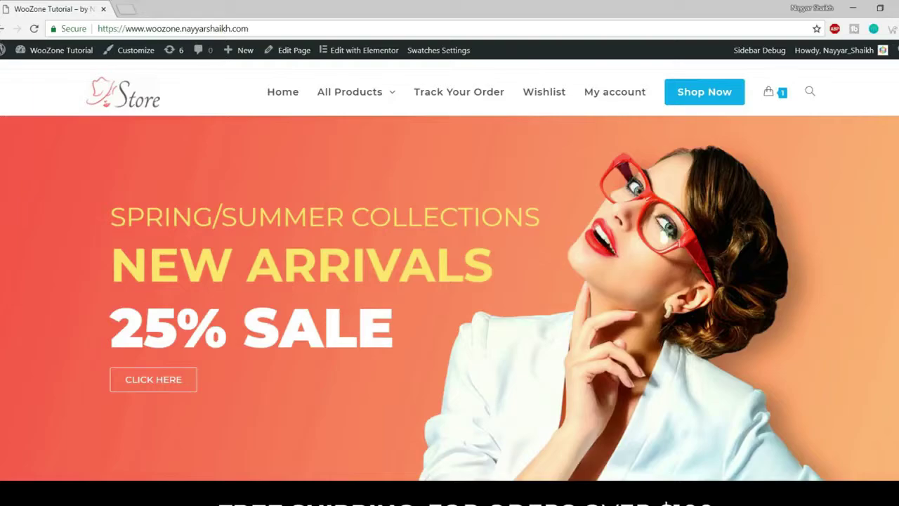
- Scroll through the storefront homepage and jump back to its top
scroll(449, 281, down, 7)
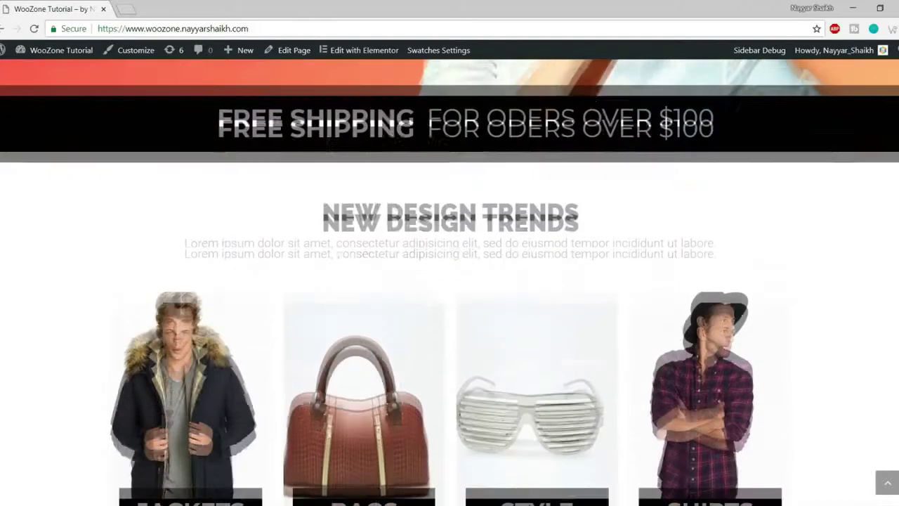
scroll(449, 281, down, 8)
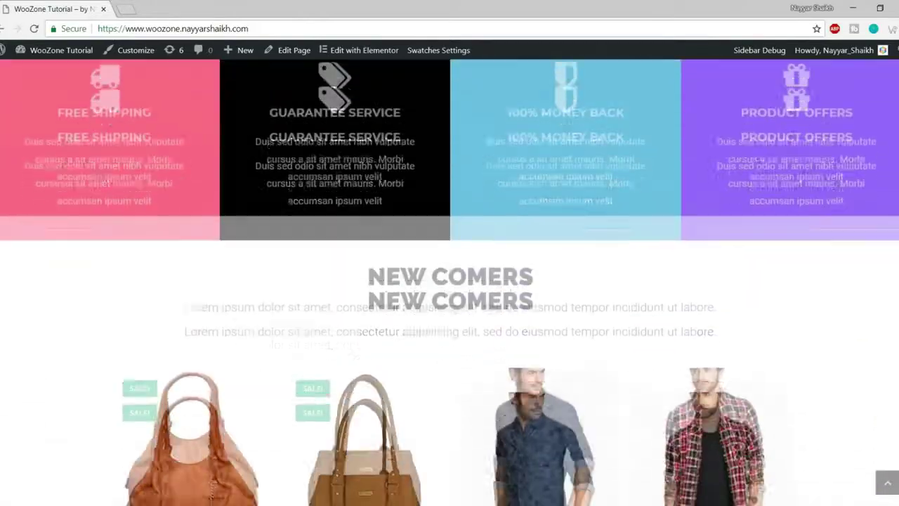
scroll(449, 281, down, 10)
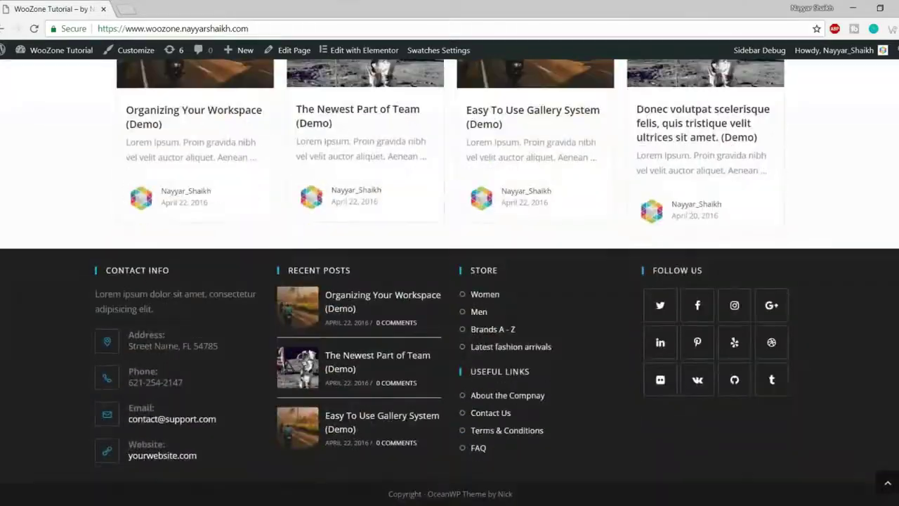
click(887, 482)
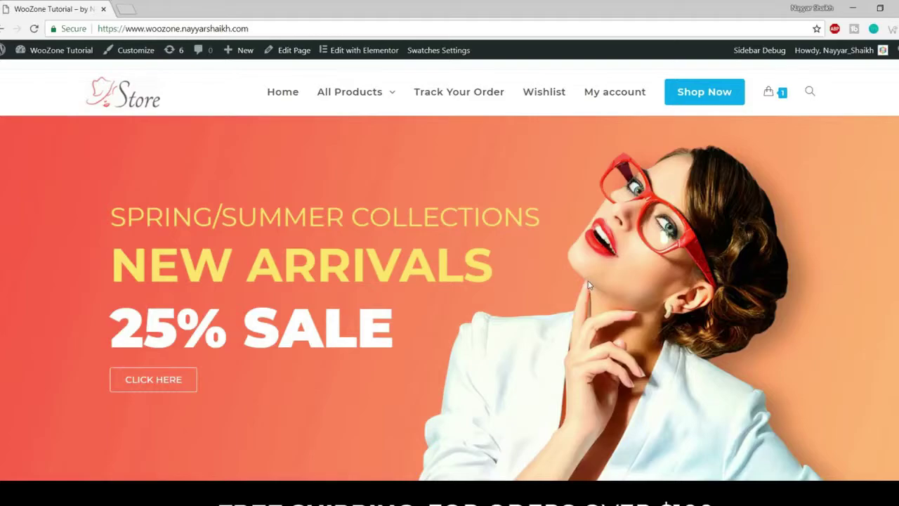
scroll(504, 249, down, 7)
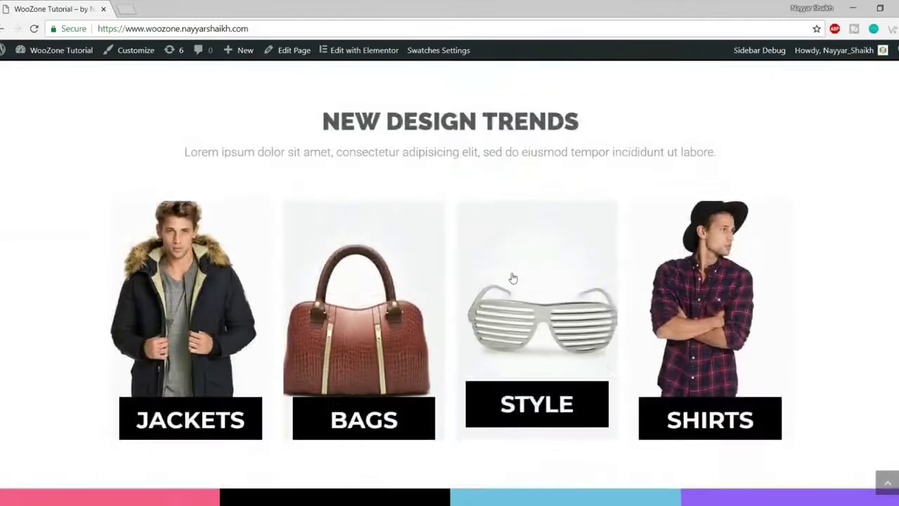
scroll(513, 278, down, 10)
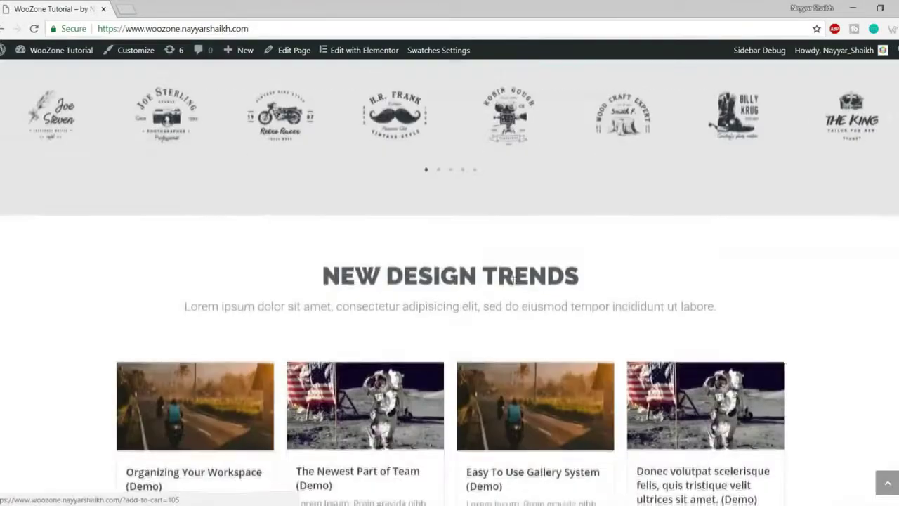
scroll(512, 279, down, 5)
scroll(513, 281, up, 15)
scroll(512, 281, up, 5)
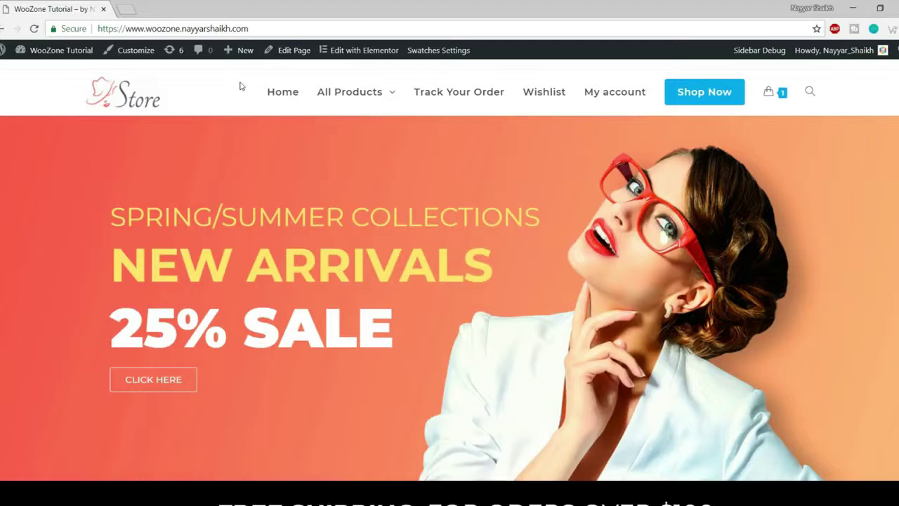
- Open the WordPress admin Dashboard in a second browser tab and reload it
mouse_move(62, 51)
middle_click(63, 71)
click(151, 6)
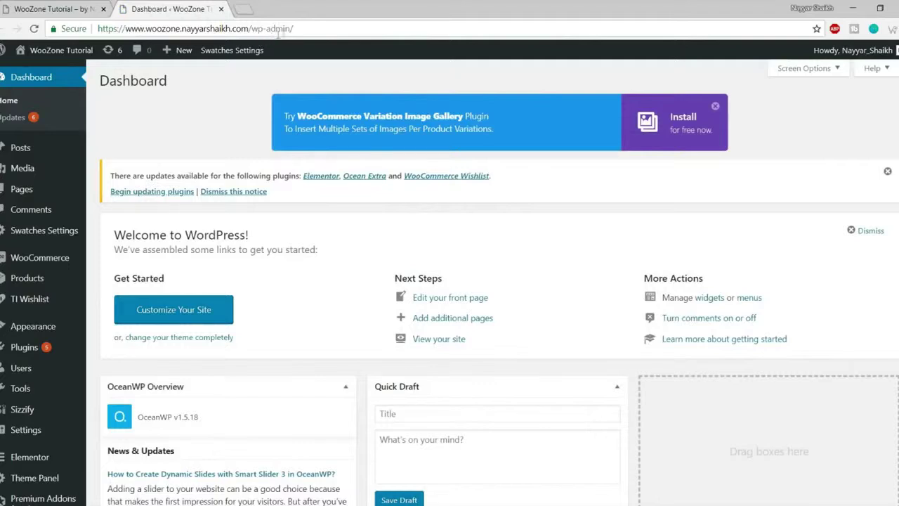
drag(299, 30, 95, 30)
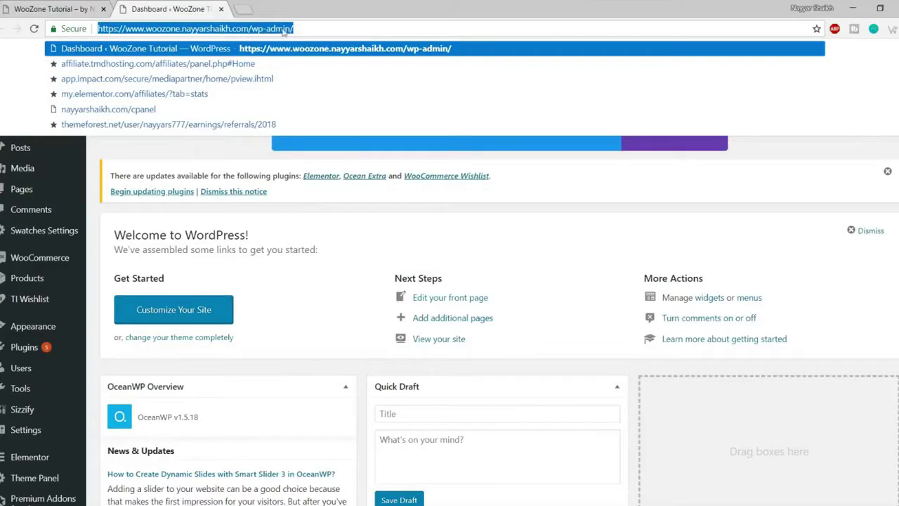
key(Return)
- Go to Appearance > Themes to list the installed themes
scroll(630, 201, down, 5)
scroll(631, 202, up, 5)
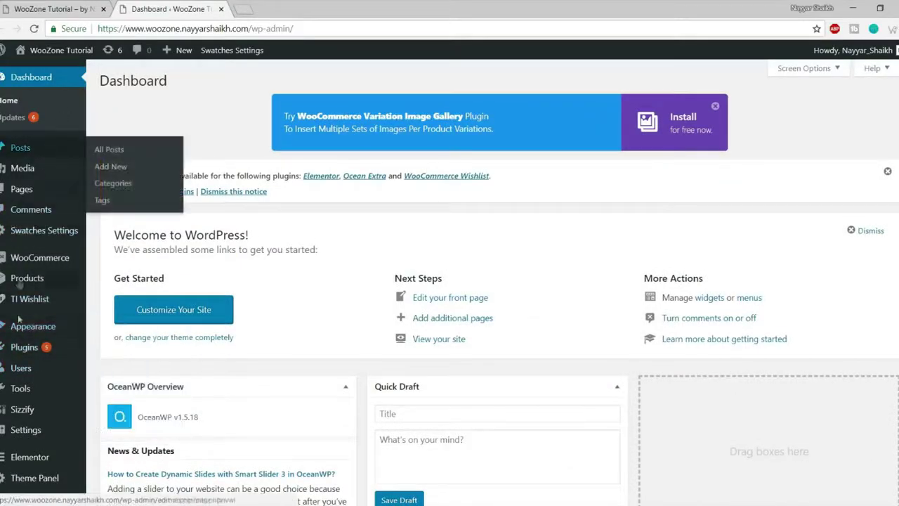
mouse_move(40, 330)
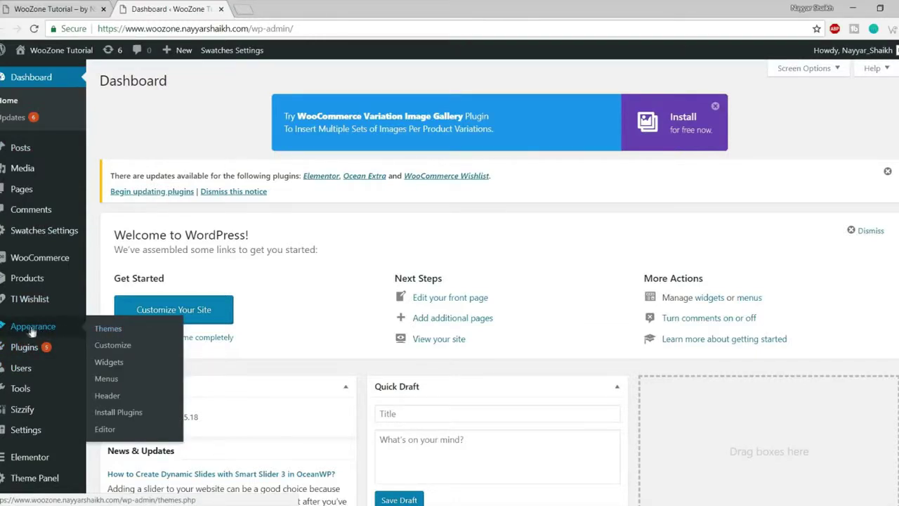
click(109, 329)
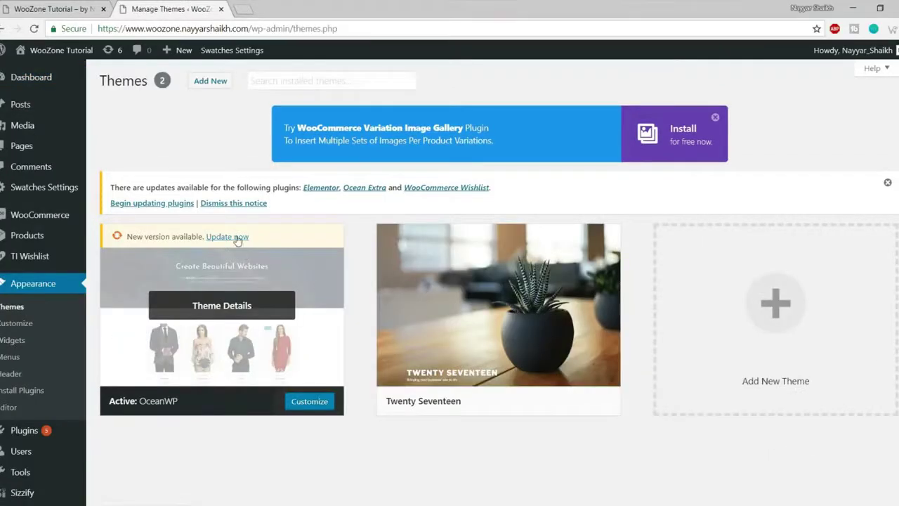
- Start the update of the active OceanWP theme from its theme card
click(236, 238)
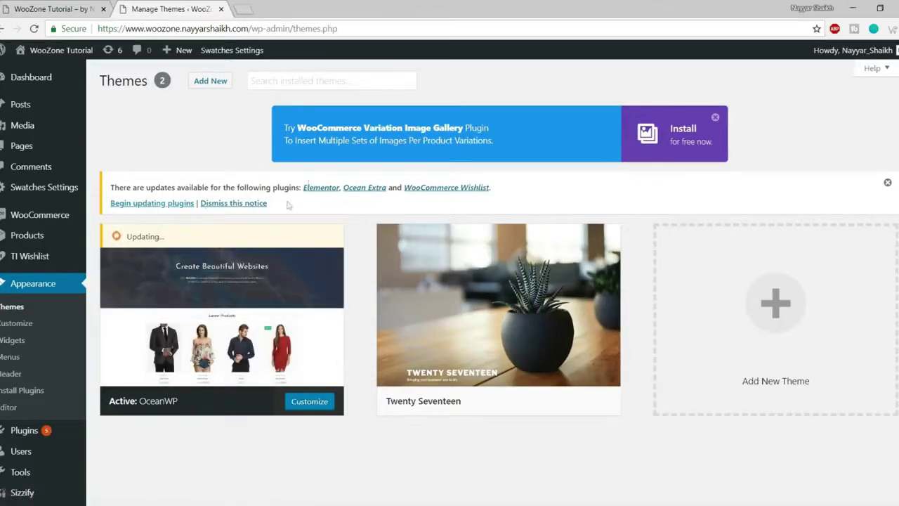
mouse_move(473, 236)
mouse_move(166, 365)
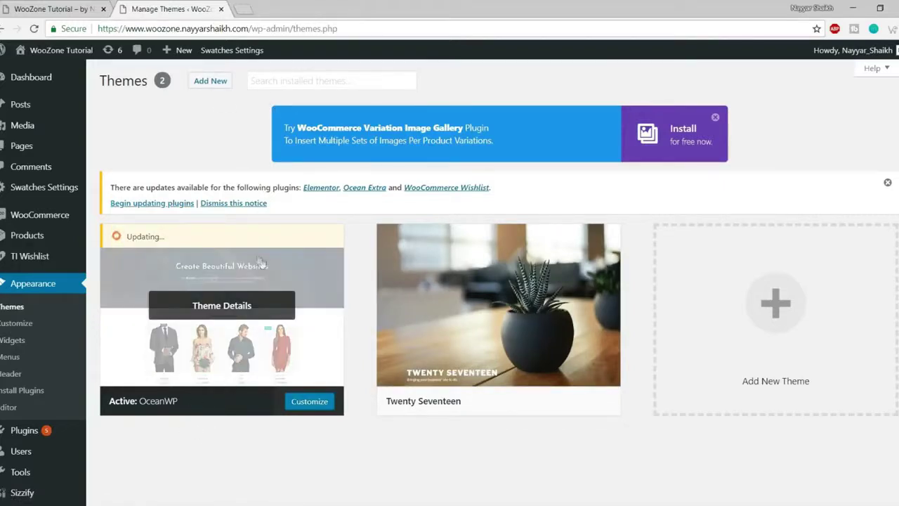
- Browse the Add New themes library
click(212, 87)
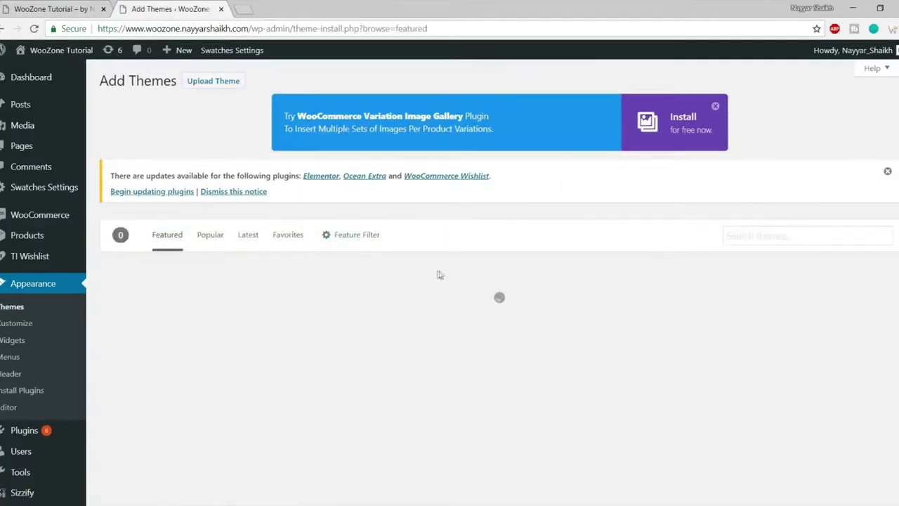
scroll(417, 293, down, 3)
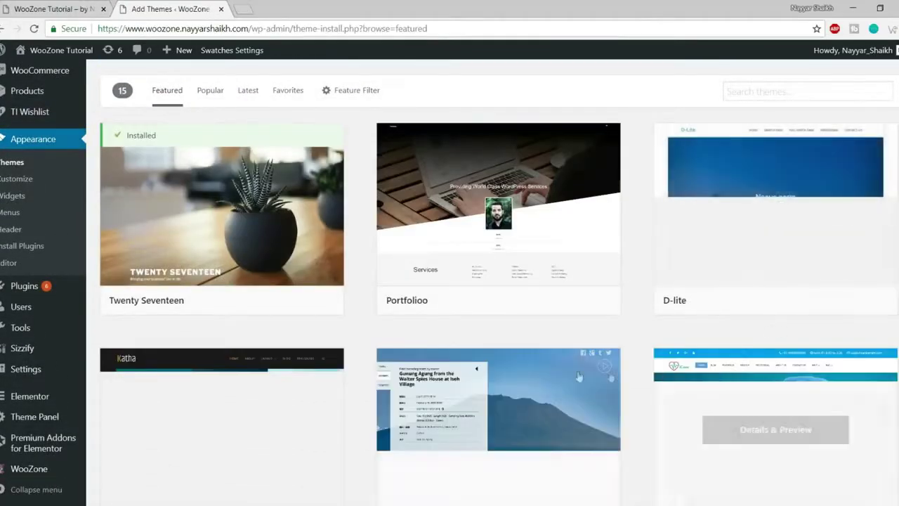
scroll(544, 281, down, 8)
scroll(557, 325, up, 10)
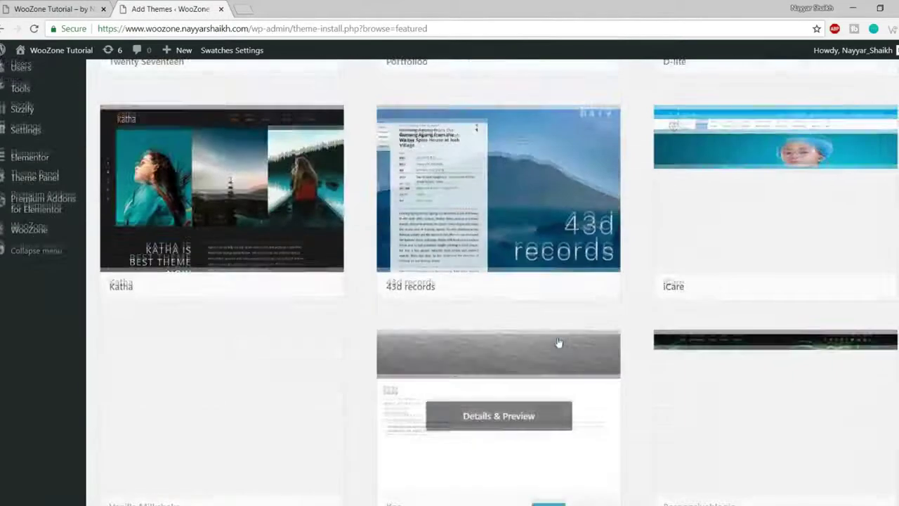
scroll(613, 281, down, 8)
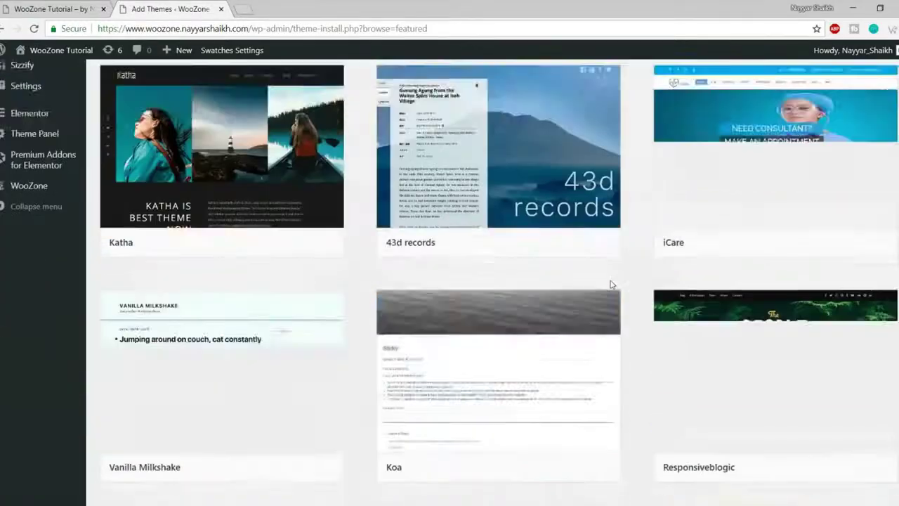
scroll(612, 295, up, 8)
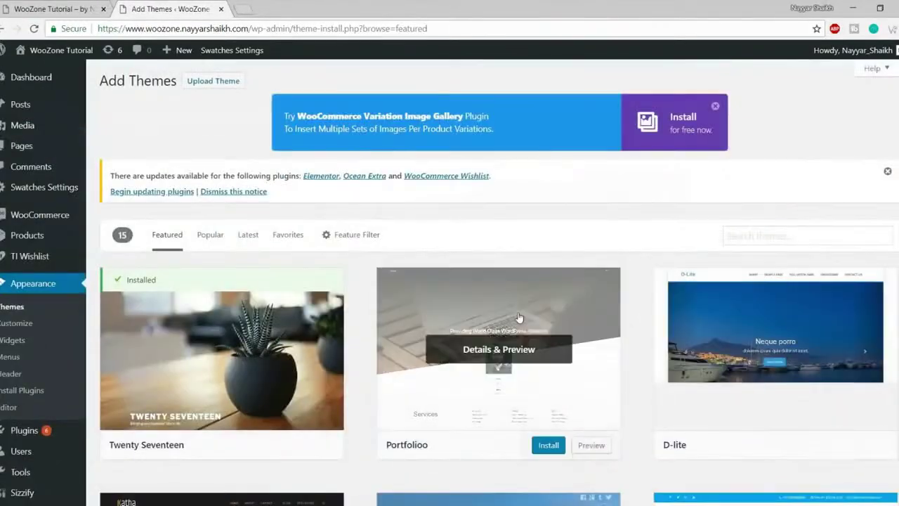
scroll(517, 323, down, 10)
scroll(517, 347, up, 10)
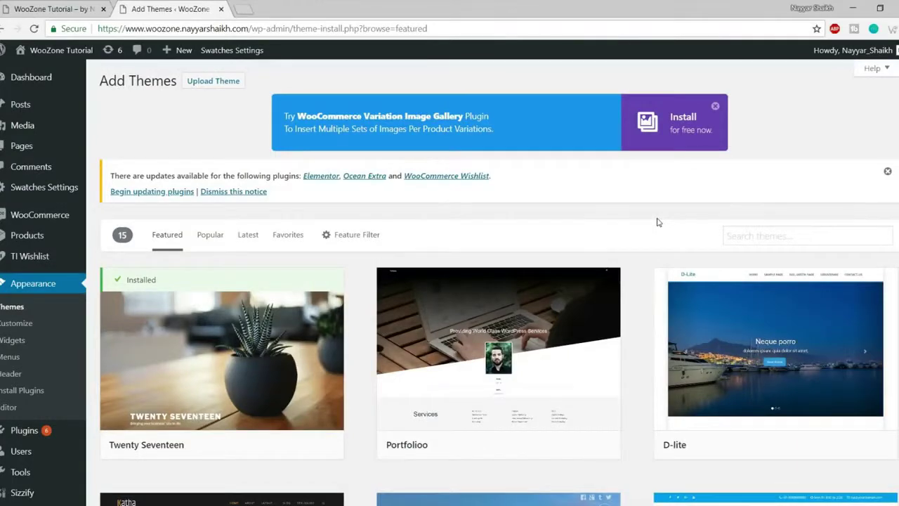
scroll(497, 253, down, 1)
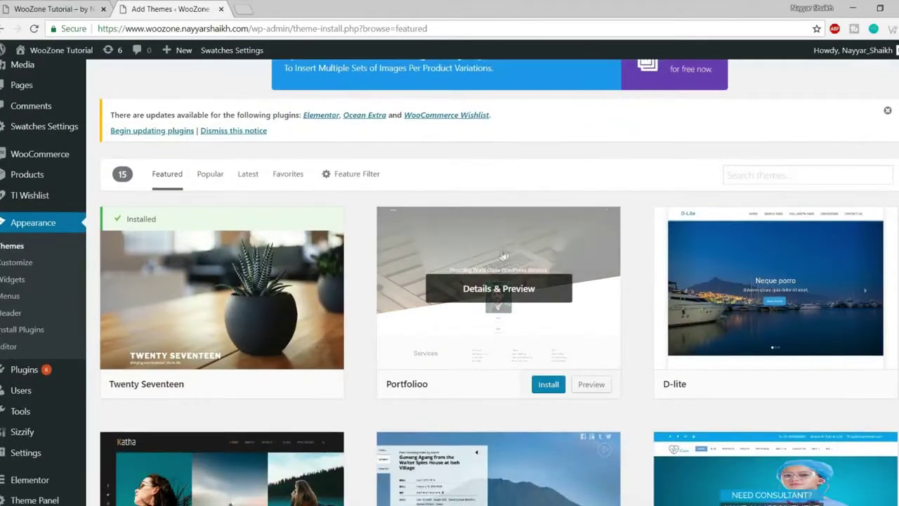
- Search the theme library for 'oceanwp' and activate the OceanWP theme
click(730, 176)
scroll(639, 181, down, 1)
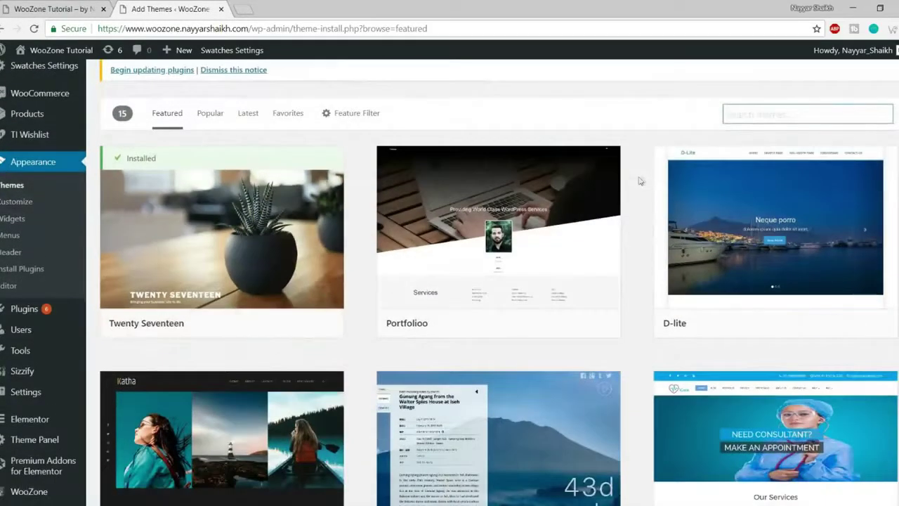
text(oceanwp)
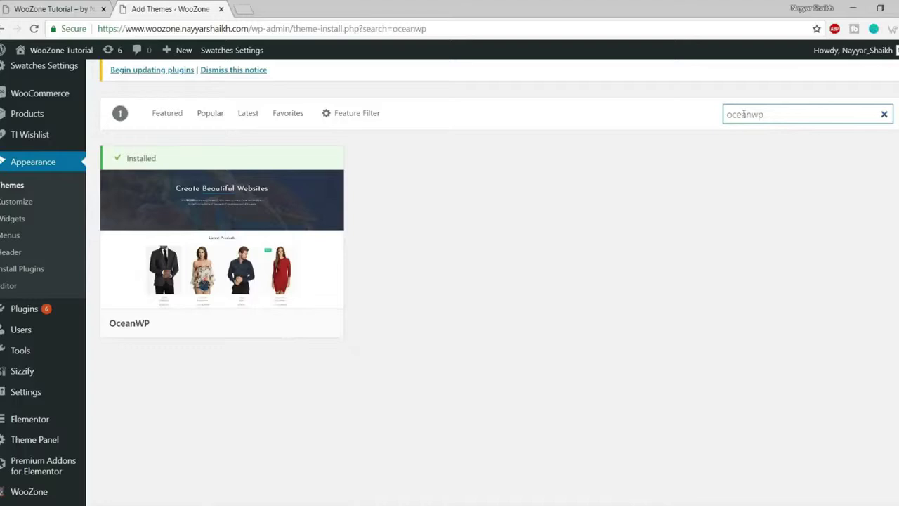
mouse_move(209, 218)
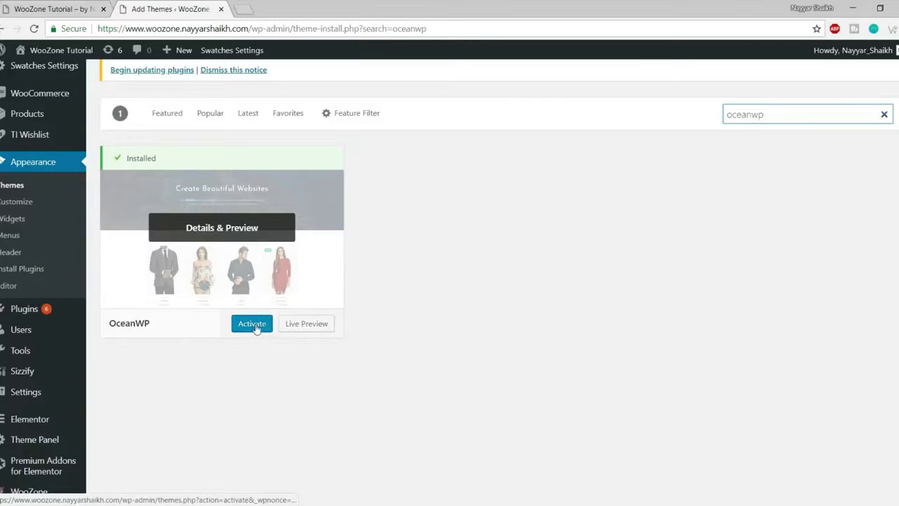
click(21, 189)
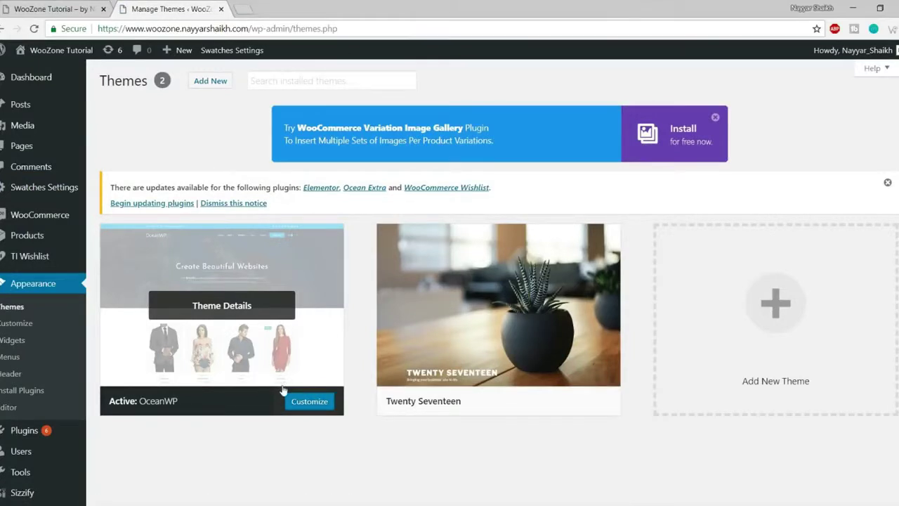
- Create a new page titled 'Sample'
mouse_move(23, 153)
click(110, 166)
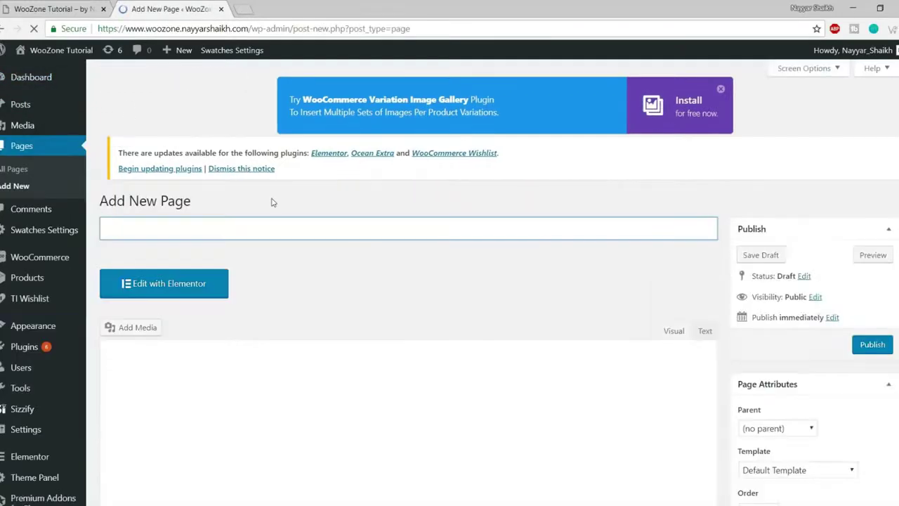
text(Sample)
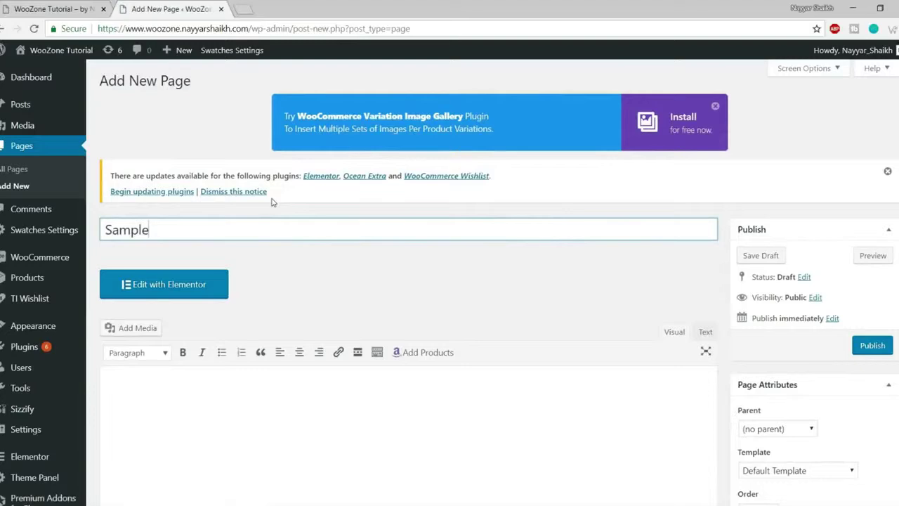
drag(201, 237, 75, 239)
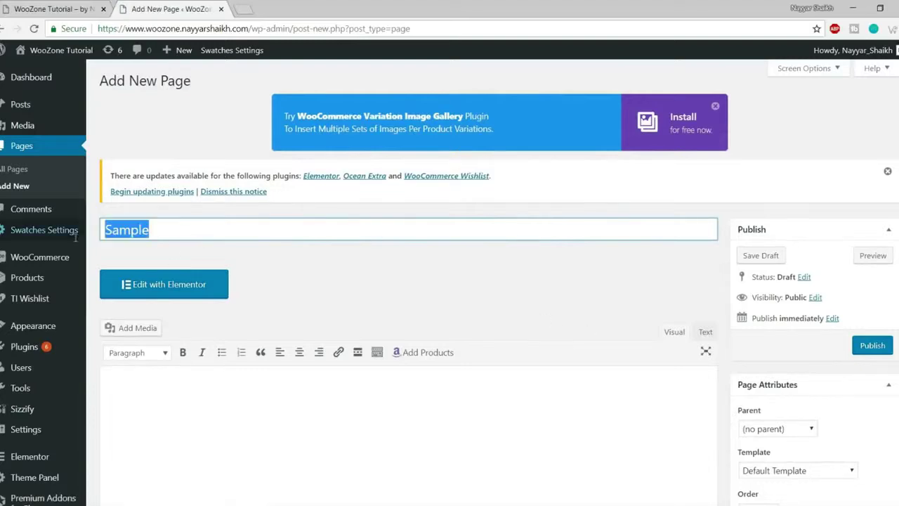
- Publish the Sample page and open its live view in a new tab
scroll(341, 271, down, 2)
click(880, 226)
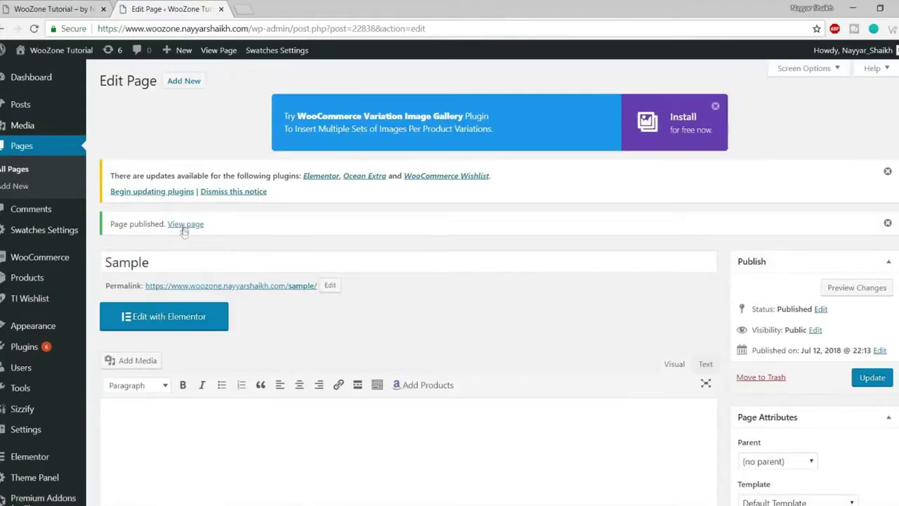
right_click(185, 224)
click(210, 232)
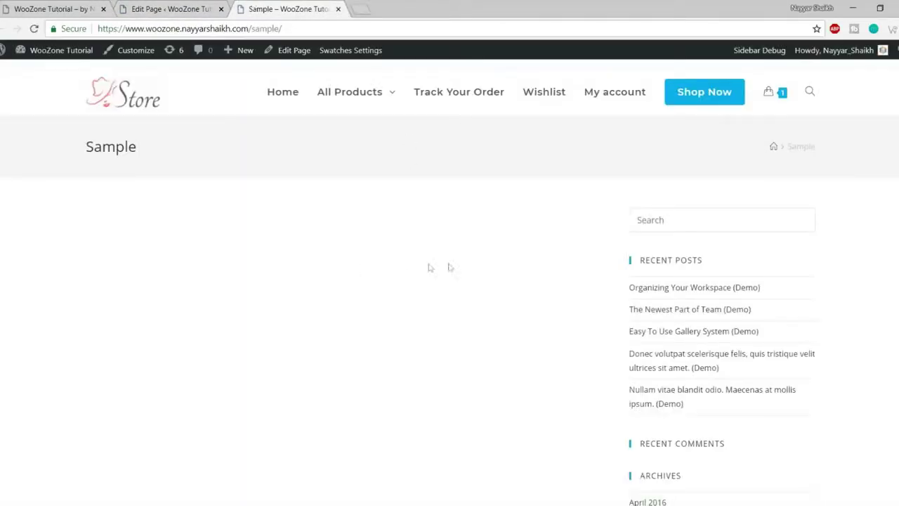
- Inspect the live Sample page, its title and the sidebar beside the empty body
scroll(467, 295, down, 14)
scroll(468, 339, up, 10)
scroll(468, 340, up, 5)
scroll(468, 340, down, 3)
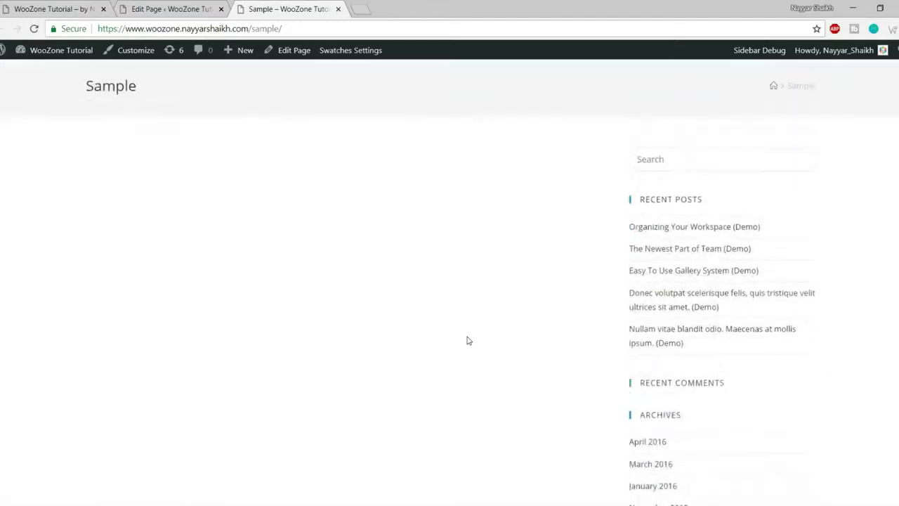
scroll(467, 339, up, 3)
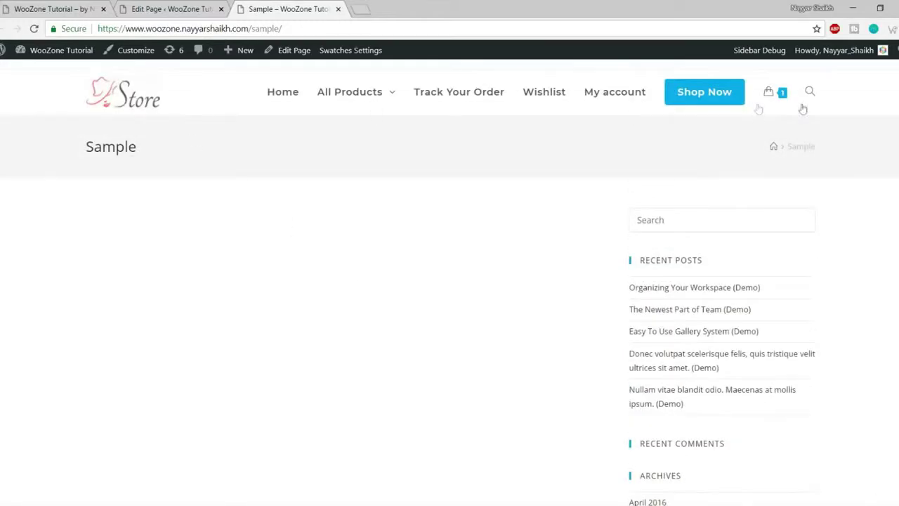
drag(82, 148, 139, 148)
drag(84, 150, 141, 151)
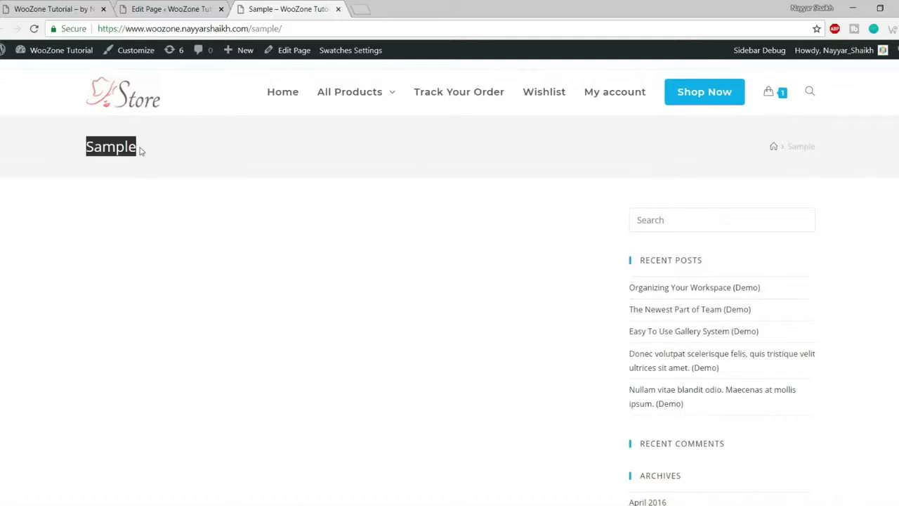
click(781, 156)
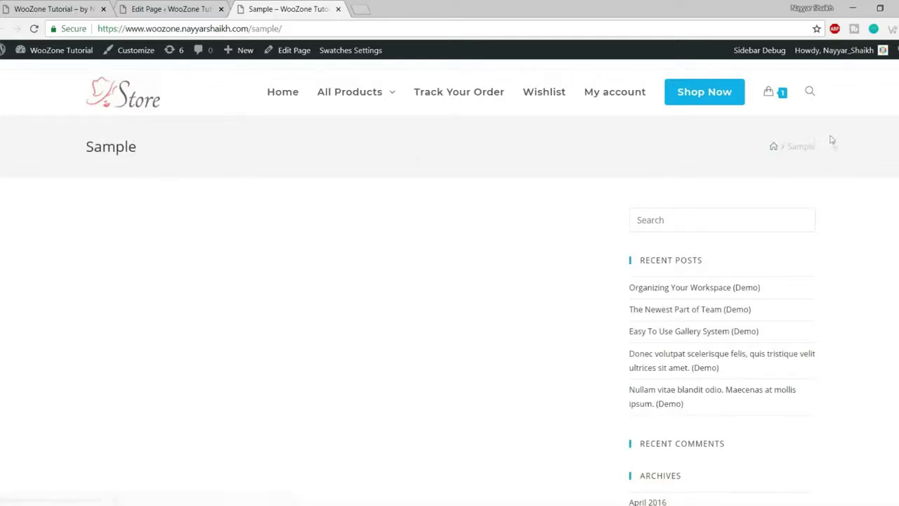
scroll(770, 201, down, 3)
scroll(706, 206, up, 3)
scroll(733, 255, down, 15)
scroll(748, 411, down, 1)
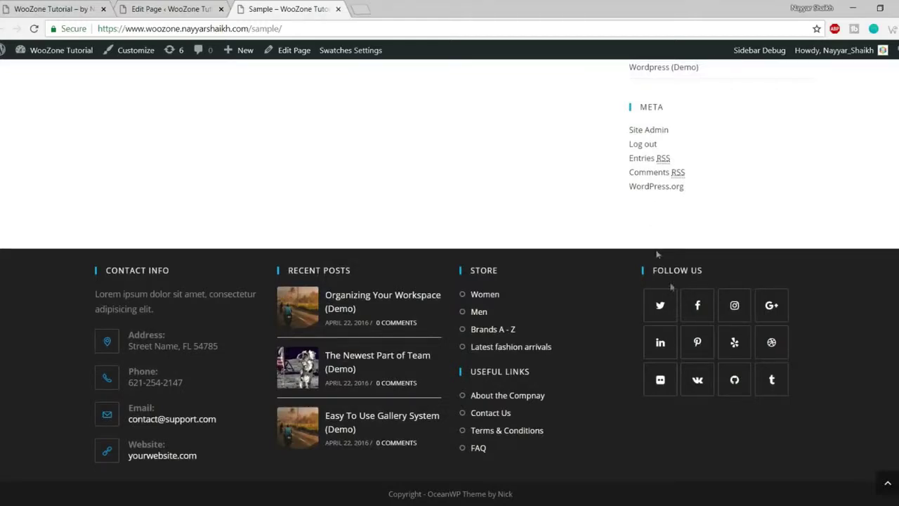
scroll(674, 302, up, 15)
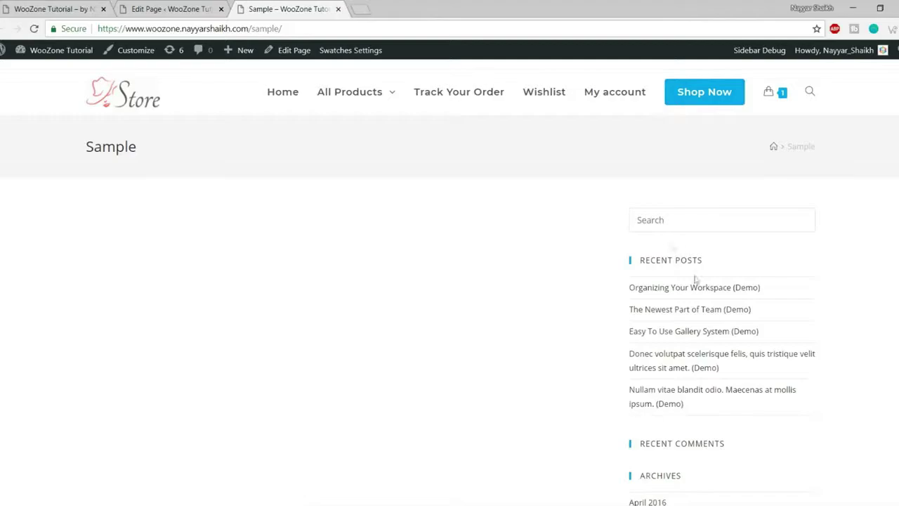
- Compare the Sample page with the store homepage, then return to the Edit Page tab
click(77, 7)
scroll(361, 320, down, 10)
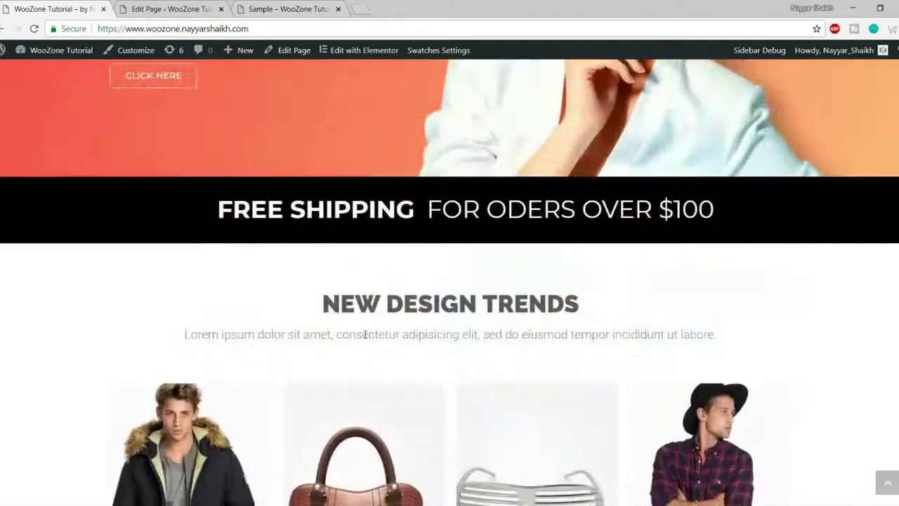
scroll(685, 463, up, 10)
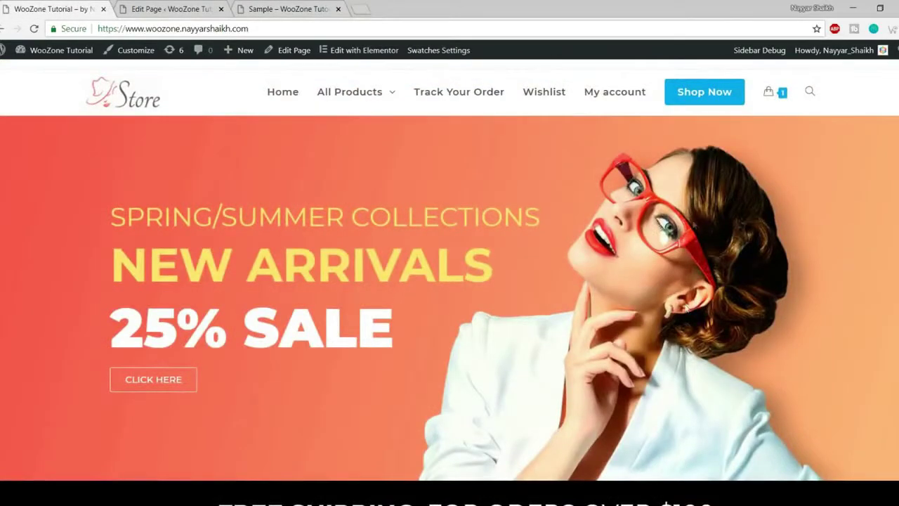
click(280, 6)
scroll(666, 303, down, 15)
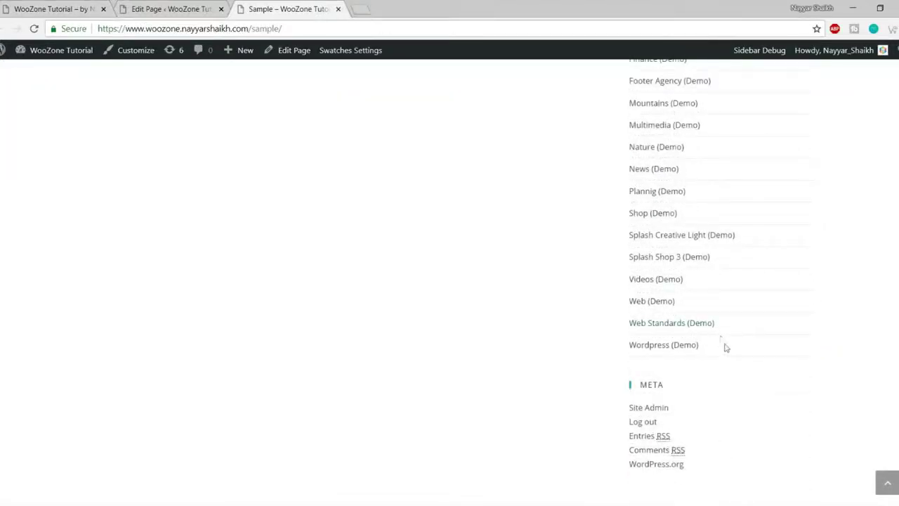
scroll(721, 340, up, 15)
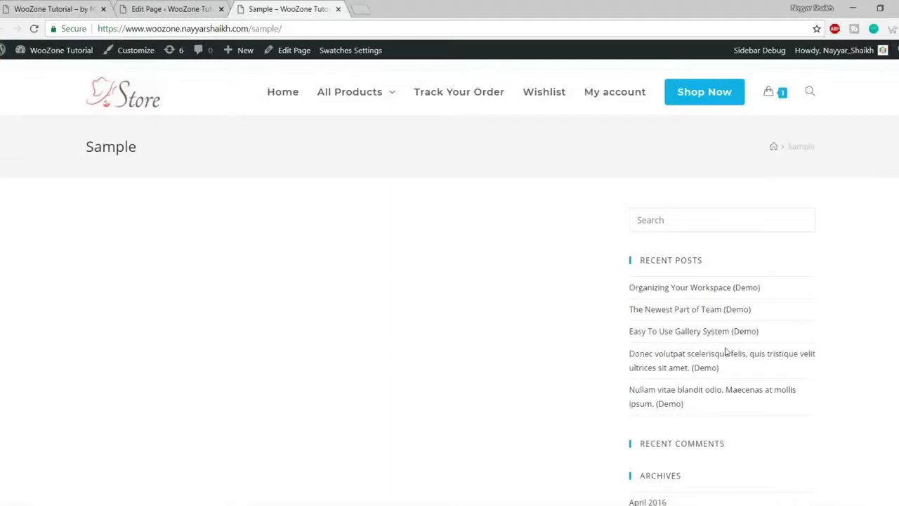
scroll(712, 316, down, 3)
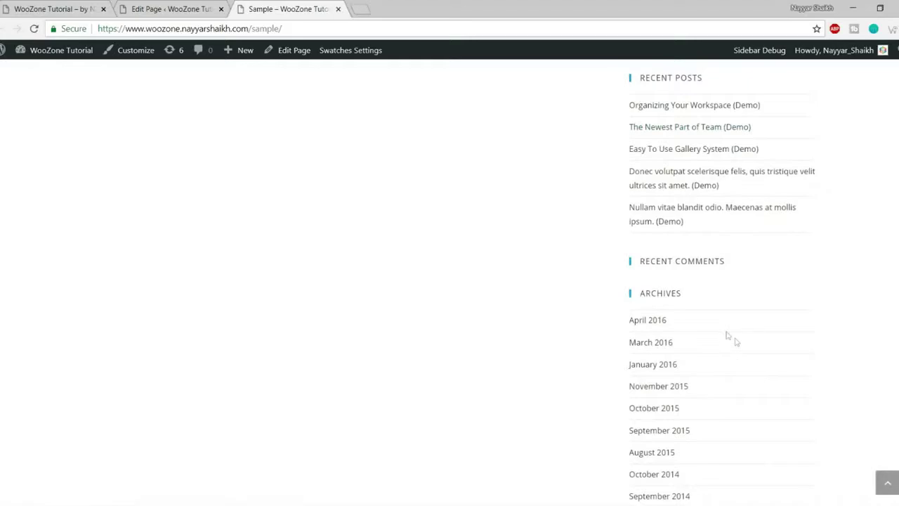
scroll(732, 340, down, 3)
scroll(740, 374, up, 6)
click(201, 7)
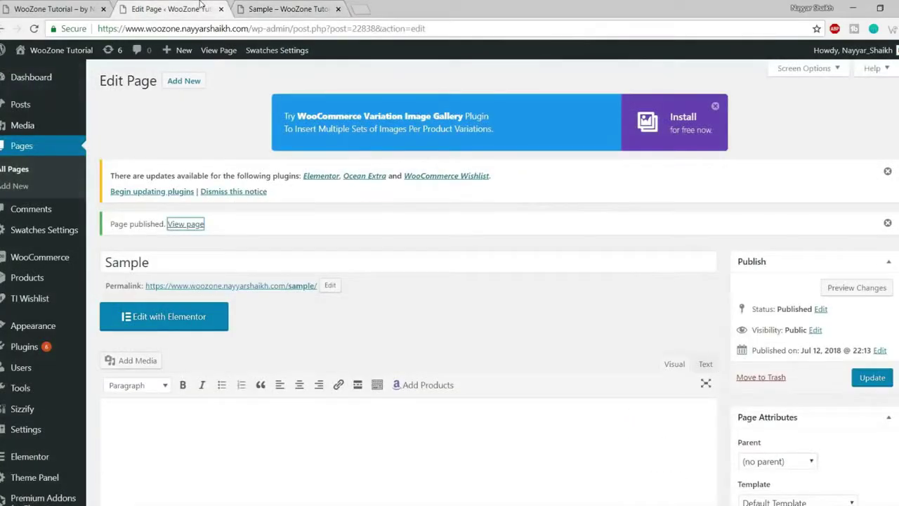
- Set the Sample page's OceanWP Content Layout to 100% Full Width
scroll(624, 314, down, 1)
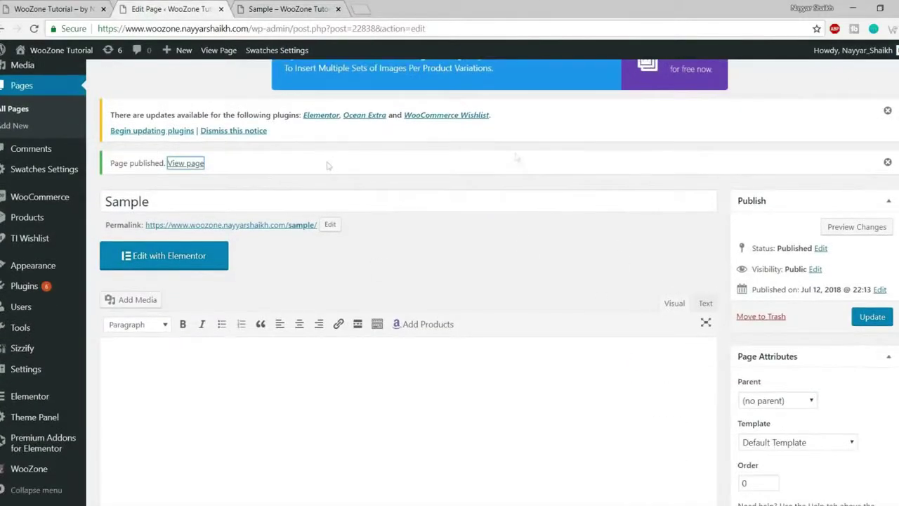
scroll(597, 272, down, 5)
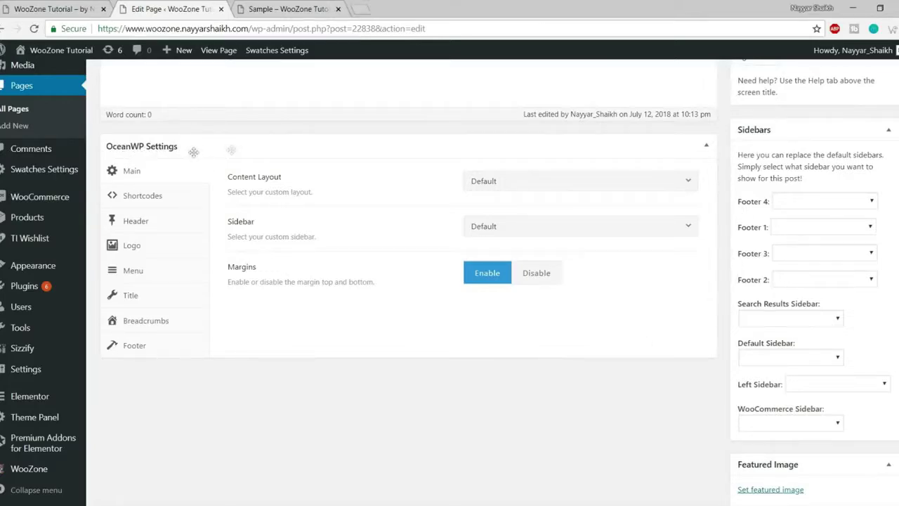
scroll(416, 284, up, 10)
scroll(416, 286, down, 8)
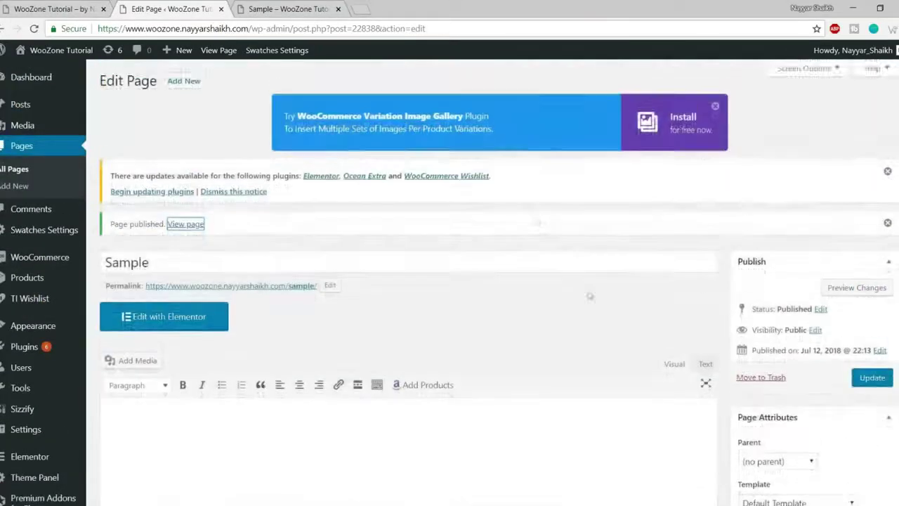
scroll(589, 296, down, 10)
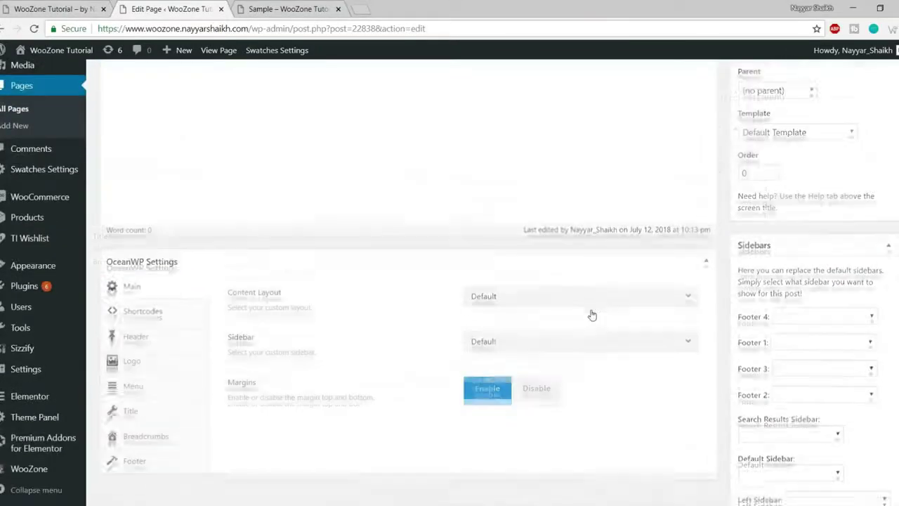
scroll(491, 239, up, 2)
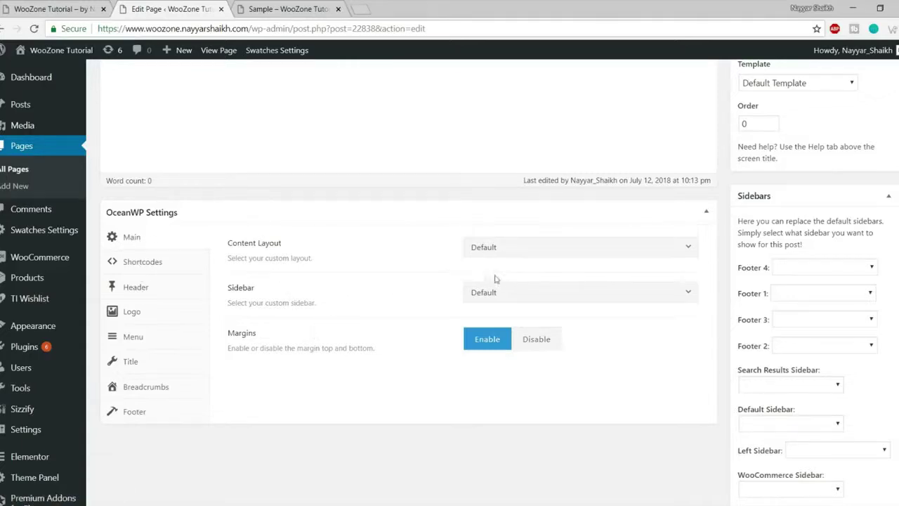
drag(229, 243, 337, 245)
click(533, 253)
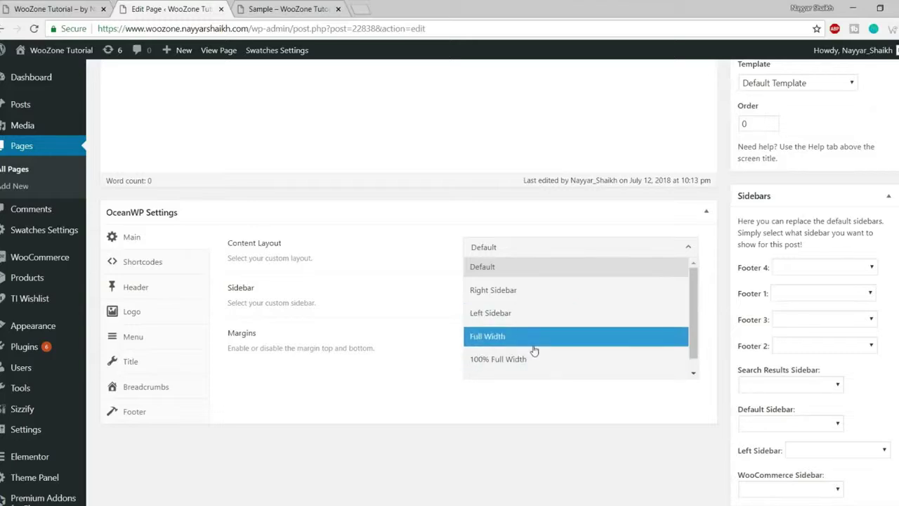
click(533, 344)
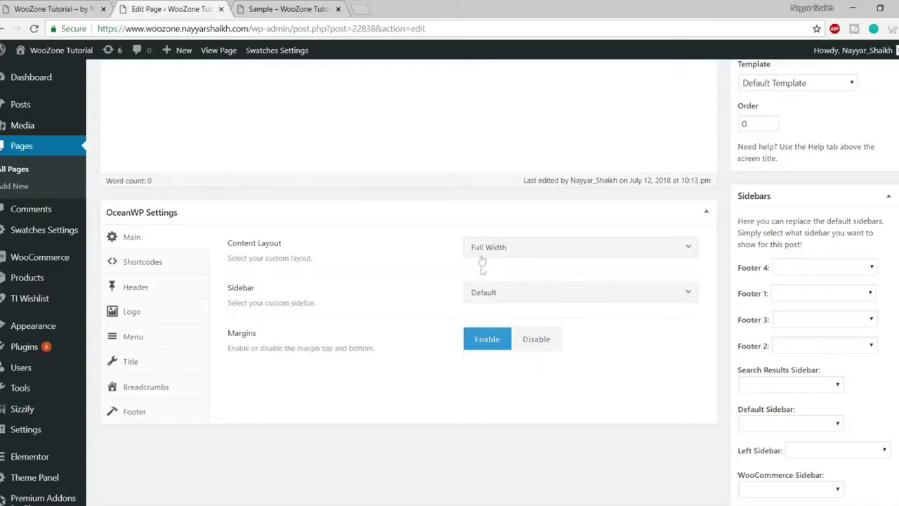
click(524, 253)
click(524, 360)
click(287, 8)
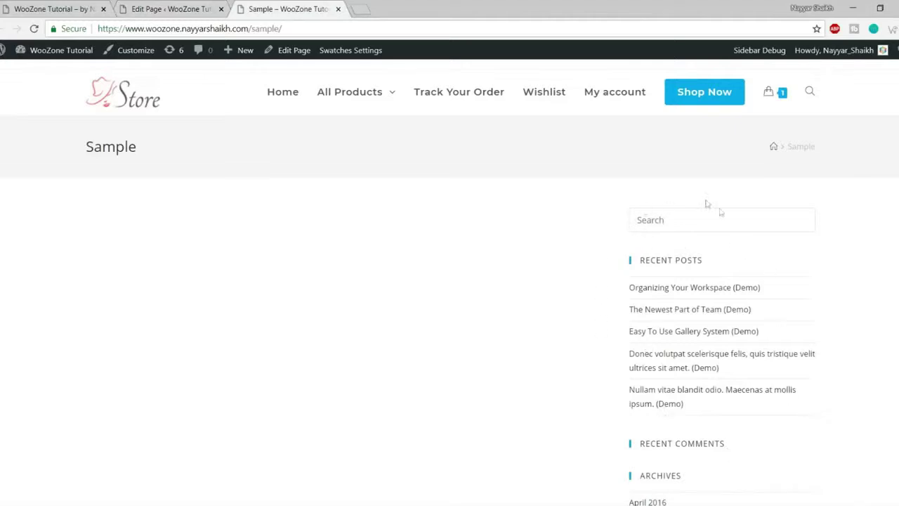
- Update the Sample page to save the 100% Full Width layout
scroll(708, 203, down, 4)
scroll(733, 327, up, 4)
scroll(782, 346, down, 5)
scroll(779, 389, up, 6)
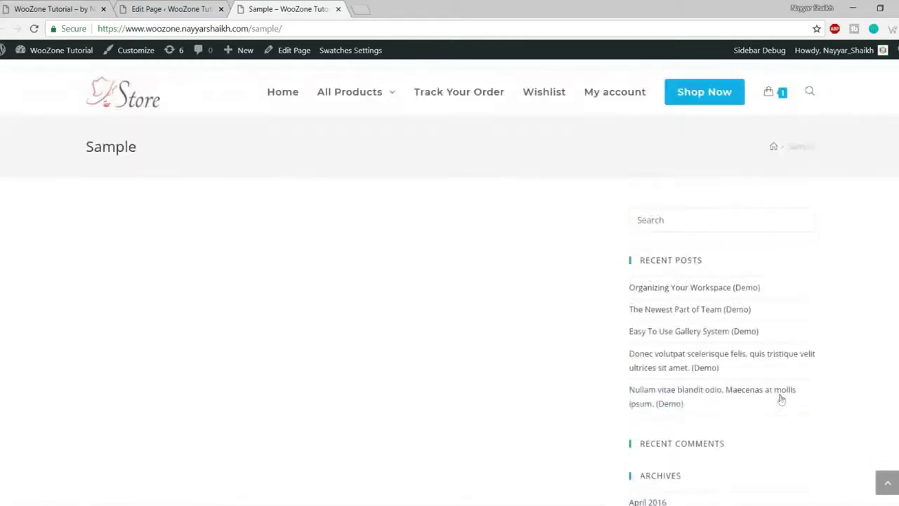
click(175, 8)
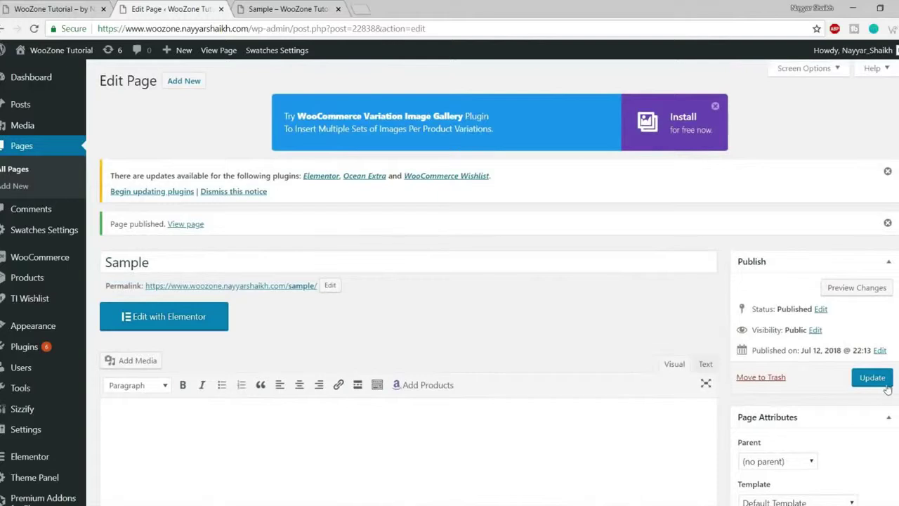
click(881, 381)
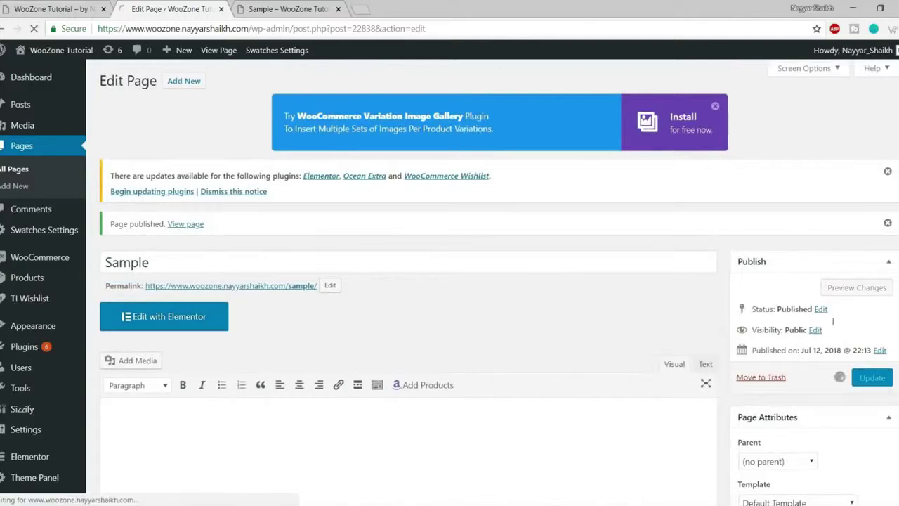
- Reload the live Sample page to confirm the sidebar is gone, then view the homepage
click(259, 8)
click(34, 28)
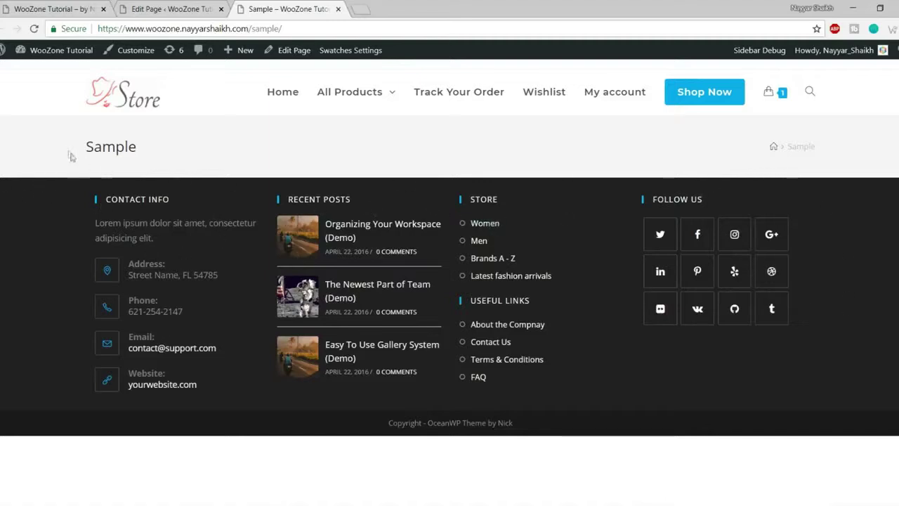
drag(89, 146, 795, 147)
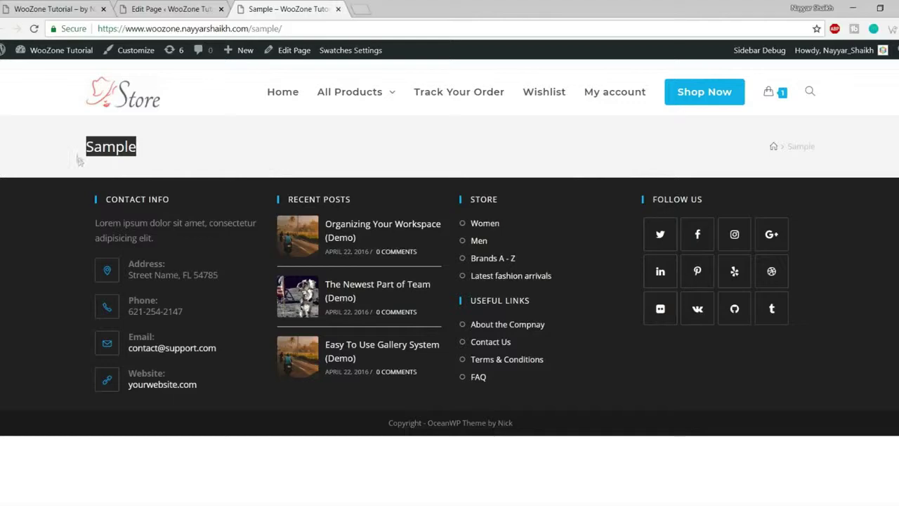
click(713, 158)
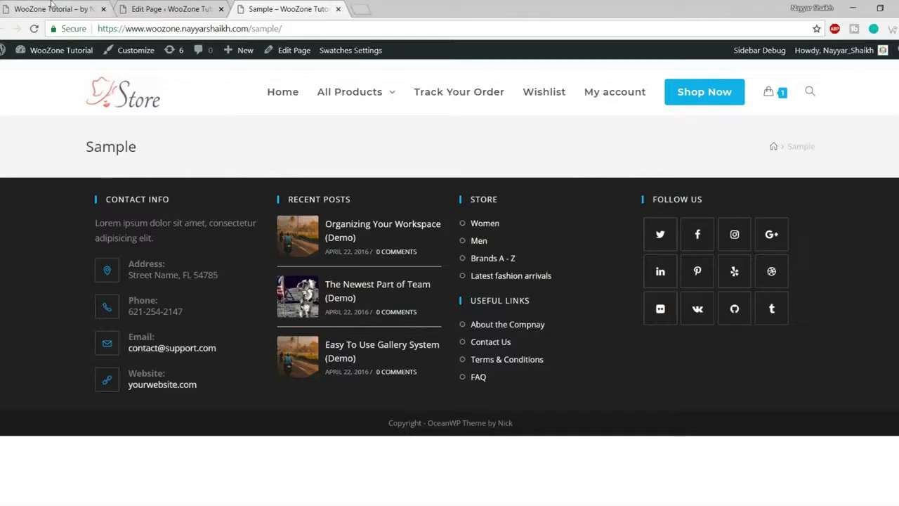
click(52, 7)
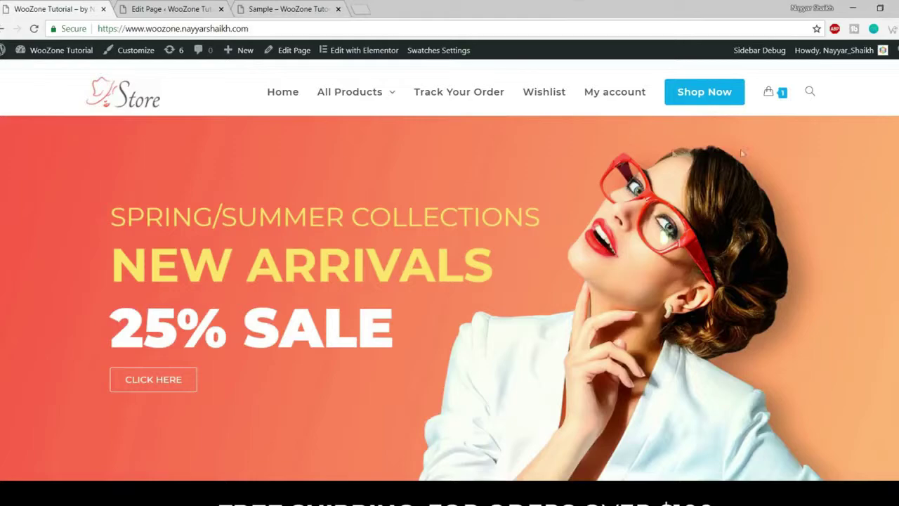
- Set the Sample page's Display Page Title option to Disable
click(196, 7)
middle_click(570, 200)
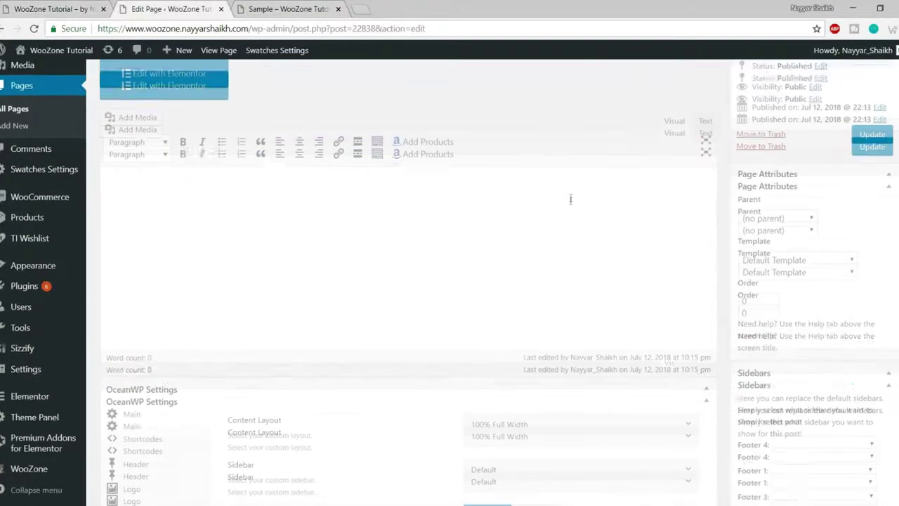
middle_click(561, 230)
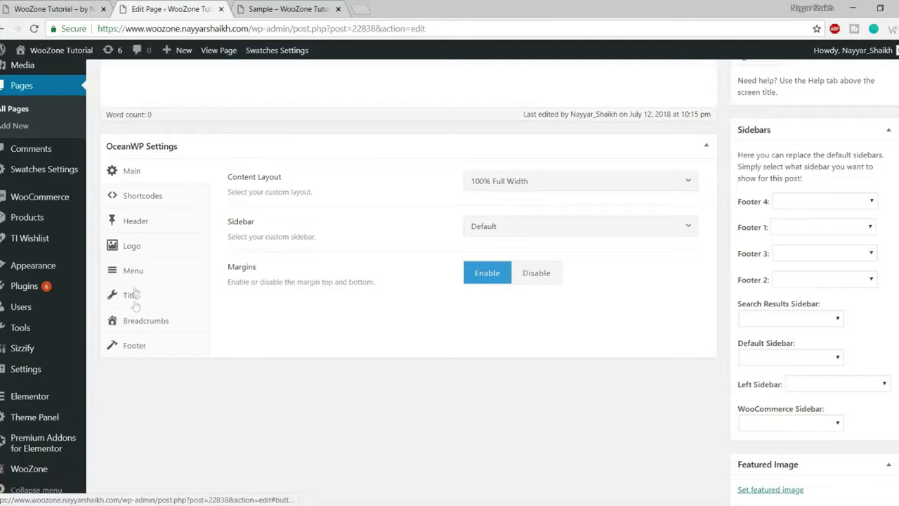
click(130, 295)
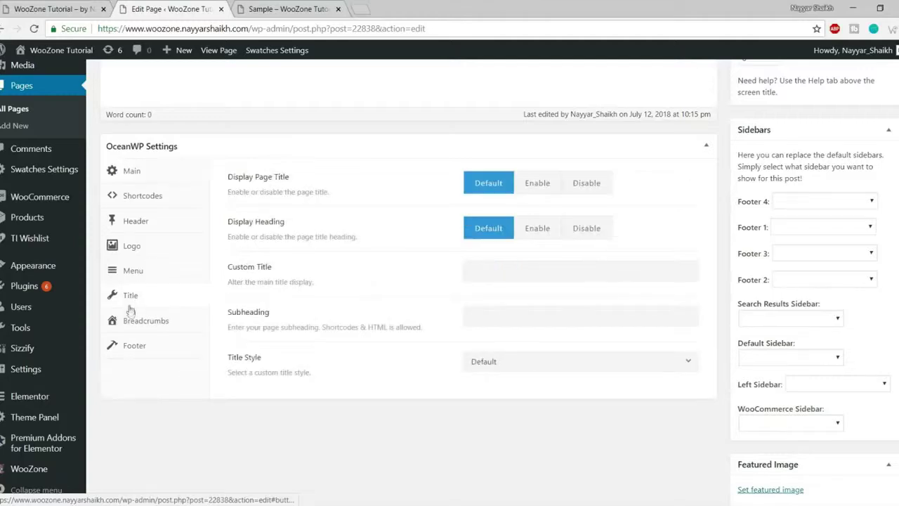
click(603, 185)
- Update the Sample page and view it on the live site
scroll(588, 295, up, 3)
scroll(882, 389, up, 4)
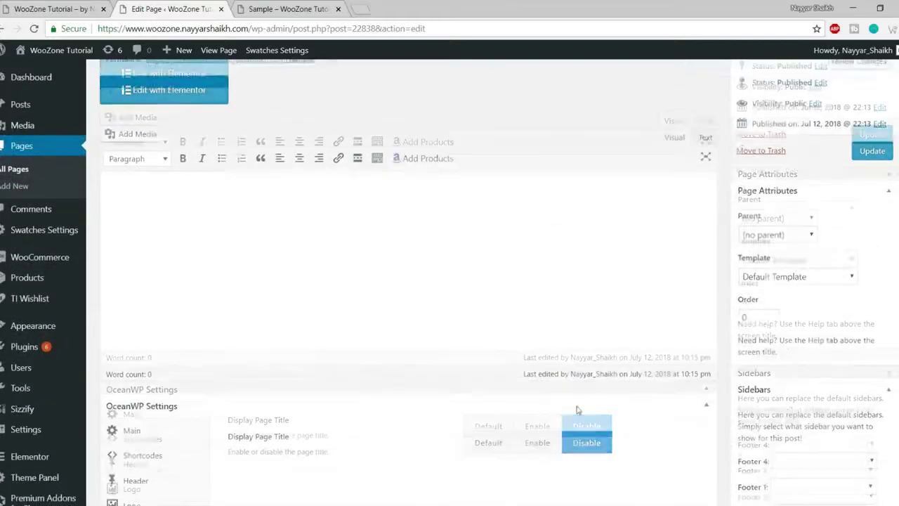
click(884, 377)
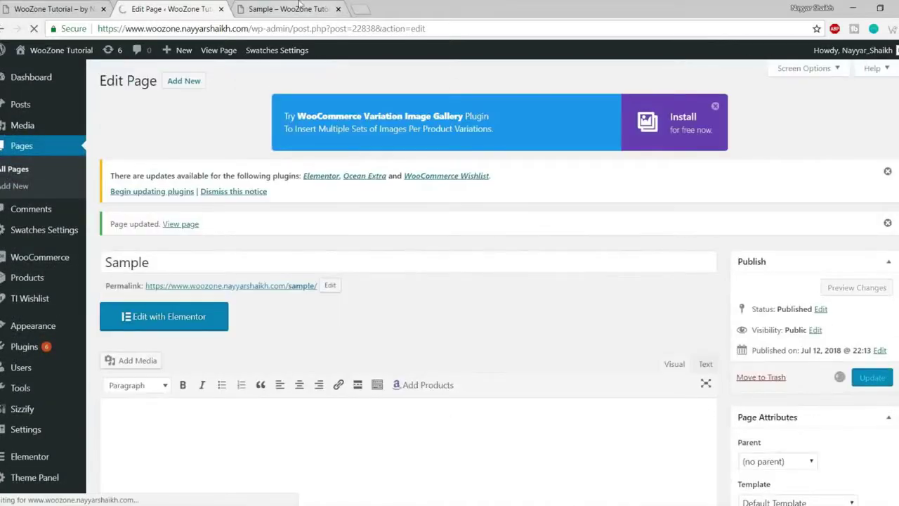
click(295, 9)
drag(67, 140, 259, 152)
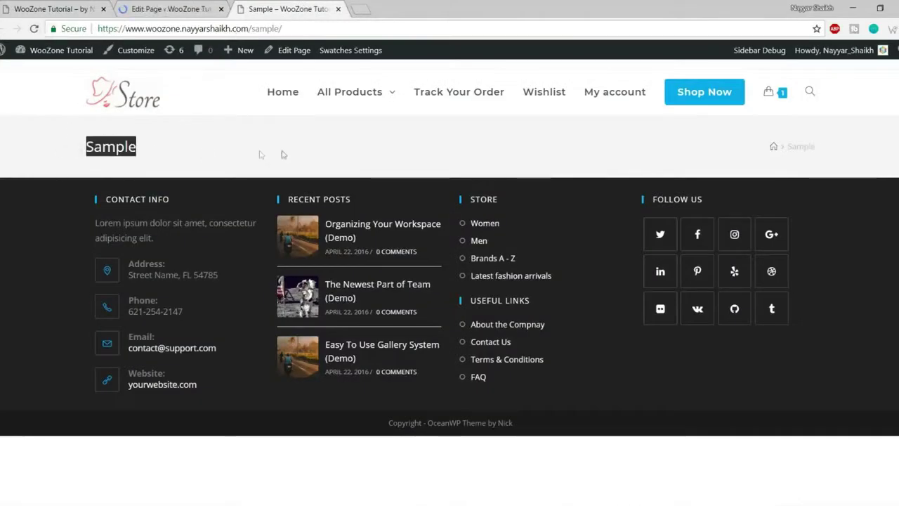
- Reload the live Sample page to confirm the title banner is removed, then return to the editor
click(44, 154)
drag(45, 155, 161, 156)
click(163, 158)
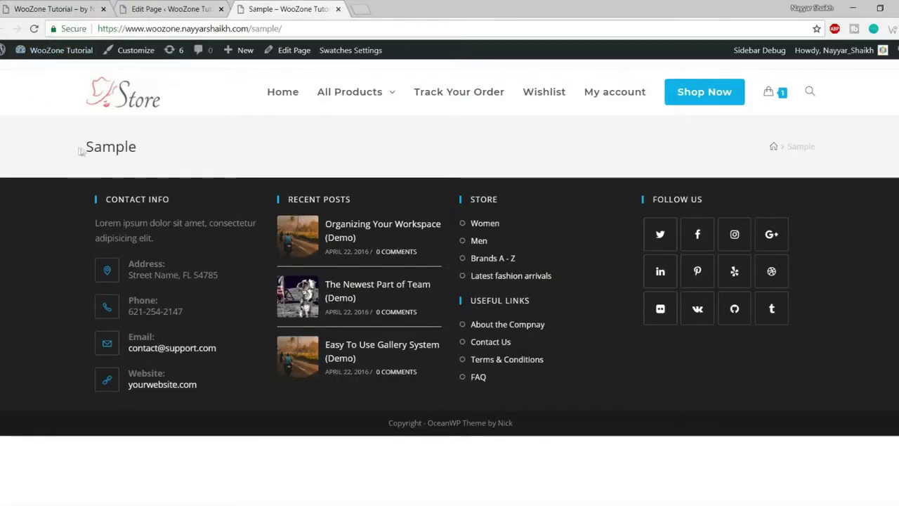
drag(80, 148, 255, 151)
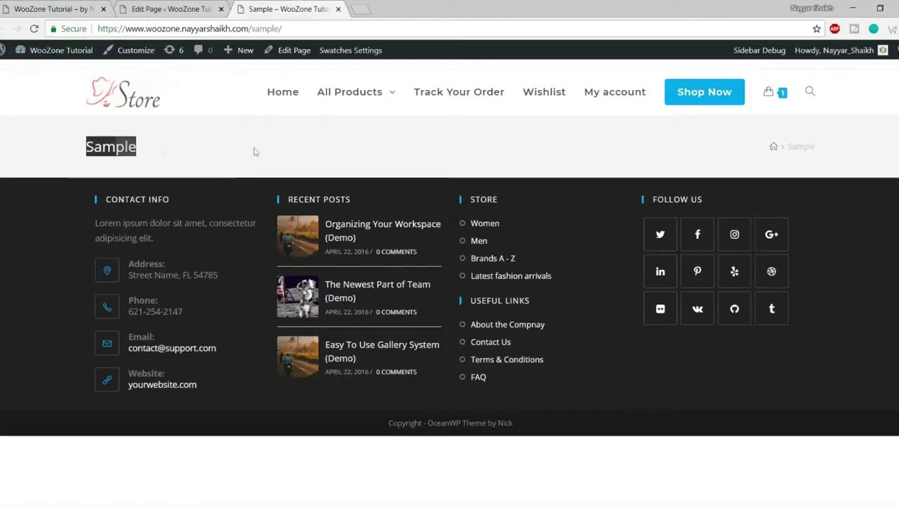
click(35, 30)
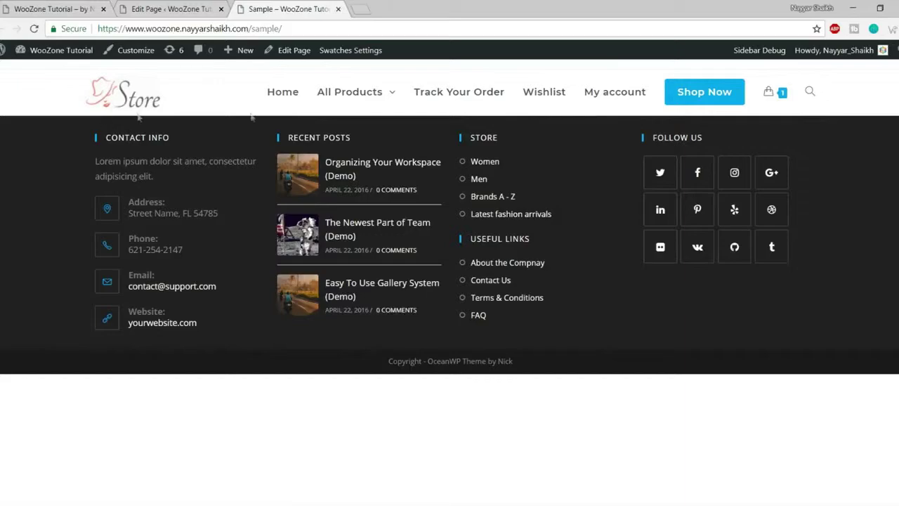
click(158, 6)
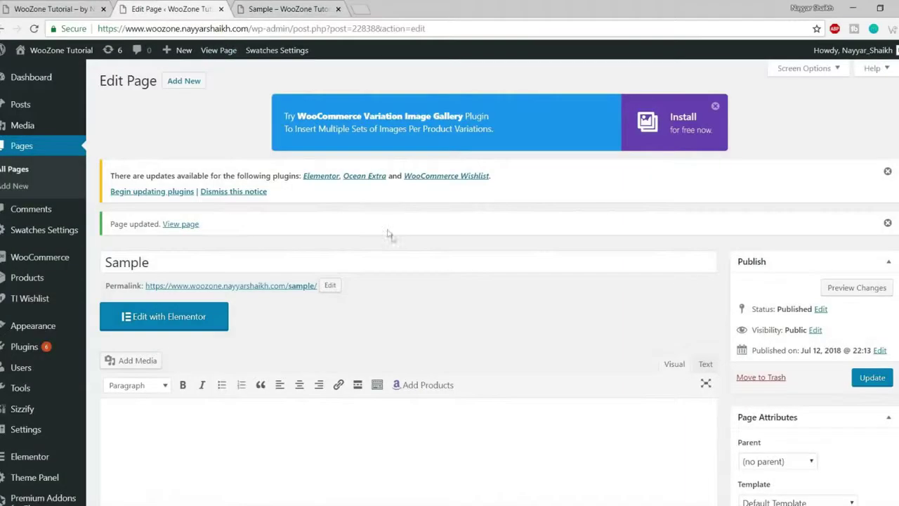
- Compare with the store home page and review the Sample page's OceanWP Settings box
scroll(415, 269, down, 5)
scroll(445, 290, up, 3)
scroll(445, 290, up, 2)
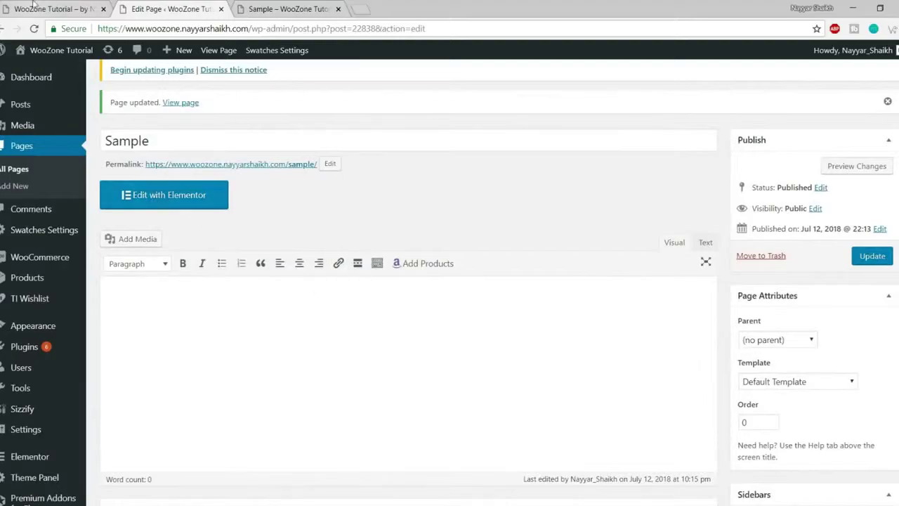
click(35, 9)
scroll(409, 262, down, 15)
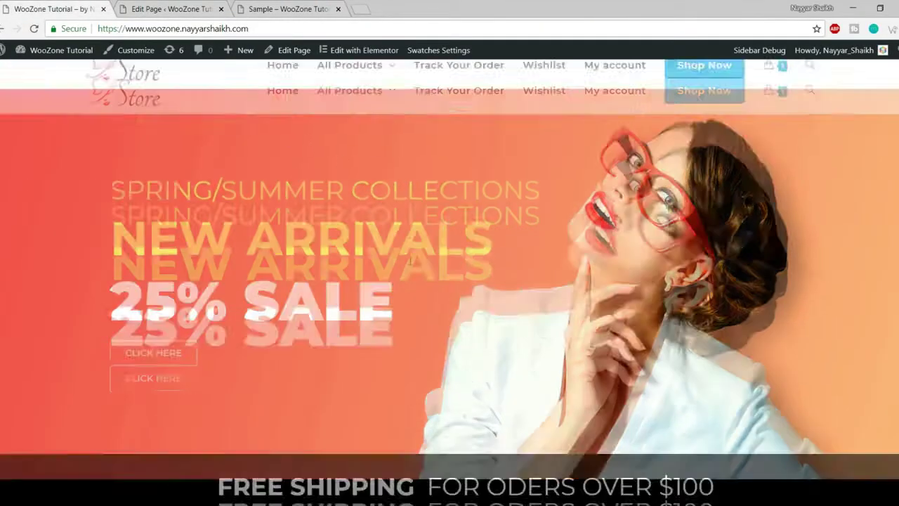
scroll(412, 313, up, 15)
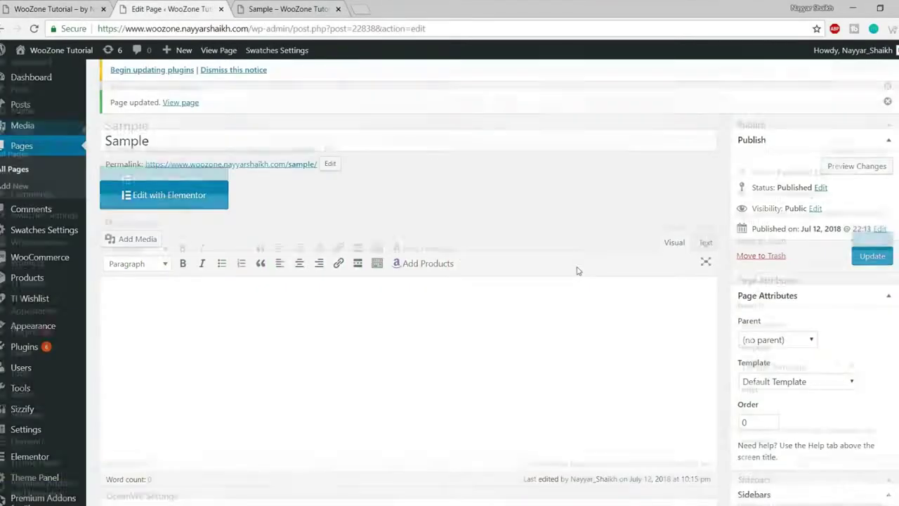
scroll(576, 266, down, 6)
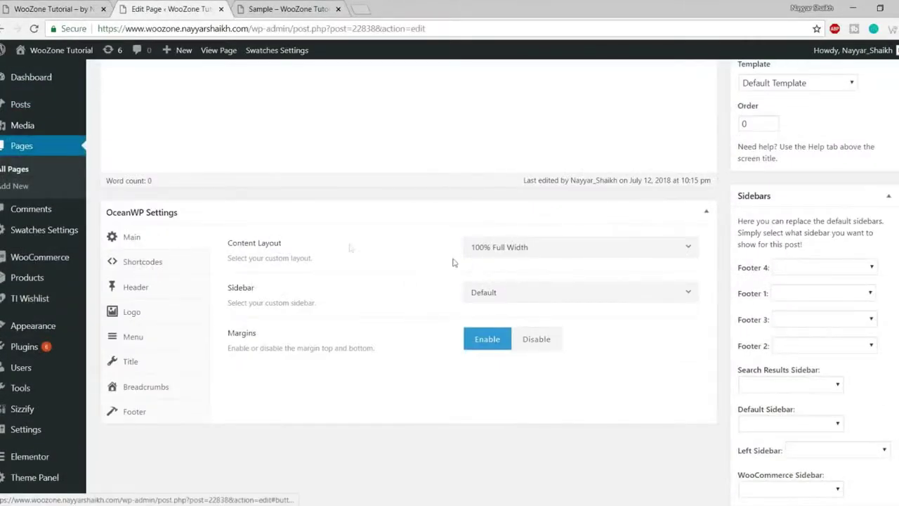
click(558, 252)
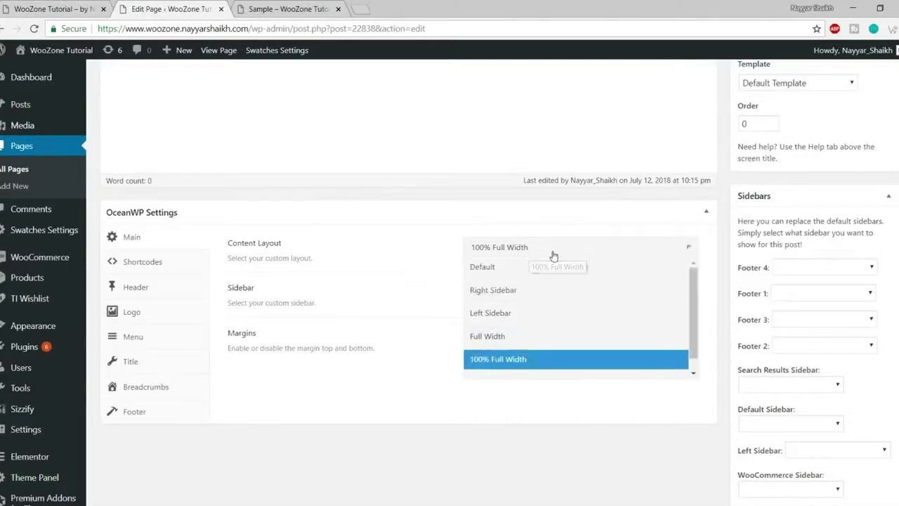
click(429, 279)
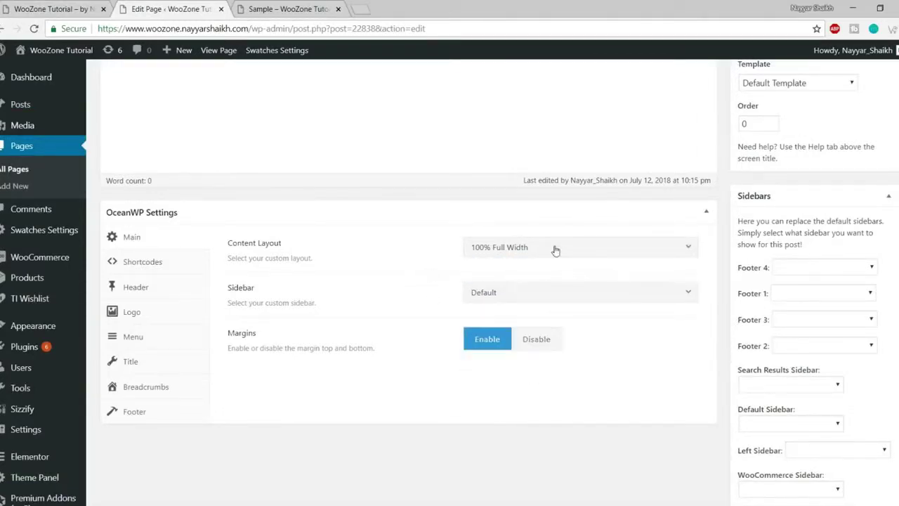
click(555, 251)
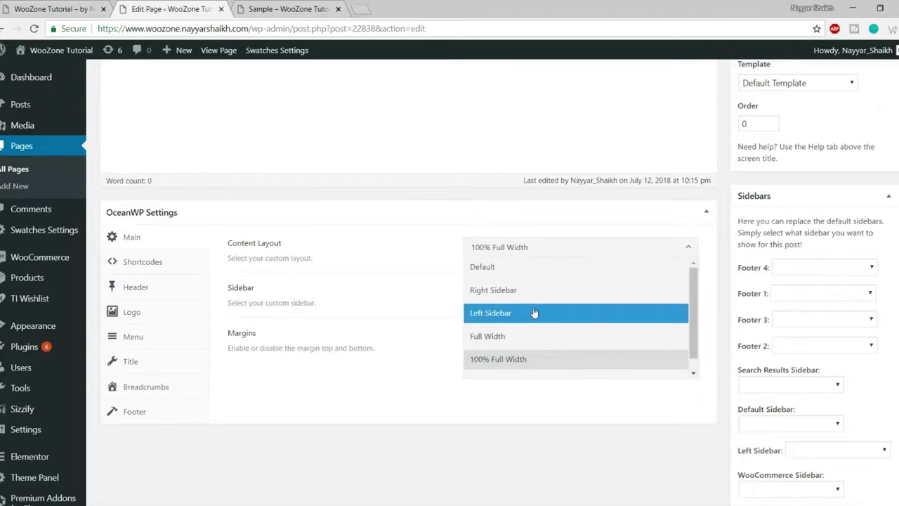
click(405, 277)
click(549, 292)
scroll(535, 365, down, 3)
scroll(533, 413, up, 3)
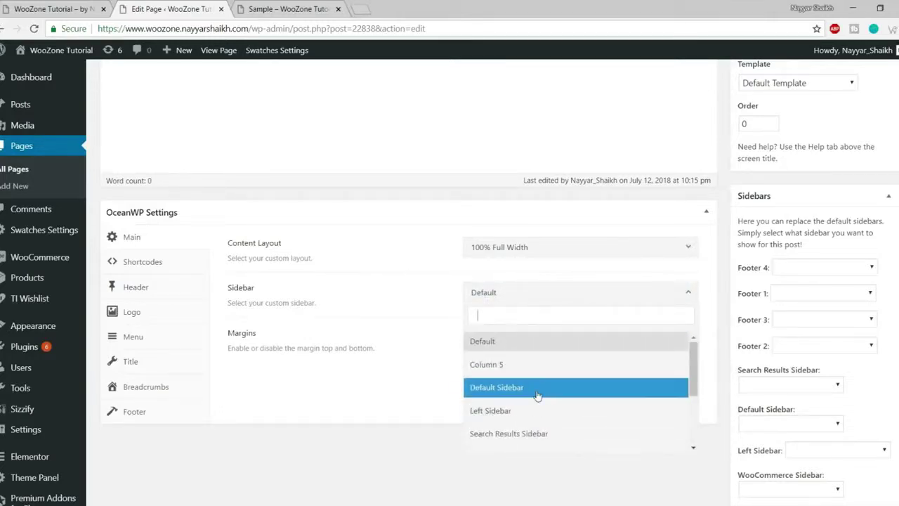
click(428, 256)
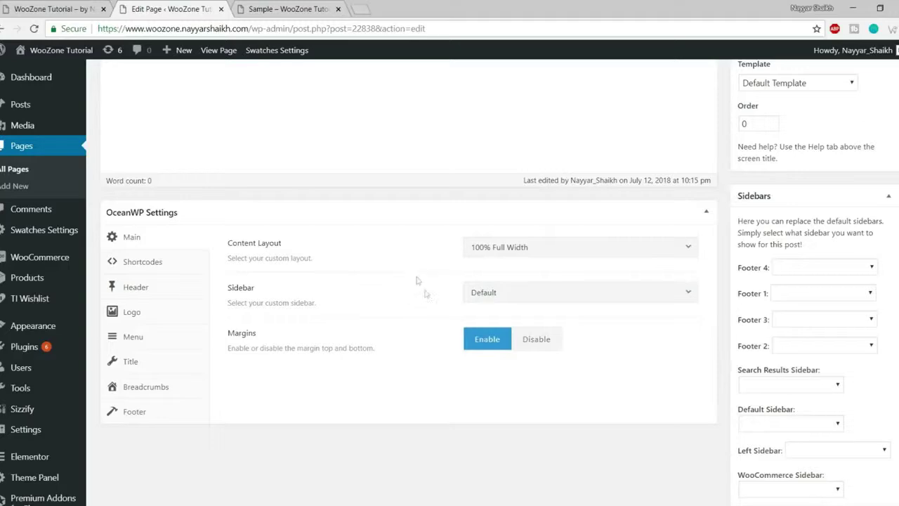
scroll(416, 280, up, 1)
scroll(425, 295, down, 1)
mouse_move(70, 266)
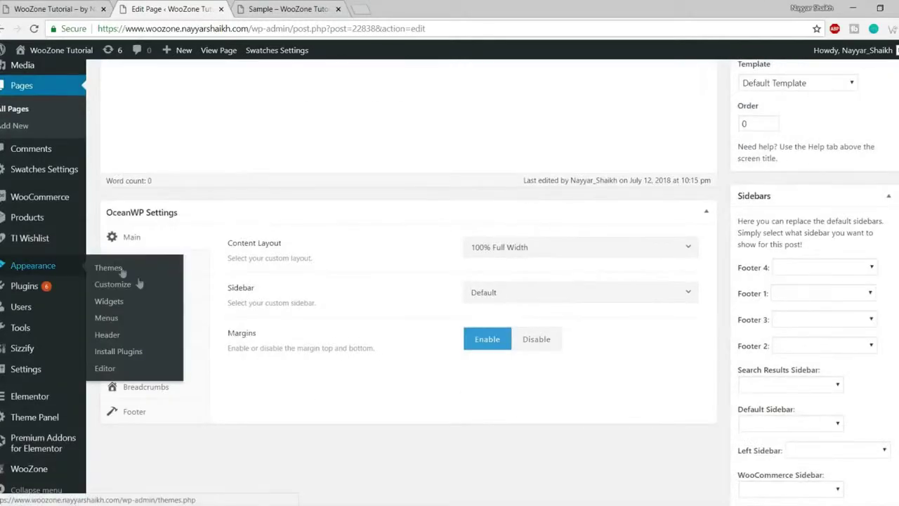
- Open the Widgets page in a new tab and look over the theme sidebars, including Footer 1
right_click(119, 308)
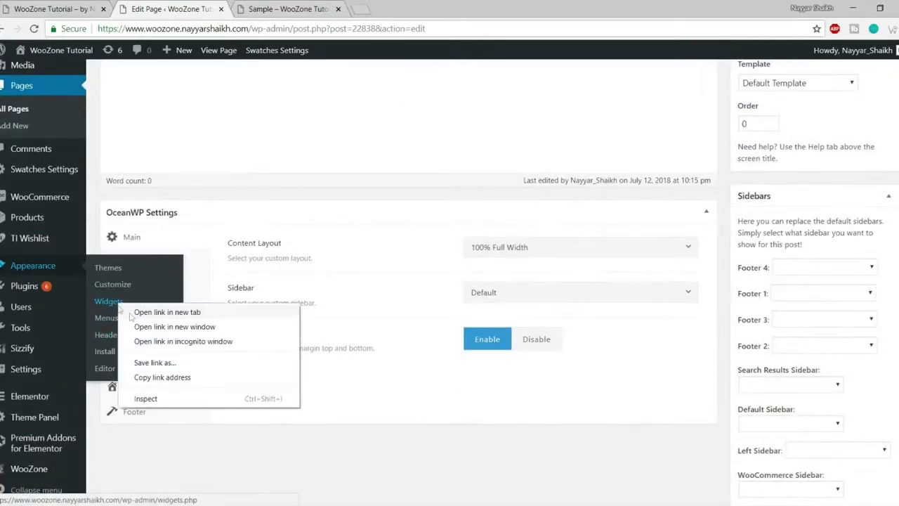
click(144, 311)
scroll(376, 313, up, 2)
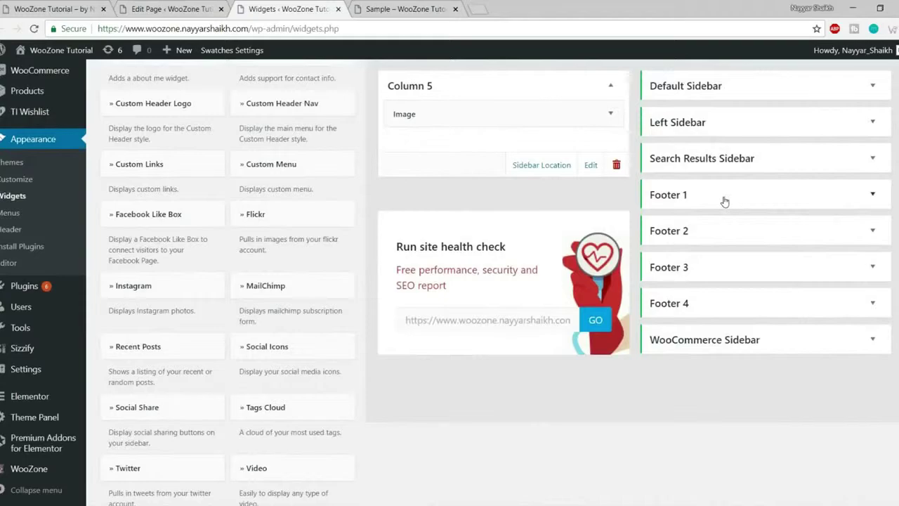
click(724, 200)
click(724, 201)
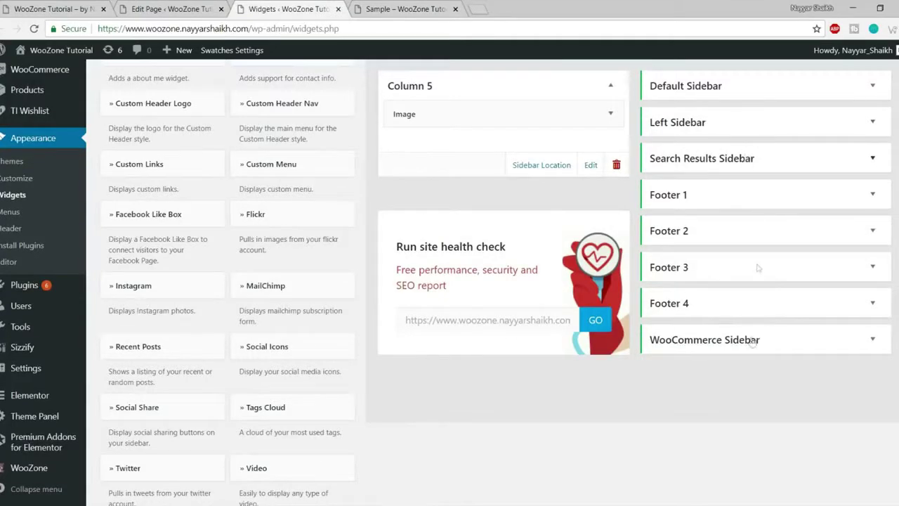
scroll(733, 312, up, 1)
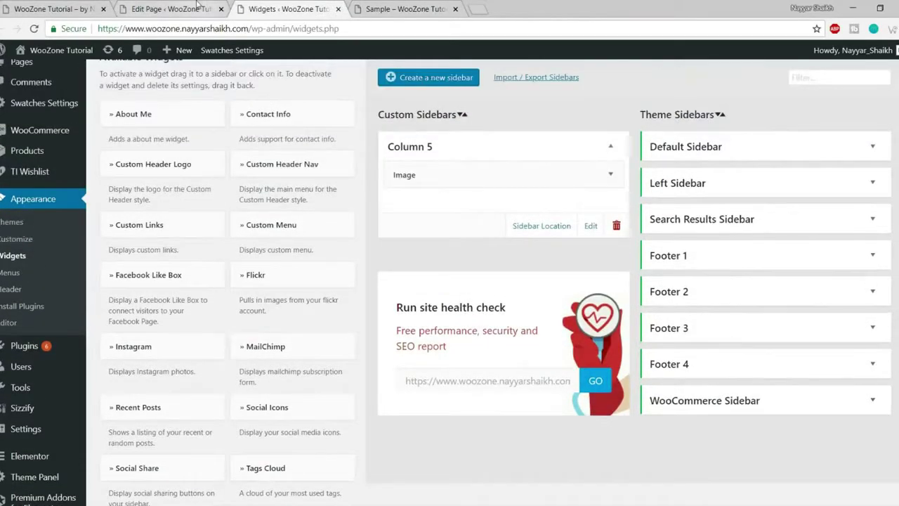
- Back in the page editor, open the Sidebar choices in OceanWP Settings
click(198, 7)
scroll(594, 323, down, 2)
click(530, 293)
scroll(532, 401, down, 3)
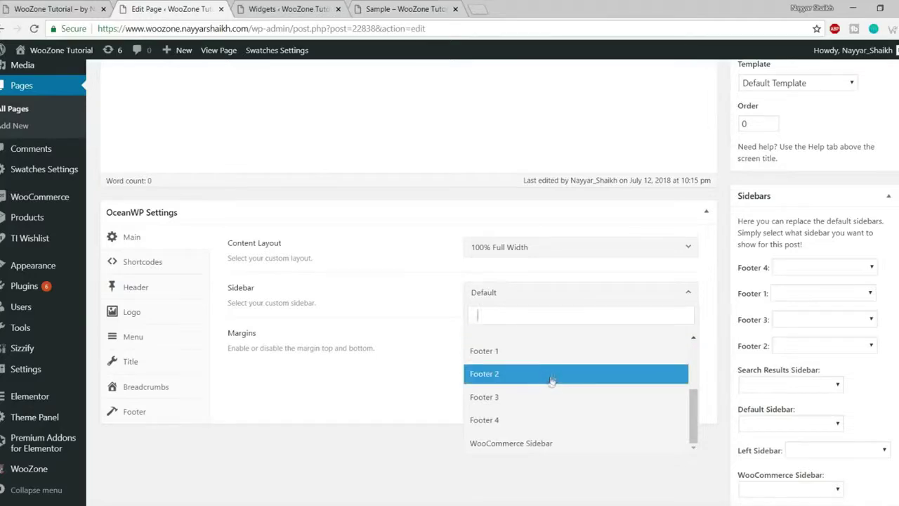
- Assign WooCommerce Sidebar to the Sample page and check its widgets on the Widgets page
click(562, 444)
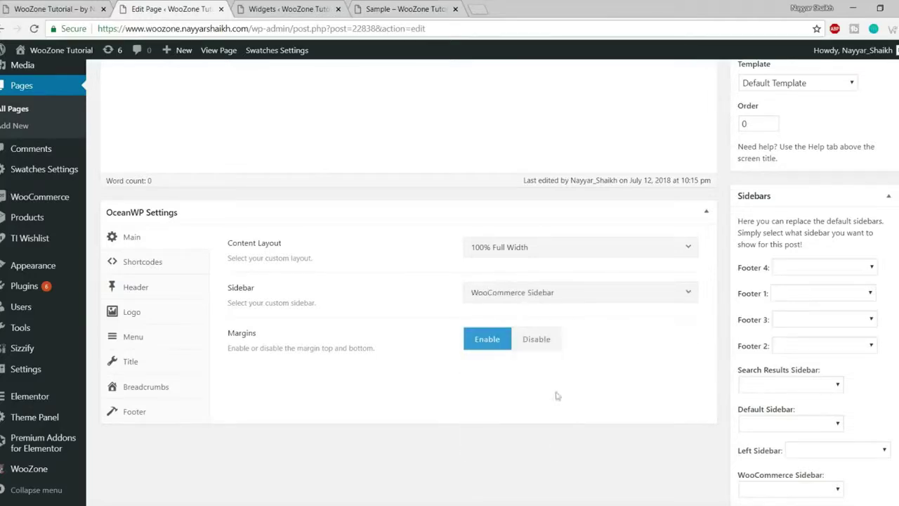
click(290, 9)
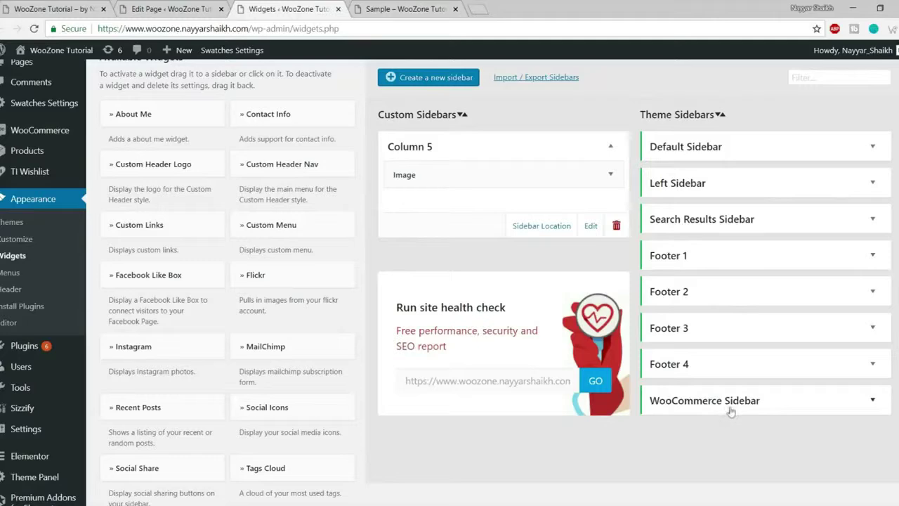
scroll(741, 393, down, 2)
click(711, 281)
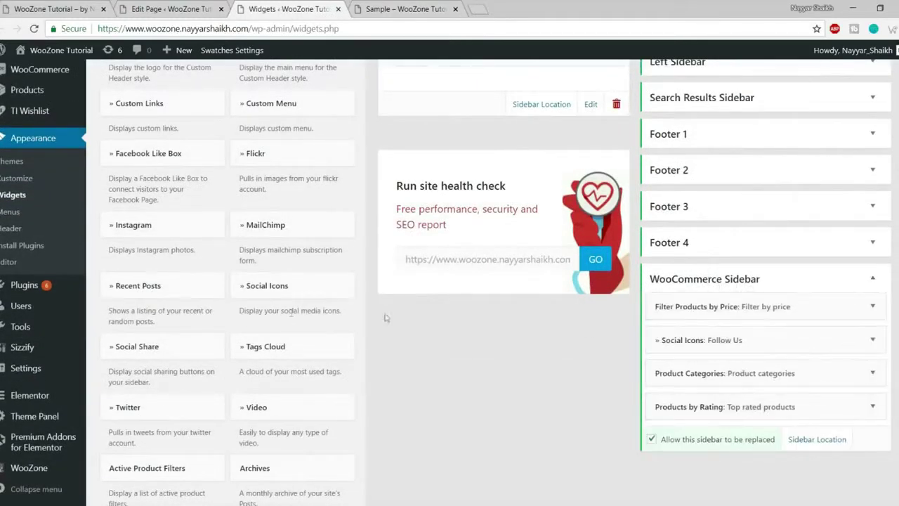
click(179, 9)
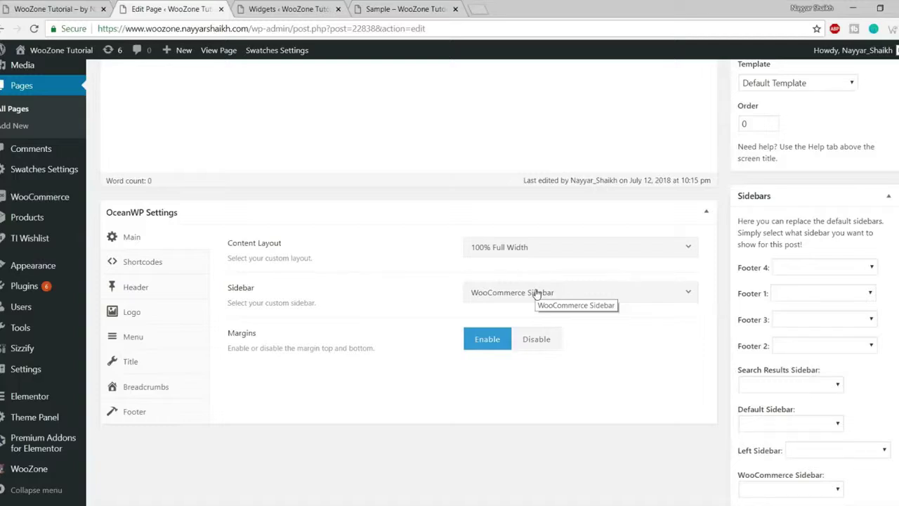
- Set Margins to Disable, preview the live Sample page, then show the Shortcodes settings
click(542, 340)
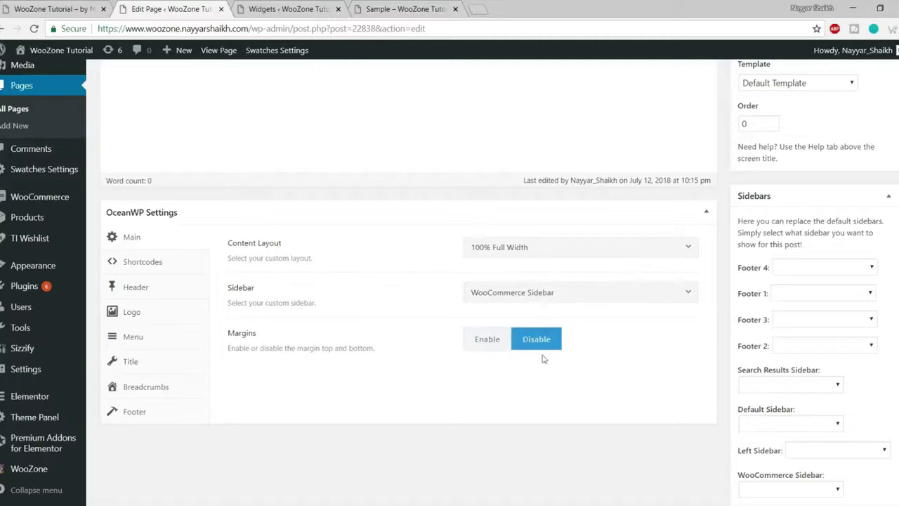
click(309, 8)
click(404, 9)
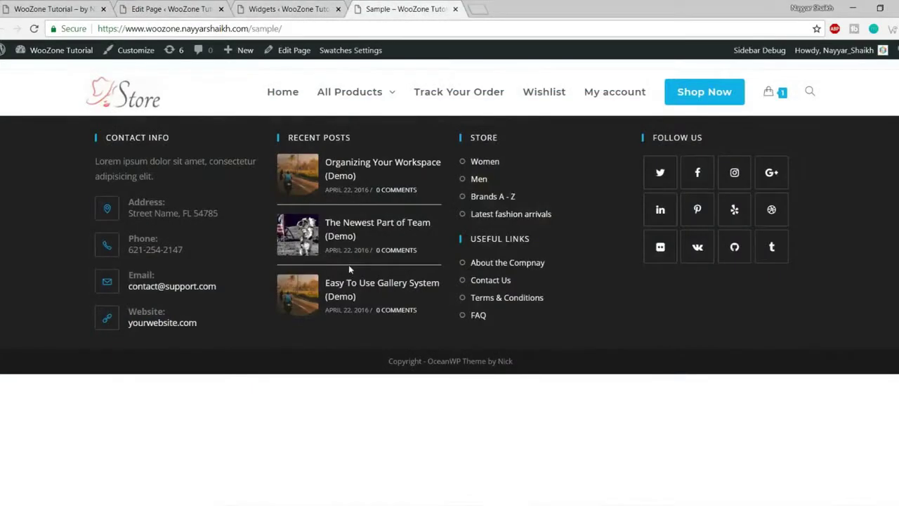
click(191, 6)
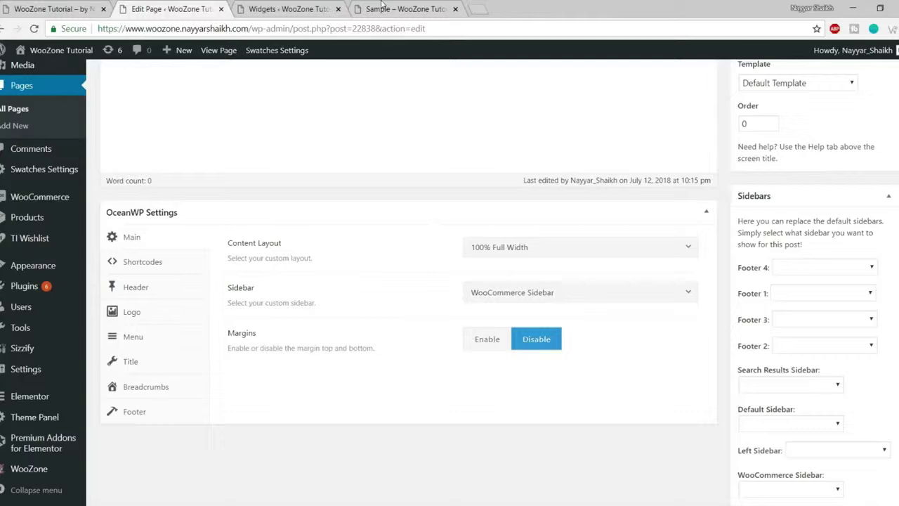
click(384, 7)
key(ctrl+2)
click(170, 267)
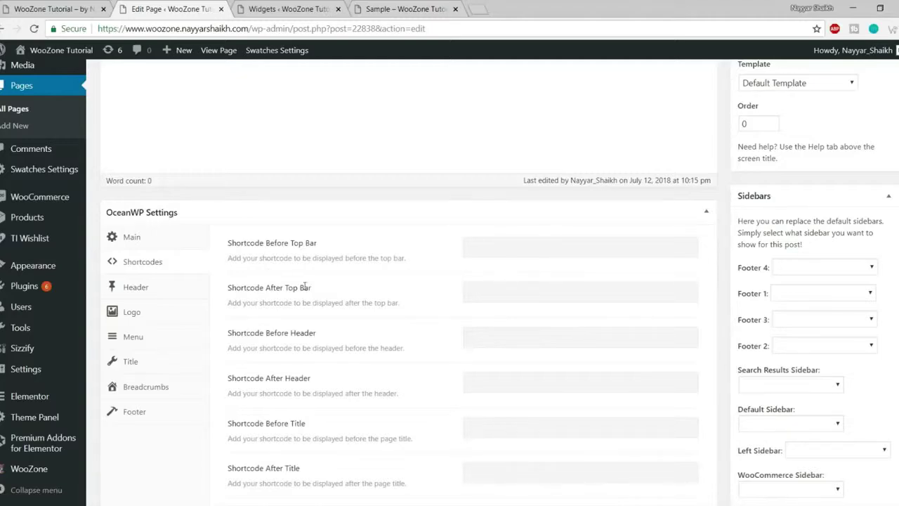
- Look over the empty Shortcodes fields, clicking into the Before Top Bar field
scroll(232, 247, down, 5)
scroll(337, 407, up, 8)
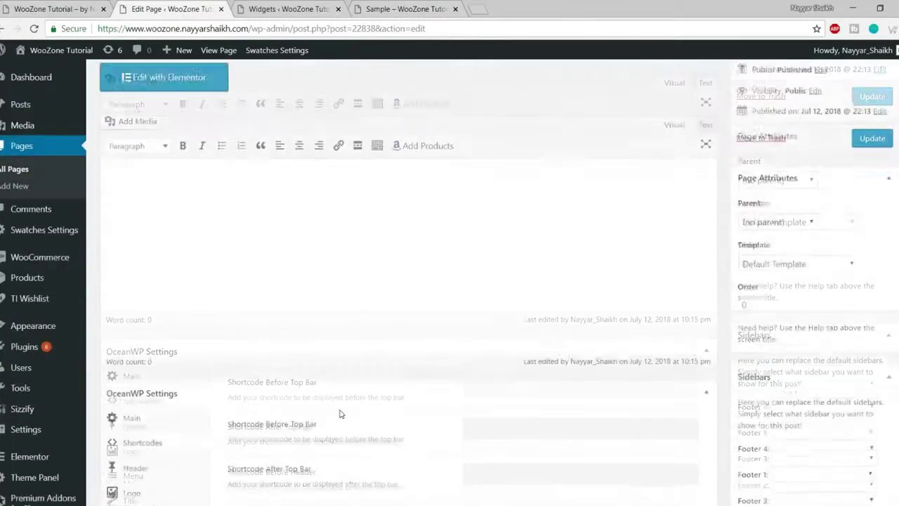
scroll(337, 356, down, 4)
drag(226, 198, 344, 200)
click(344, 200)
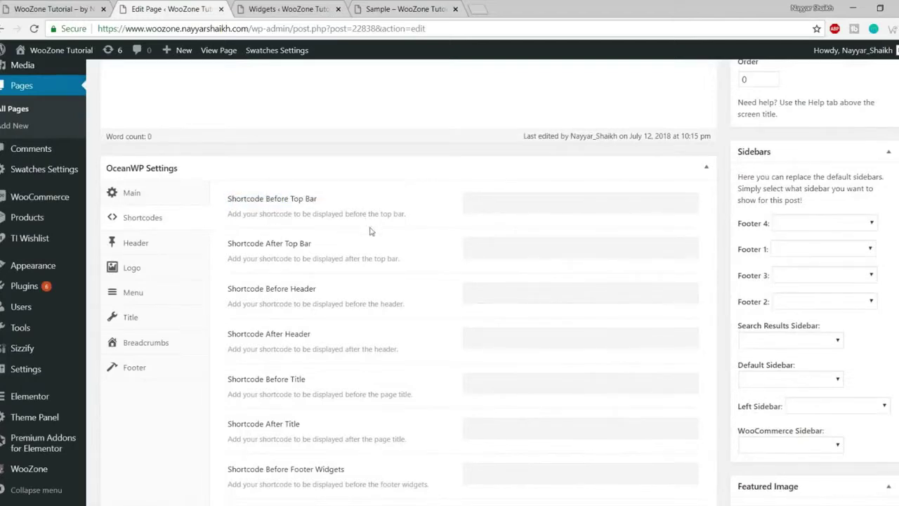
click(544, 202)
scroll(351, 288, down, 3)
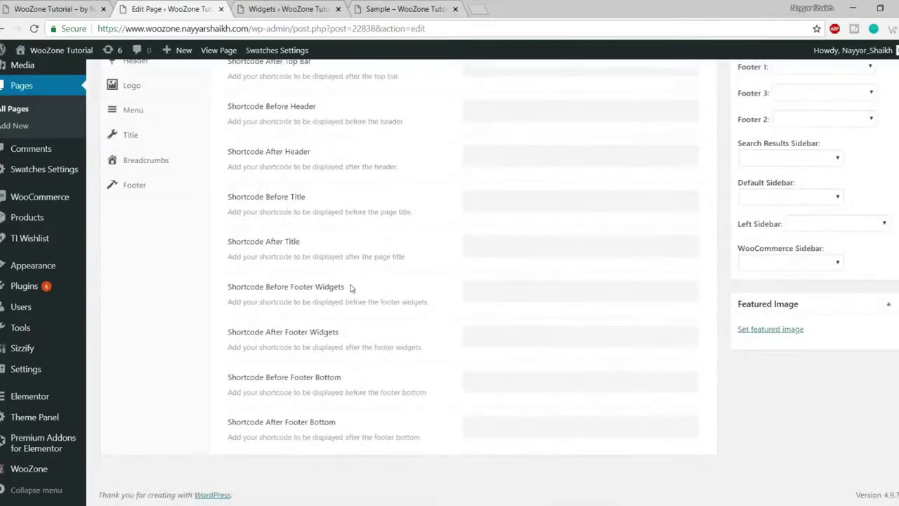
scroll(372, 319, up, 4)
scroll(447, 309, down, 2)
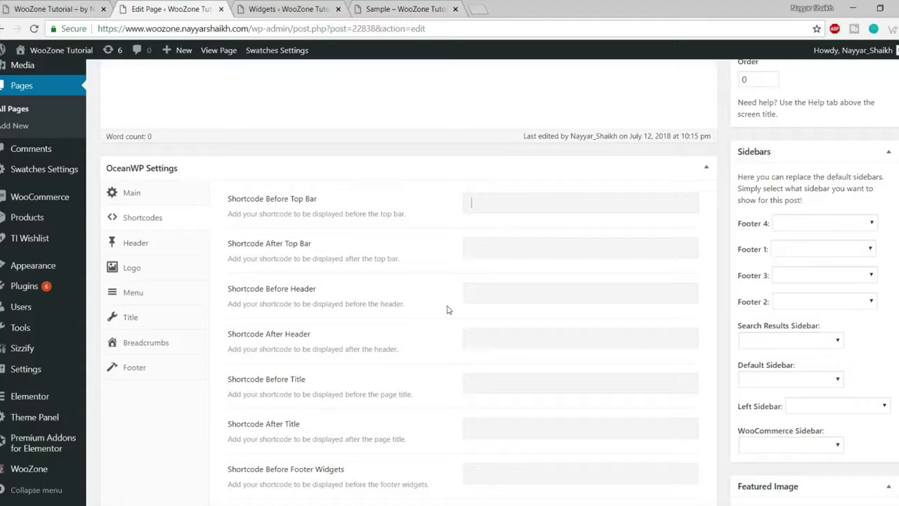
- Read the Before Top Bar and Before Header shortcode labels, then show the Header options
scroll(459, 305, down, 1)
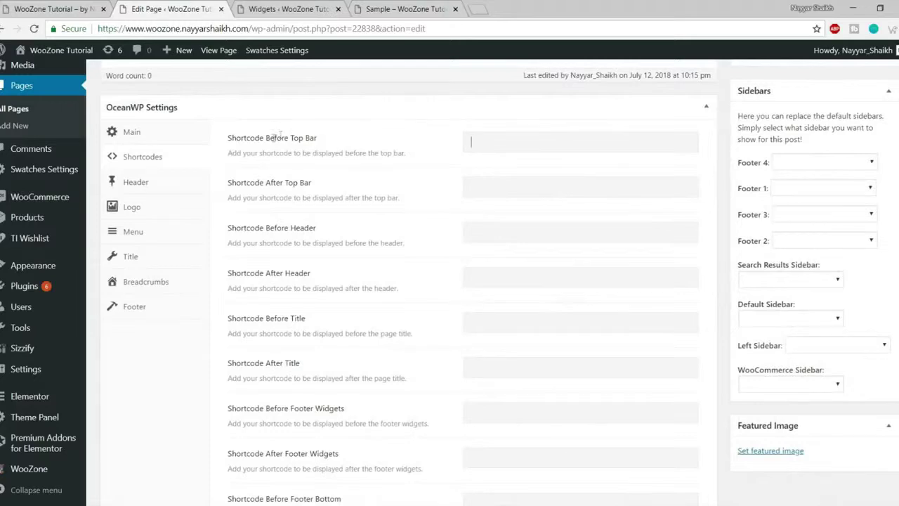
drag(272, 138, 349, 140)
drag(262, 193, 227, 197)
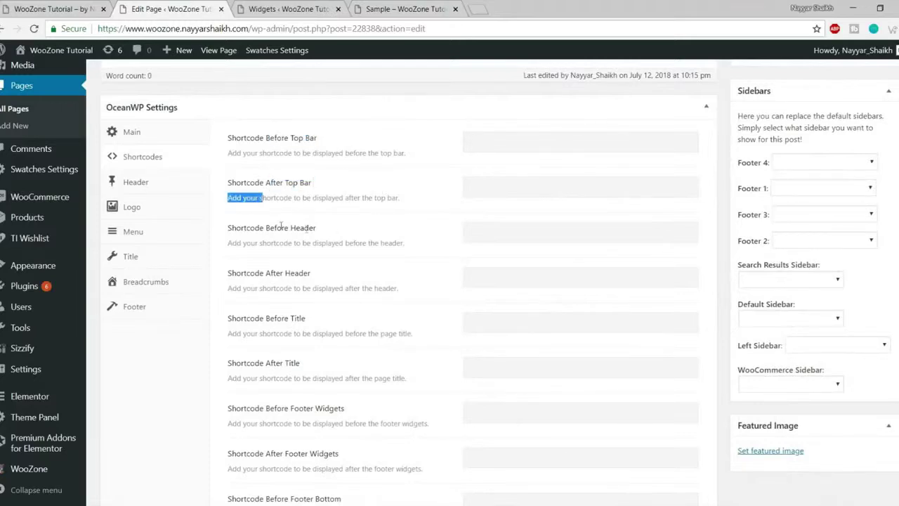
drag(316, 228, 265, 228)
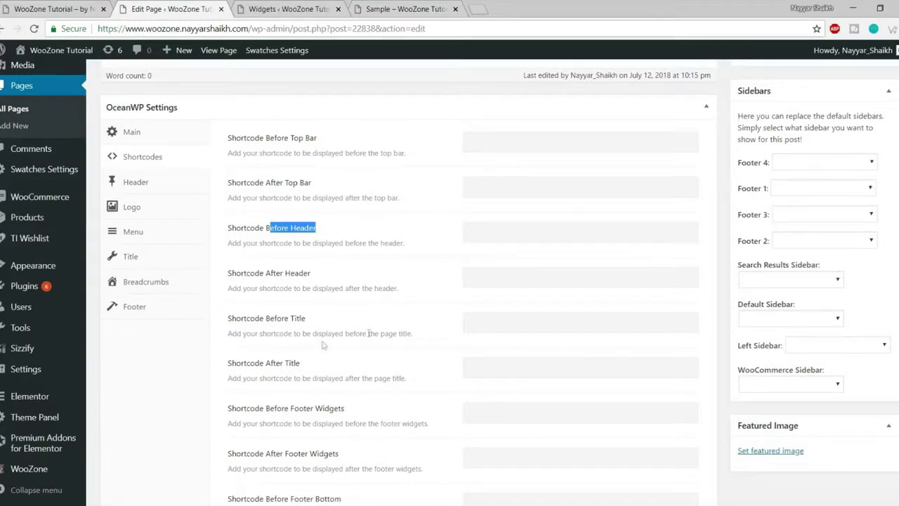
scroll(368, 345, down, 3)
scroll(375, 485, up, 1)
scroll(375, 409, up, 4)
scroll(385, 344, down, 2)
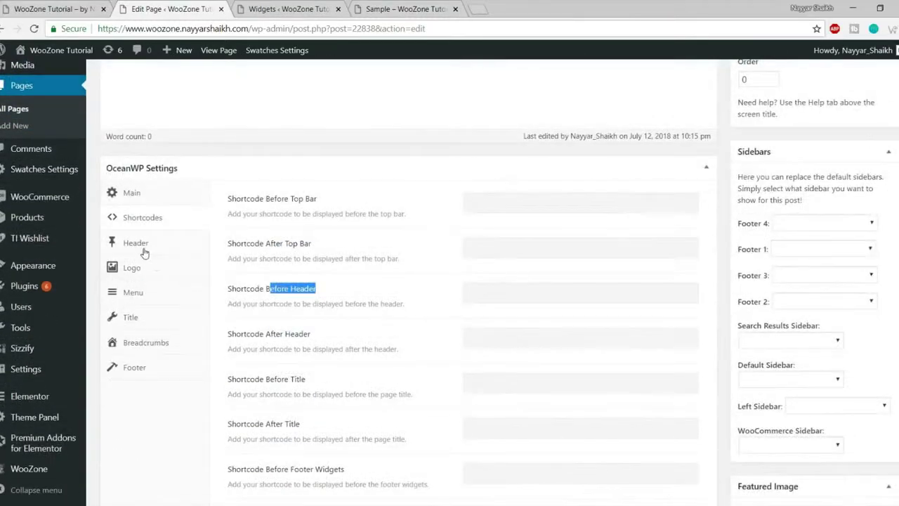
click(144, 253)
scroll(417, 357, up, 1)
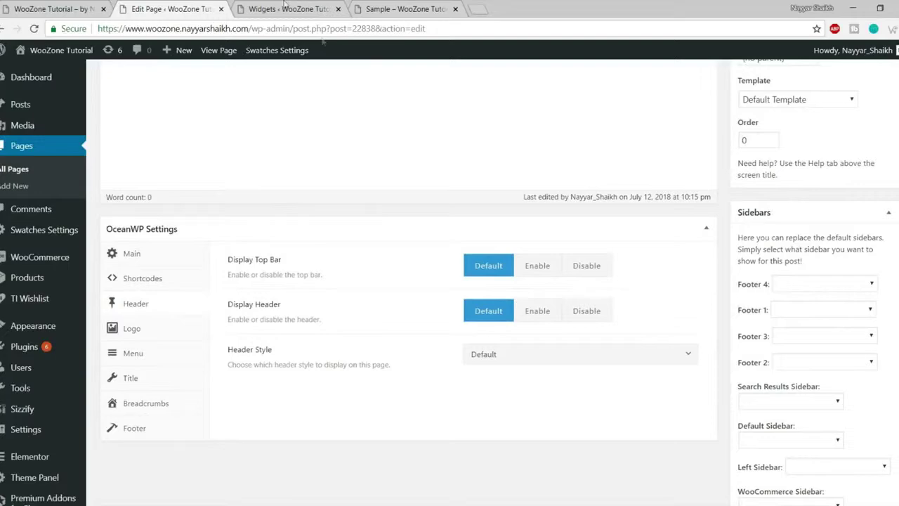
- Move the Sample tab ahead of Widgets and close the Widgets browser tab
click(288, 9)
click(406, 9)
drag(406, 8, 291, 8)
click(446, 10)
click(455, 8)
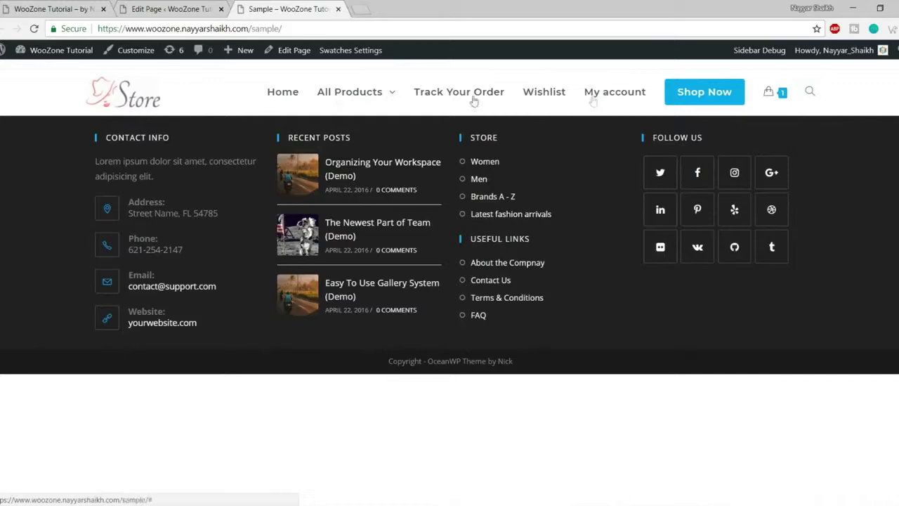
click(191, 8)
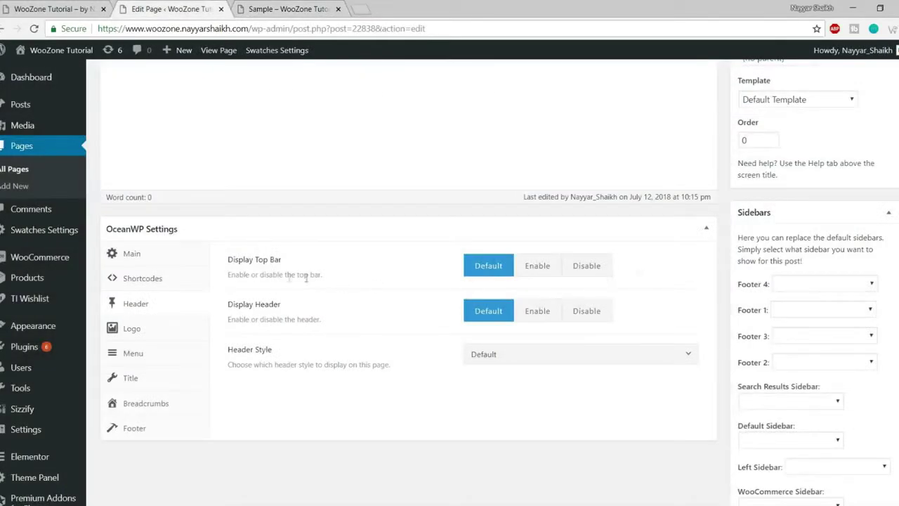
- Set Display Top Bar to Disable, comparing against the live Sample page
click(587, 272)
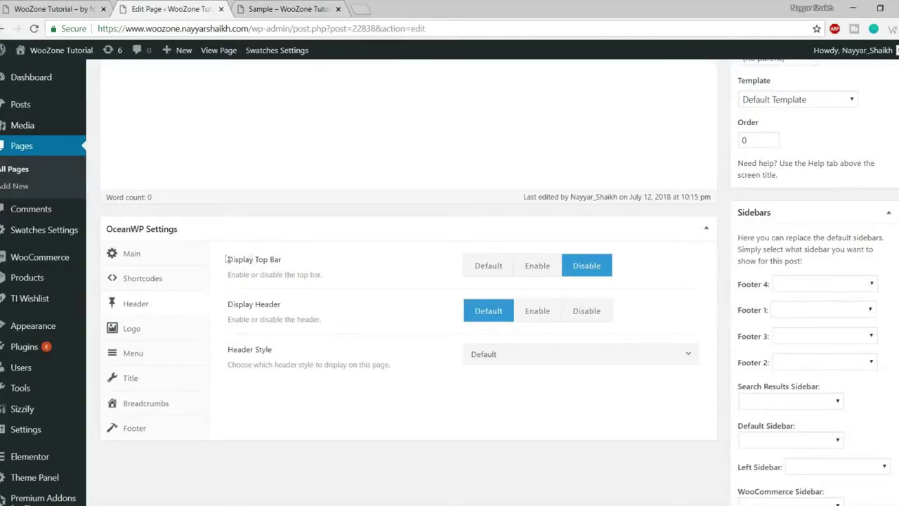
drag(228, 267, 442, 275)
click(486, 274)
click(331, 8)
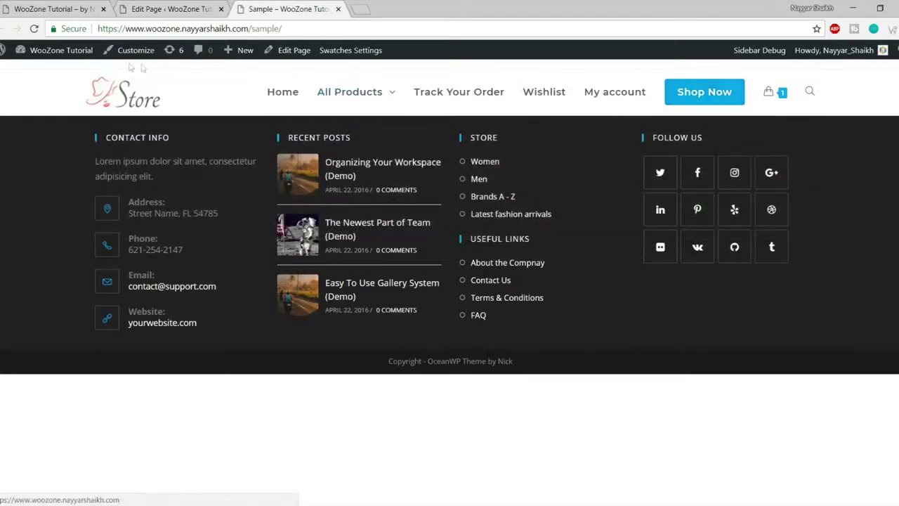
mouse_move(351, 76)
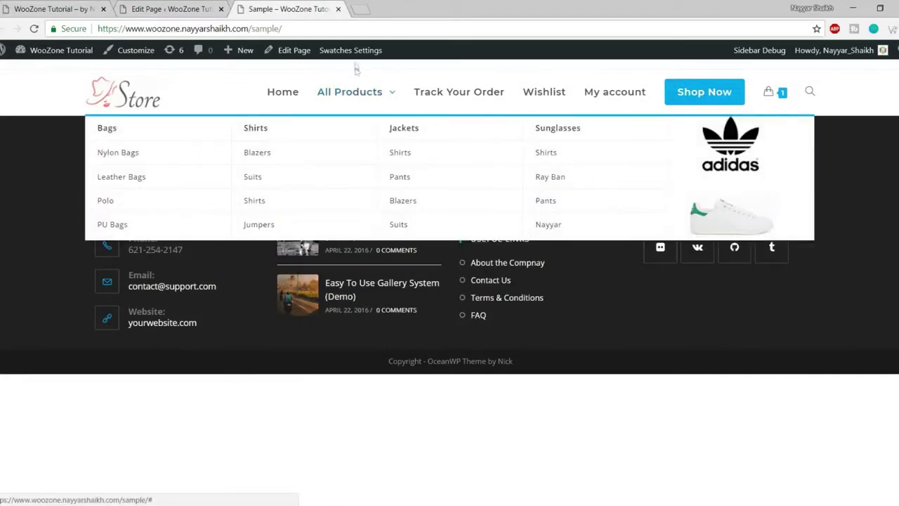
click(172, 8)
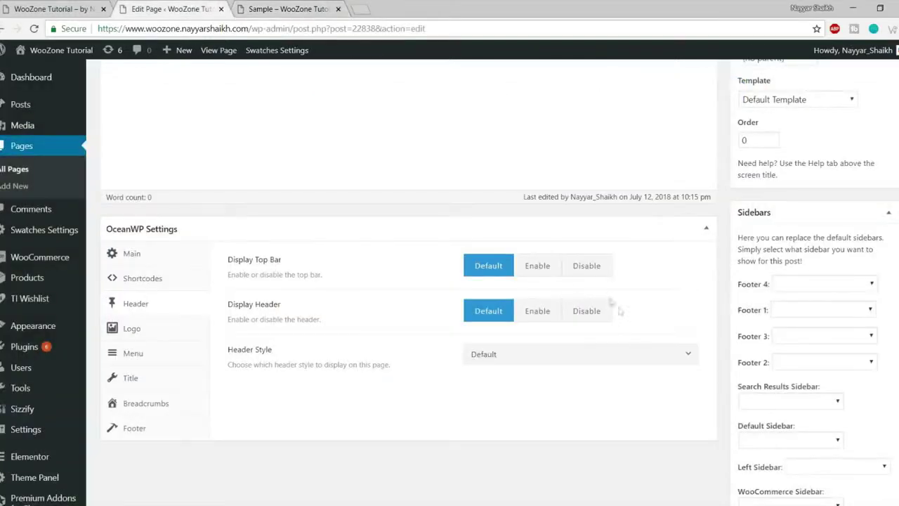
click(583, 266)
click(277, 9)
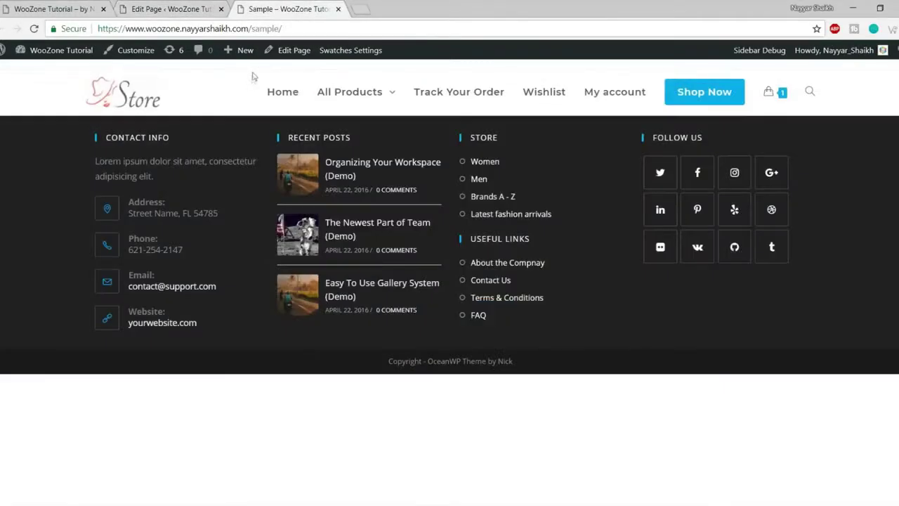
click(211, 9)
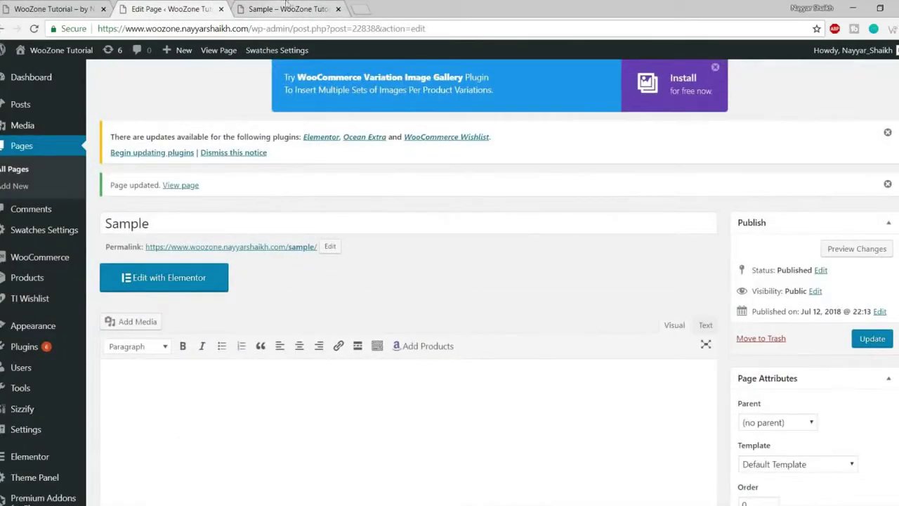
- Update the page with the top bar disabled and reload the live Sample page to confirm
click(277, 7)
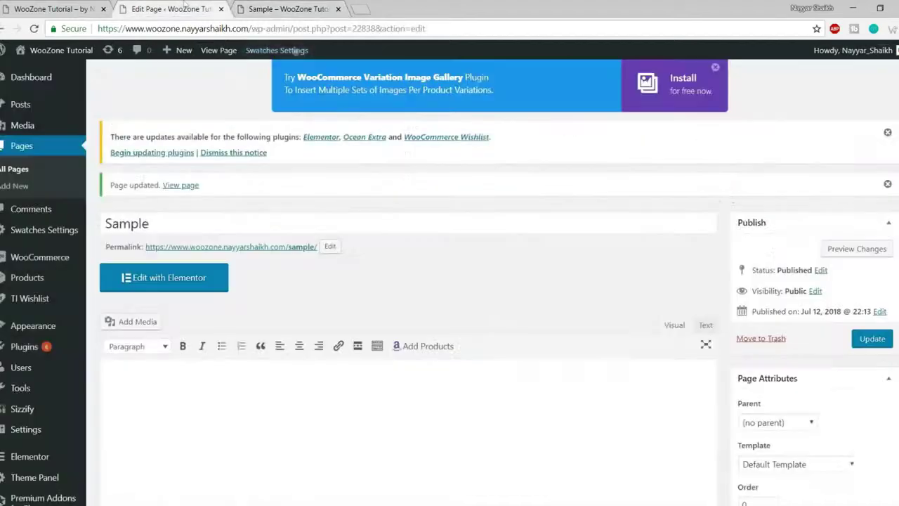
click(858, 338)
click(273, 9)
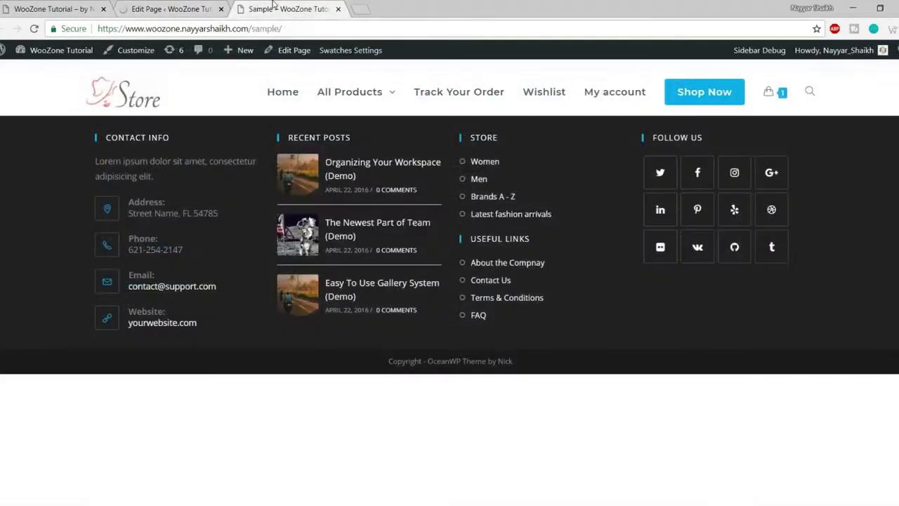
click(34, 28)
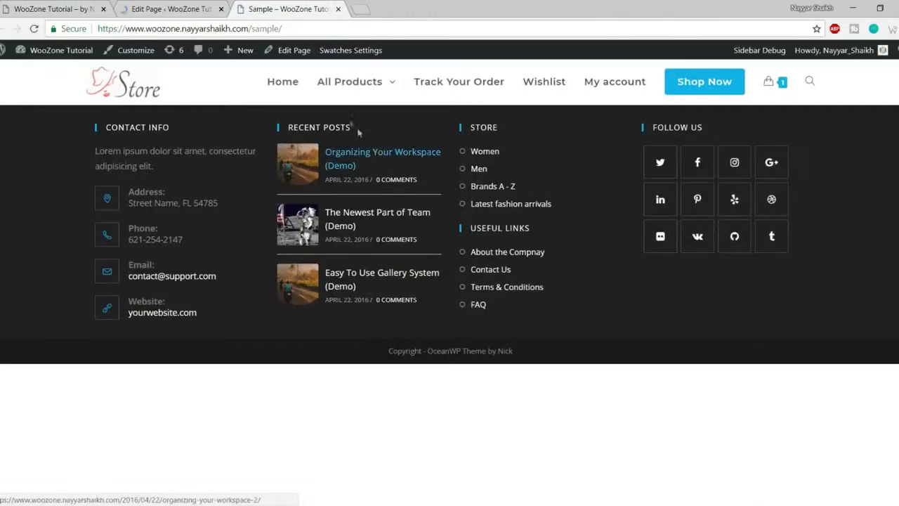
mouse_move(336, 77)
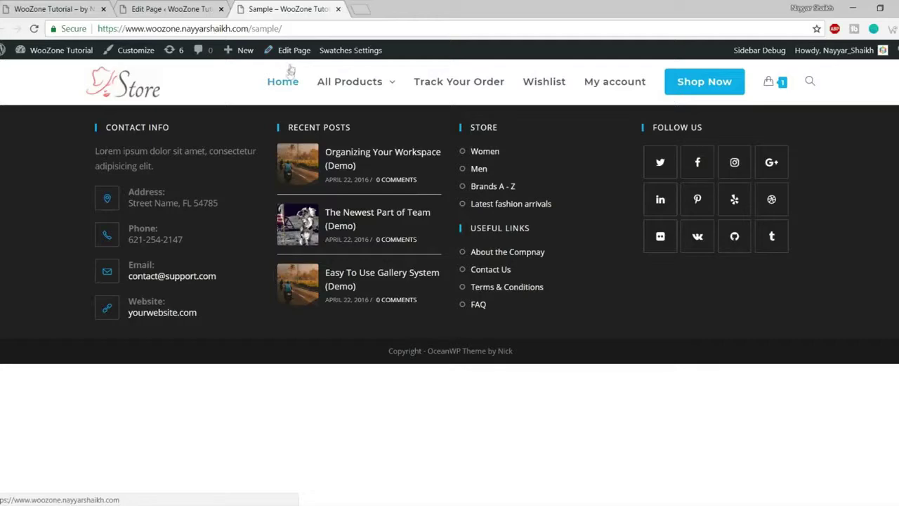
click(168, 8)
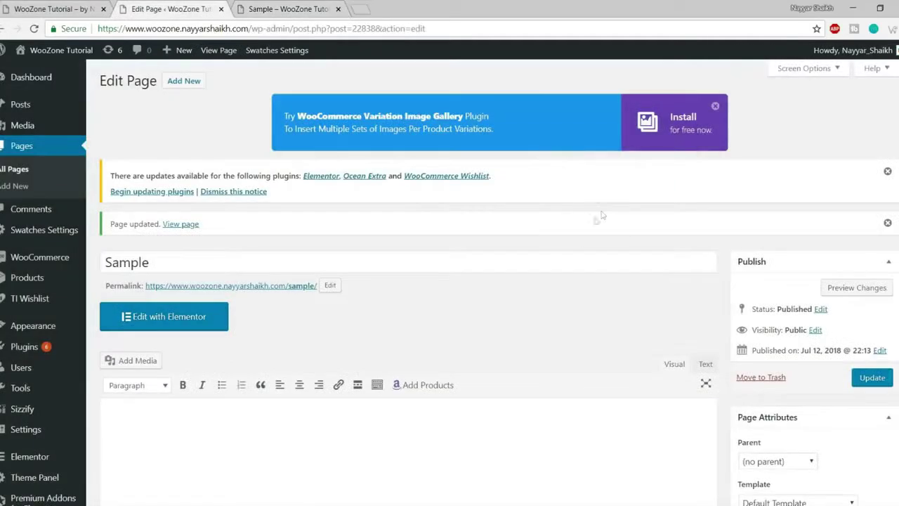
- Set Display Header to Disable in the page's Header options
scroll(590, 281, down, 10)
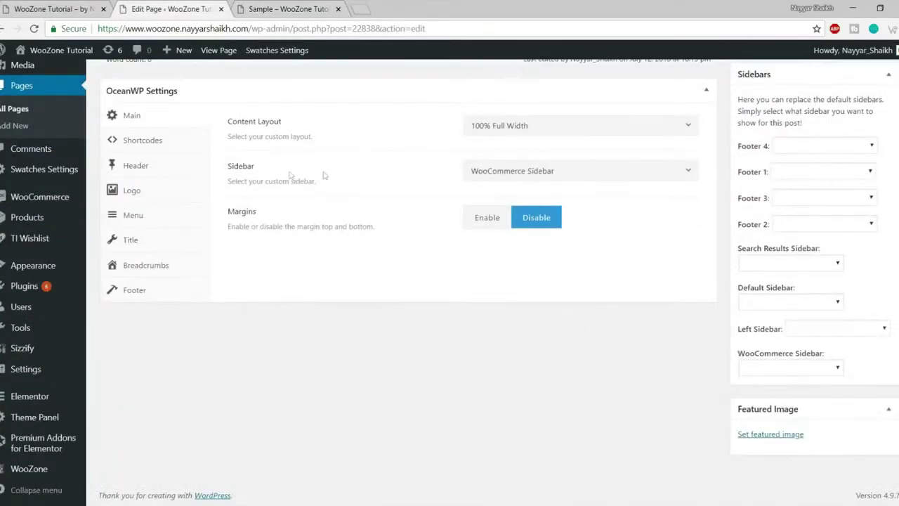
click(155, 175)
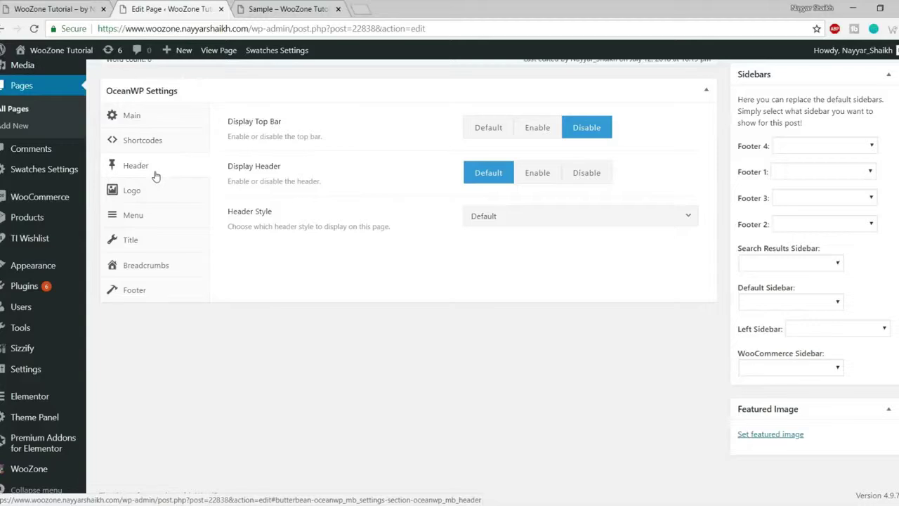
click(587, 175)
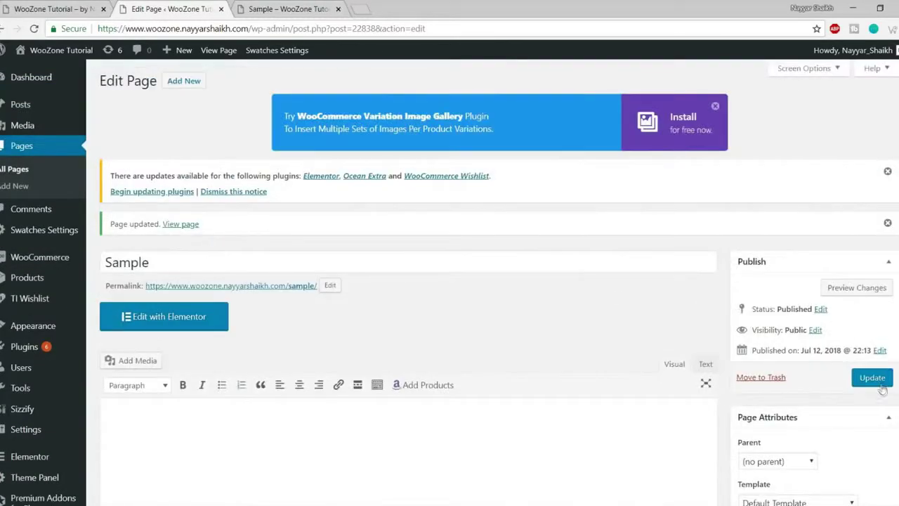
scroll(655, 383, down, 5)
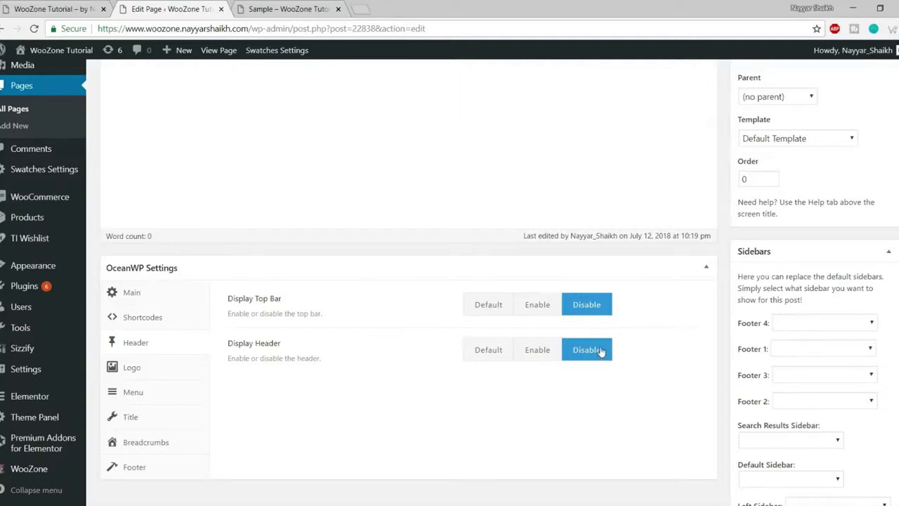
- Update the page with the header disabled and reload the live Sample page
scroll(632, 394, up, 8)
click(886, 384)
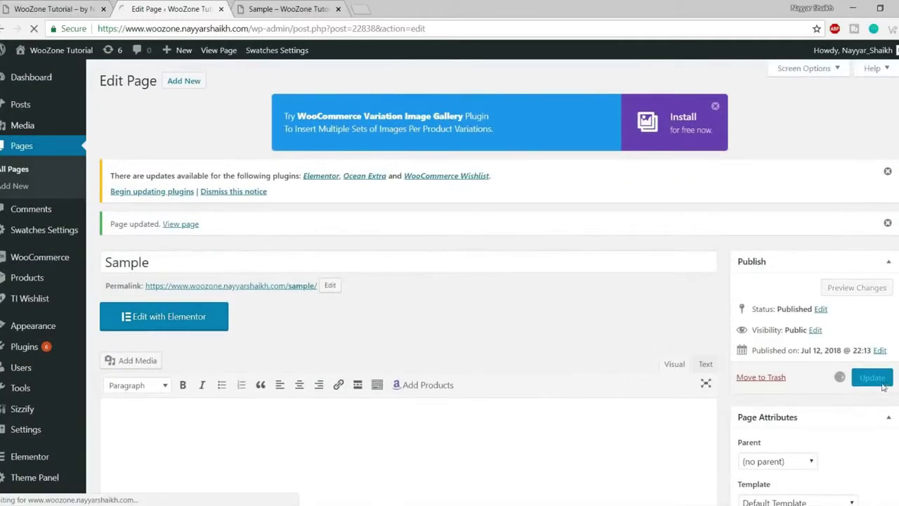
click(274, 7)
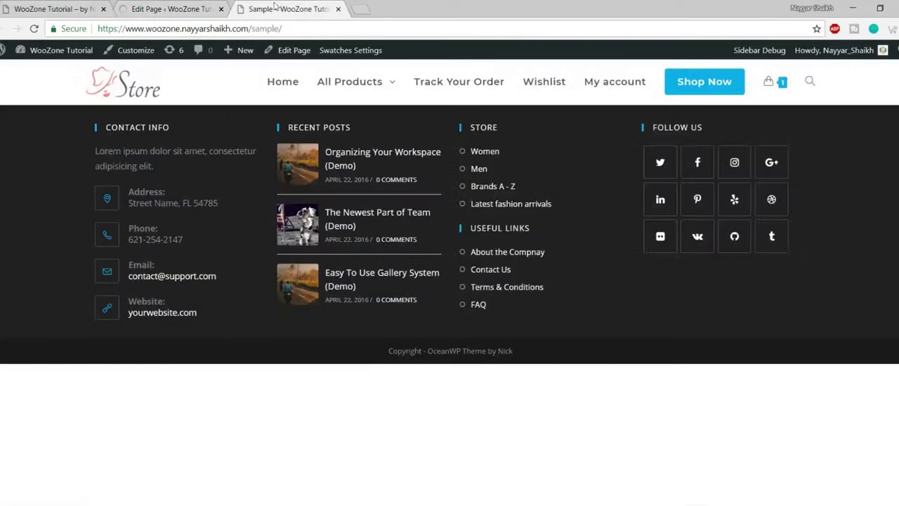
click(35, 26)
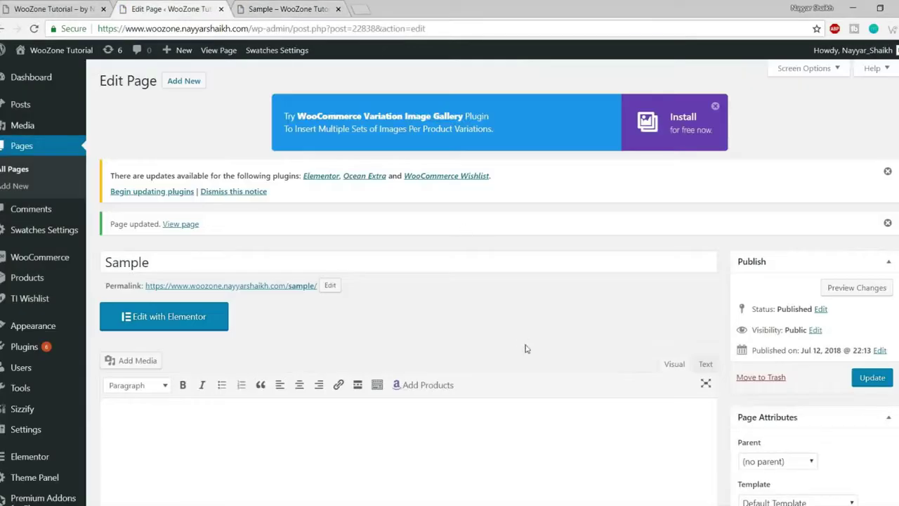
- Set Display Header back to Default, leaving the top bar disabled
scroll(526, 347, down, 6)
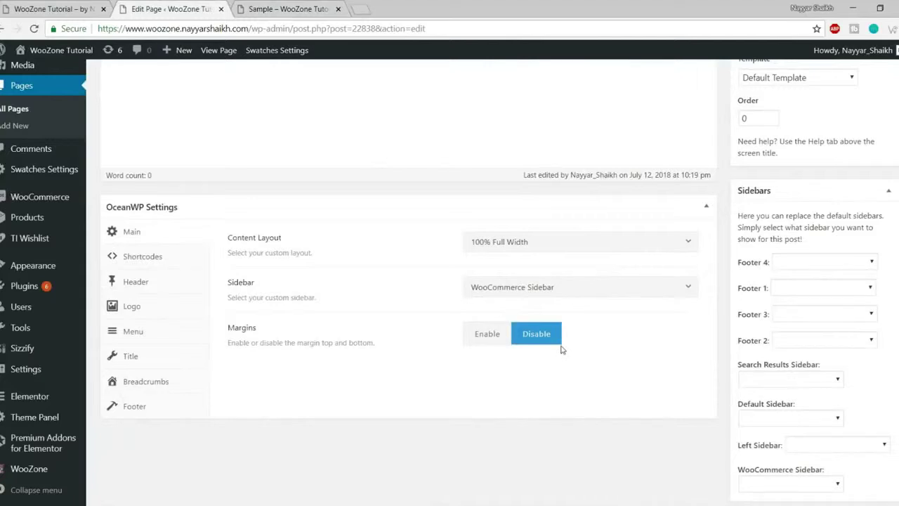
click(148, 286)
click(469, 290)
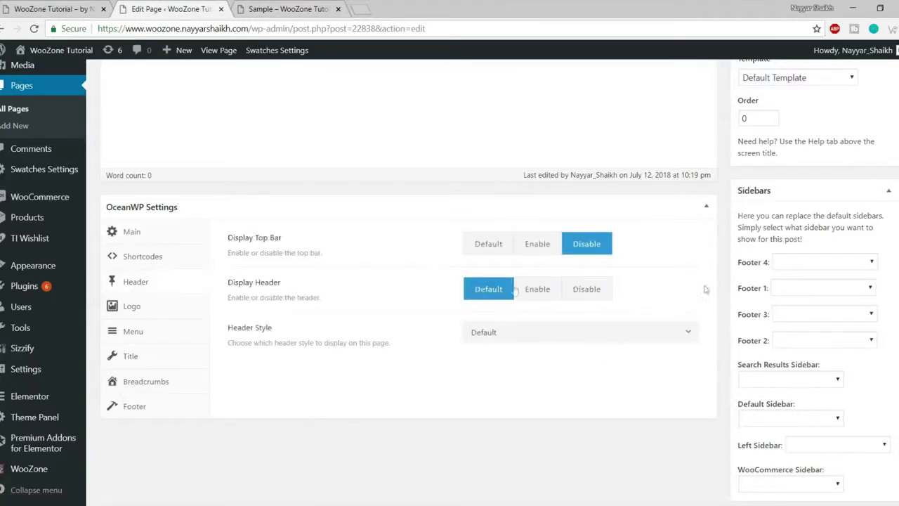
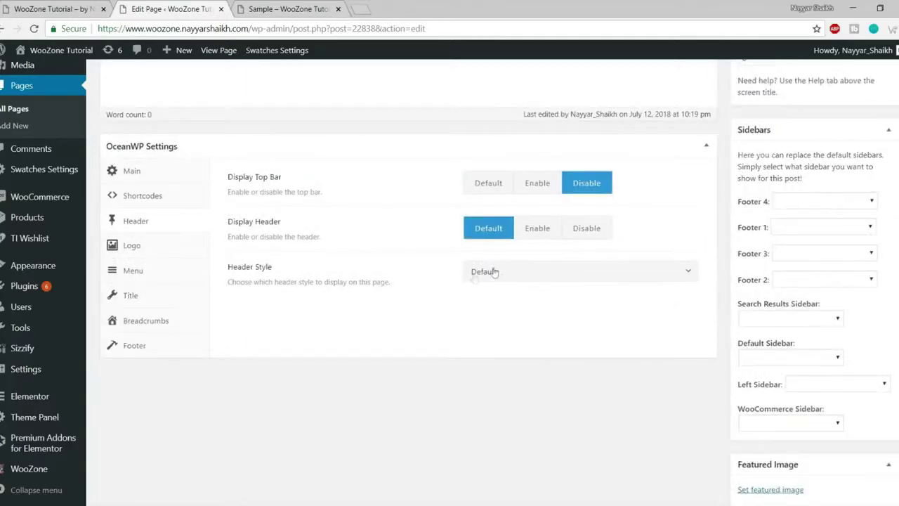
- Try Center as the Sample page's header style, keeping the left menu at Default
click(535, 275)
scroll(533, 330, down, 3)
scroll(542, 385, up, 3)
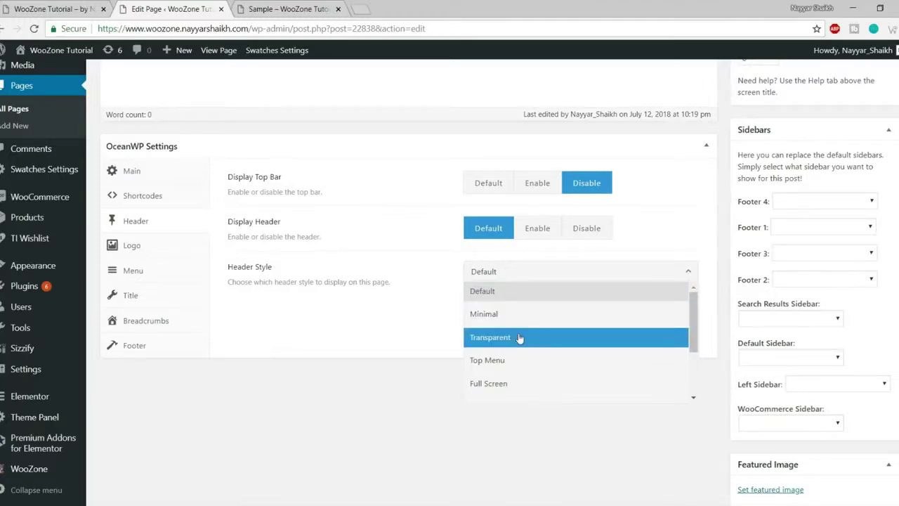
scroll(536, 321, down, 3)
scroll(566, 366, up, 1)
scroll(566, 366, up, 3)
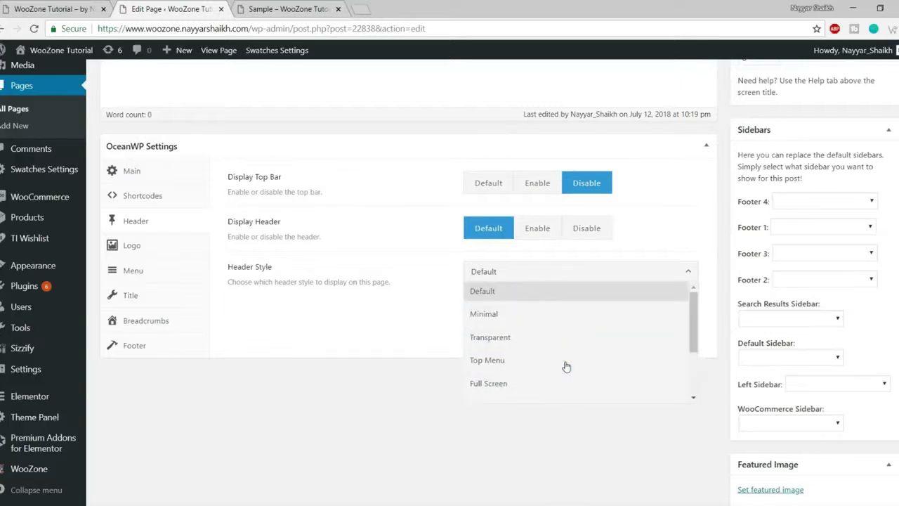
scroll(566, 365, down, 3)
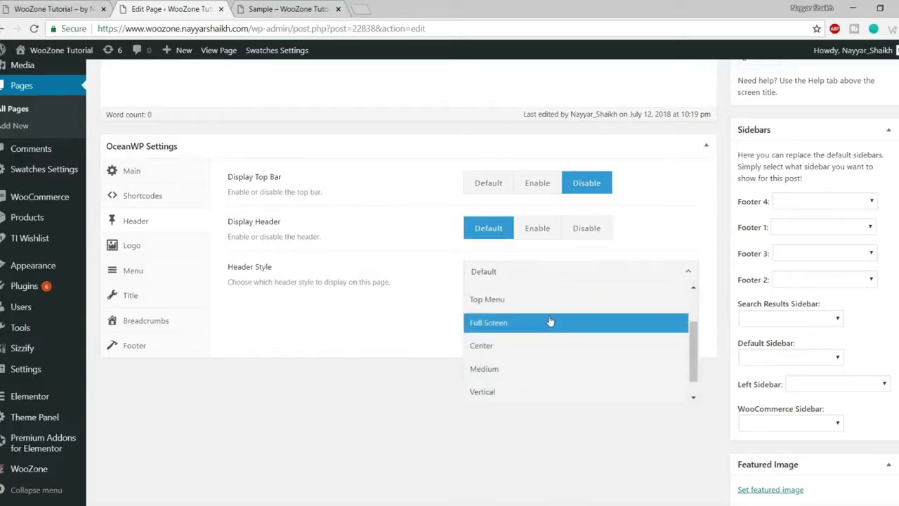
scroll(542, 331, down, 1)
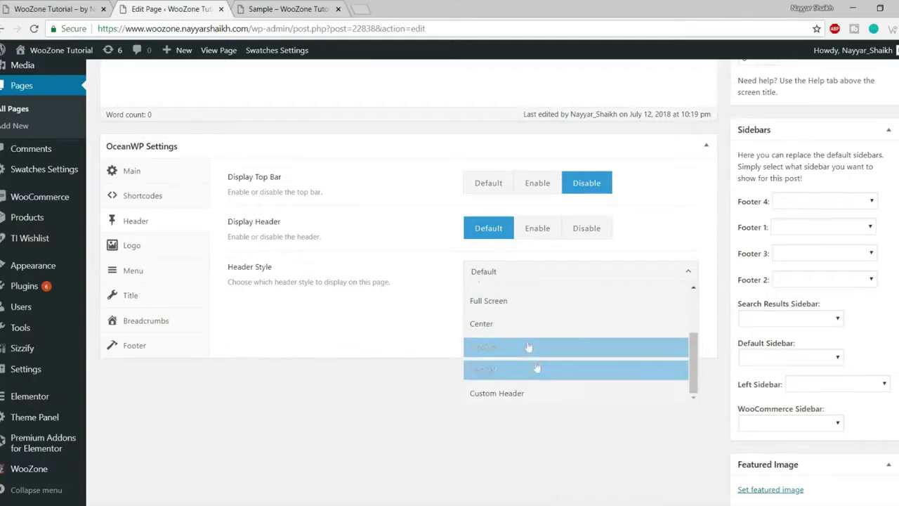
click(526, 325)
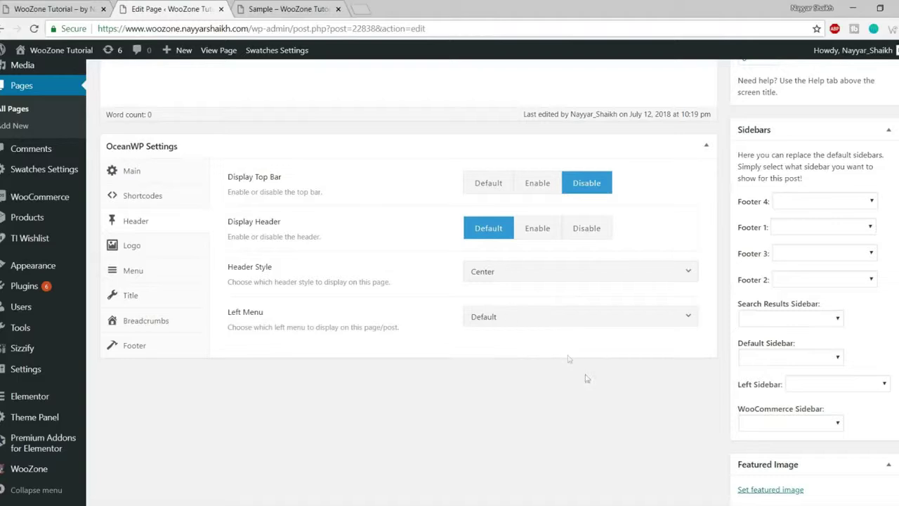
click(549, 317)
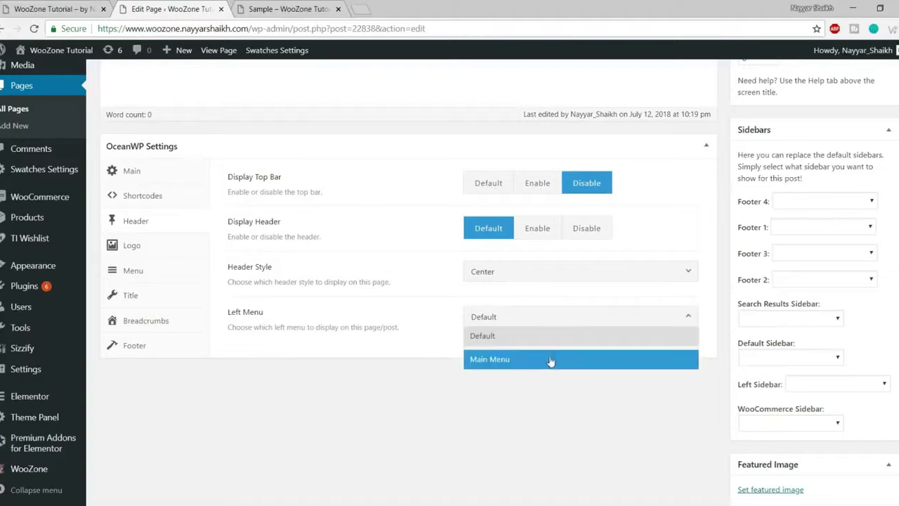
click(522, 334)
- Switch the header style to Full Screen and update the page
click(513, 271)
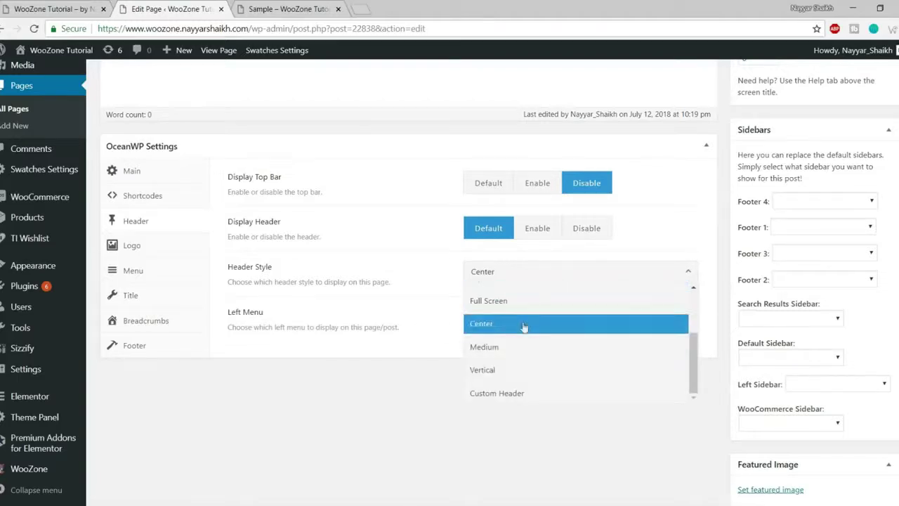
scroll(535, 351, up, 3)
click(534, 361)
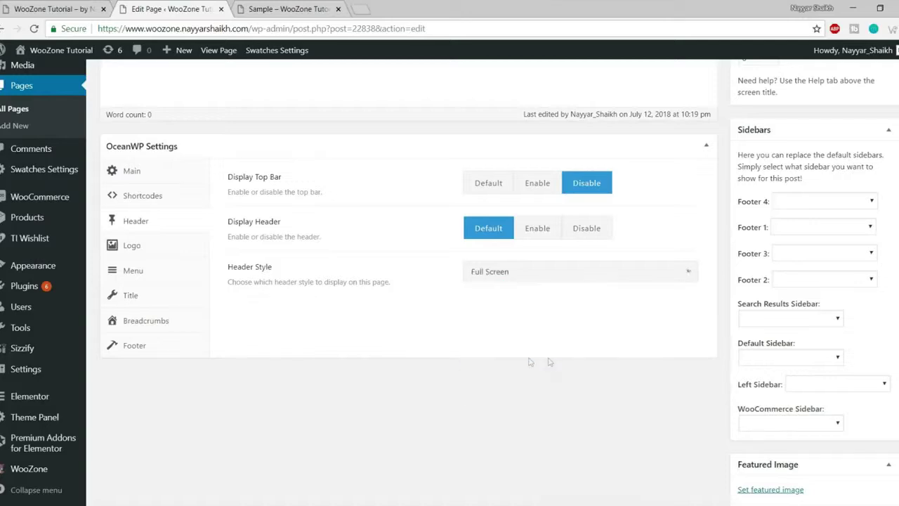
scroll(572, 391, up, 10)
click(871, 377)
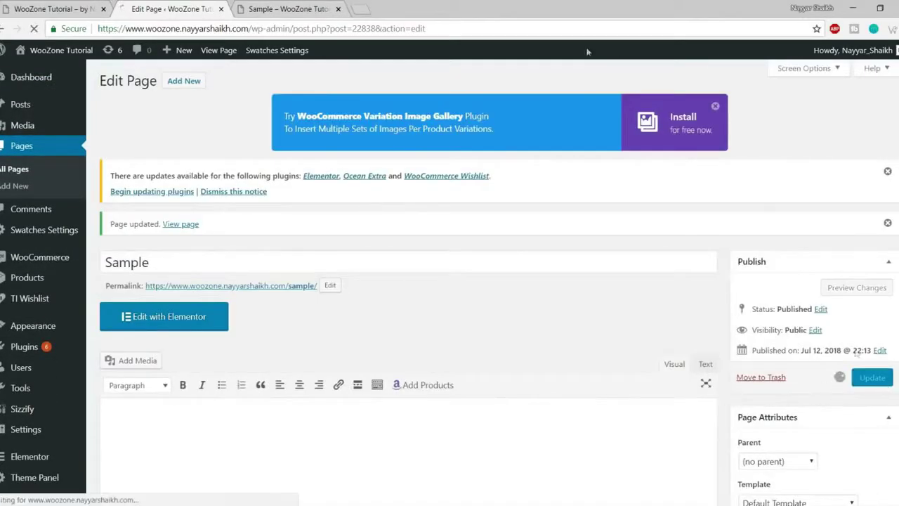
- Reload the live Sample page and open and close its full-screen navigation menu
click(302, 7)
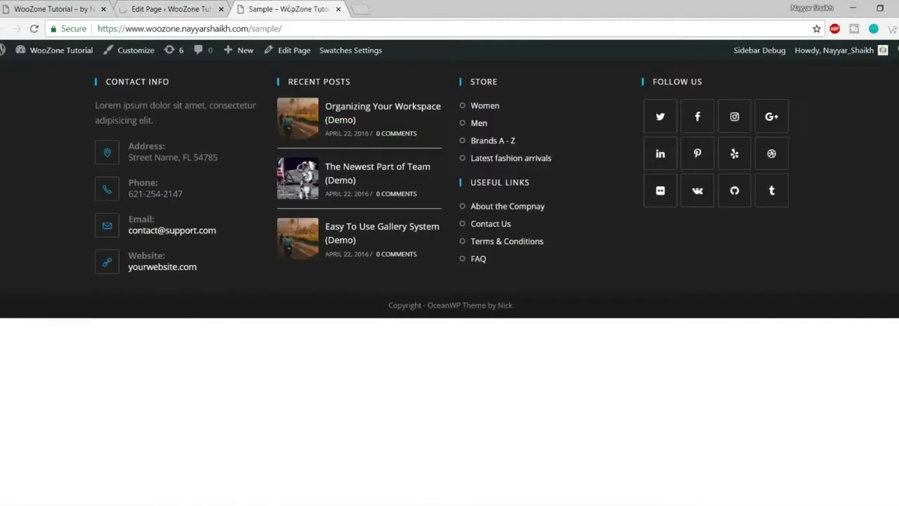
click(33, 29)
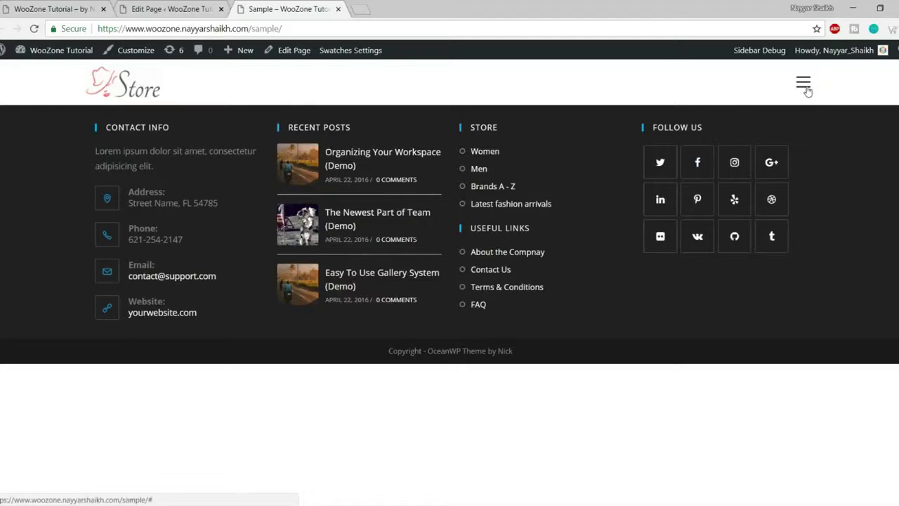
click(807, 88)
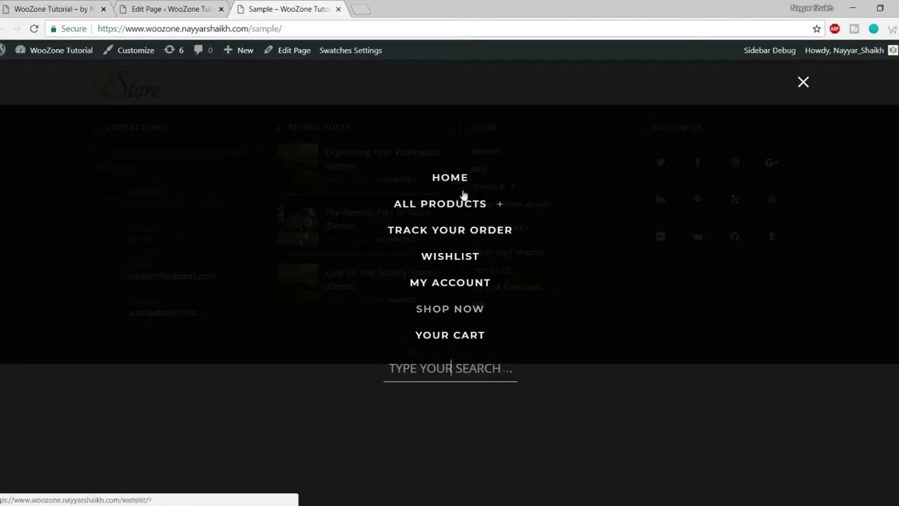
click(803, 82)
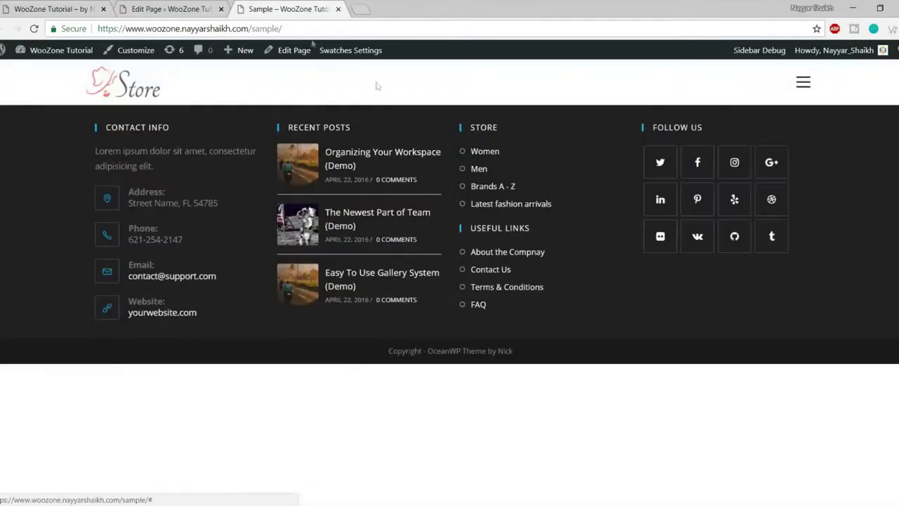
- Return to the page editor and bring up the Sample page's OceanWP Logo options
click(179, 9)
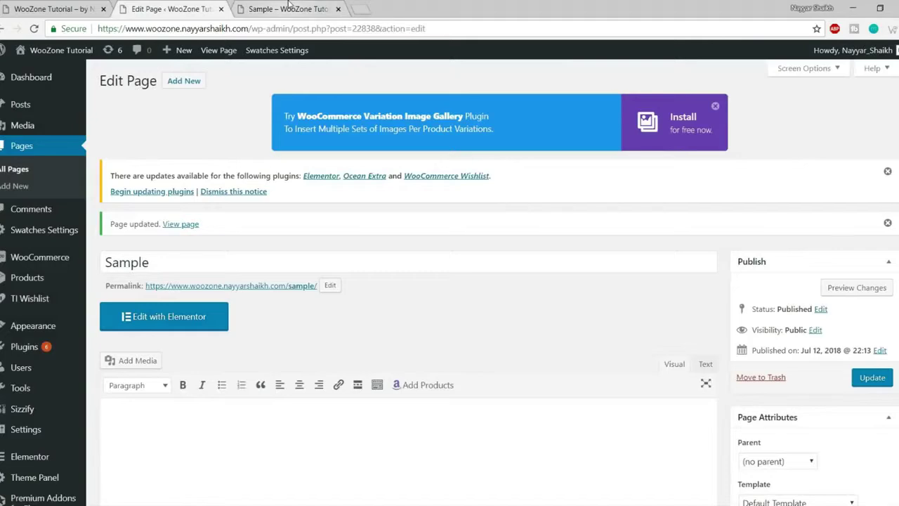
click(288, 9)
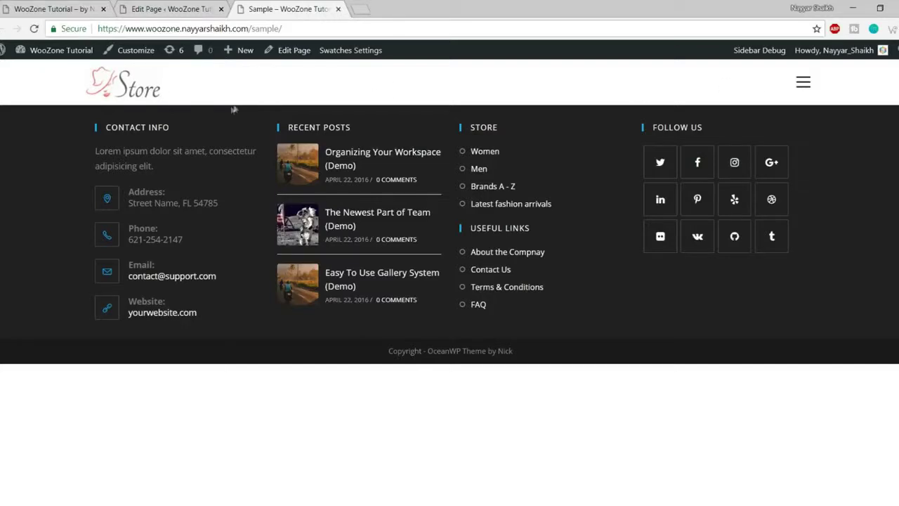
click(199, 15)
scroll(548, 323, down, 7)
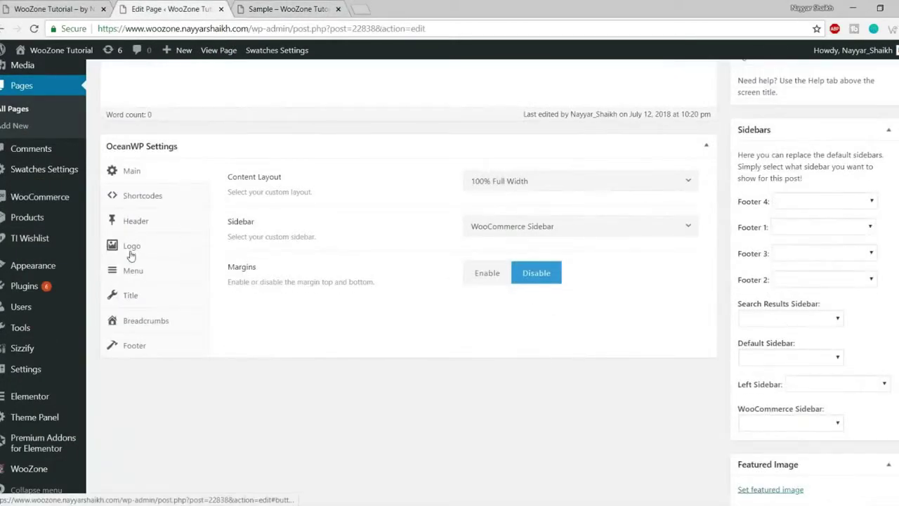
click(130, 250)
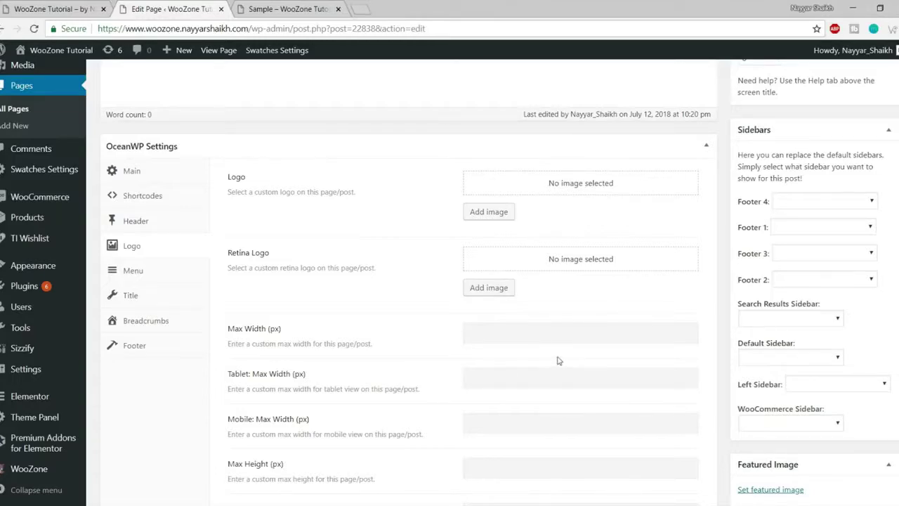
- Scroll through the Logo, Retina Logo and max width/height fields, all left empty
scroll(558, 360, down, 2)
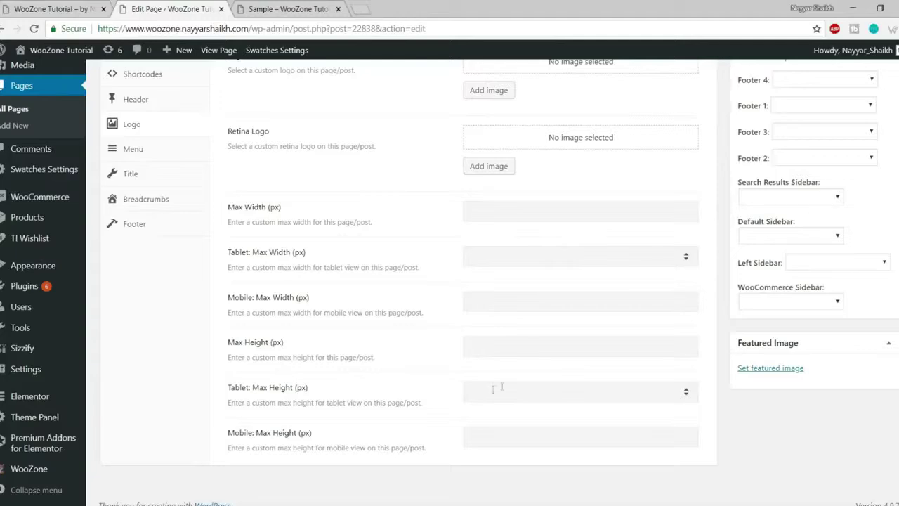
scroll(492, 365, up, 2)
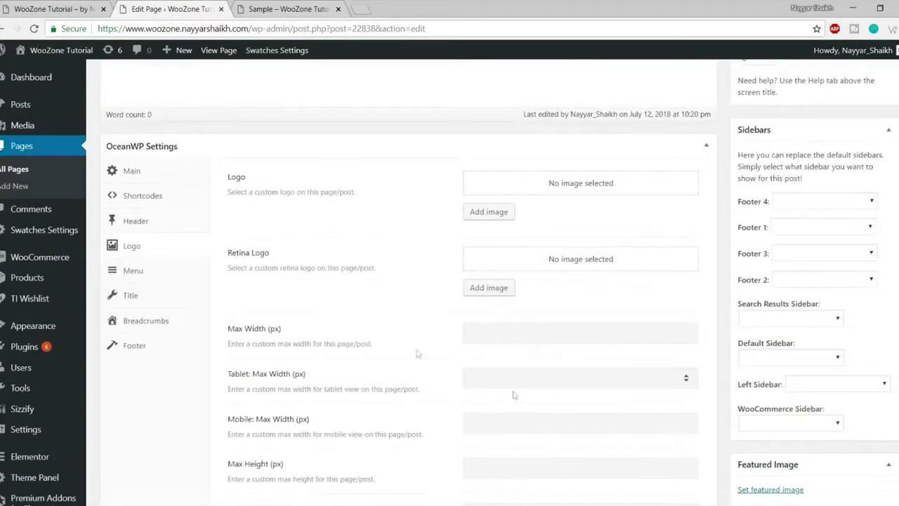
- Open the Sample page's Menu options, leaving main navigation and menu font family at Default
click(133, 272)
click(522, 181)
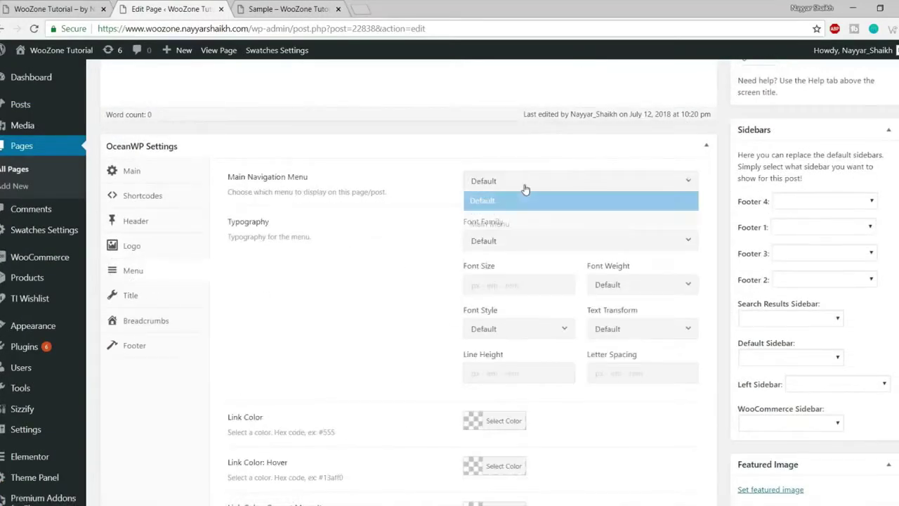
click(415, 234)
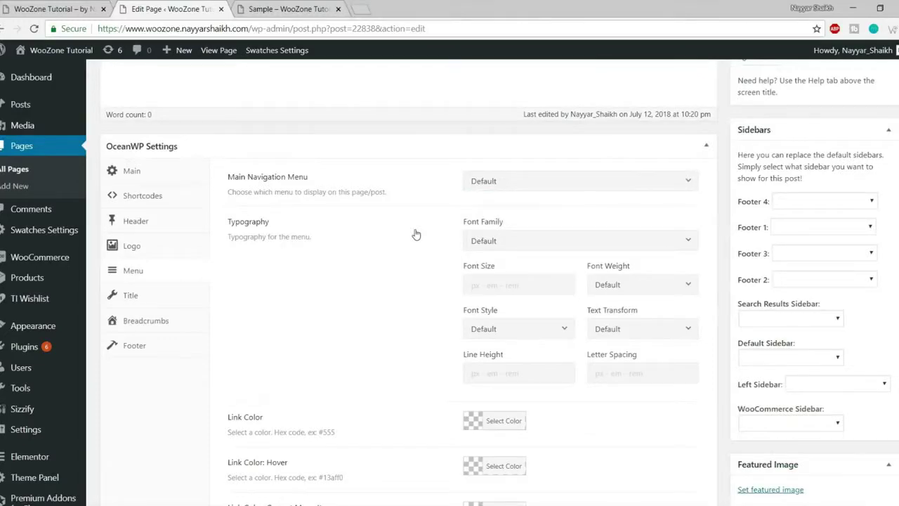
scroll(492, 239, down, 1)
click(519, 190)
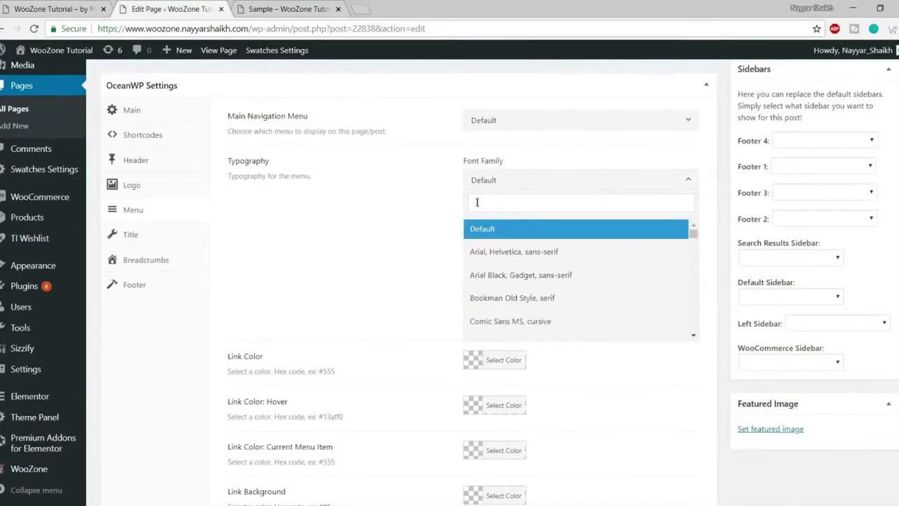
click(444, 221)
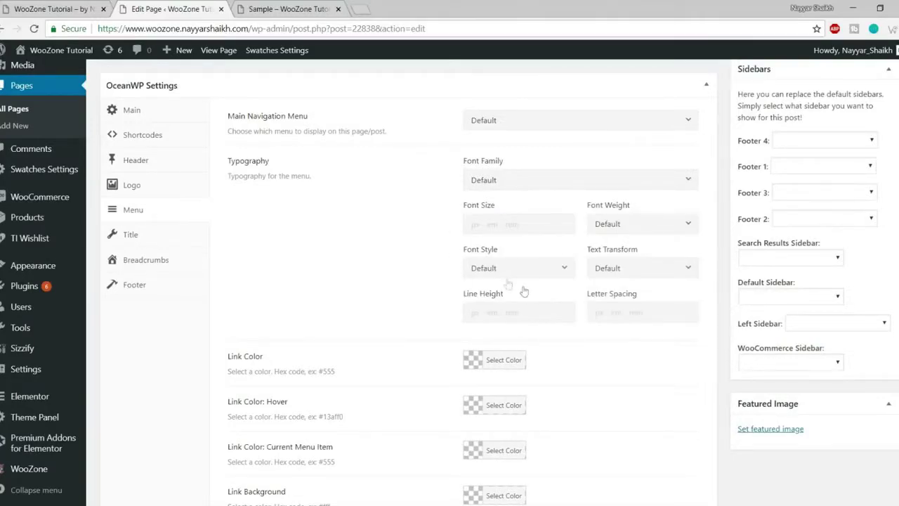
scroll(554, 328, down, 1)
scroll(365, 274, down, 1)
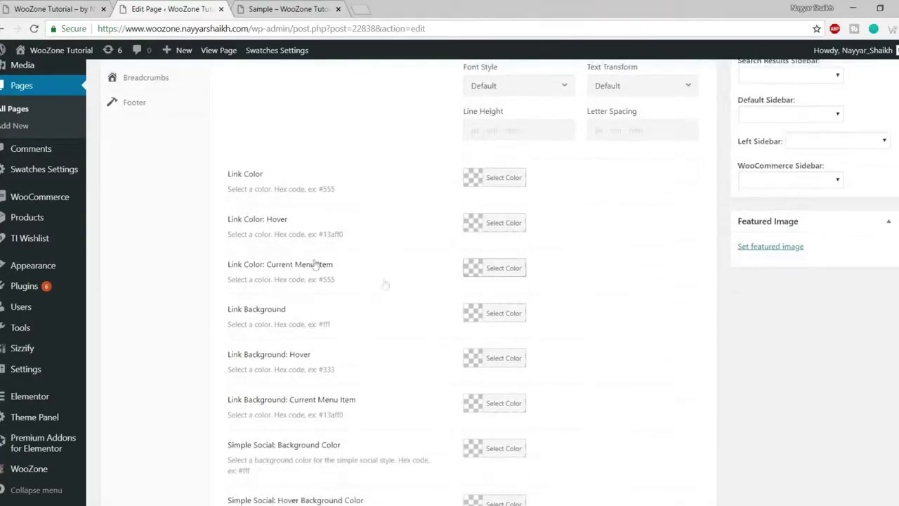
scroll(343, 291, down, 1)
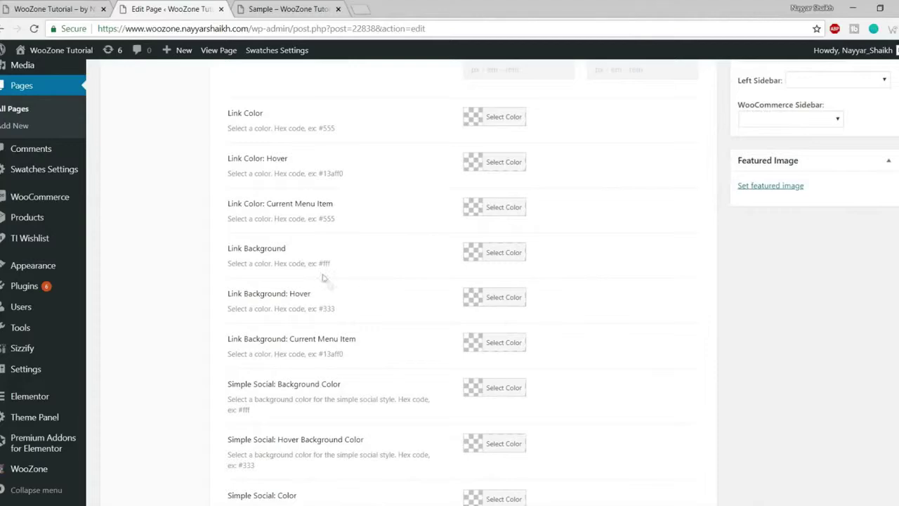
scroll(548, 273, down, 1)
scroll(549, 295, down, 1)
scroll(389, 253, up, 1)
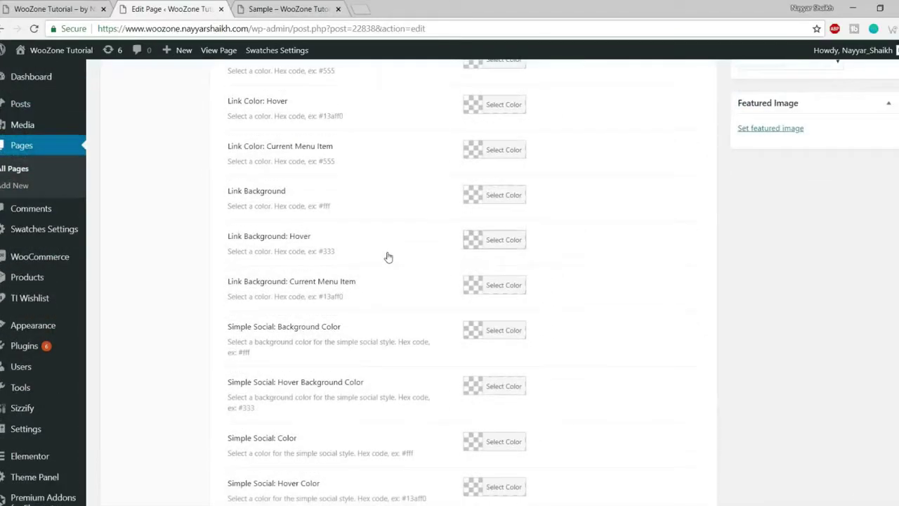
scroll(392, 260, up, 1)
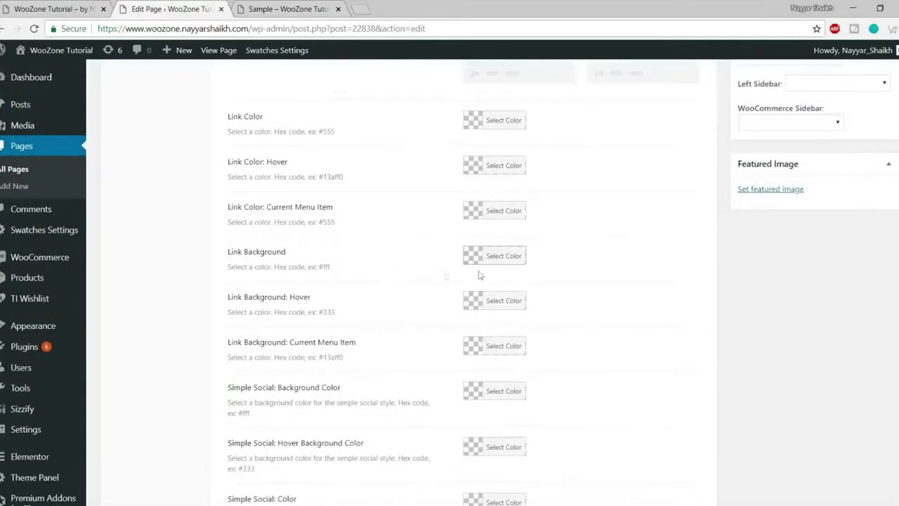
scroll(520, 272, down, 1)
scroll(520, 272, down, 1)
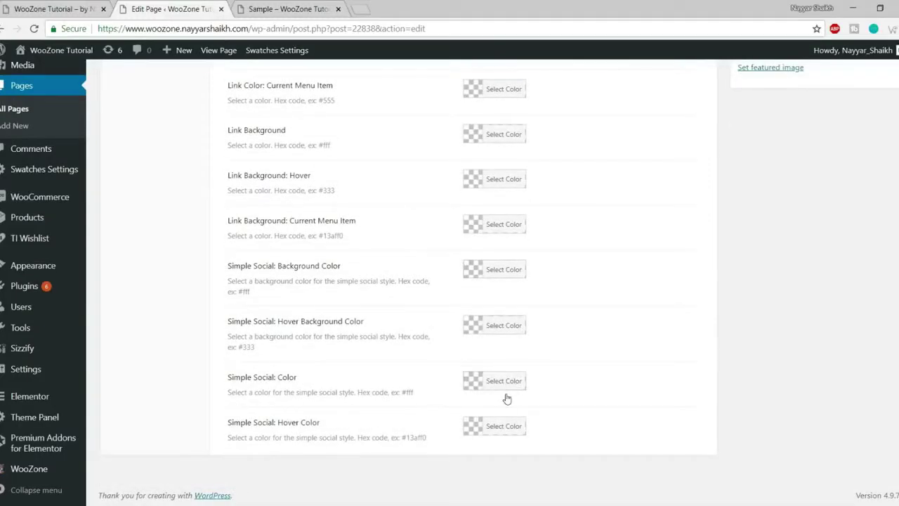
scroll(505, 397, up, 3)
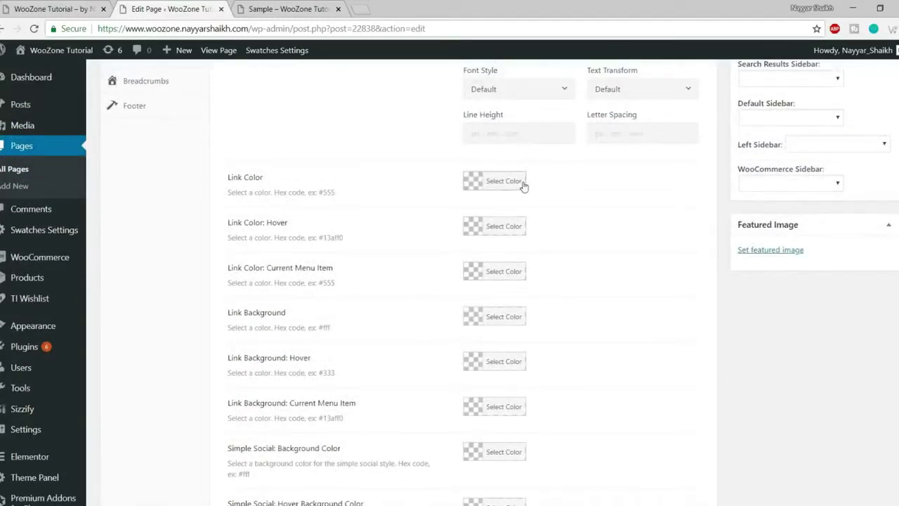
- Make menu links red, use Main Menu for navigation, update, and view the live page
click(515, 183)
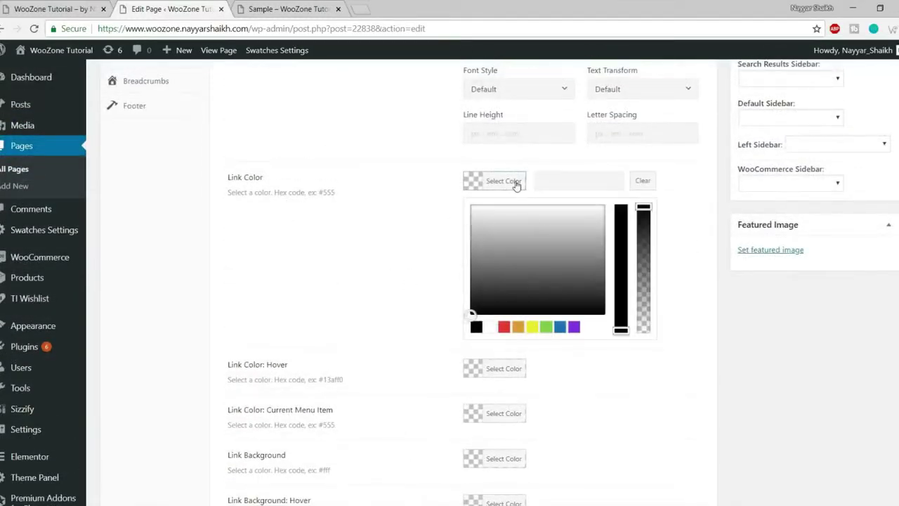
click(504, 327)
scroll(683, 389, up, 1)
scroll(684, 389, up, 5)
click(578, 365)
click(551, 410)
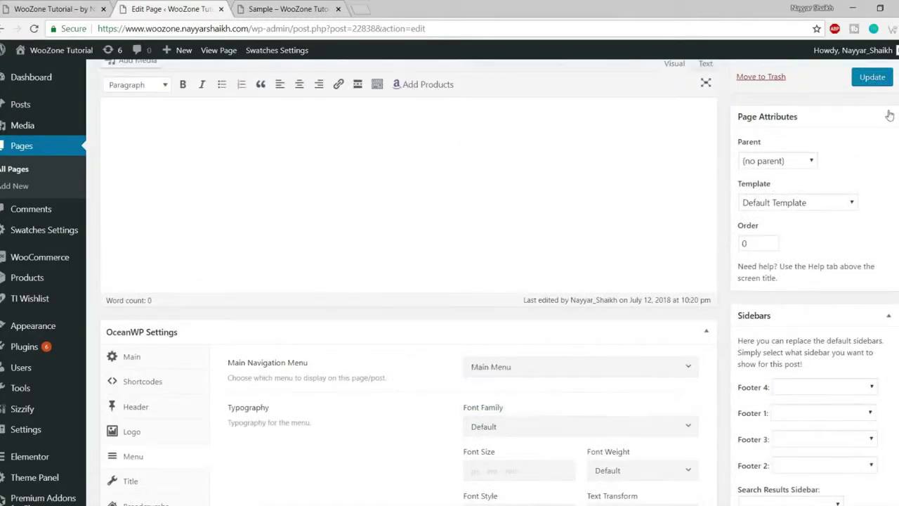
click(872, 77)
click(300, 9)
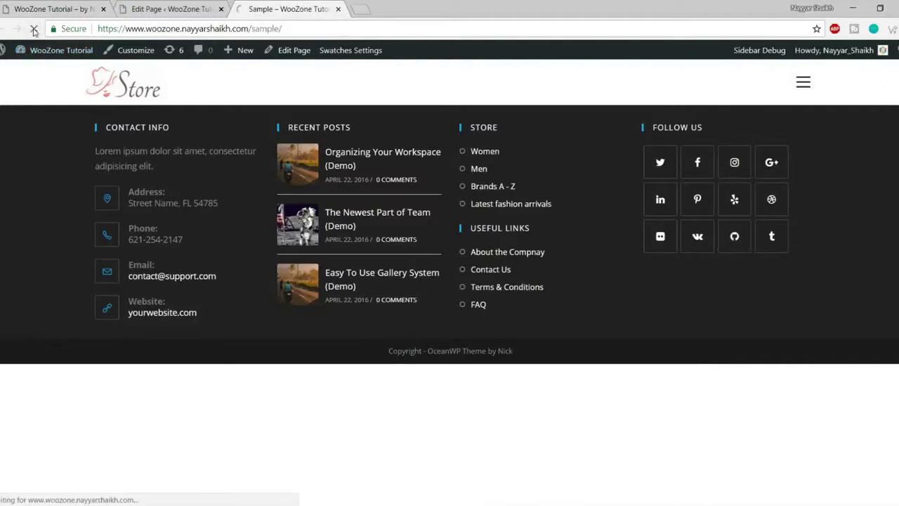
- Open and close the live page's overlay menu, then return to the editor
click(802, 83)
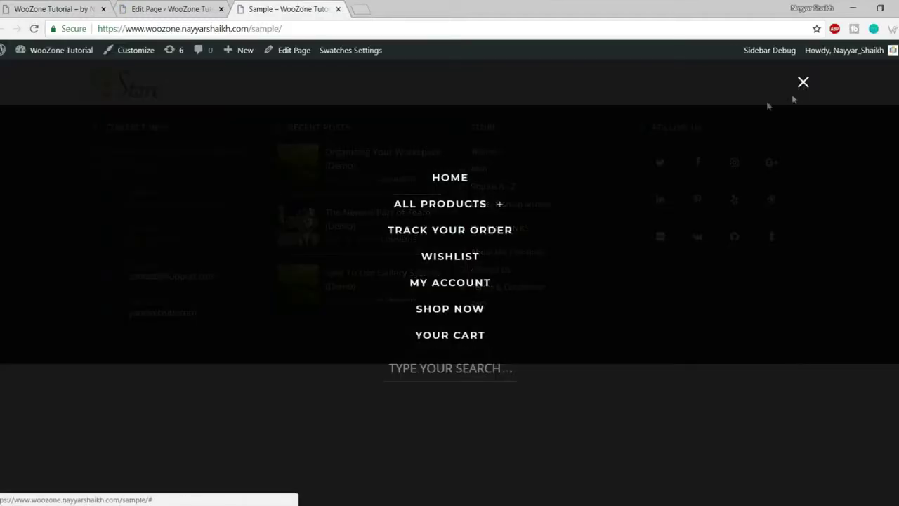
click(804, 83)
key(ctrl+shift+Tab)
scroll(369, 267, down, 8)
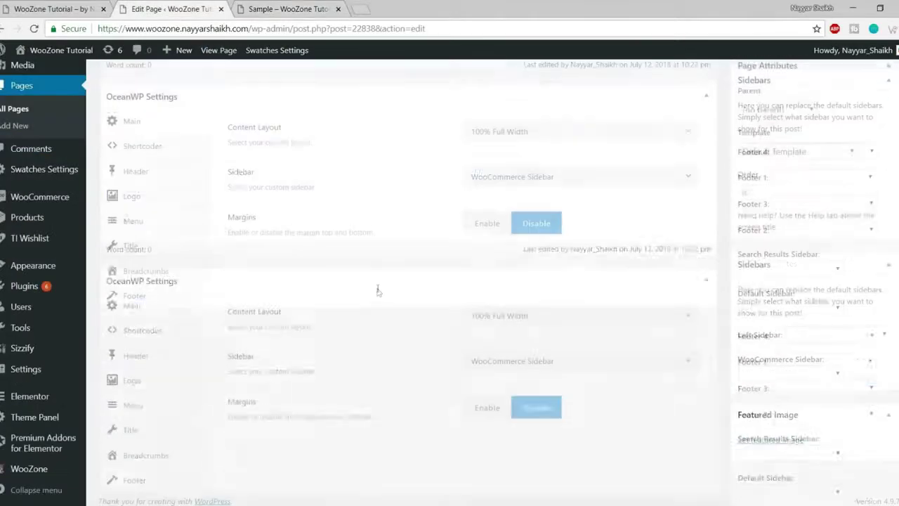
- Set the Sample page's header style to Default and update the page
click(143, 222)
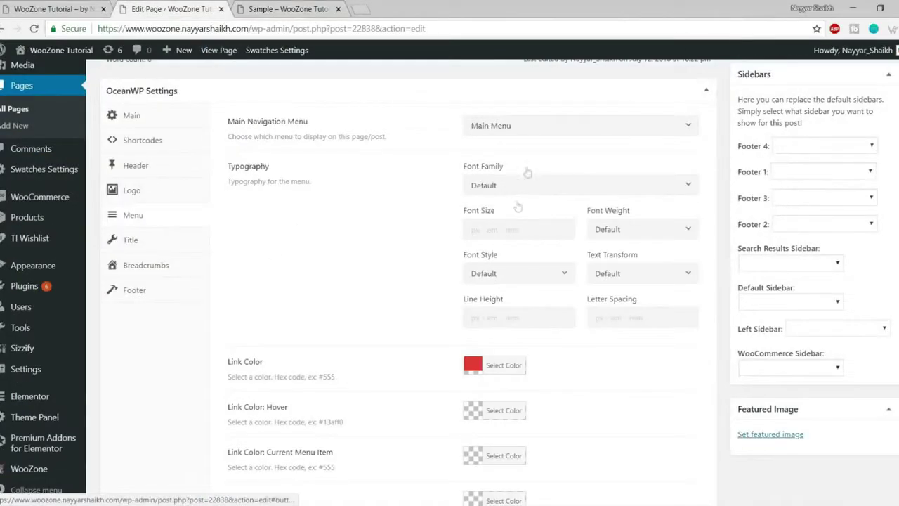
click(134, 168)
click(523, 215)
click(527, 244)
scroll(594, 315, up, 10)
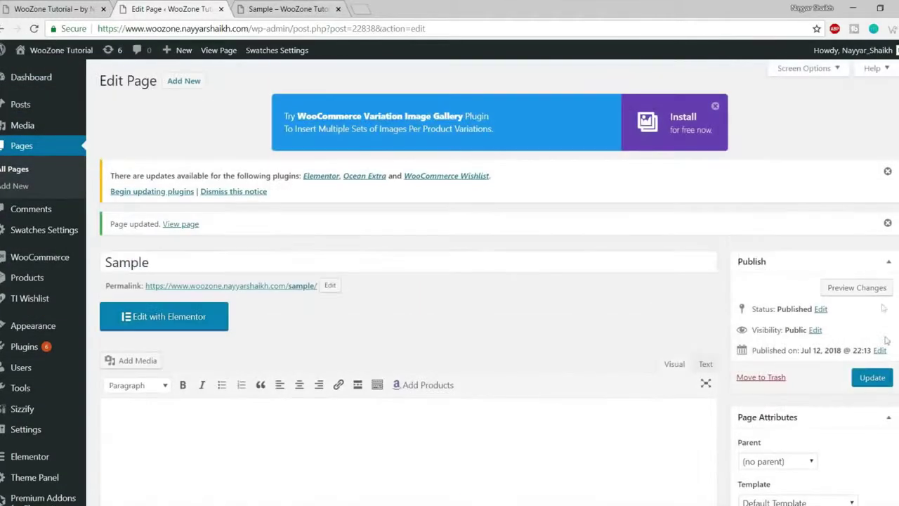
click(872, 377)
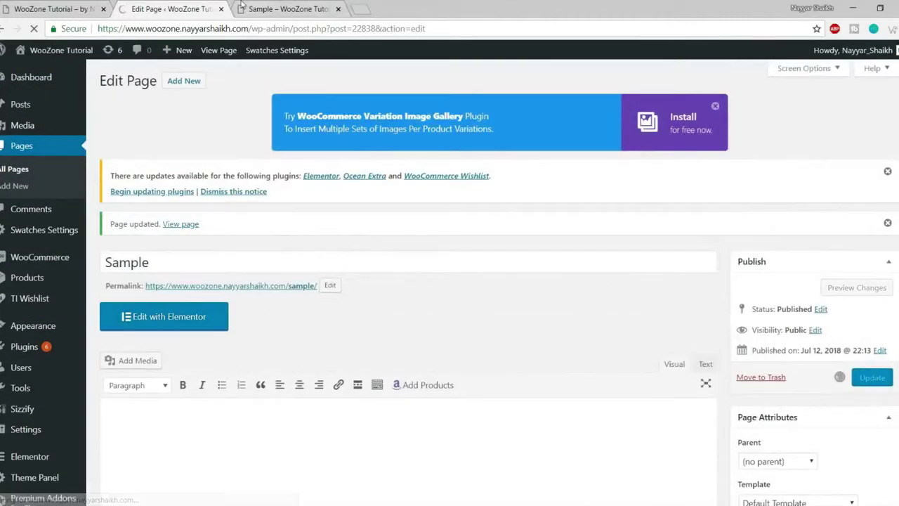
- Reload the live Sample page to check the red menu links, then return to the editor
click(245, 9)
click(34, 28)
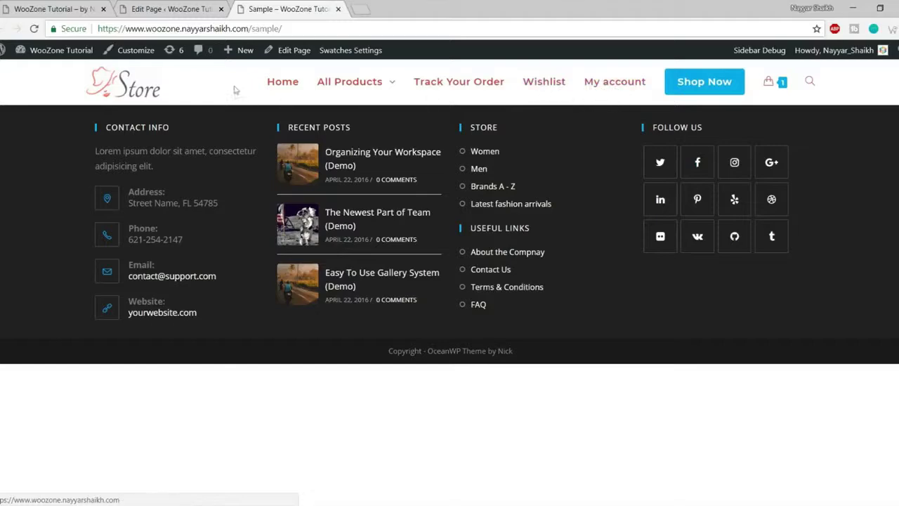
click(169, 9)
scroll(554, 240, down, 10)
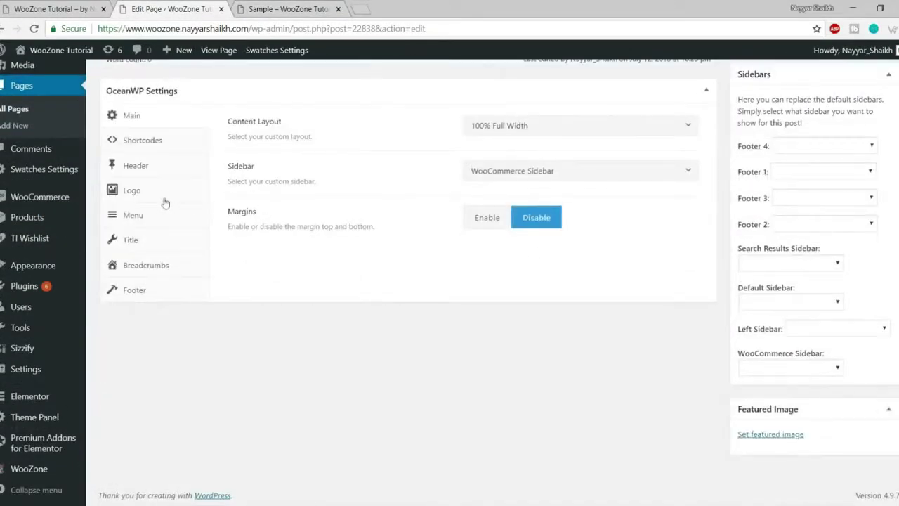
- Set Display Page Title to Default, enable the heading, choose Centered title style, and update
click(152, 240)
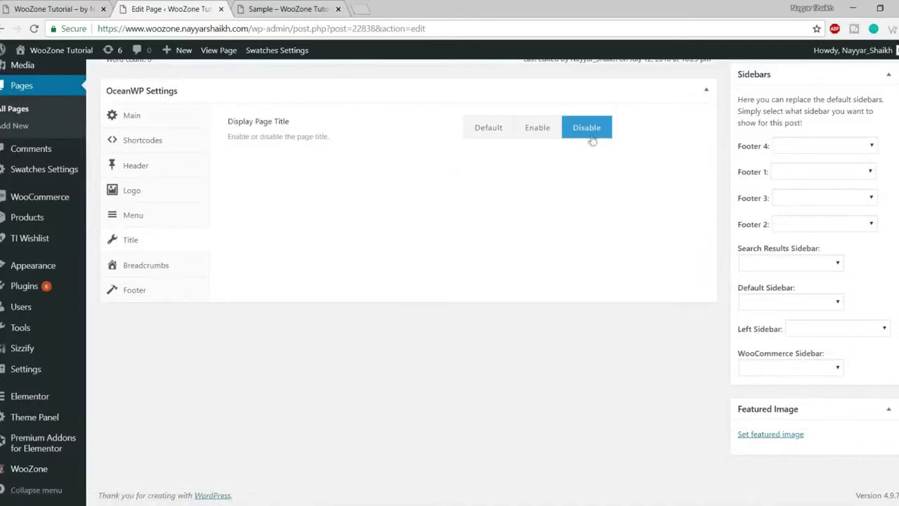
click(499, 137)
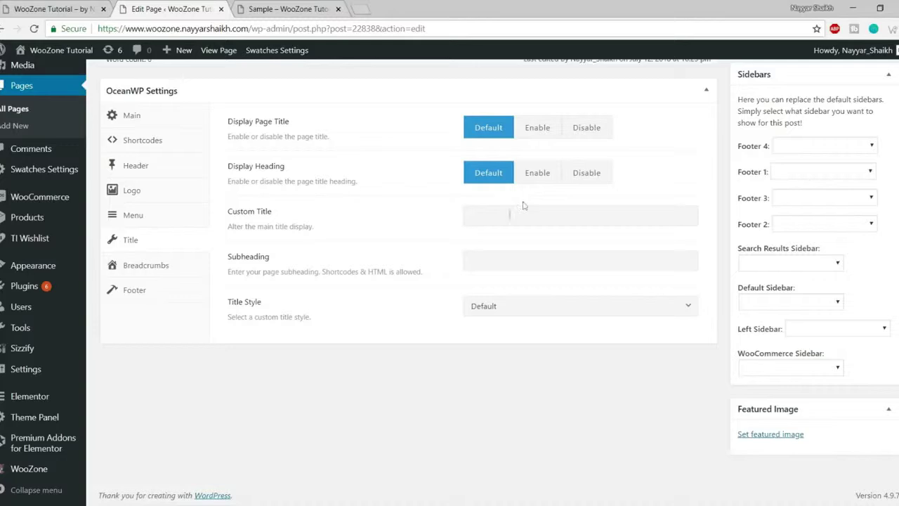
click(539, 177)
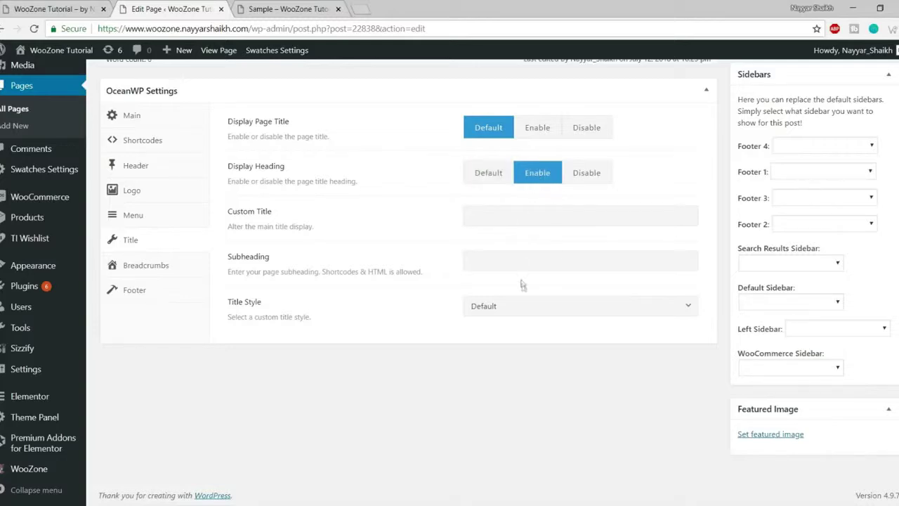
click(495, 312)
scroll(562, 409, down, 1)
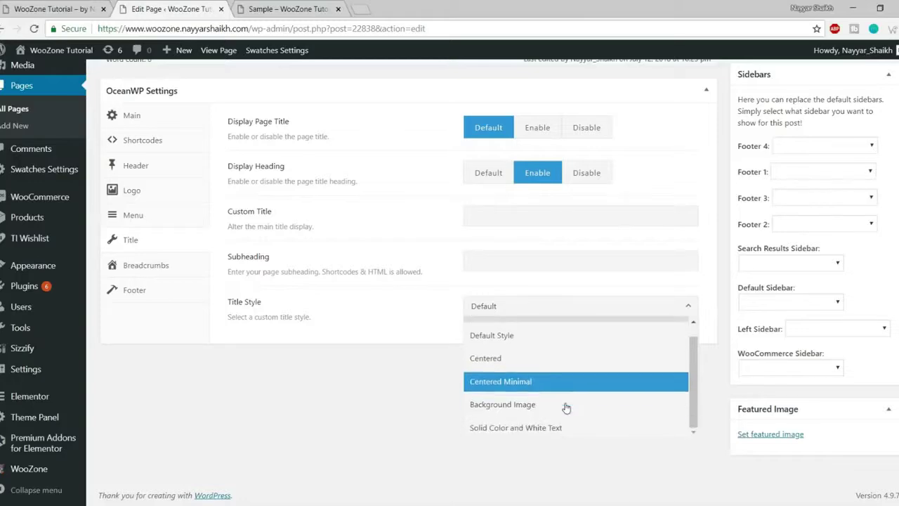
scroll(573, 427, up, 1)
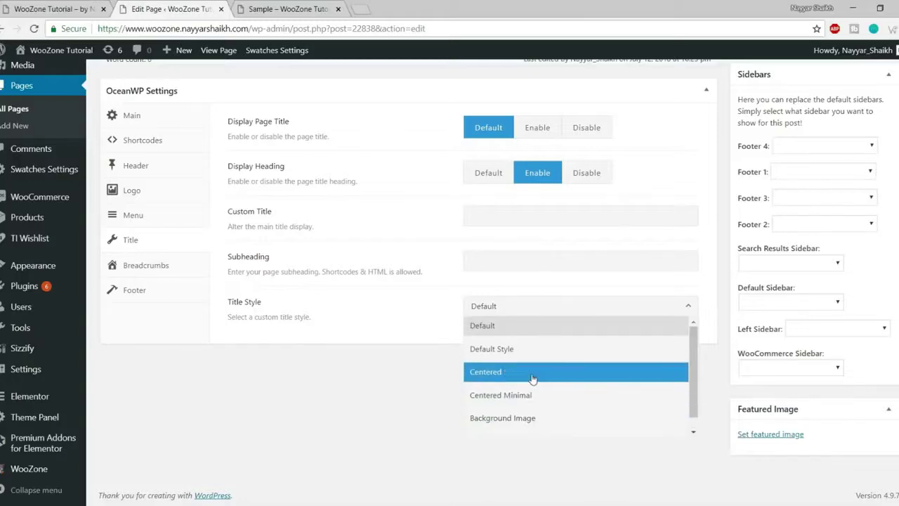
click(518, 383)
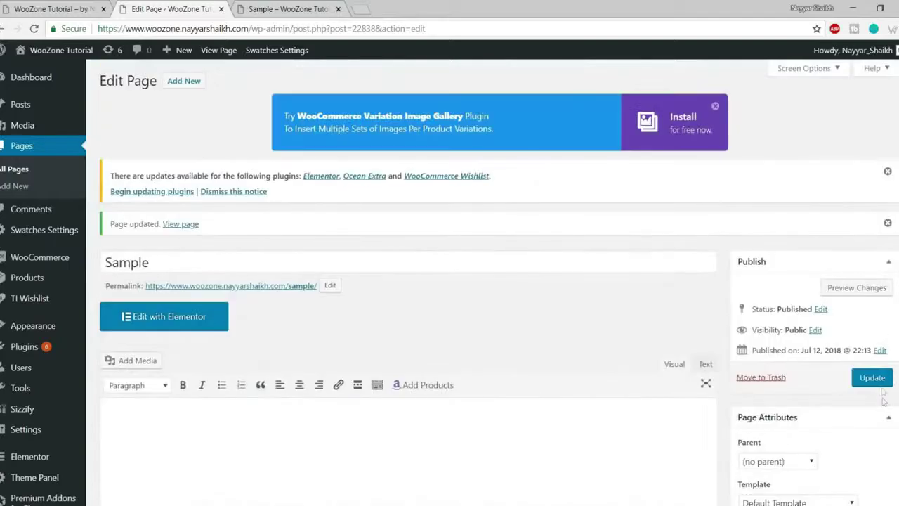
click(871, 377)
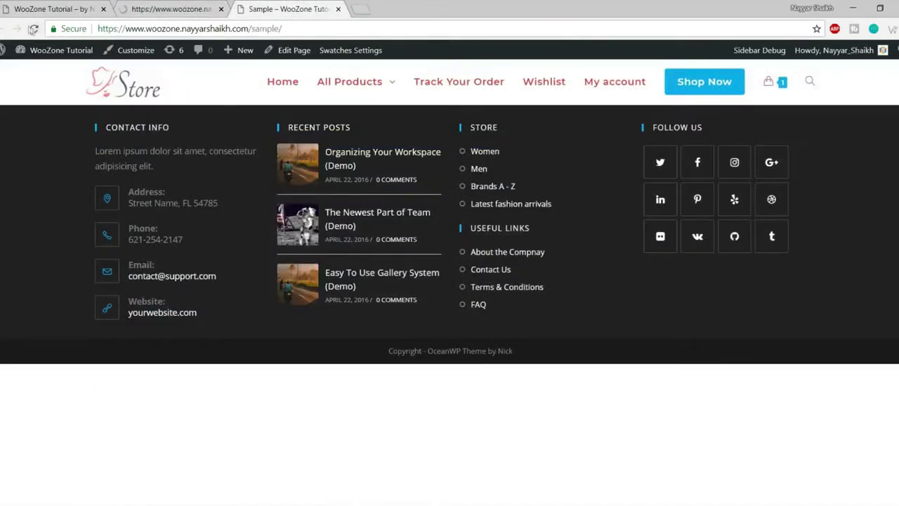
- Reload the live Sample page and check the centered title and breadcrumb
click(34, 29)
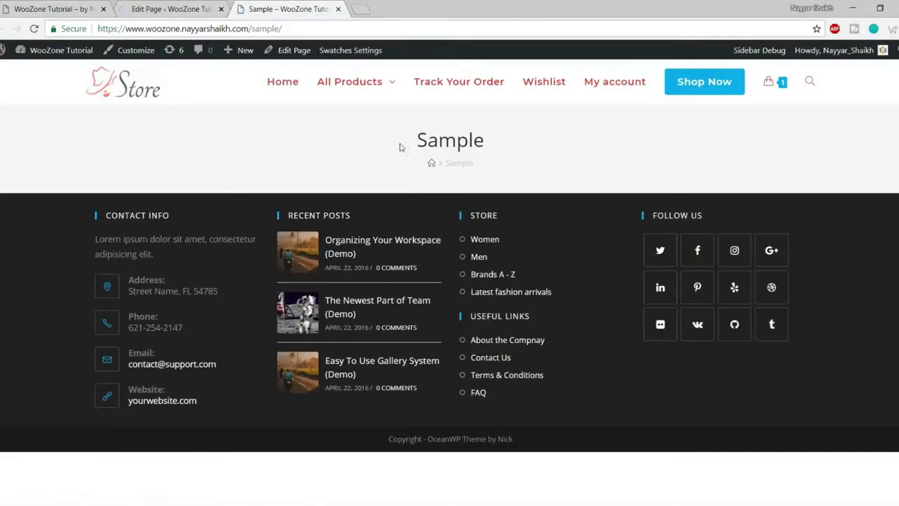
drag(401, 144, 406, 132)
click(512, 173)
click(397, 156)
- Back in the editor, bring up the Sample page's Breadcrumbs options, all at Default
click(169, 8)
scroll(491, 281, down, 8)
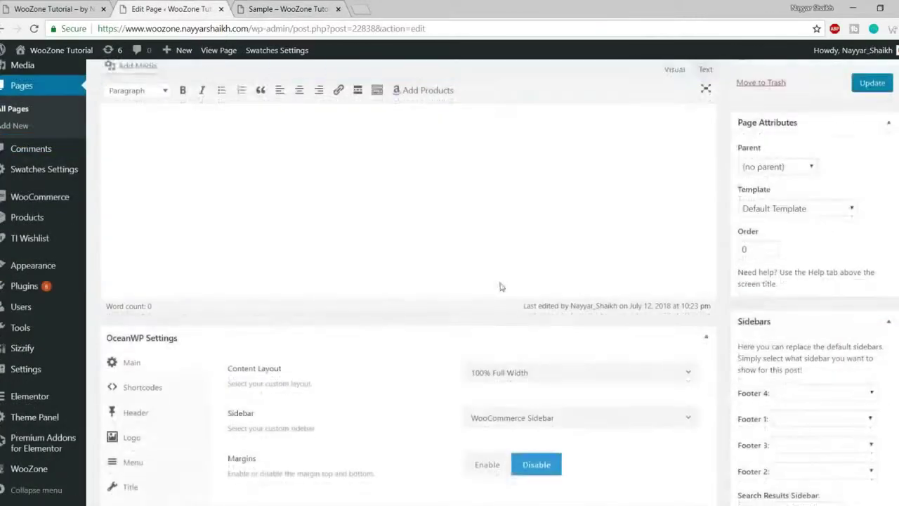
click(175, 243)
click(167, 271)
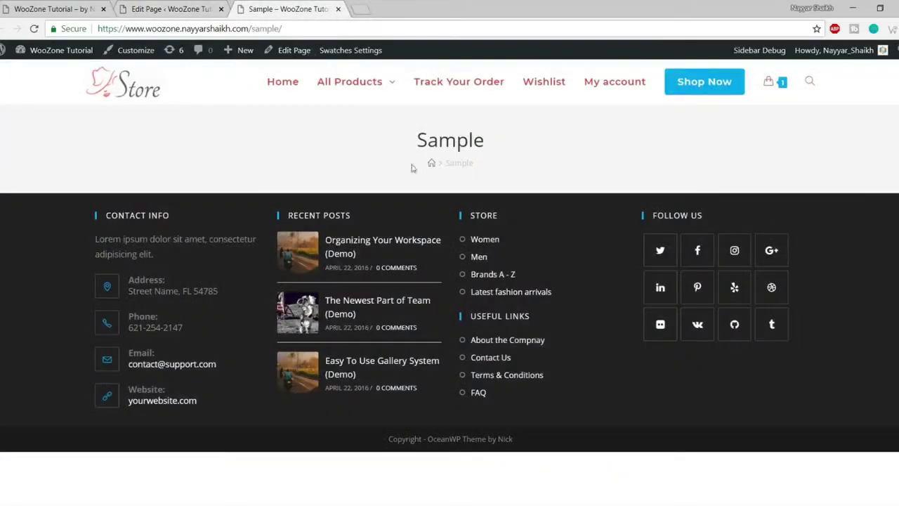
drag(444, 162, 467, 163)
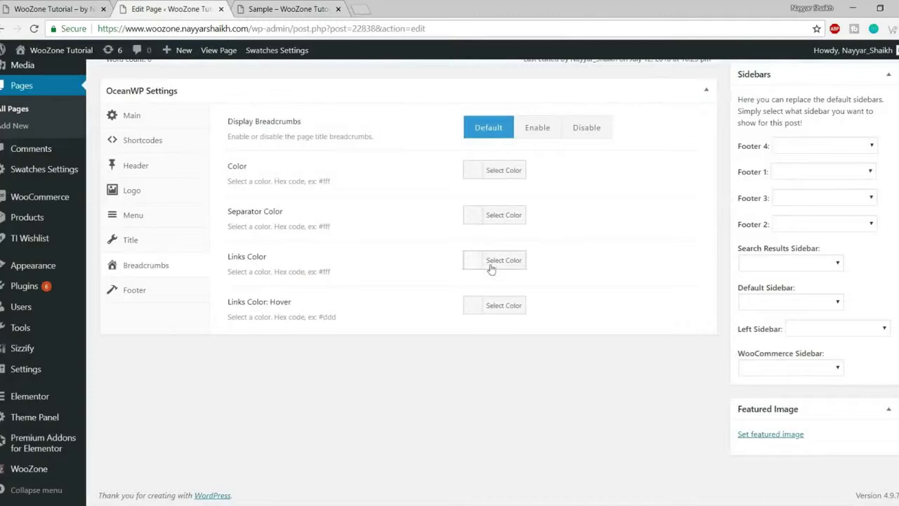
- Set Display Footer Widgets Area to Disable and switch to the live Sample page
click(176, 290)
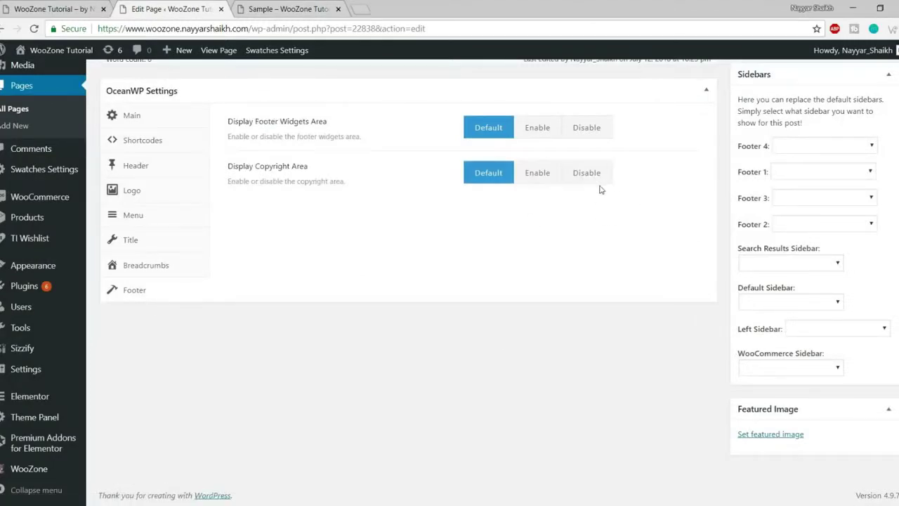
click(582, 134)
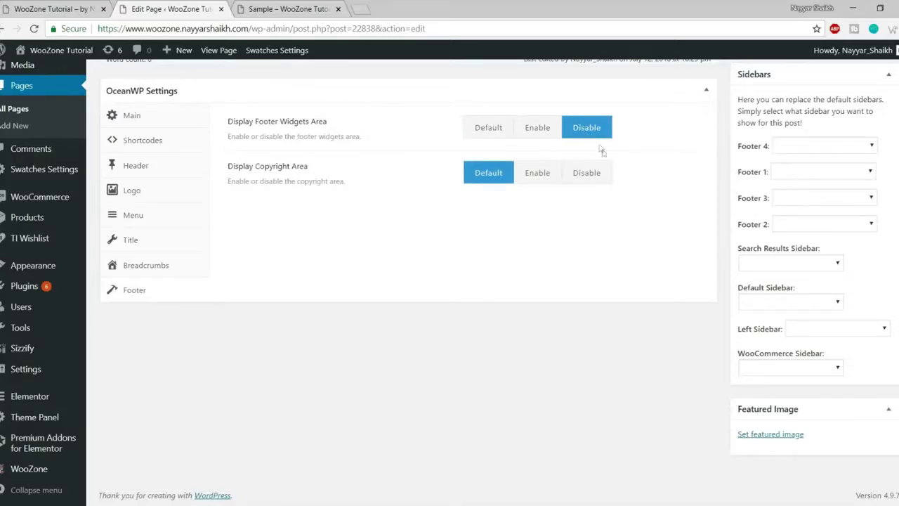
scroll(601, 134, up, 3)
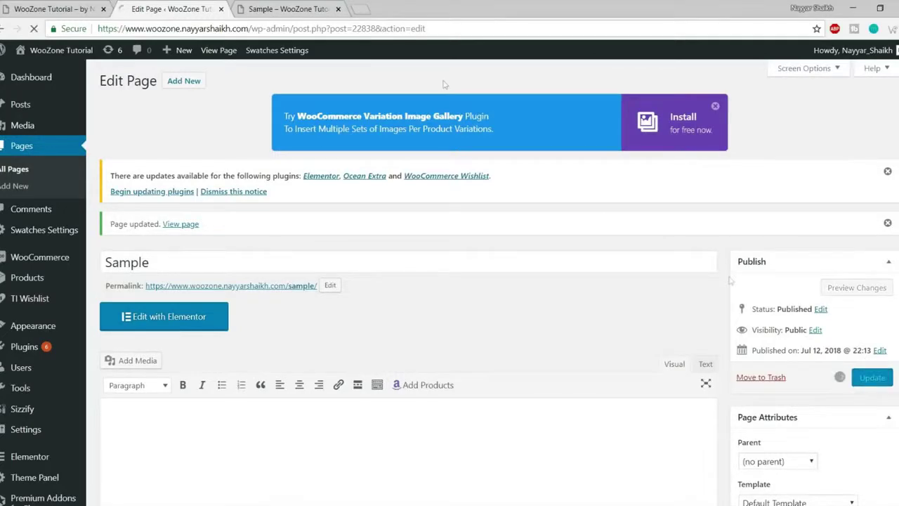
click(288, 8)
- Reload the live page to confirm only the copyright bar remains, then reopen Footer settings
click(34, 28)
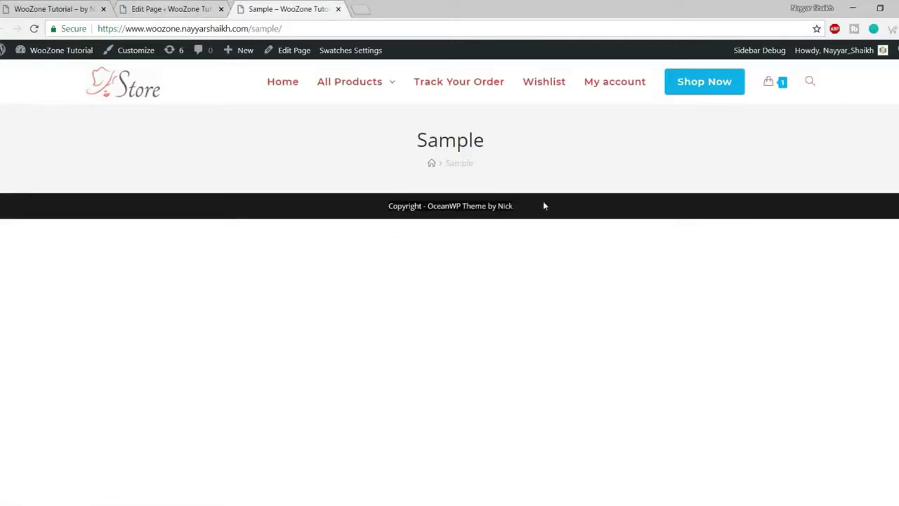
click(168, 9)
scroll(367, 223, down, 10)
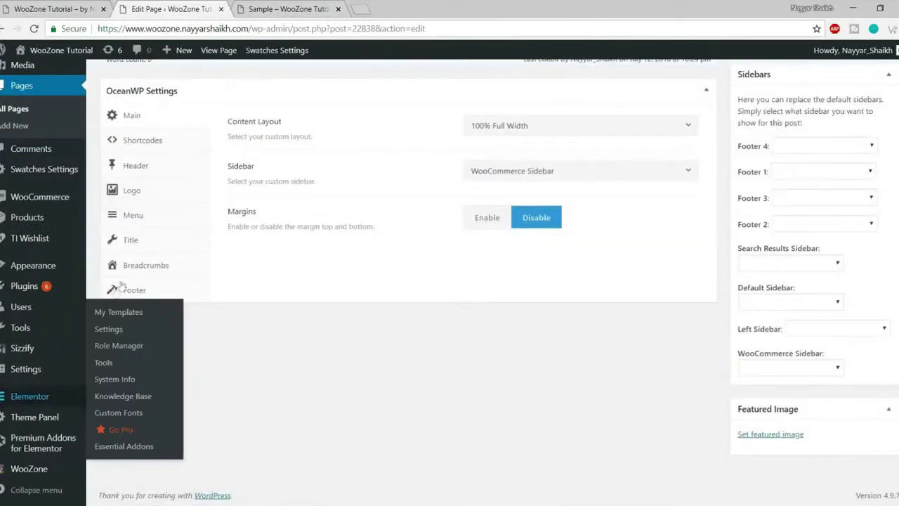
click(150, 288)
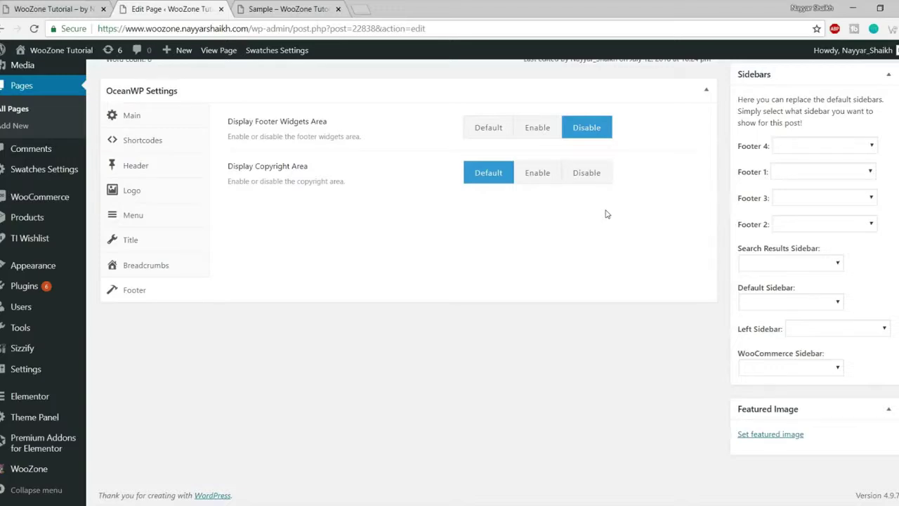
scroll(618, 266, up, 1)
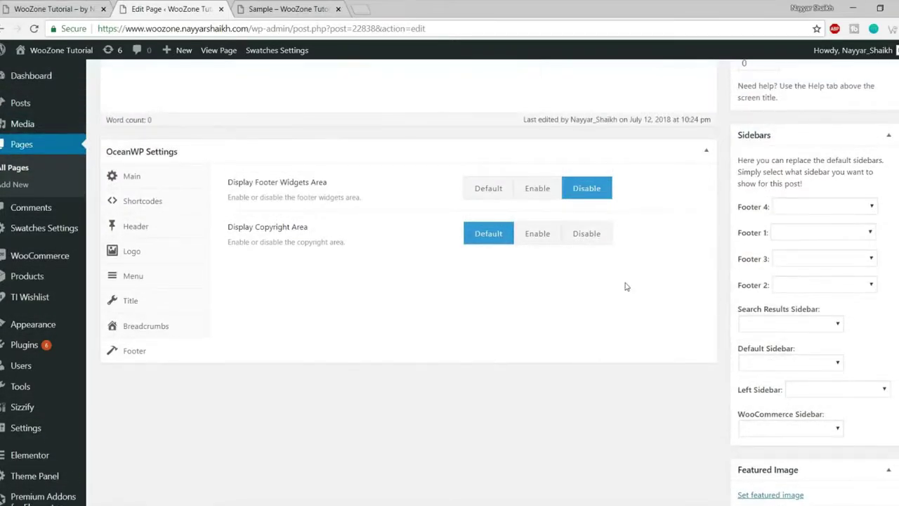
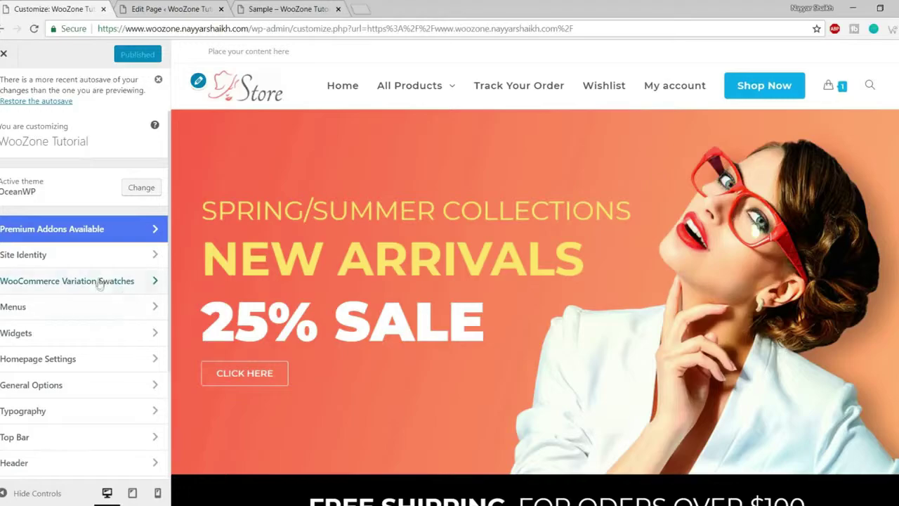
- Open the General Styling section under General Options
scroll(96, 354, up, 3)
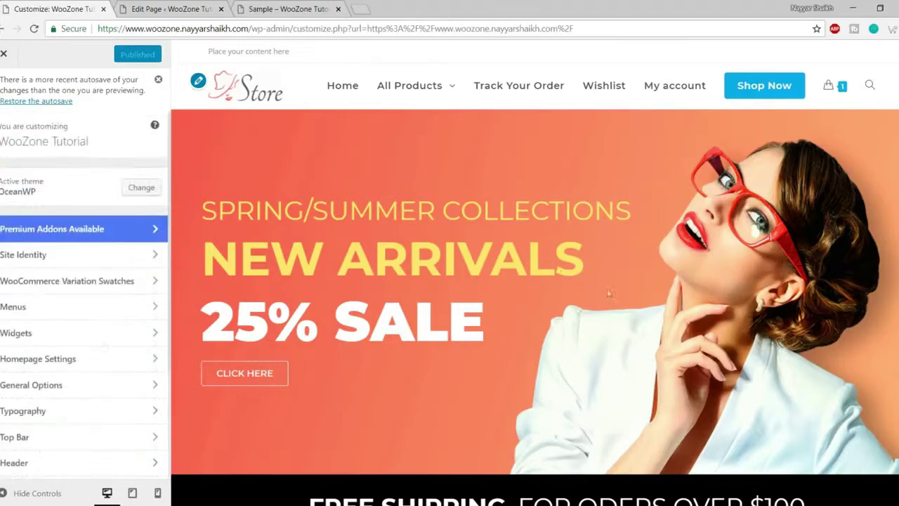
scroll(617, 306, down, 5)
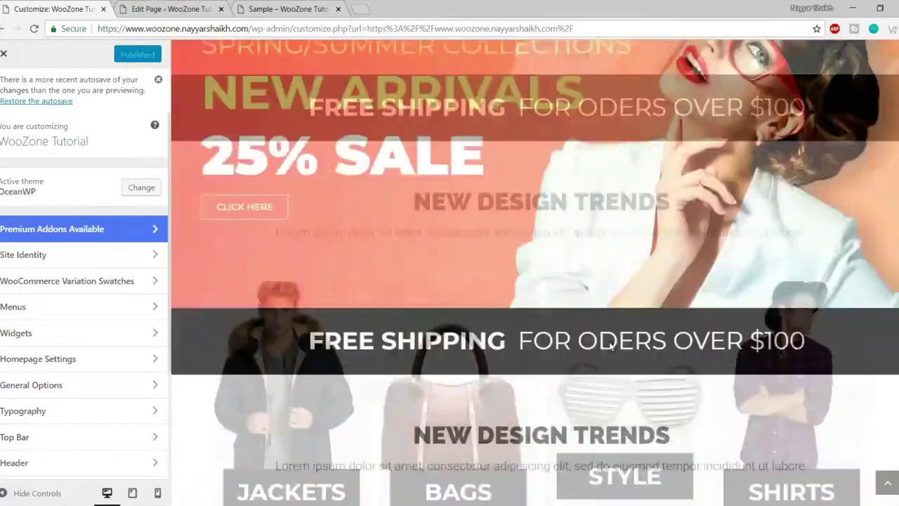
scroll(611, 344, up, 5)
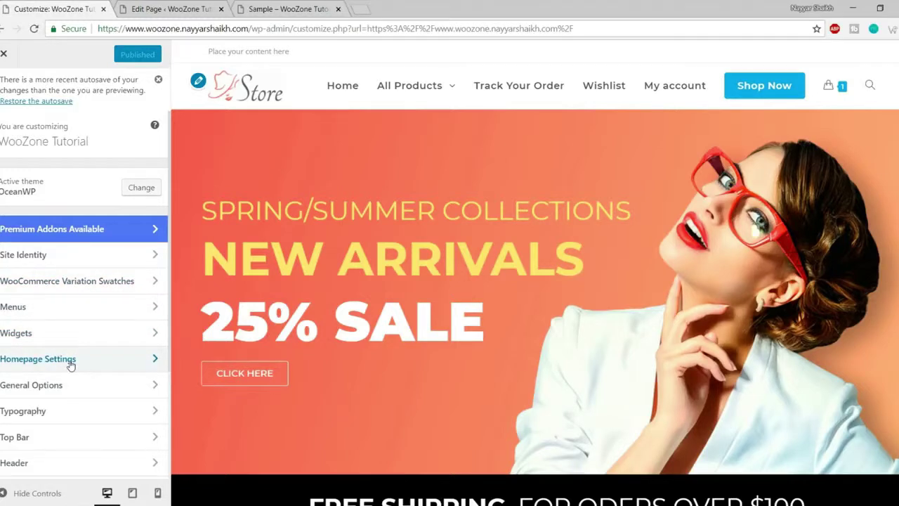
scroll(71, 362, down, 3)
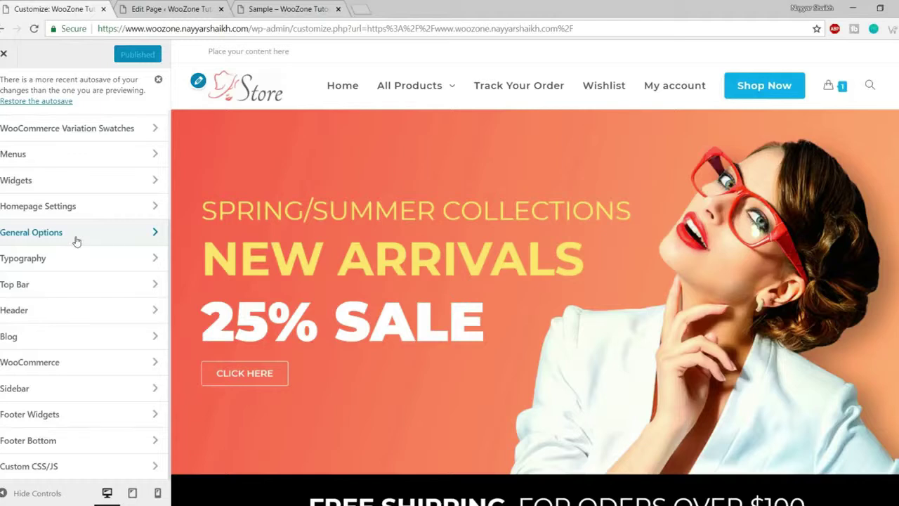
click(77, 241)
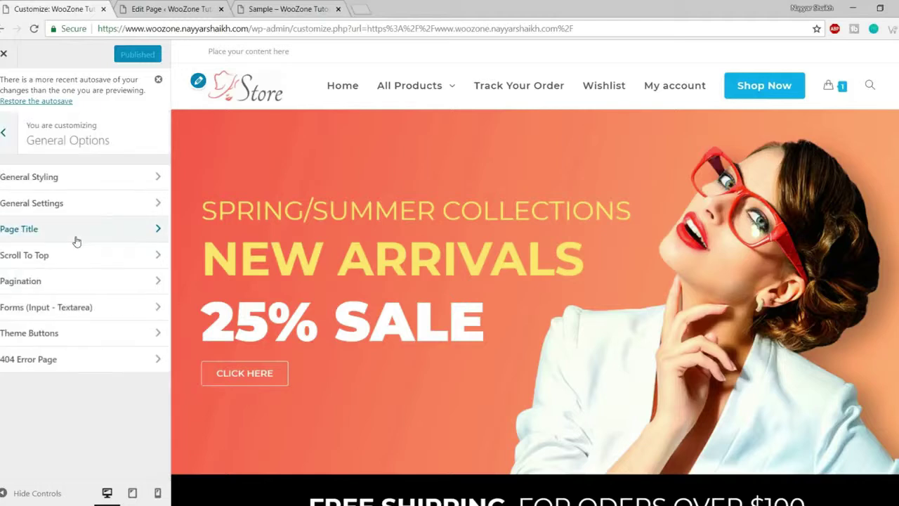
click(63, 184)
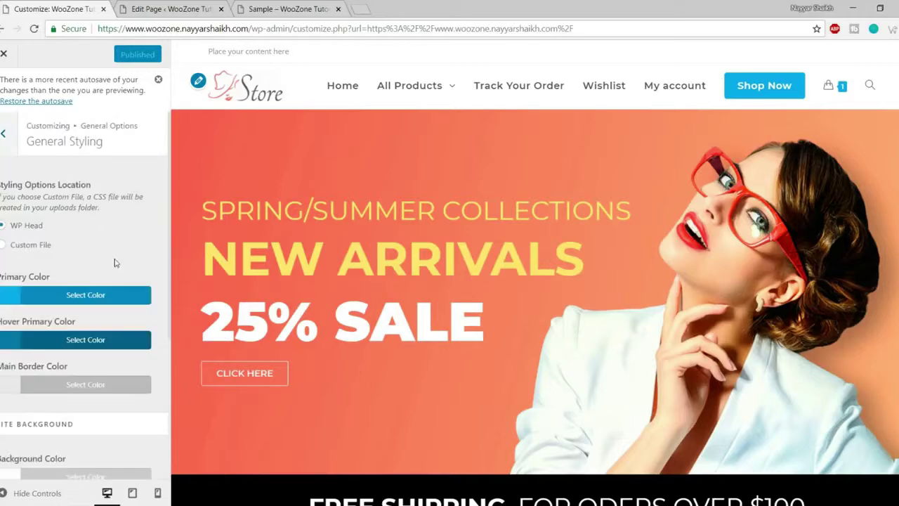
scroll(116, 263, down, 3)
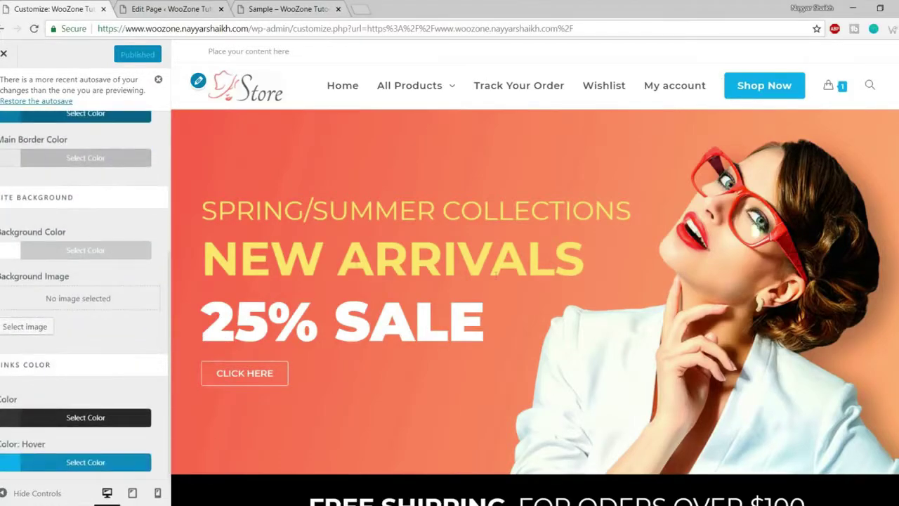
scroll(357, 265, down, 7)
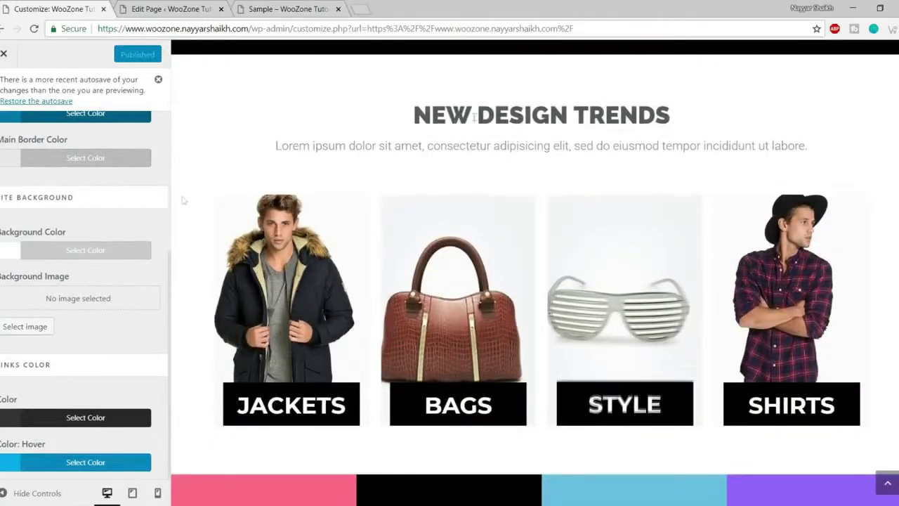
- Preview red, orange, black and then grey site background colours
click(68, 252)
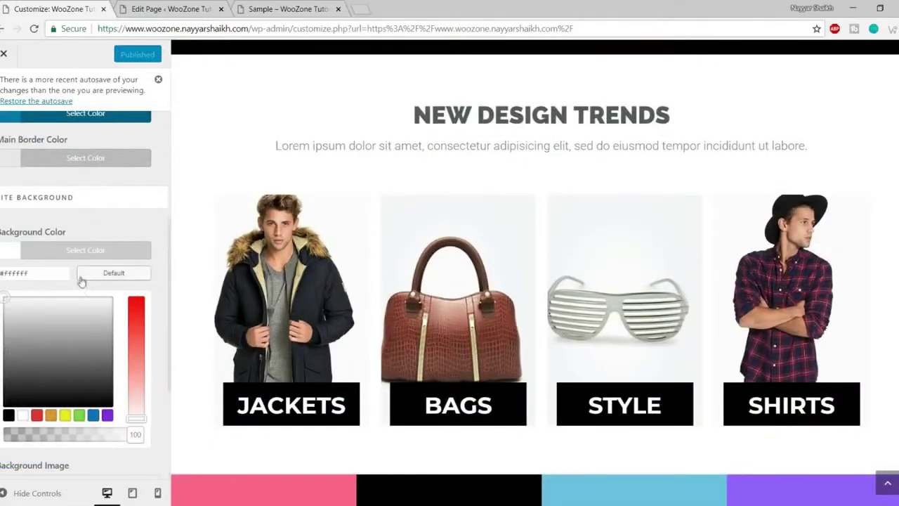
click(36, 415)
scroll(565, 299, down, 10)
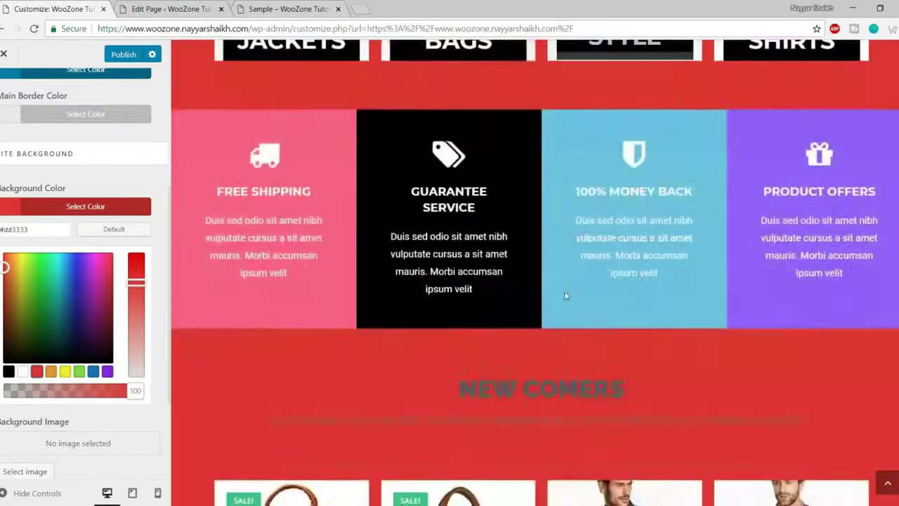
scroll(565, 298, down, 5)
scroll(568, 330, up, 12)
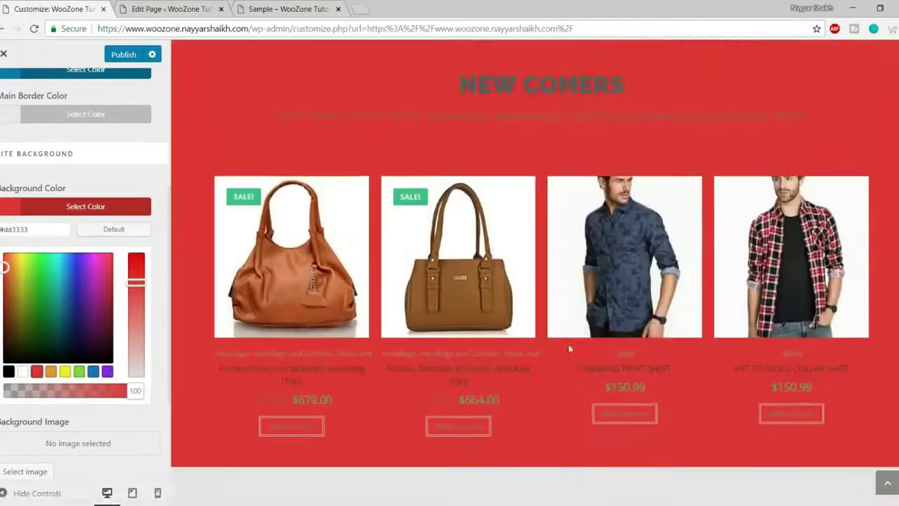
scroll(569, 348, up, 3)
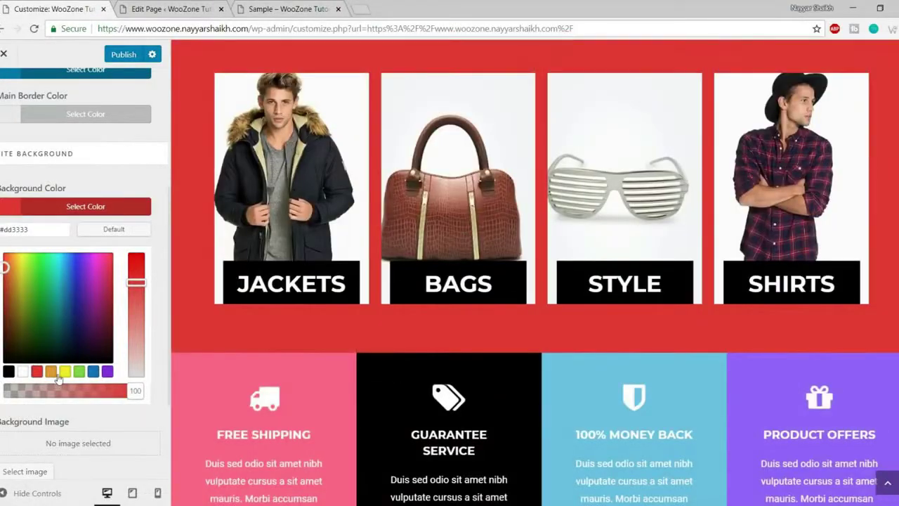
click(52, 373)
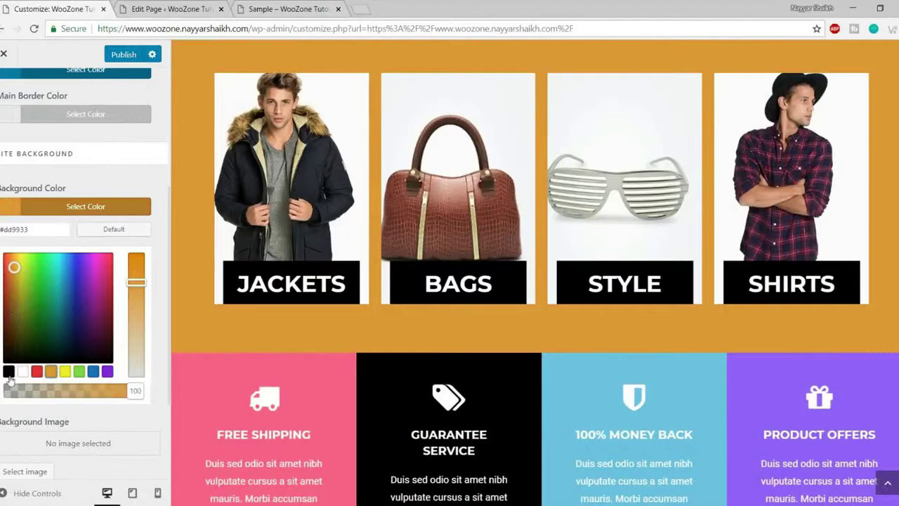
click(8, 371)
drag(7, 343, 10, 275)
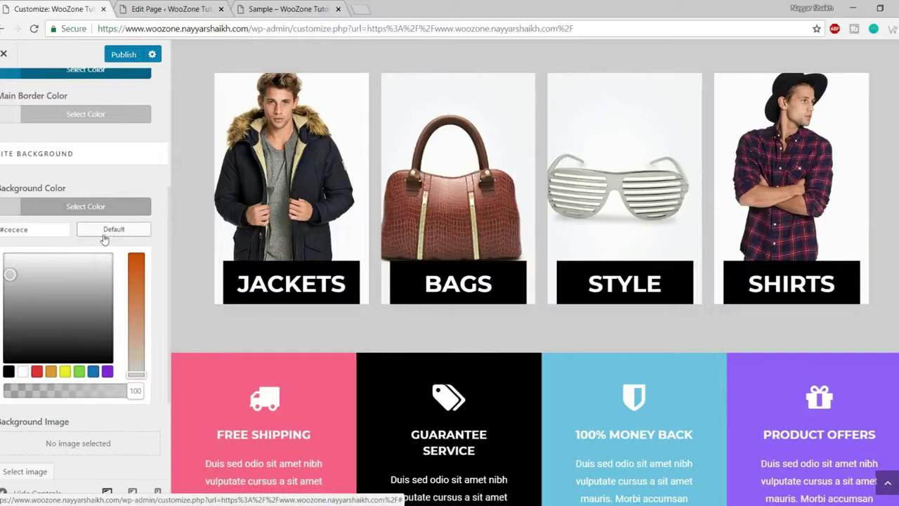
- Reset the site background to its default white and return to General Options
click(112, 233)
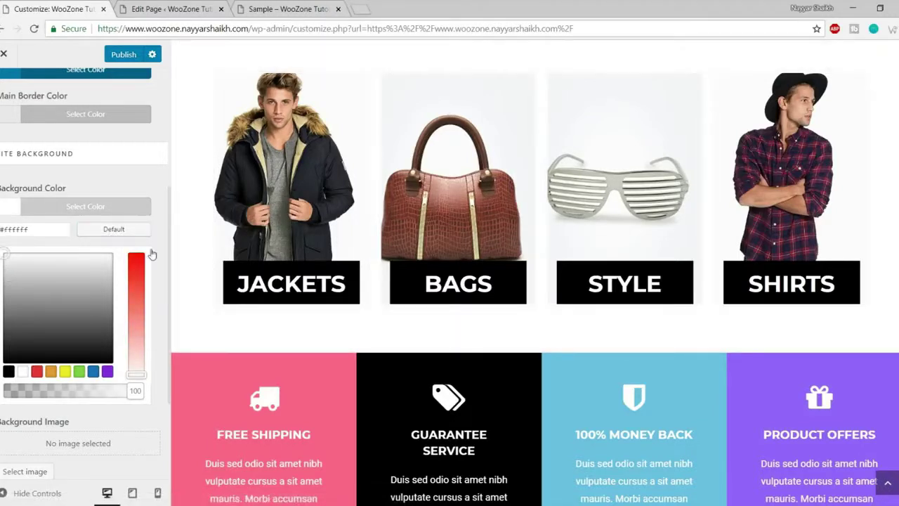
click(116, 207)
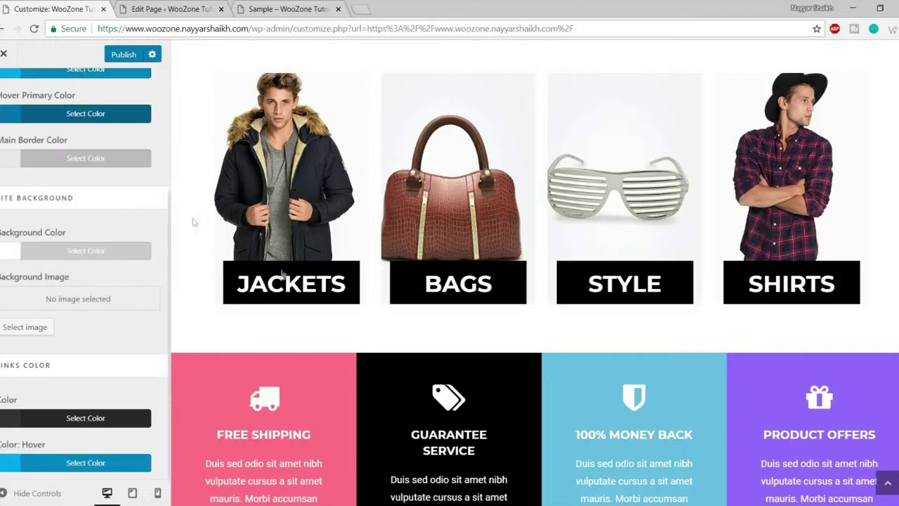
scroll(414, 350, up, 4)
scroll(415, 349, down, 4)
scroll(367, 372, up, 5)
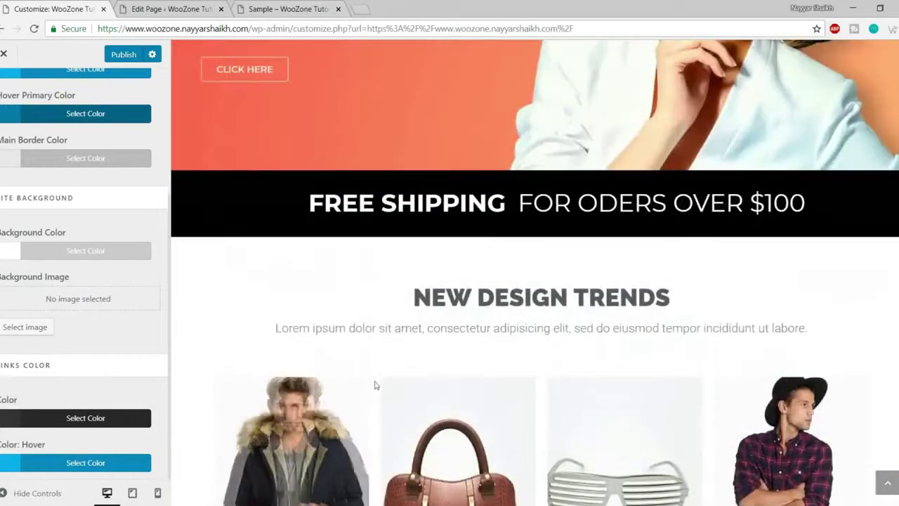
scroll(70, 408, up, 3)
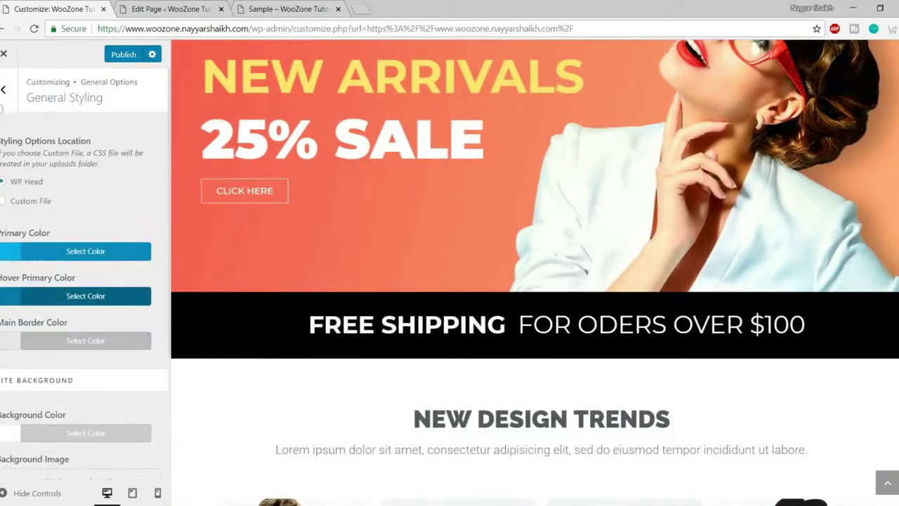
click(3, 89)
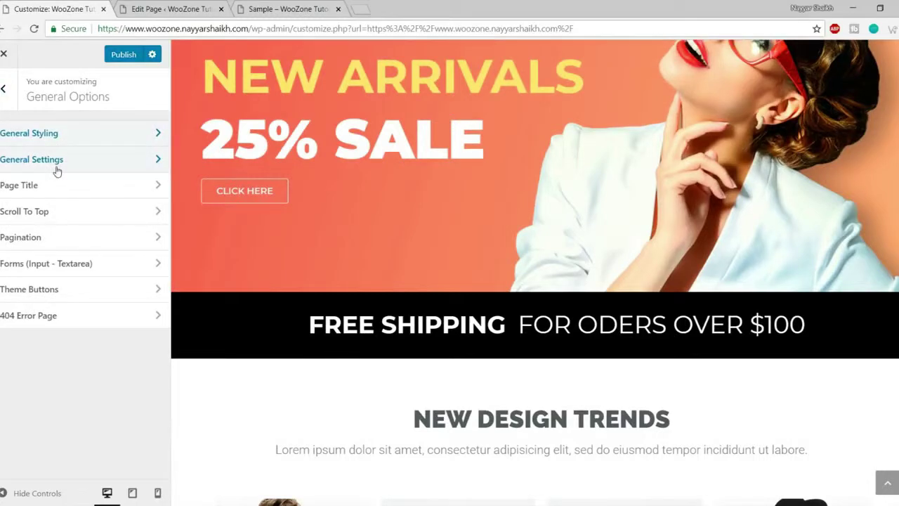
- Open General Settings and review the Wide-layout homepage full-width with controls hidden
click(57, 162)
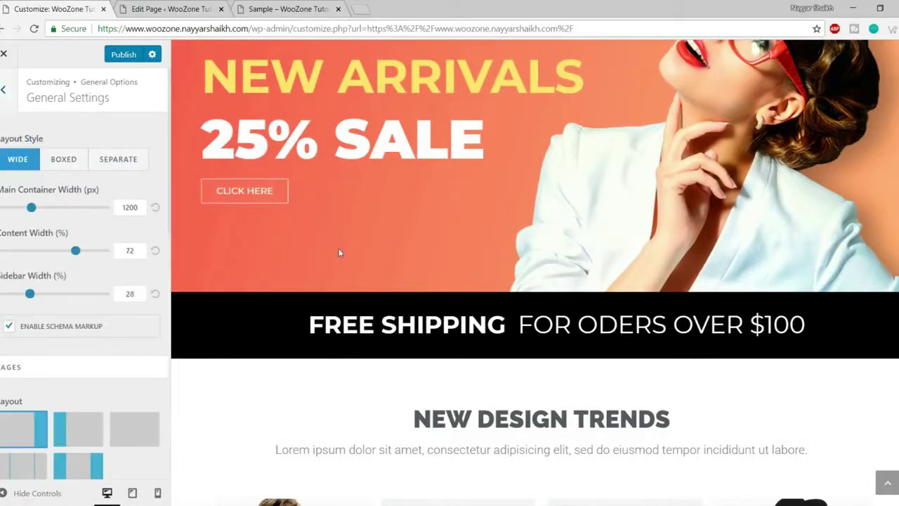
scroll(339, 248, up, 2)
scroll(357, 277, up, 1)
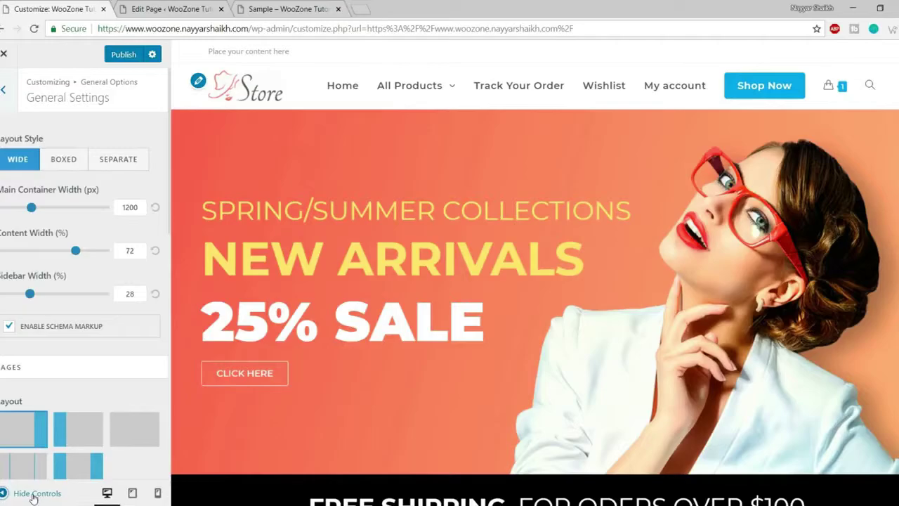
click(34, 494)
scroll(312, 415, down, 5)
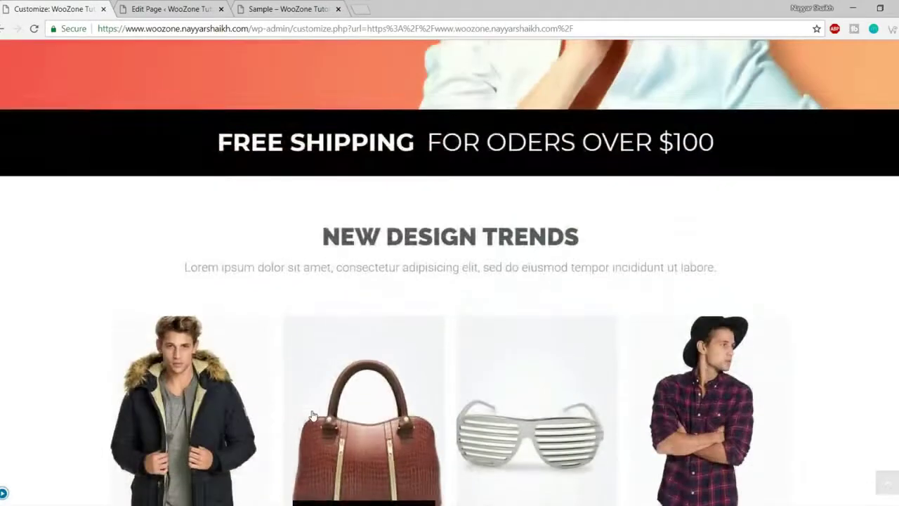
scroll(312, 415, down, 10)
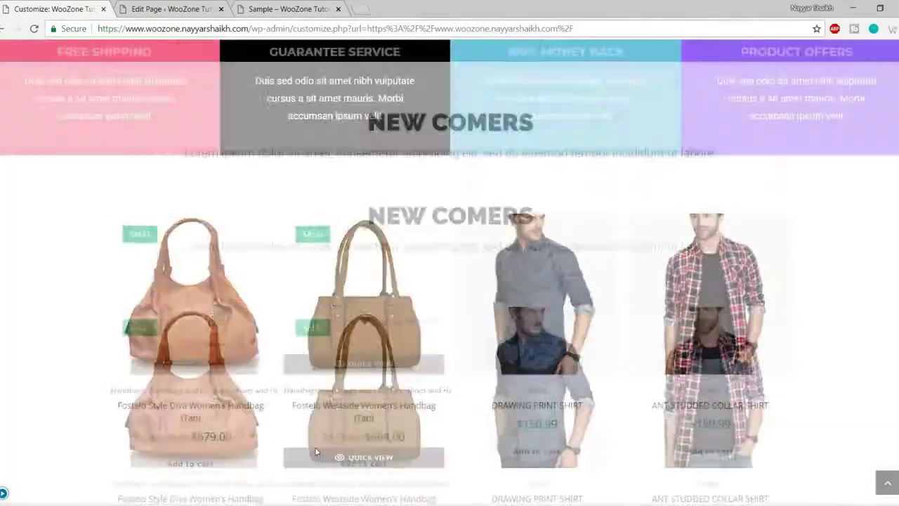
scroll(285, 421, down, 10)
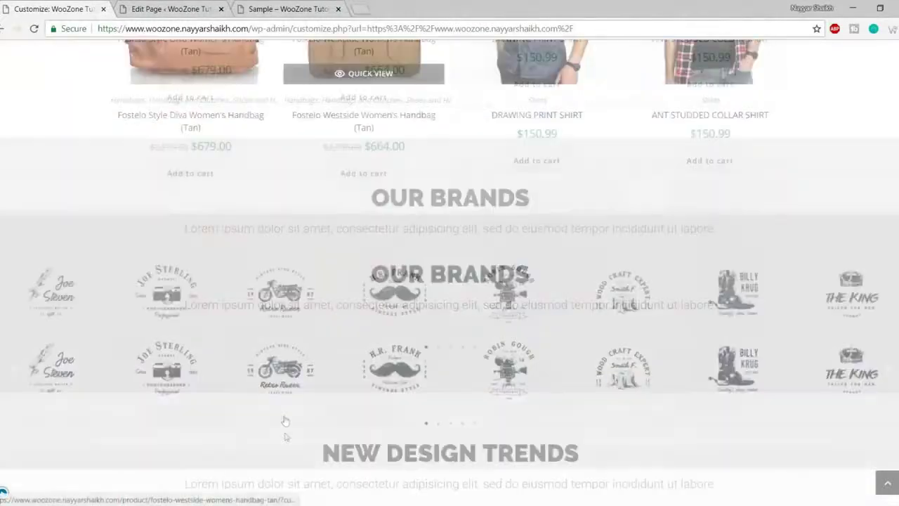
scroll(285, 421, up, 10)
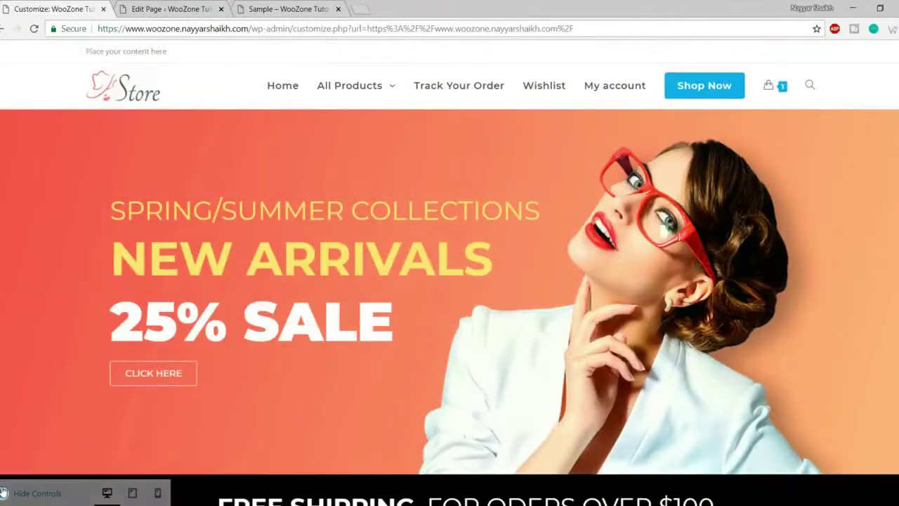
click(4, 492)
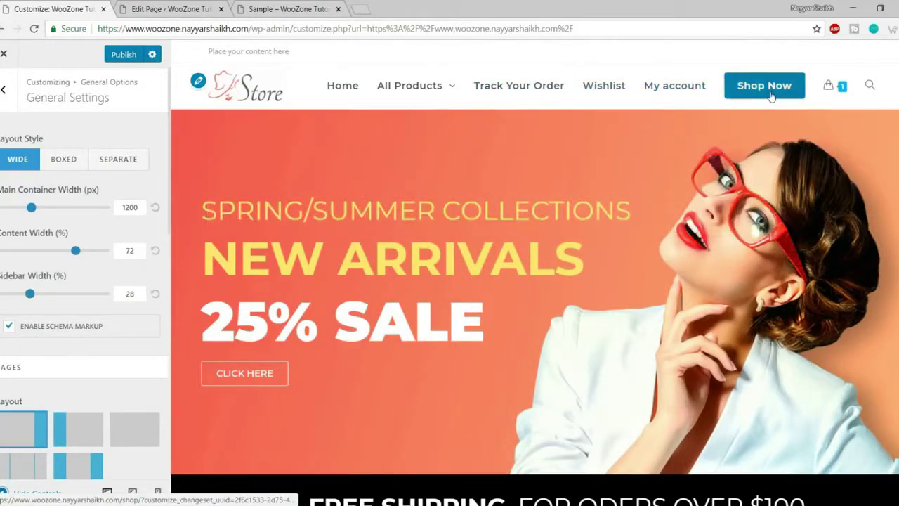
- Load the Products shop page in the preview and review it full-width
click(771, 95)
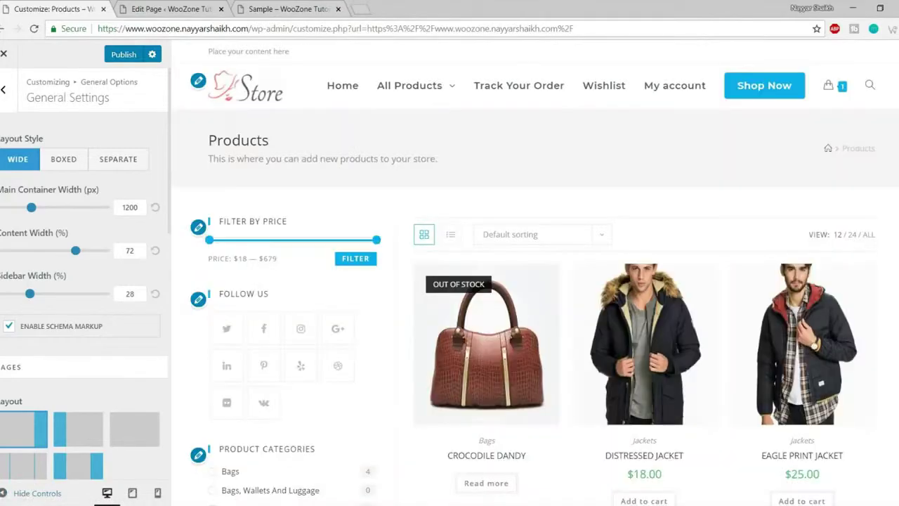
click(30, 495)
scroll(271, 337, down, 10)
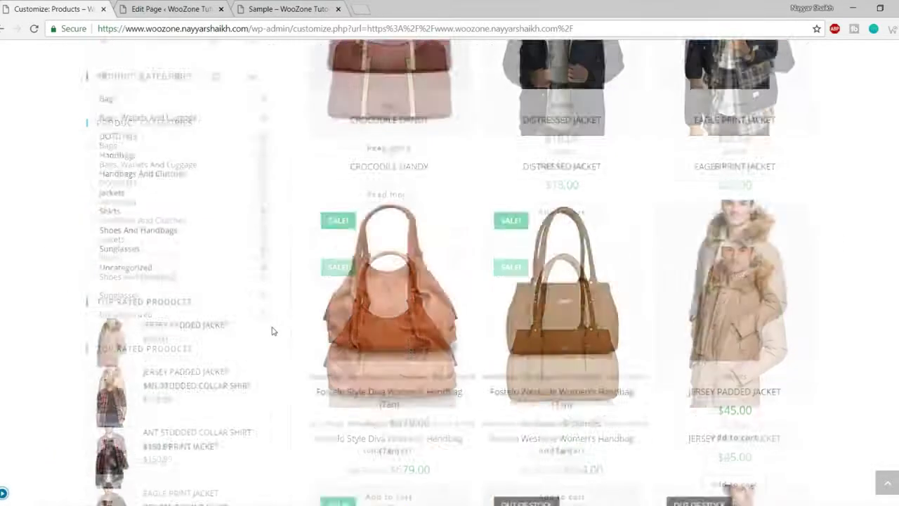
scroll(274, 340, down, 5)
scroll(278, 372, up, 15)
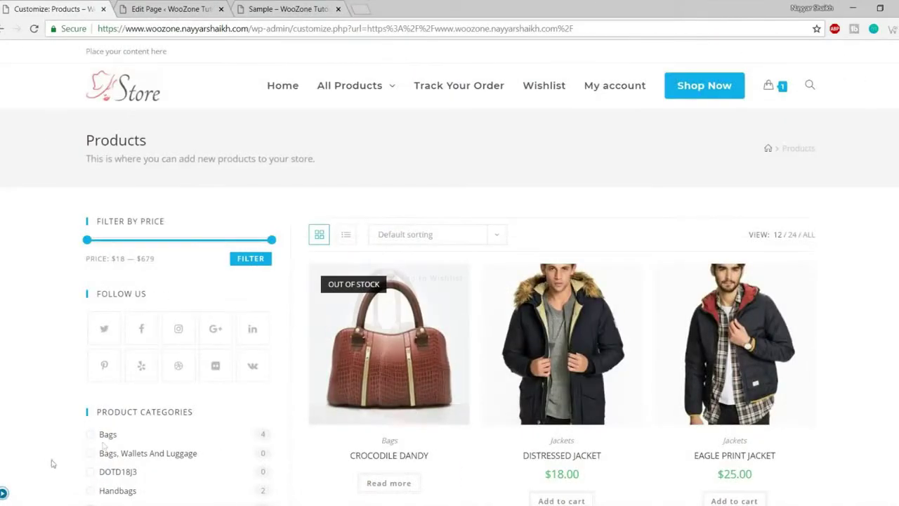
click(3, 494)
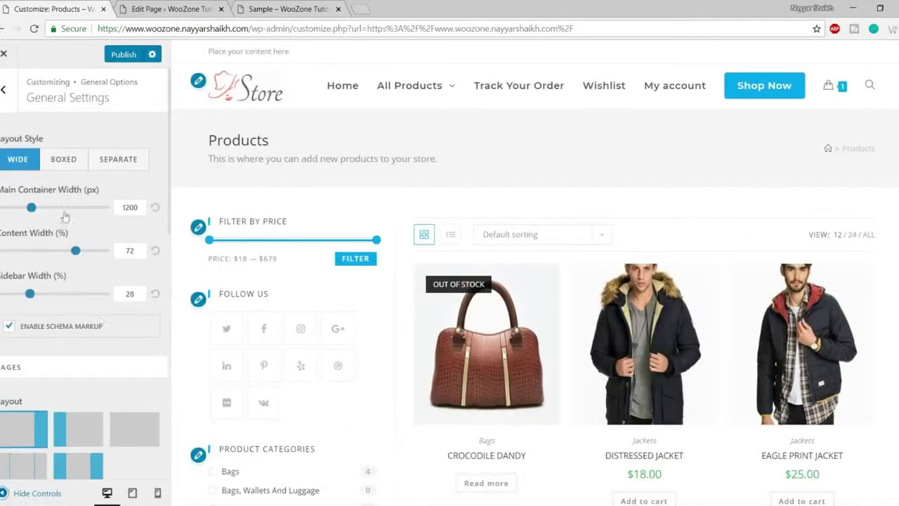
- Switch the Layout Style to Boxed and preview the centred shop page
click(62, 160)
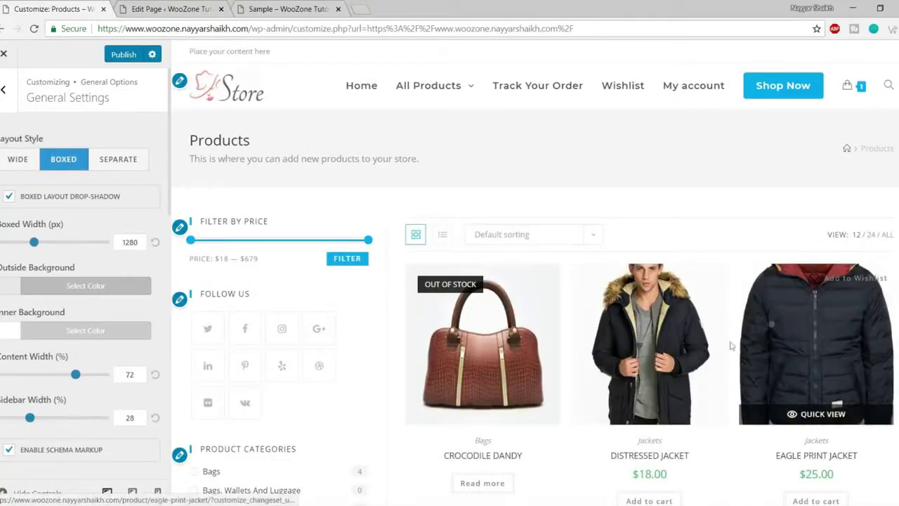
click(28, 495)
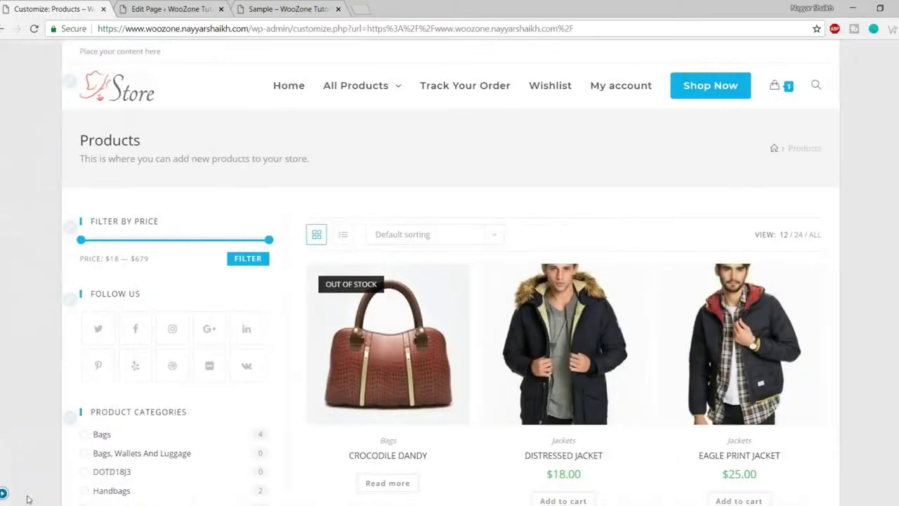
scroll(786, 260, down, 15)
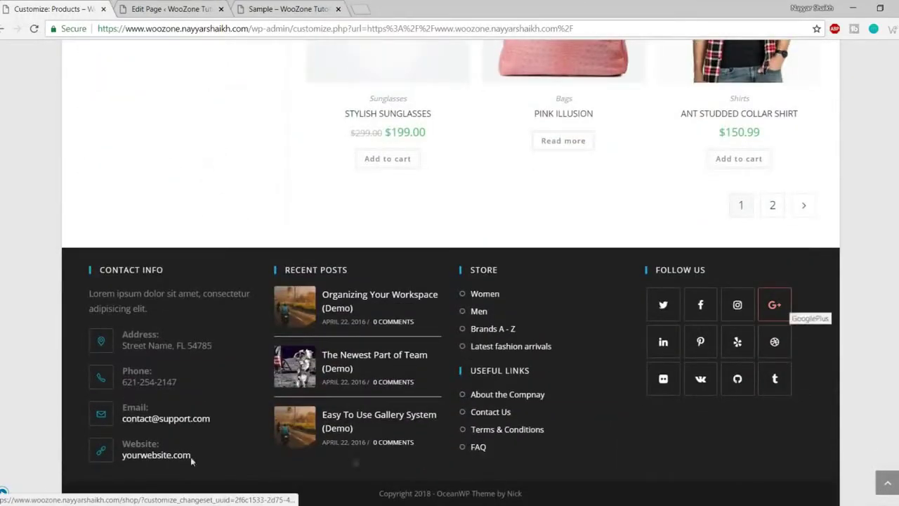
scroll(199, 424, up, 15)
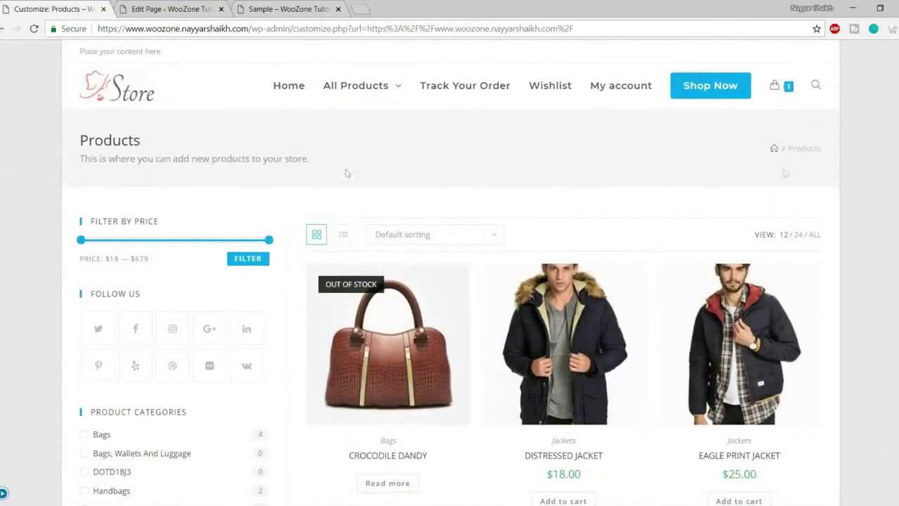
scroll(394, 296, down, 8)
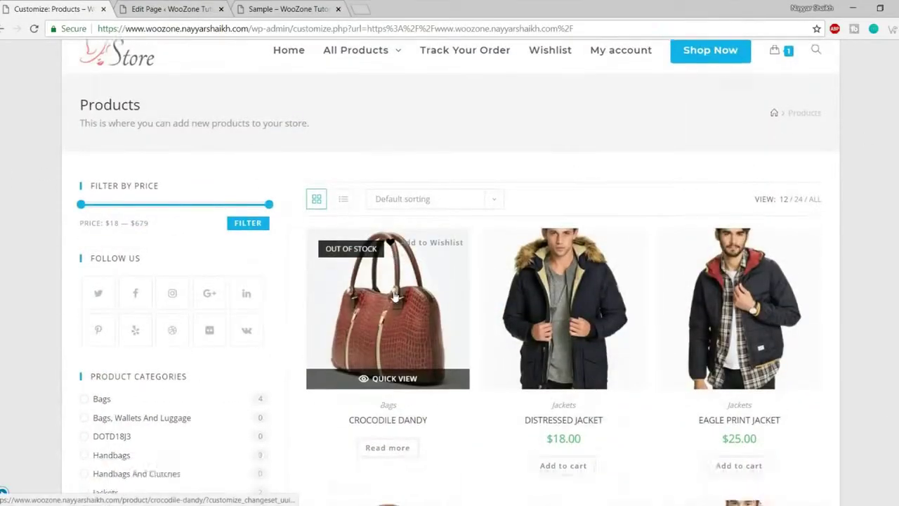
scroll(393, 295, down, 6)
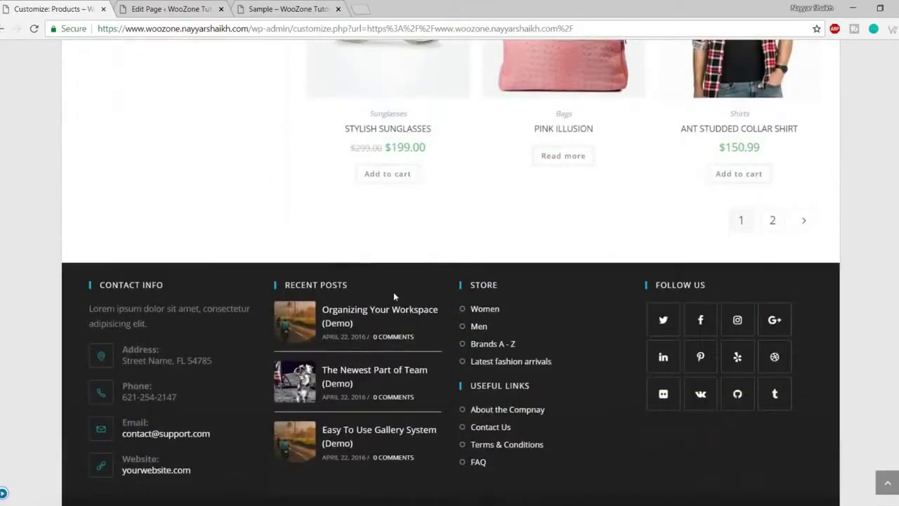
scroll(394, 295, up, 5)
scroll(394, 302, up, 7)
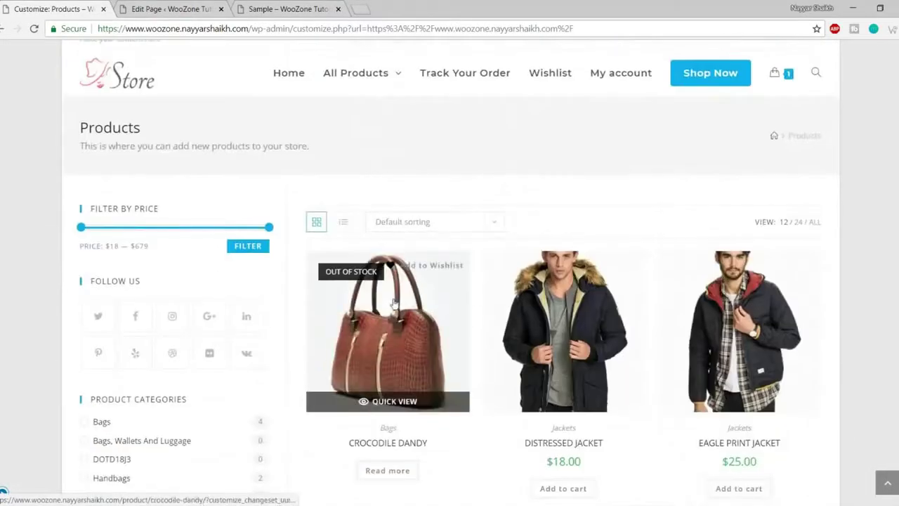
click(4, 494)
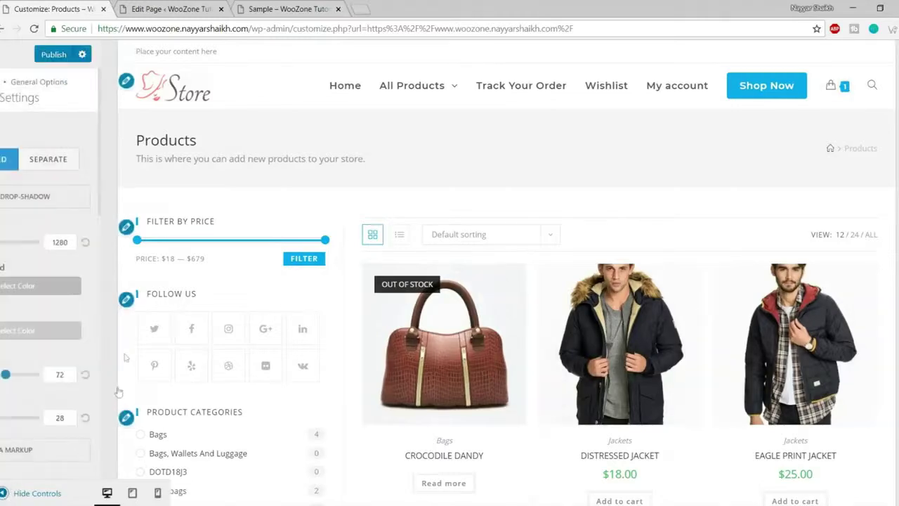
click(118, 160)
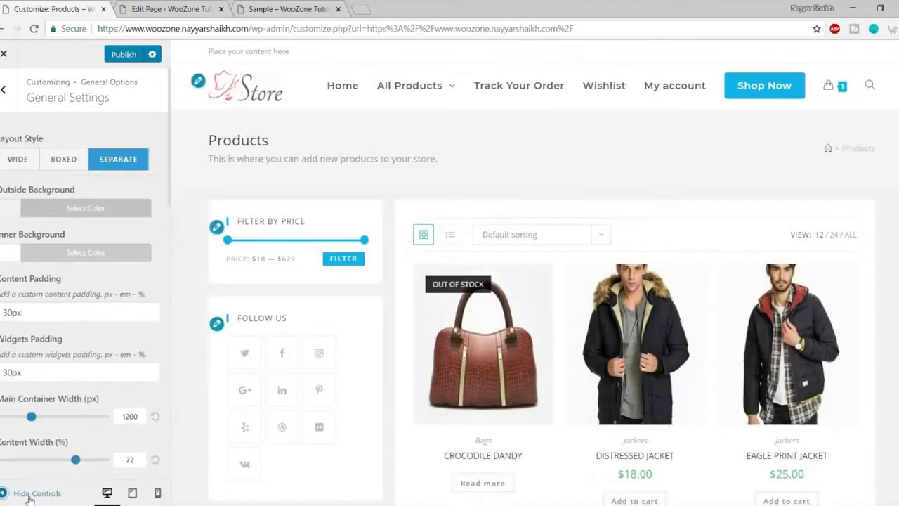
click(26, 492)
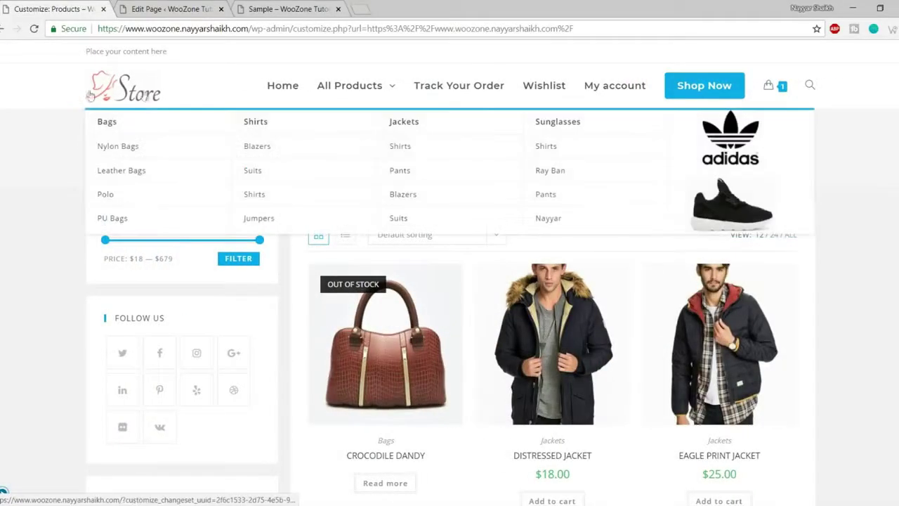
scroll(875, 222, down, 3)
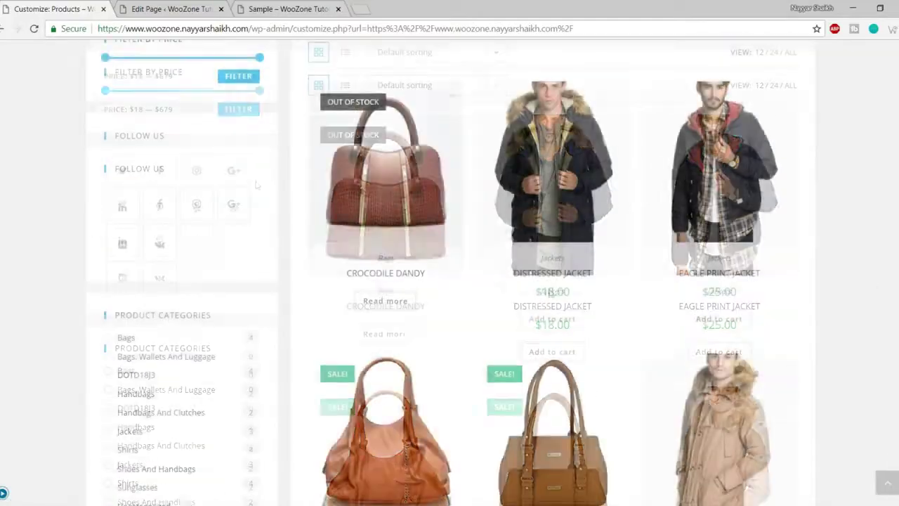
scroll(288, 282, down, 10)
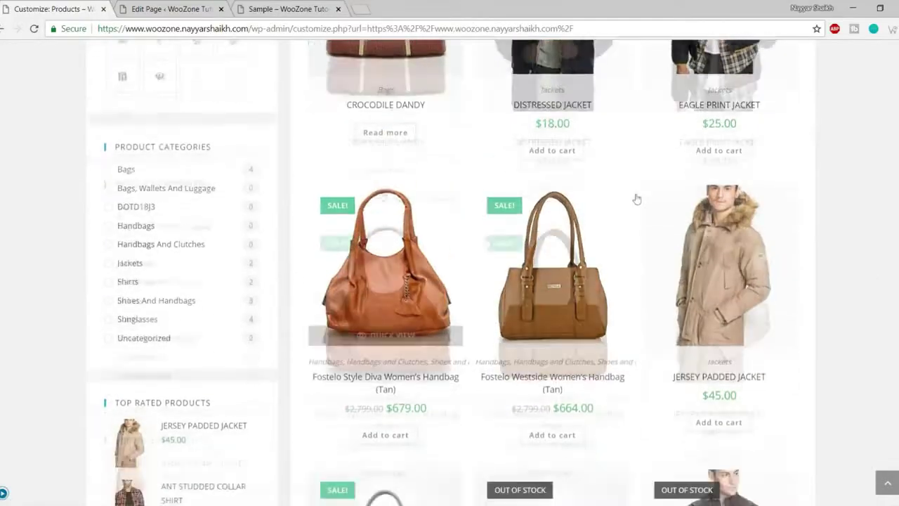
scroll(287, 273, up, 10)
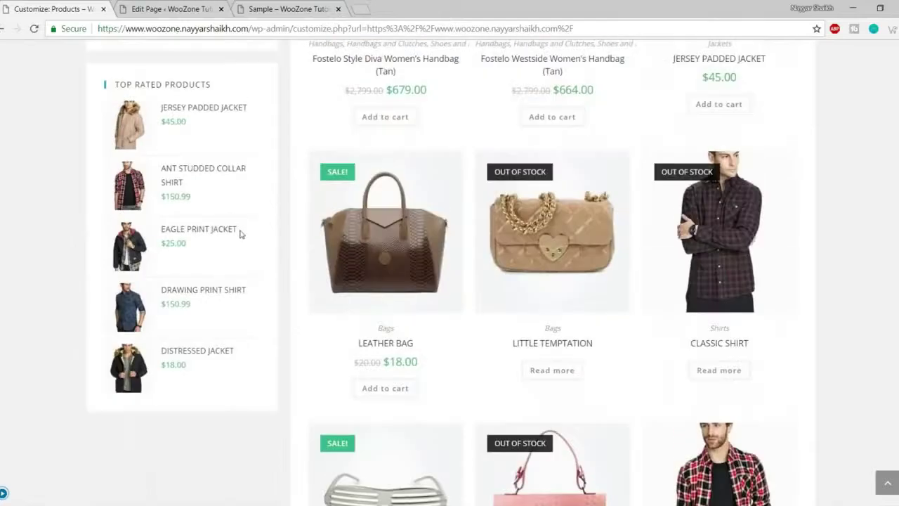
scroll(285, 254, up, 4)
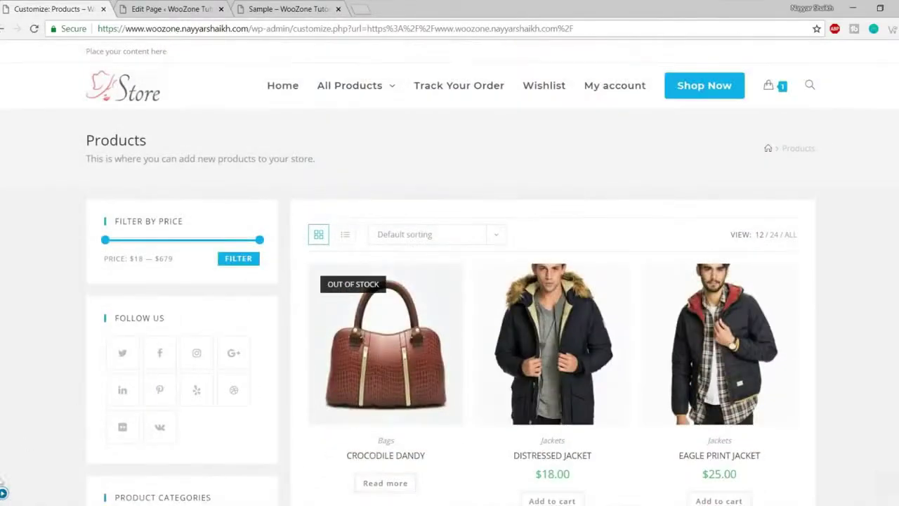
click(3, 493)
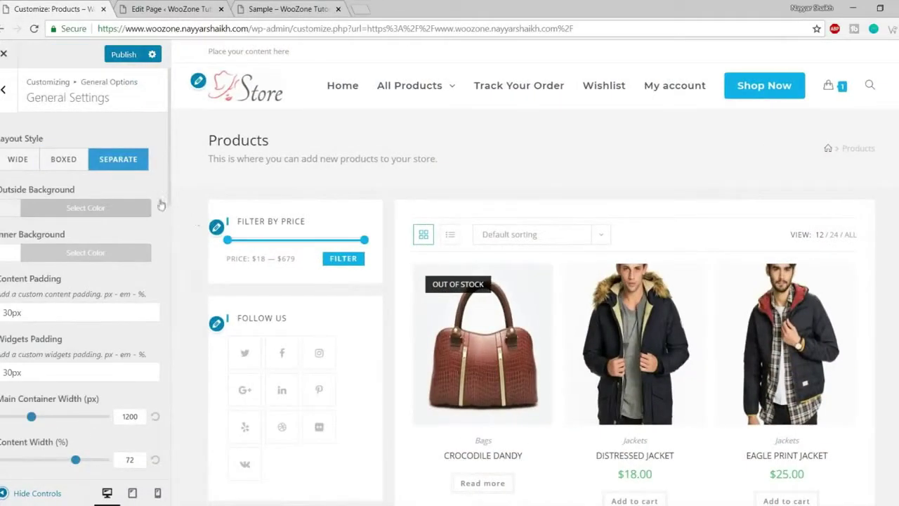
click(37, 161)
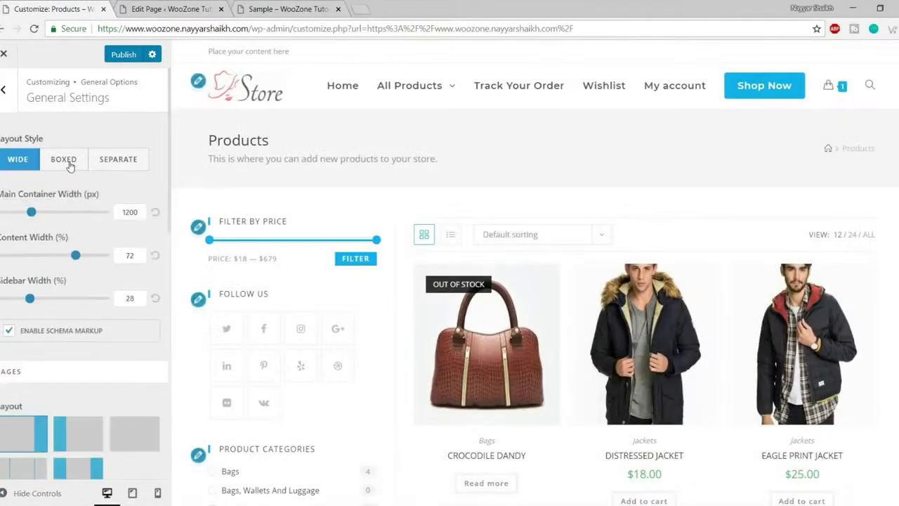
click(81, 165)
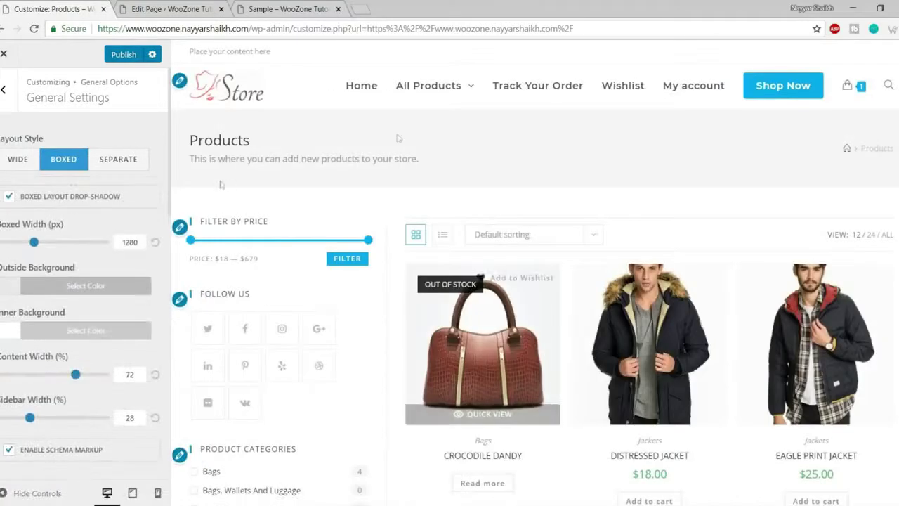
scroll(547, 281, down, 5)
scroll(547, 281, down, 3)
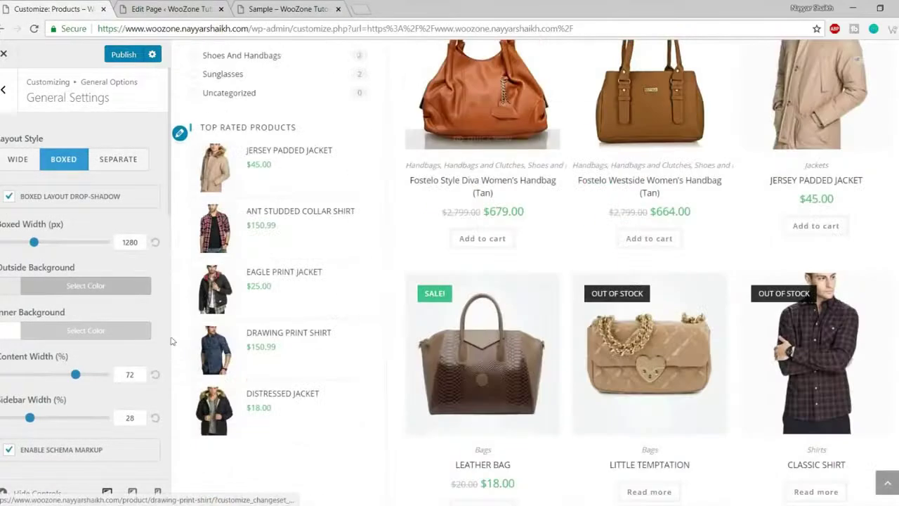
click(94, 293)
scroll(61, 376, down, 1)
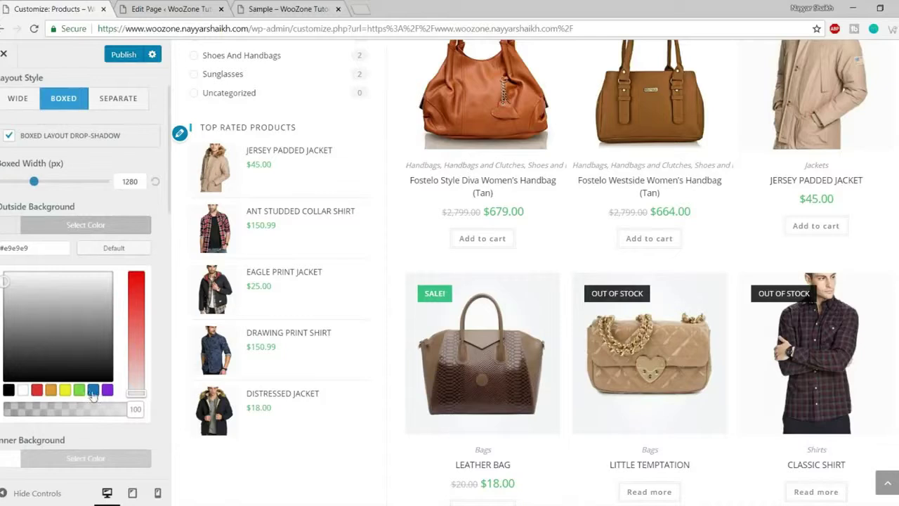
click(93, 390)
click(124, 229)
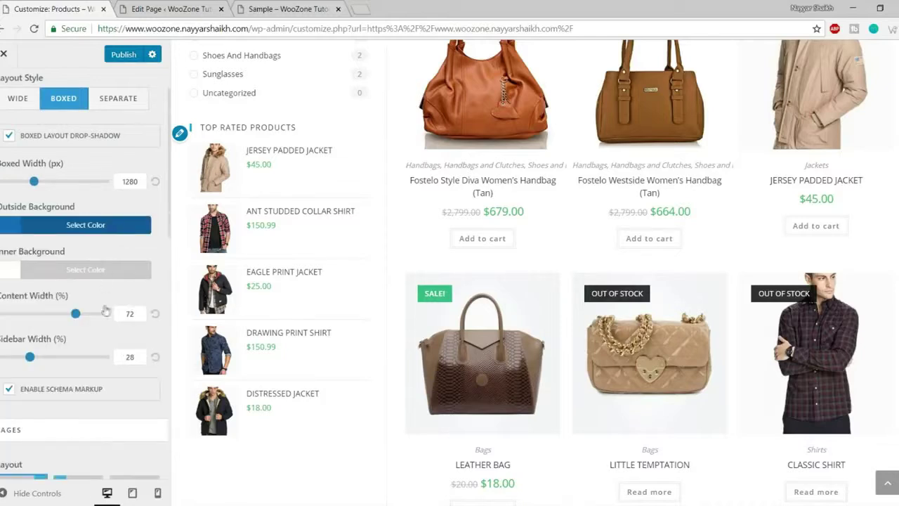
click(107, 272)
click(37, 434)
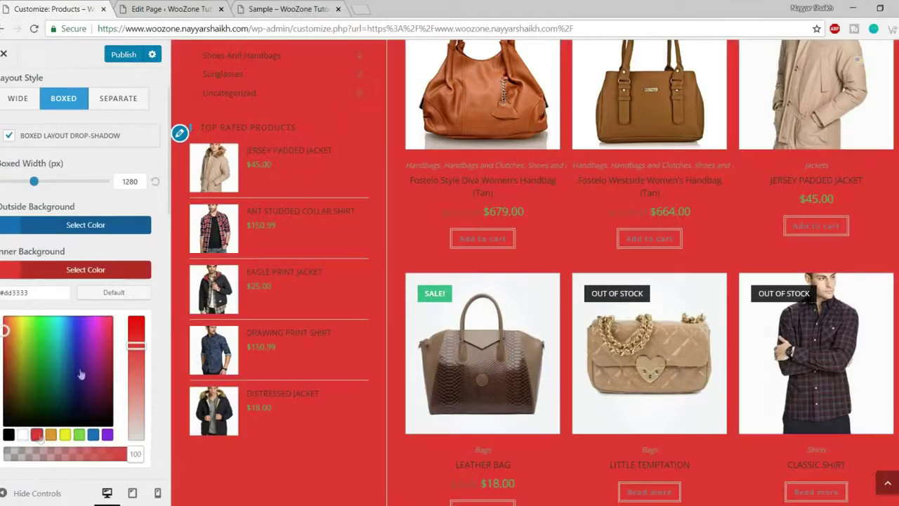
click(15, 497)
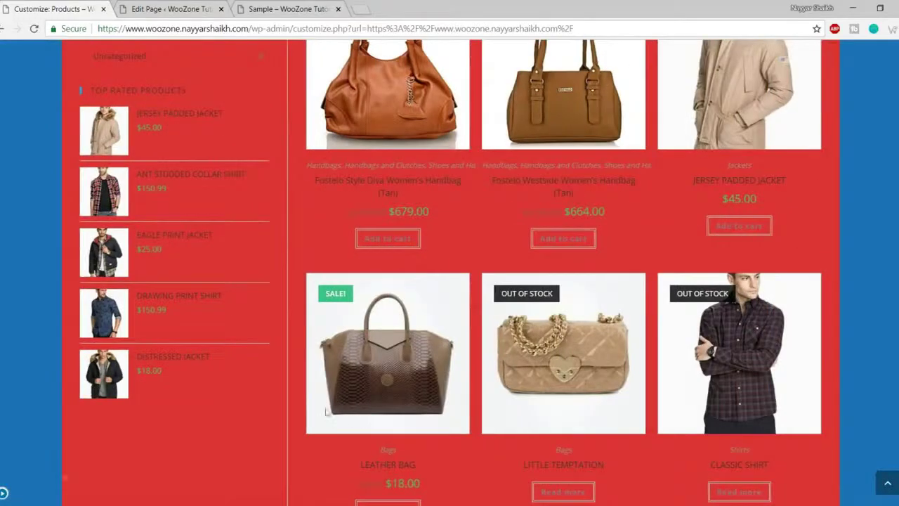
scroll(811, 299, up, 10)
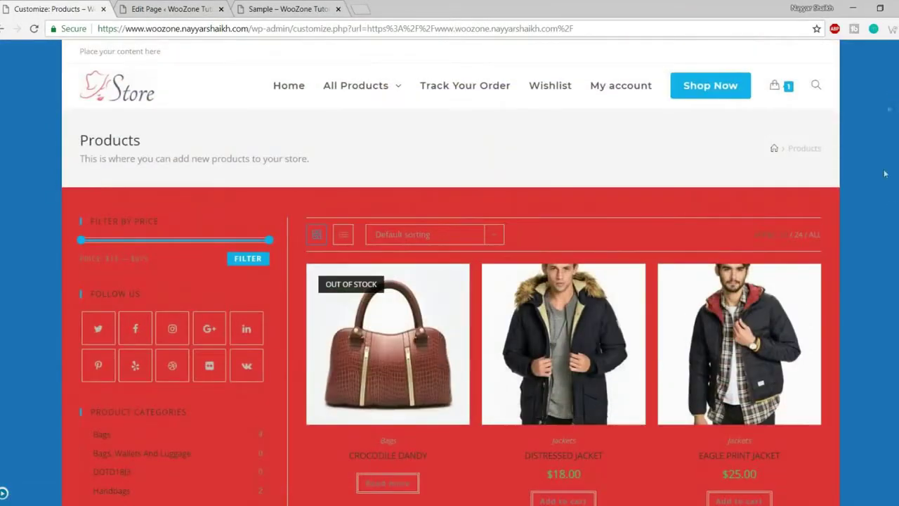
scroll(811, 299, down, 10)
scroll(569, 280, down, 5)
scroll(853, 336, up, 10)
scroll(853, 337, up, 3)
click(4, 494)
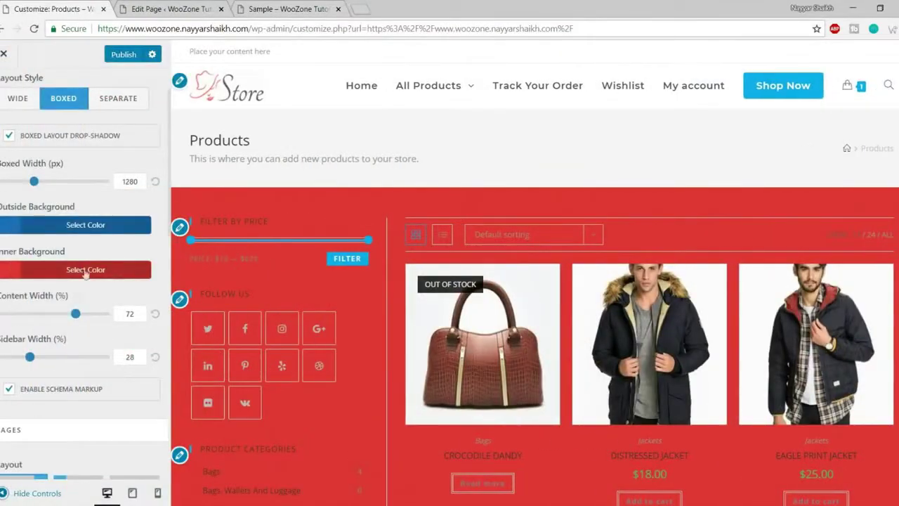
click(92, 234)
click(111, 251)
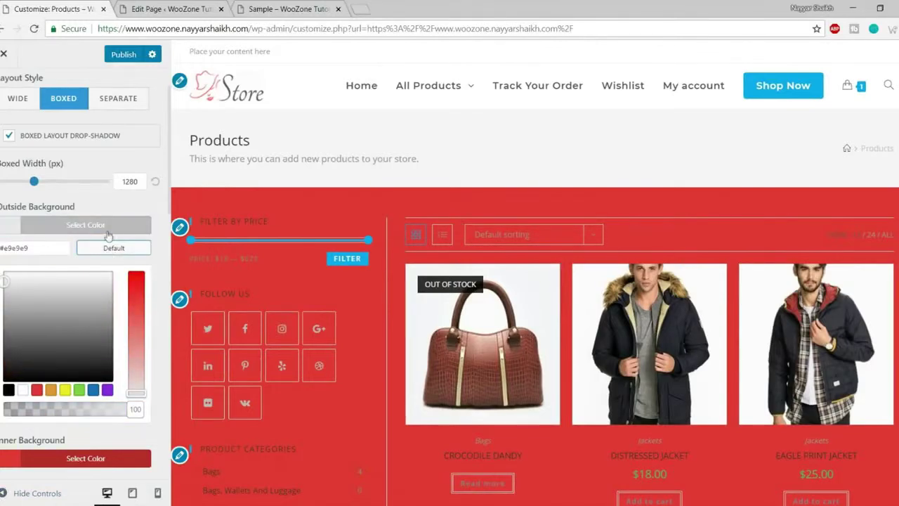
click(108, 234)
click(108, 272)
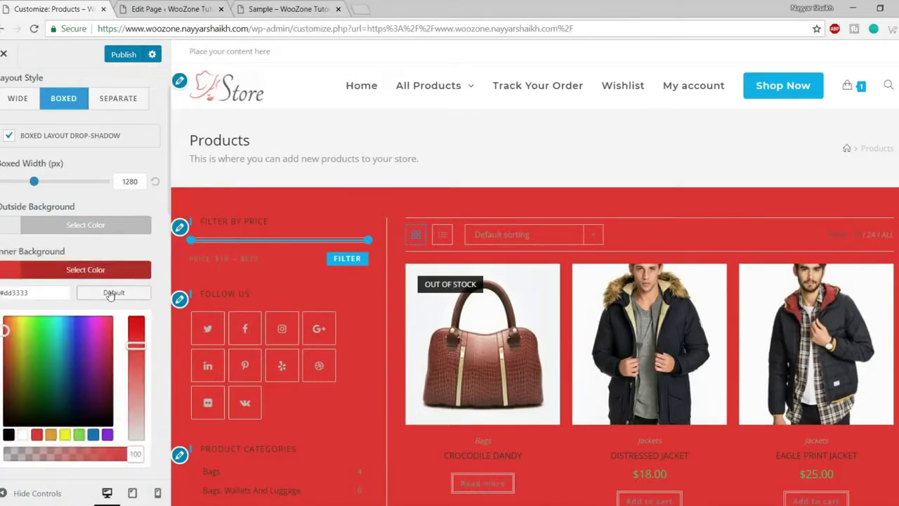
click(111, 293)
click(104, 271)
scroll(105, 316, down, 3)
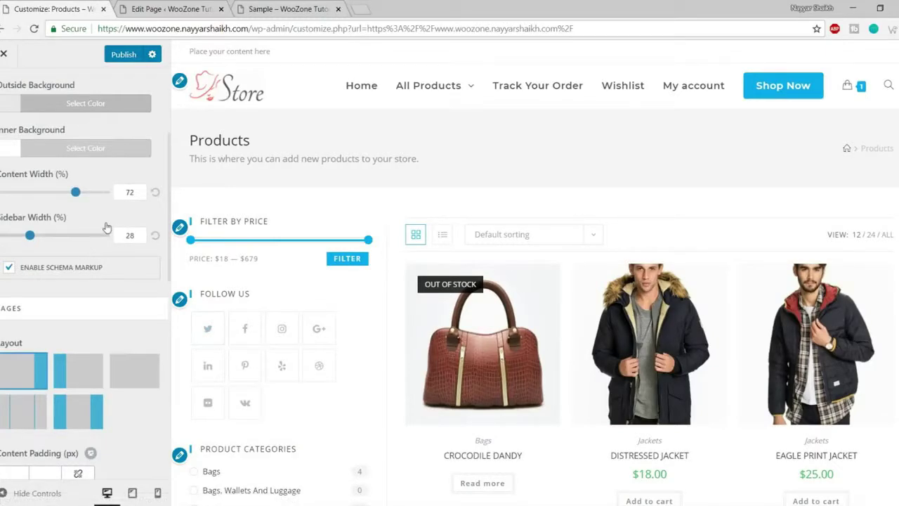
click(15, 494)
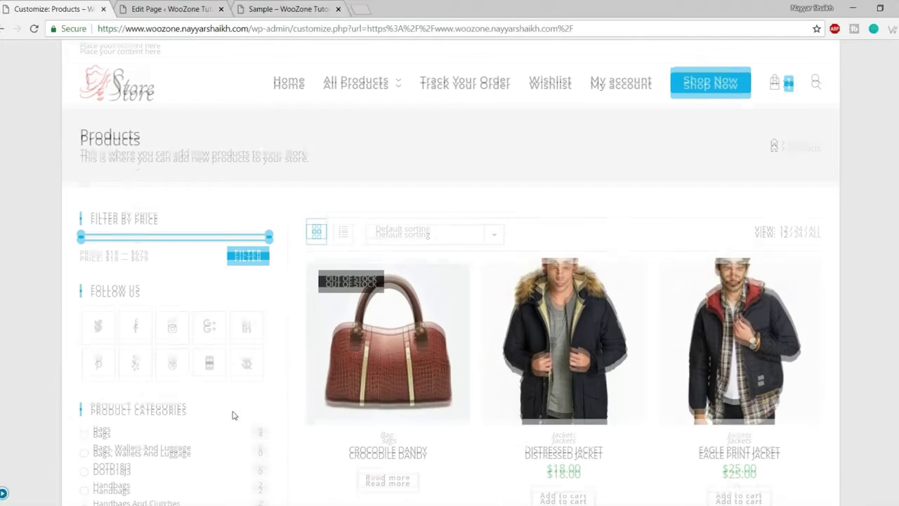
scroll(233, 328, down, 2)
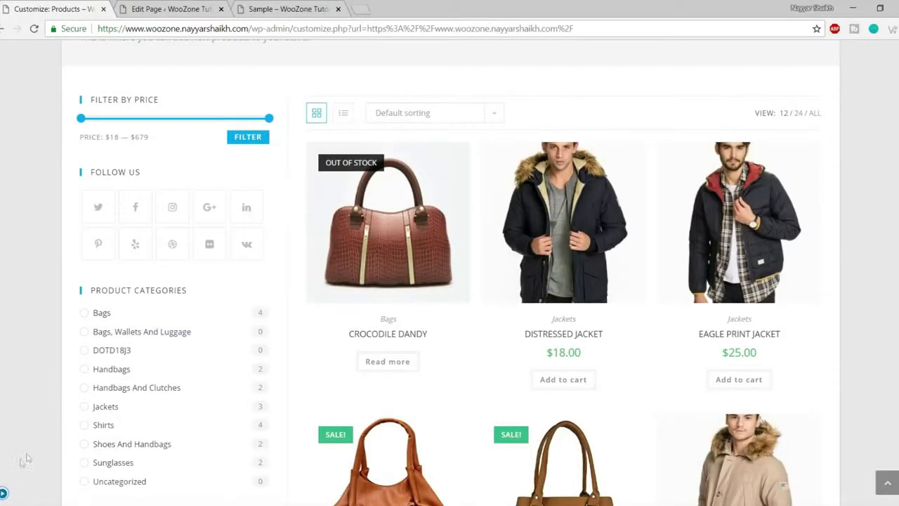
click(3, 494)
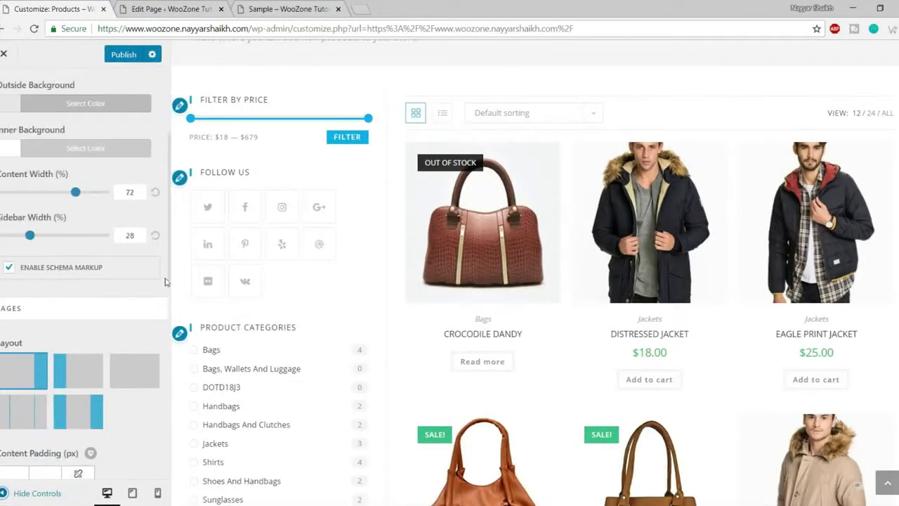
double_click(134, 193)
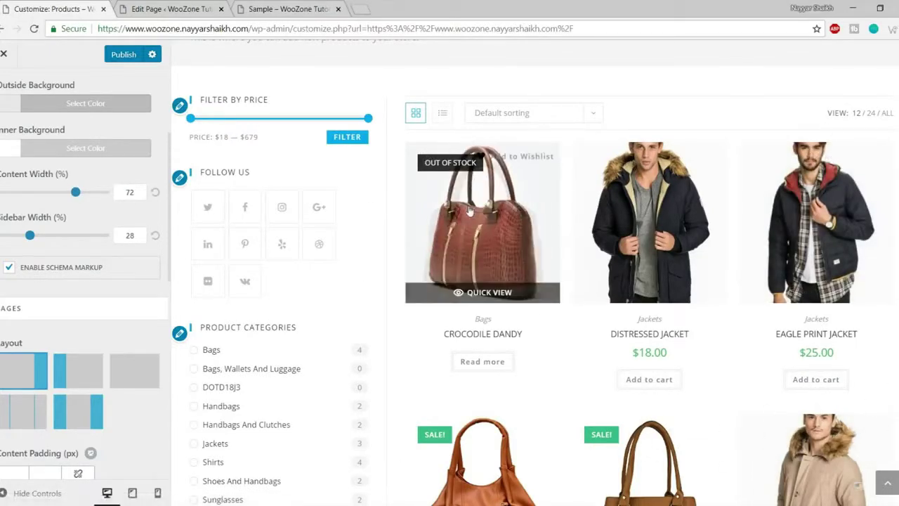
scroll(433, 322, down, 1)
scroll(433, 322, up, 3)
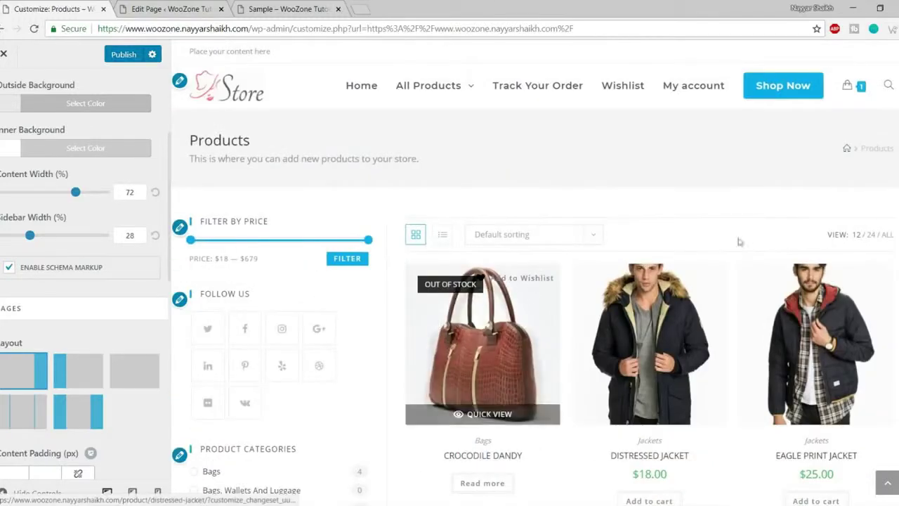
scroll(808, 295, down, 1)
double_click(145, 234)
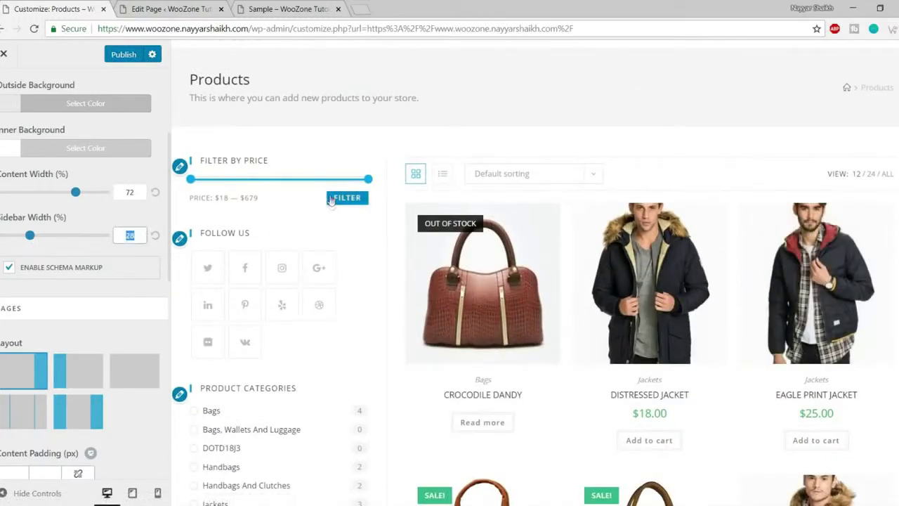
click(77, 253)
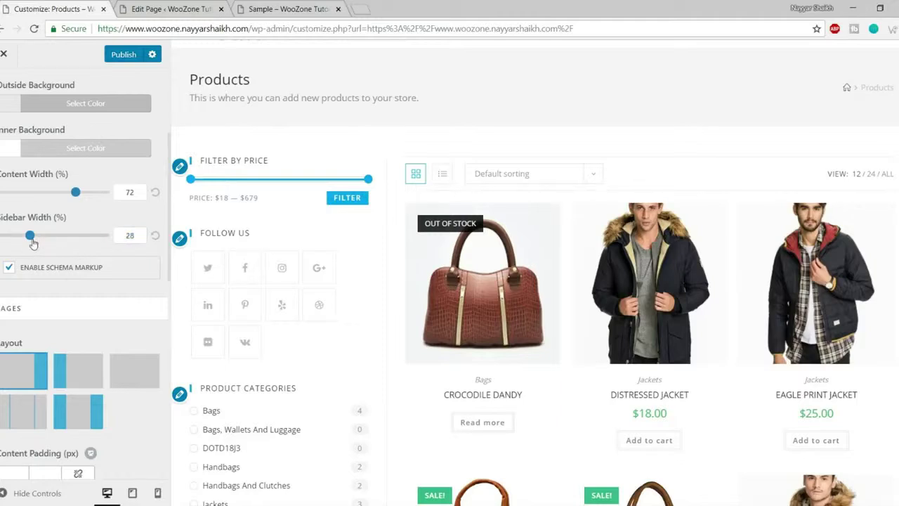
drag(30, 242, 23, 240)
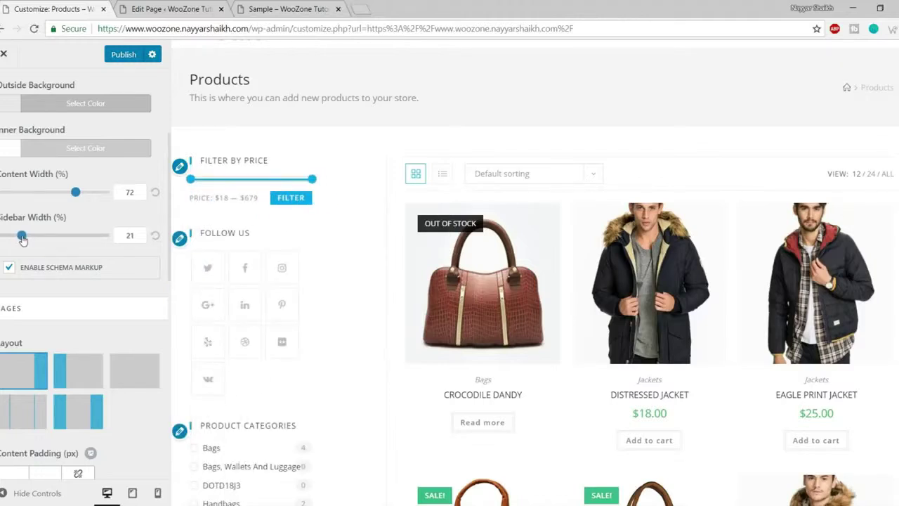
double_click(121, 194)
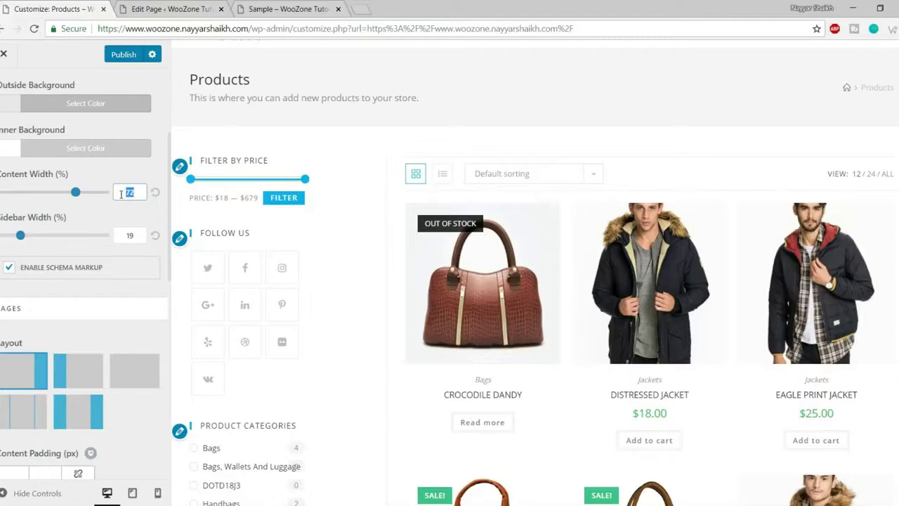
text(80)
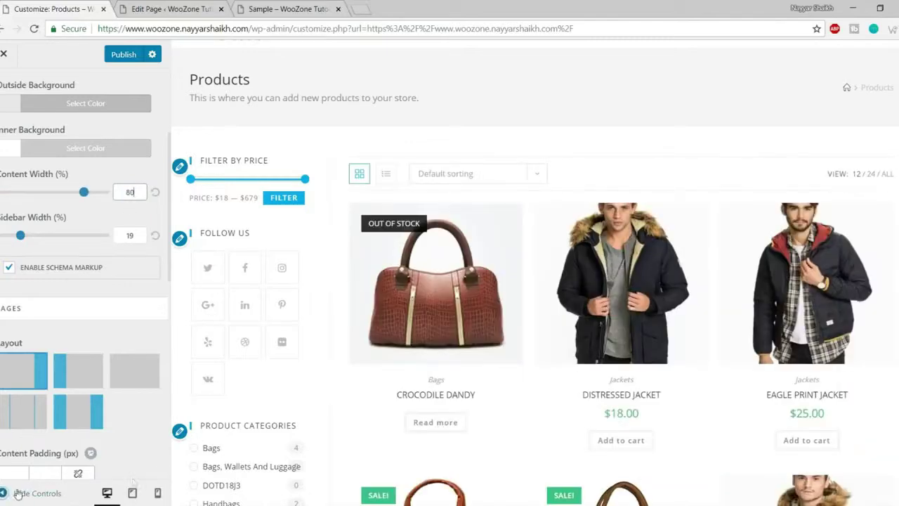
click(28, 493)
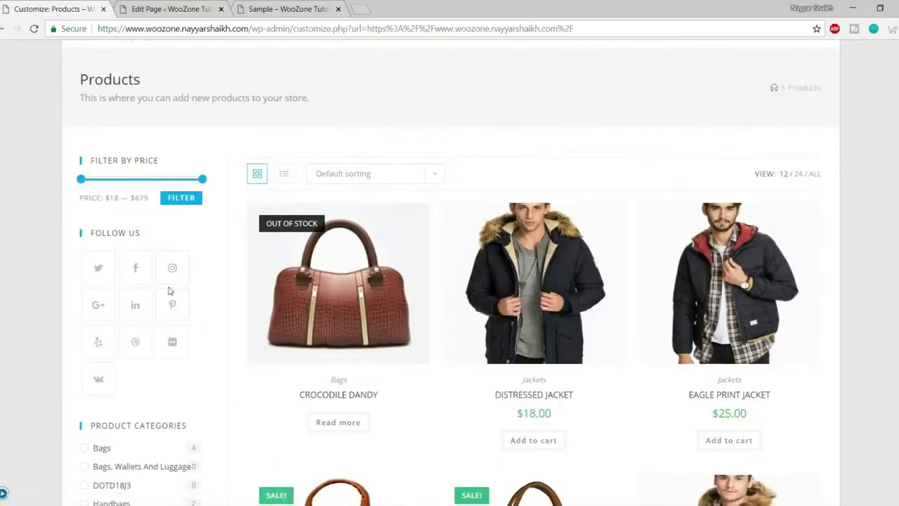
scroll(171, 291, down, 5)
scroll(820, 251, down, 10)
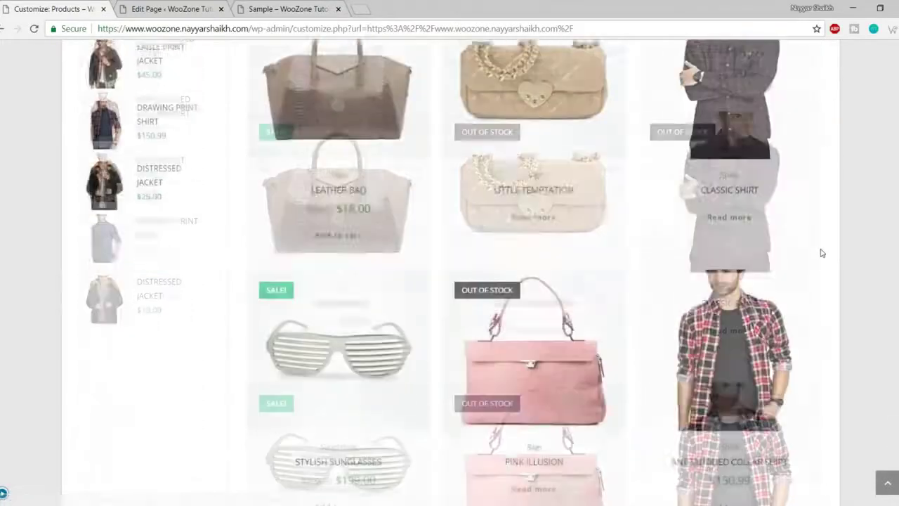
scroll(821, 281, up, 8)
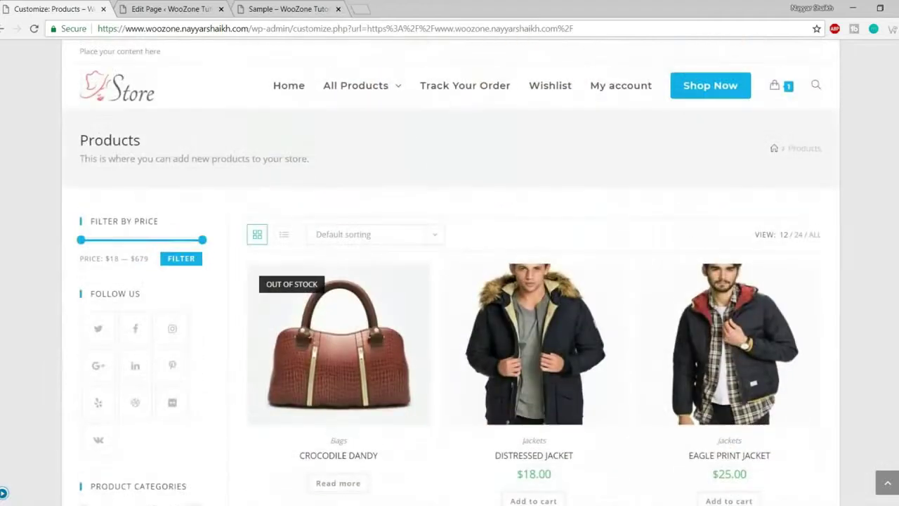
click(3, 493)
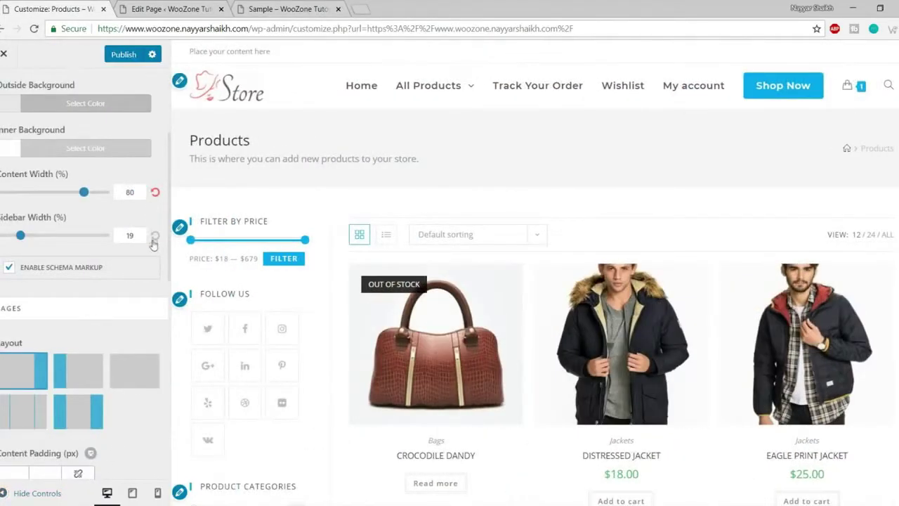
click(155, 197)
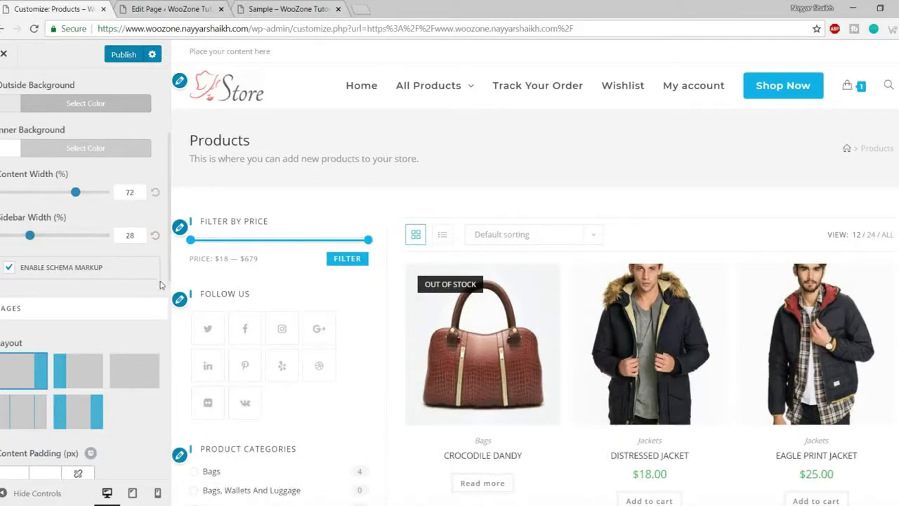
scroll(160, 284, down, 3)
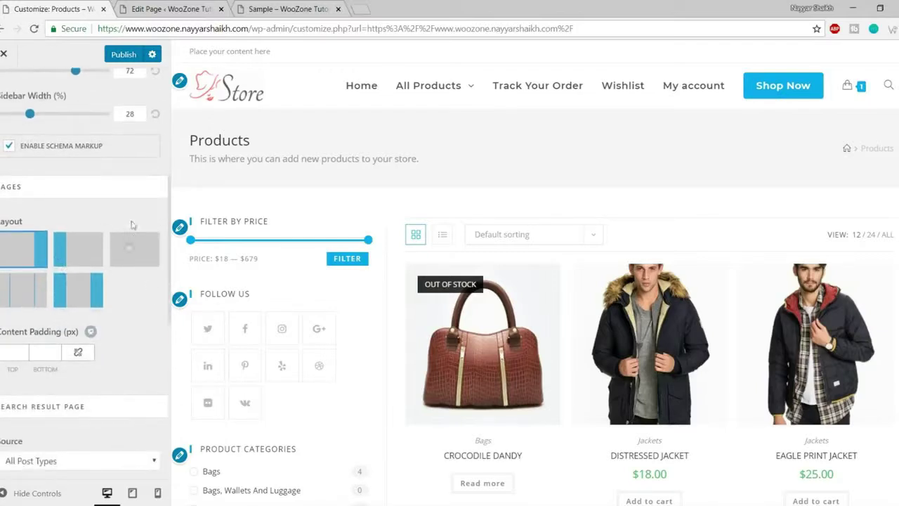
scroll(127, 278, down, 3)
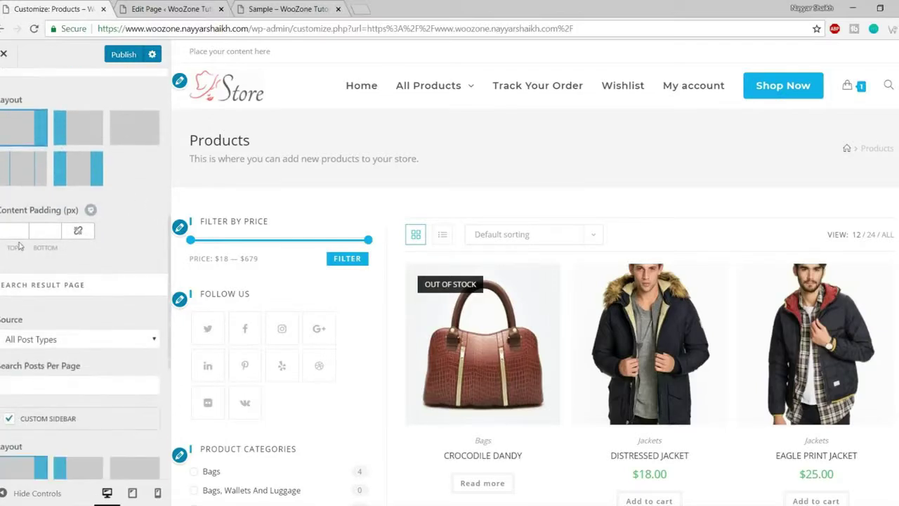
scroll(120, 259, down, 3)
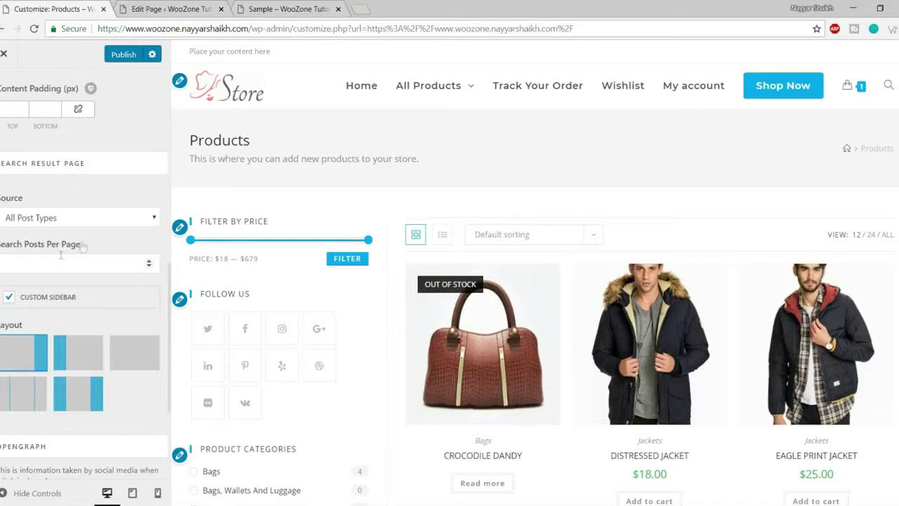
scroll(91, 252, down, 3)
scroll(104, 254, up, 10)
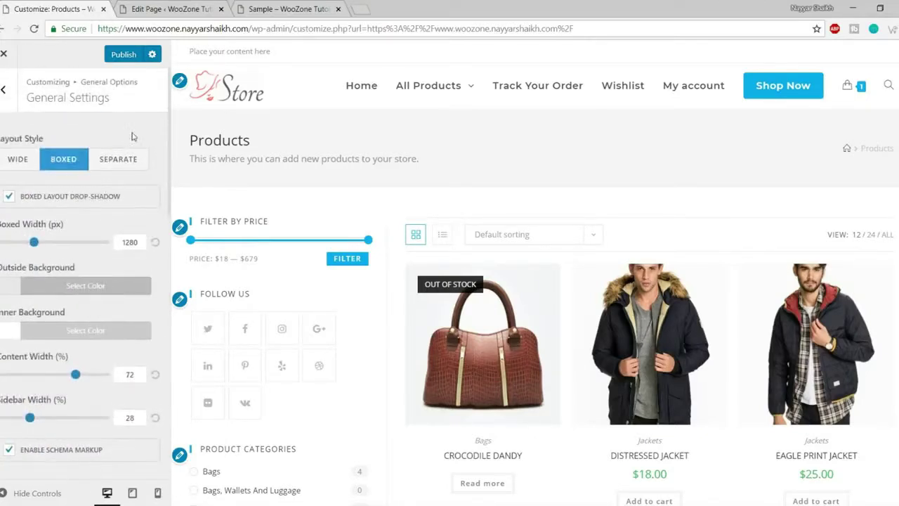
- In Page Title settings, keep the title shown on all devices with an H1 tag
click(4, 90)
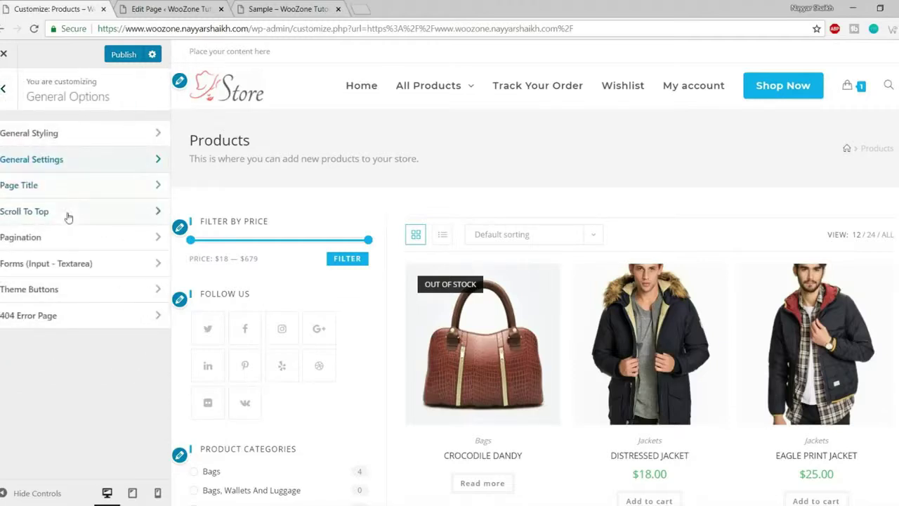
click(63, 187)
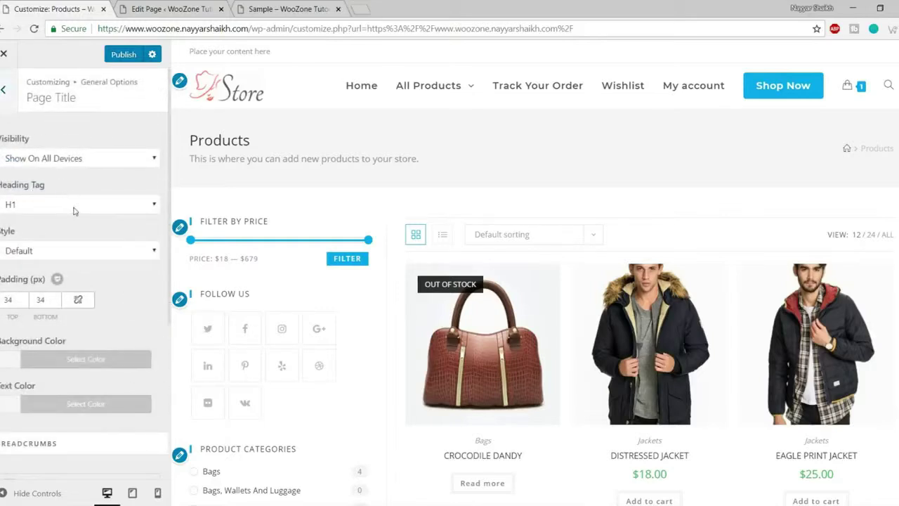
scroll(100, 263, down, 4)
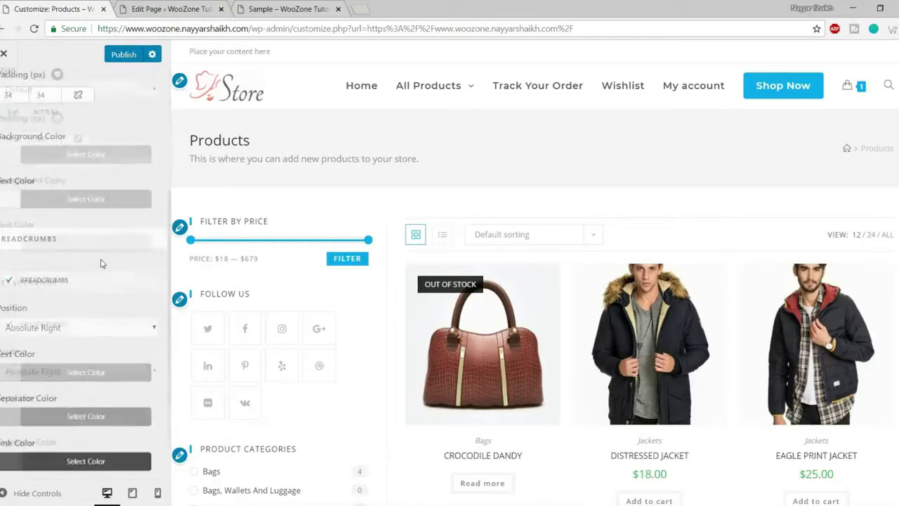
scroll(100, 273, up, 4)
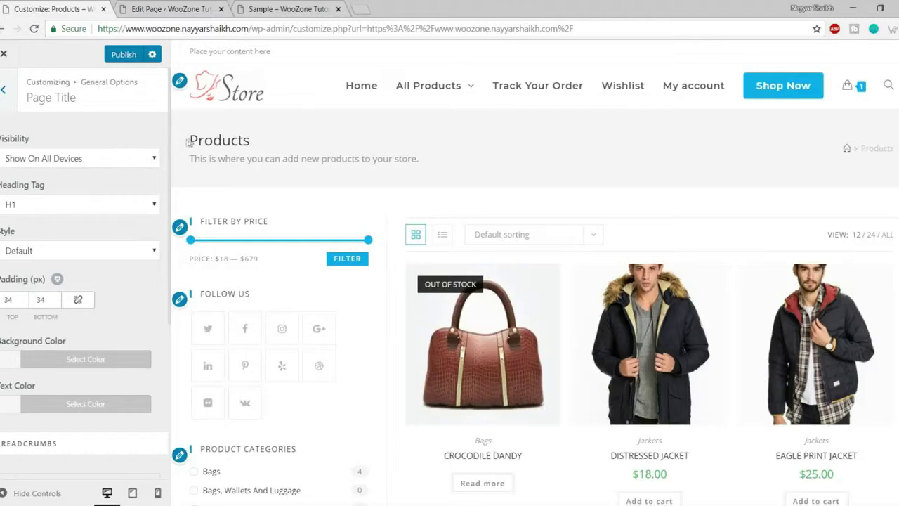
click(82, 159)
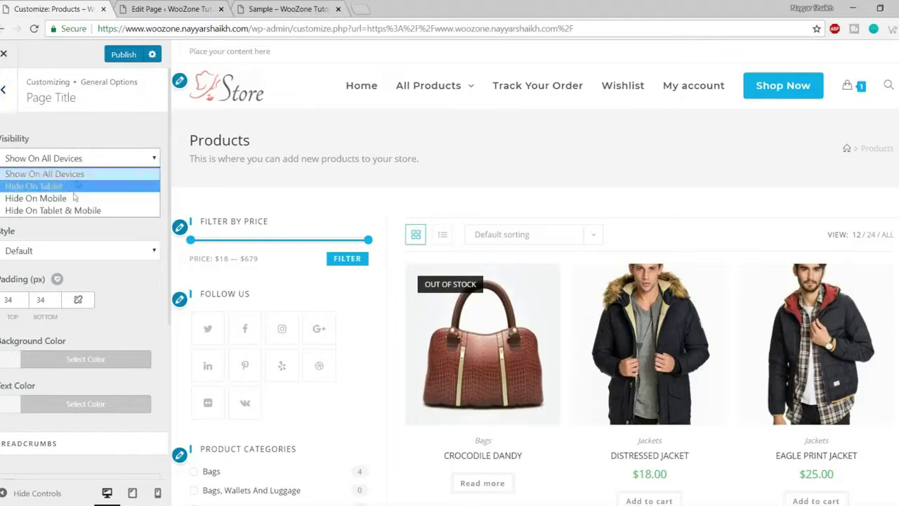
click(98, 154)
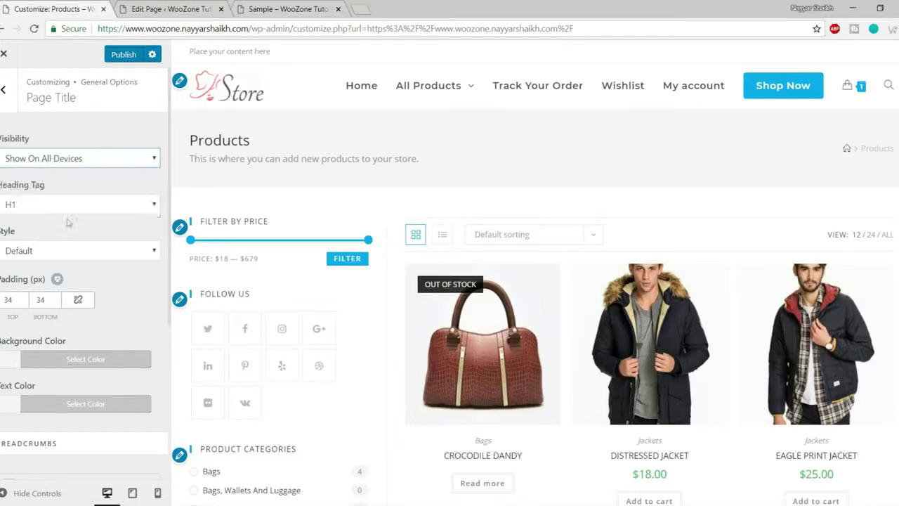
click(65, 208)
click(69, 208)
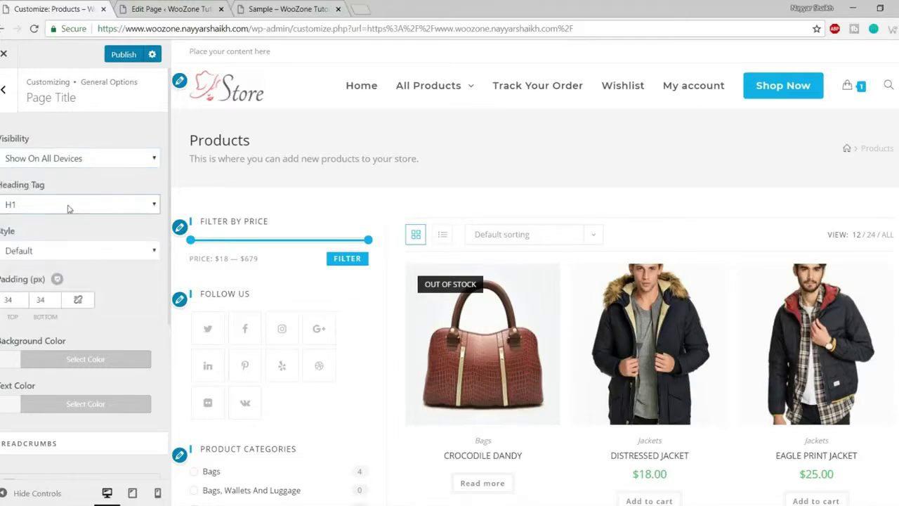
scroll(100, 268, down, 5)
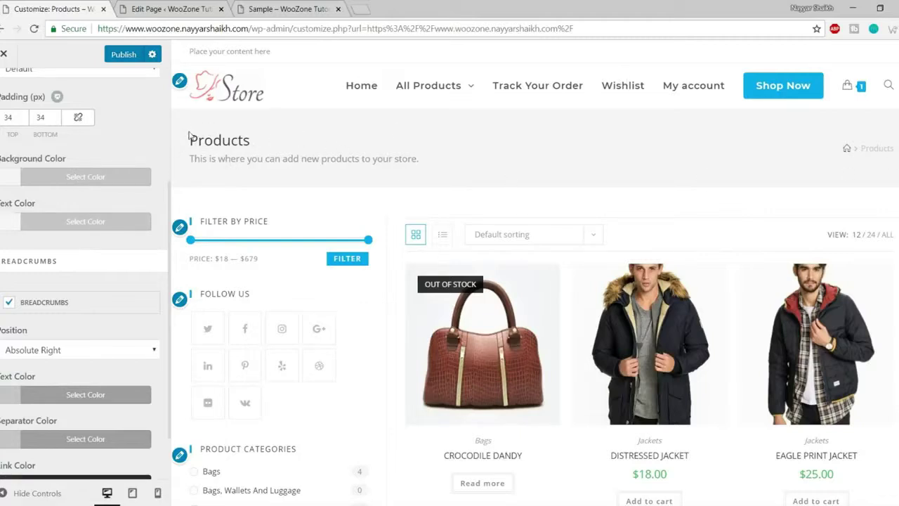
- Give the page title a black background band with white text
drag(189, 135, 526, 158)
click(776, 159)
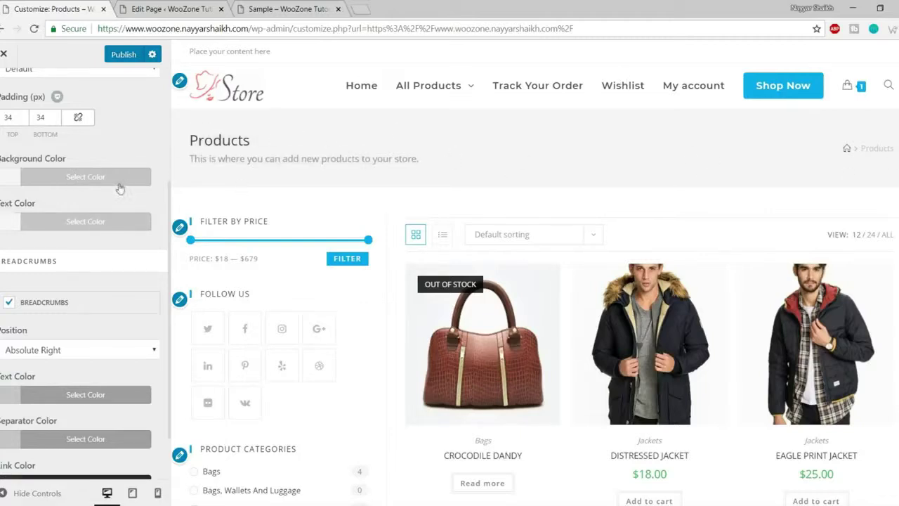
click(78, 177)
click(7, 342)
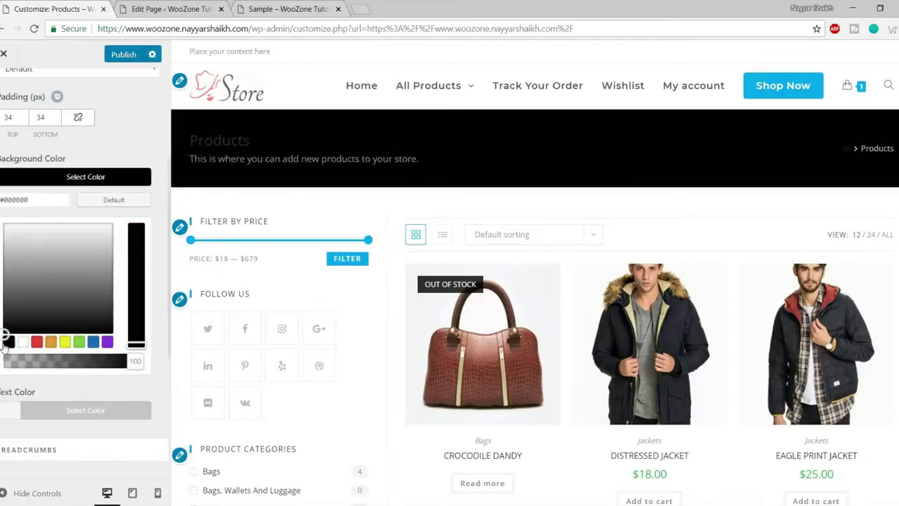
click(131, 176)
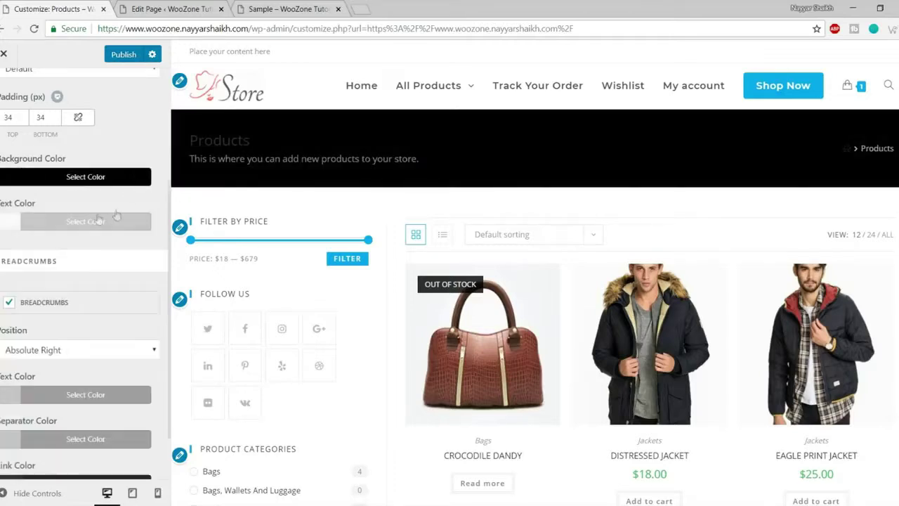
click(85, 222)
click(22, 385)
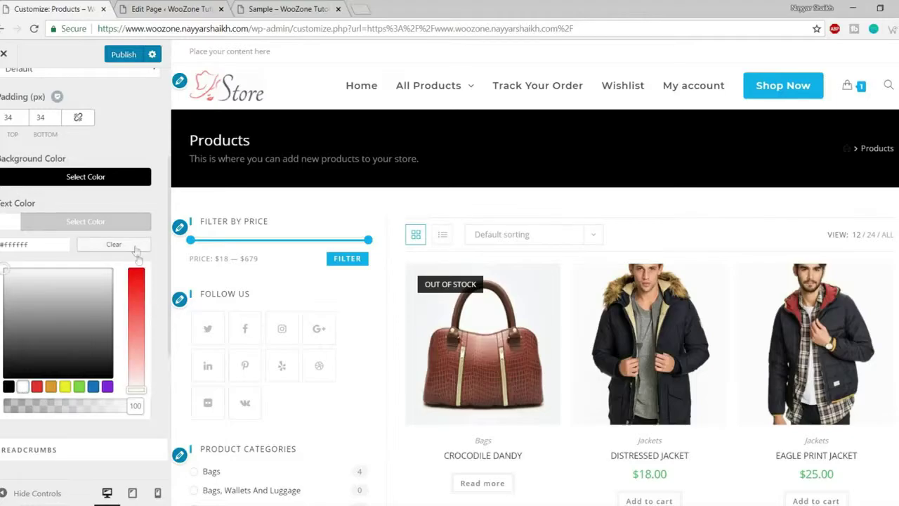
click(116, 224)
- Preview the black title band full-width, then return to General Options
click(31, 493)
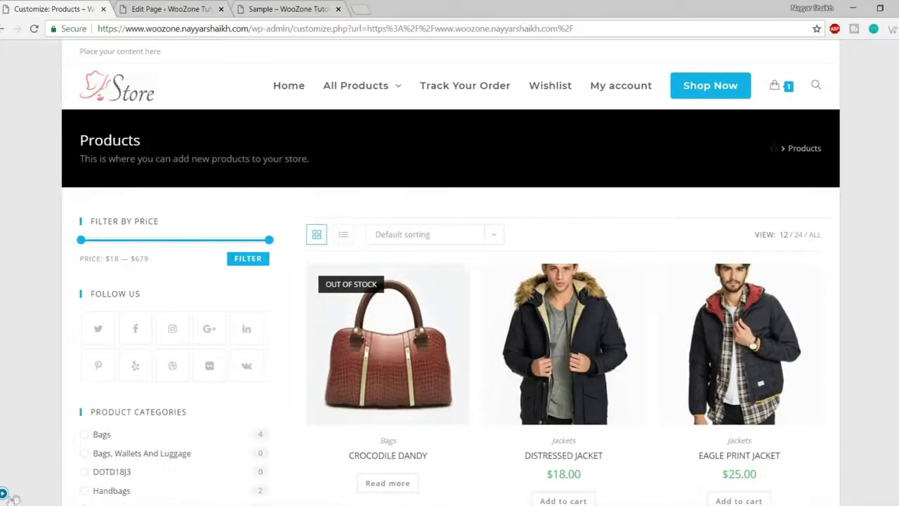
scroll(555, 358, down, 3)
scroll(567, 347, down, 5)
scroll(567, 421, up, 10)
click(4, 493)
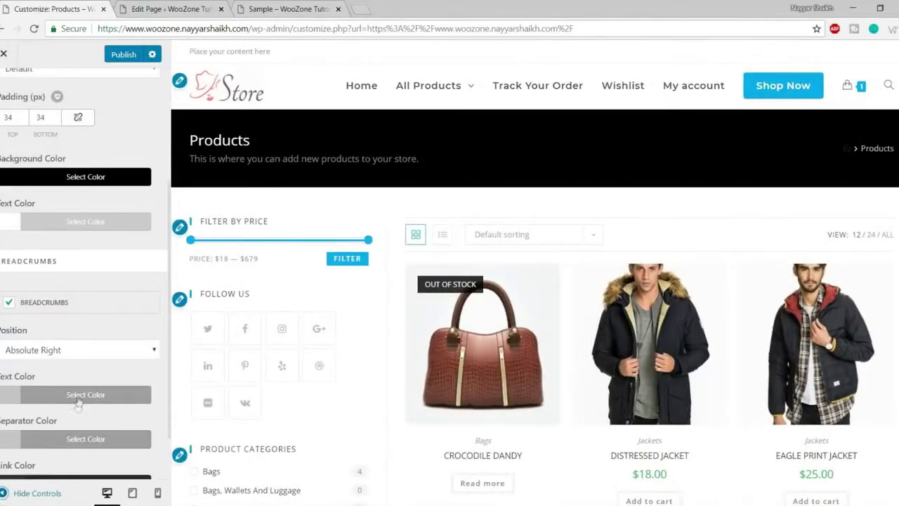
scroll(88, 388, down, 1)
scroll(93, 440, up, 4)
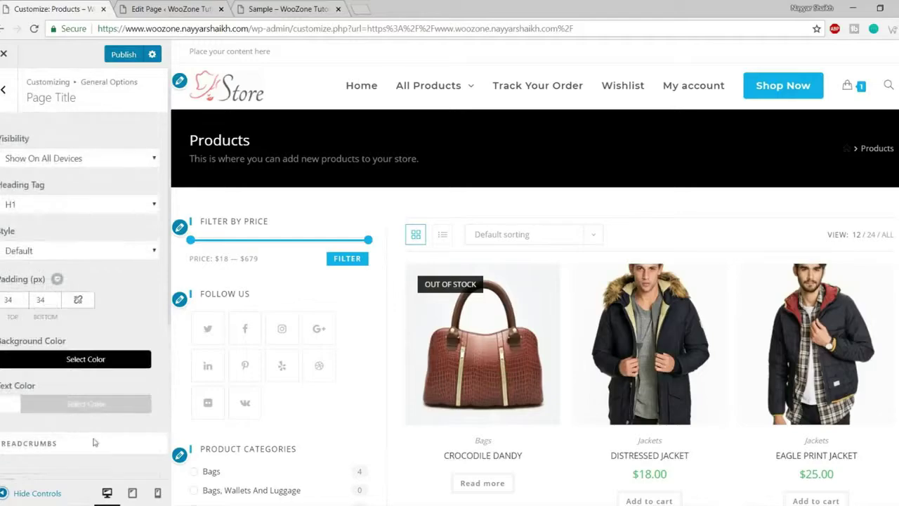
click(12, 492)
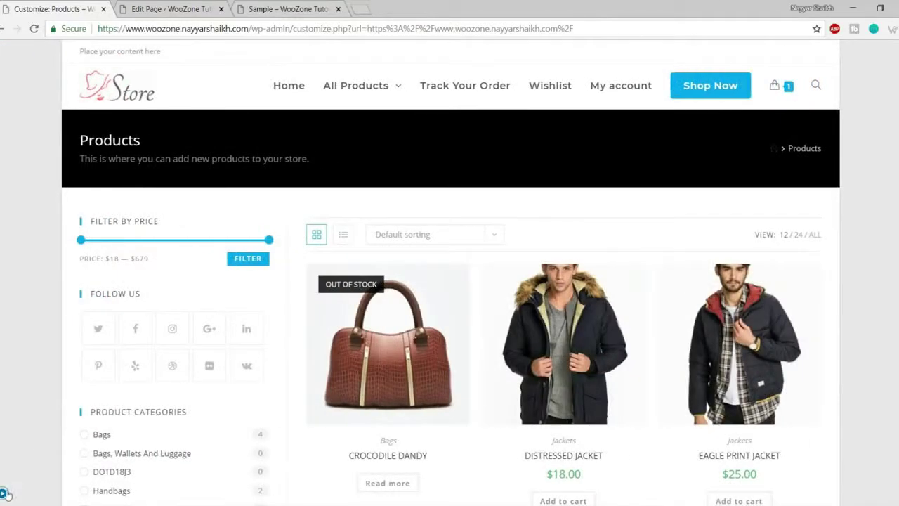
click(7, 494)
click(5, 89)
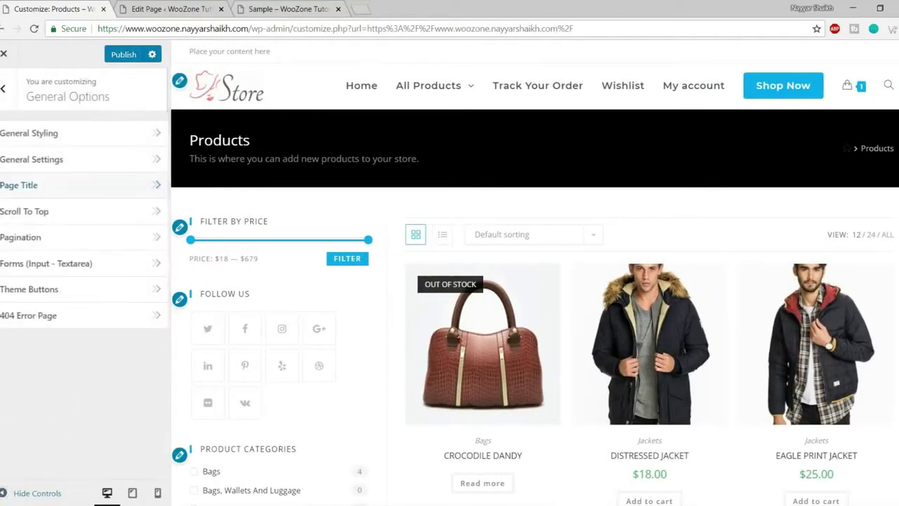
- Open Scroll To Top settings and test the existing button in the preview
click(56, 218)
scroll(434, 261, down, 5)
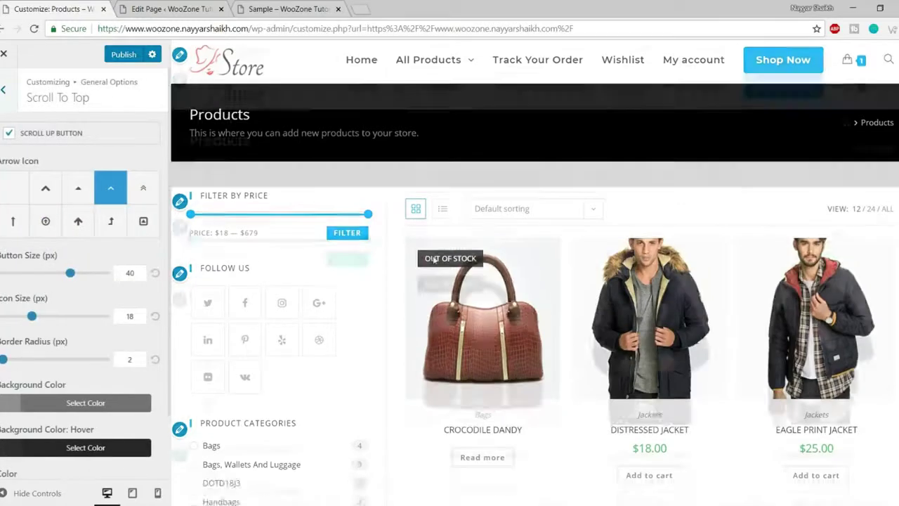
scroll(433, 261, down, 4)
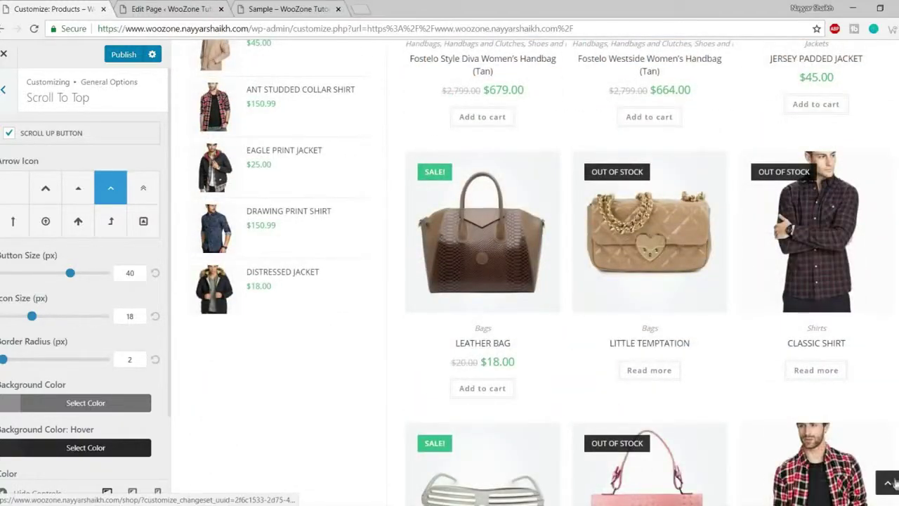
click(886, 486)
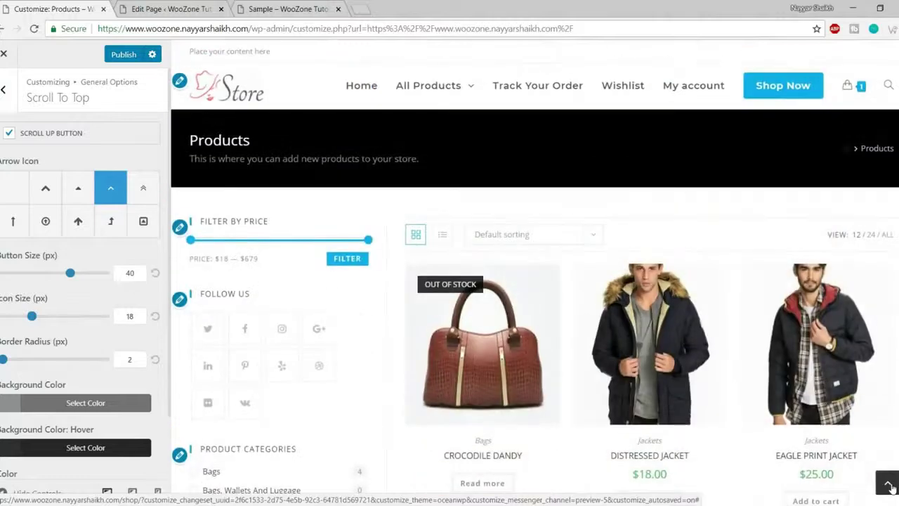
scroll(782, 364, down, 4)
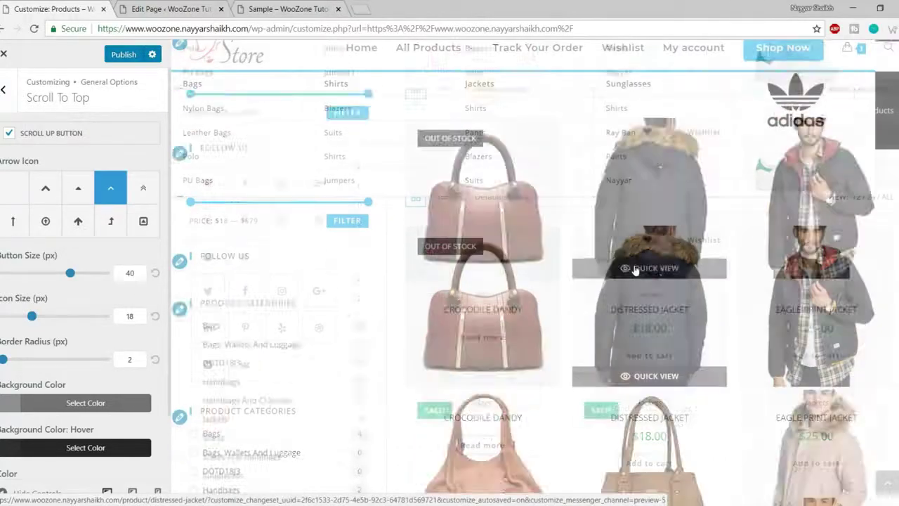
scroll(781, 364, down, 1)
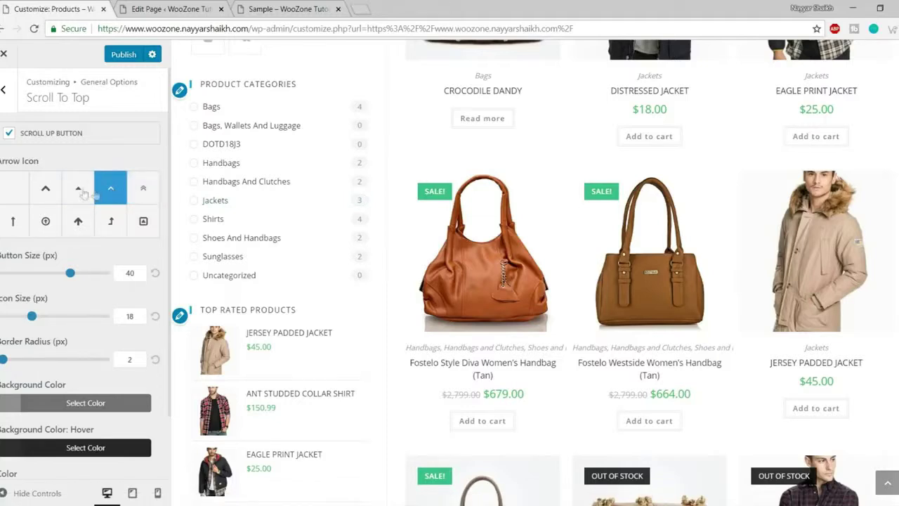
- Use a chevron arrow, button size 60, icon size 46, border radius 54, and test it
click(47, 187)
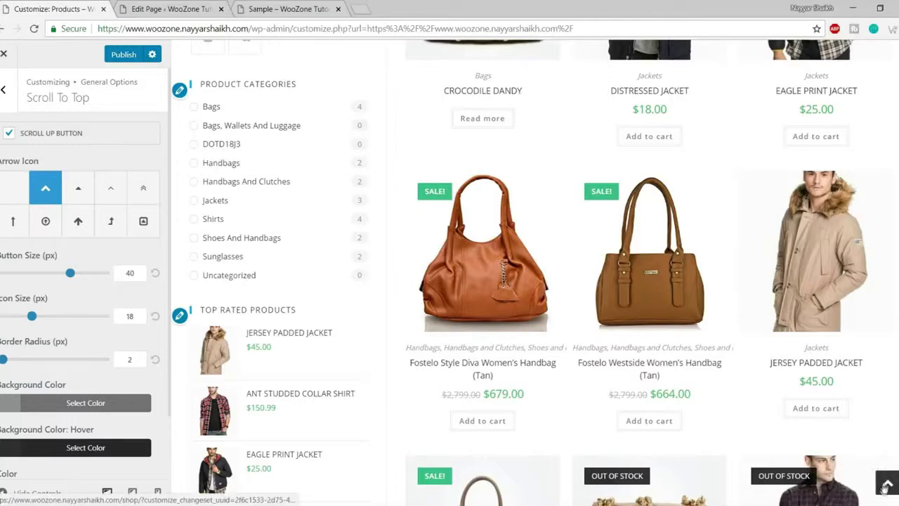
drag(70, 273, 123, 271)
text(80)
key(ctrl+z)
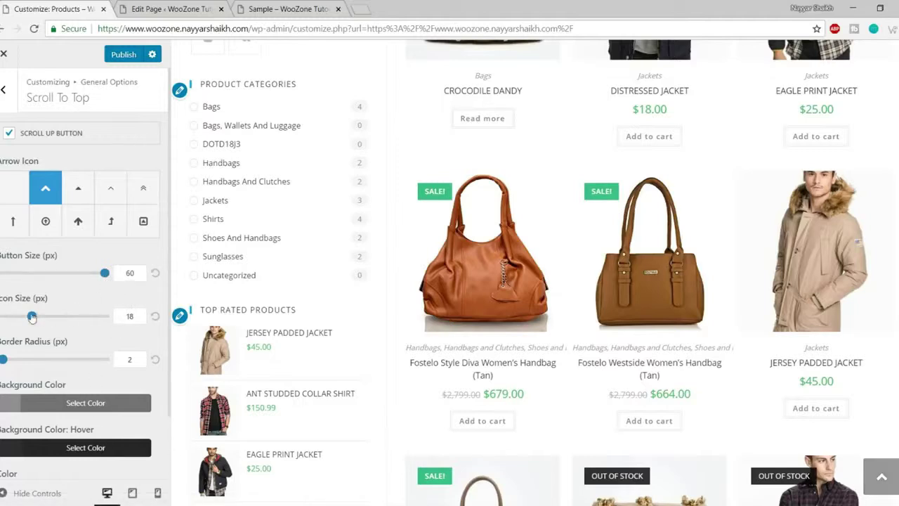
drag(31, 317, 83, 324)
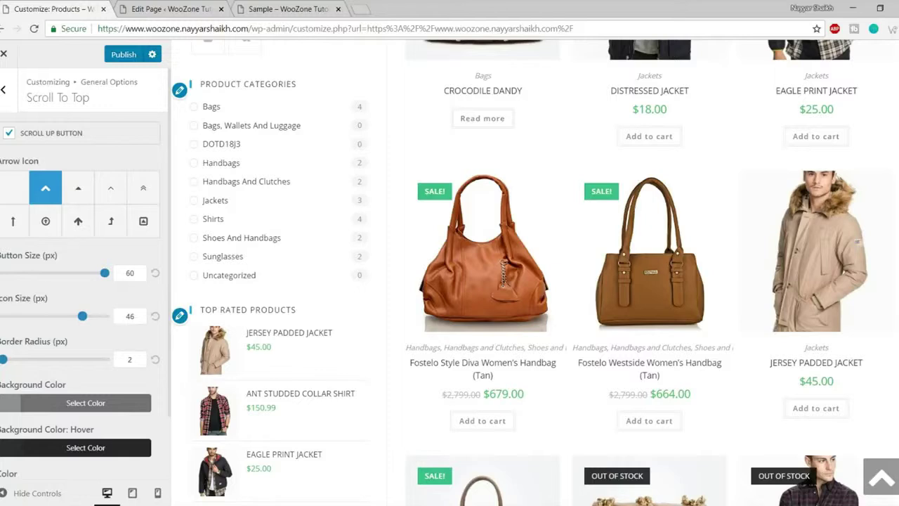
drag(5, 360, 55, 364)
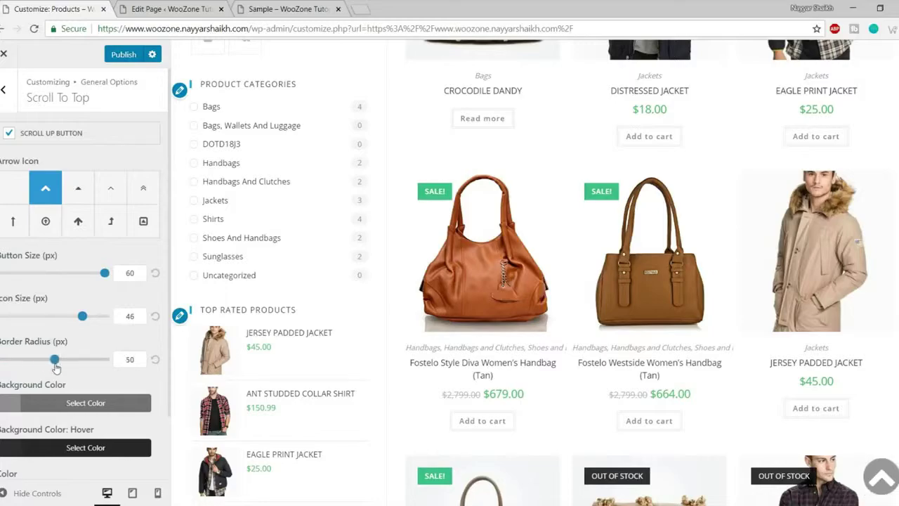
click(879, 480)
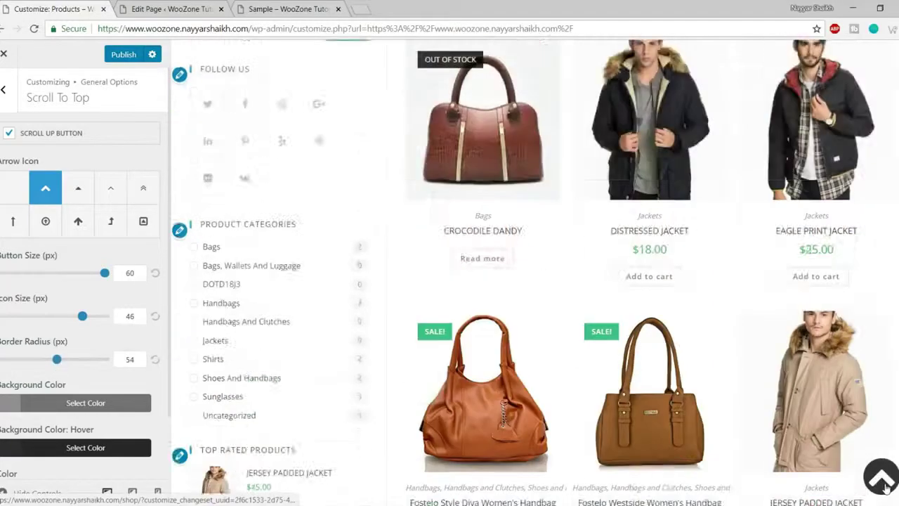
scroll(852, 479, down, 6)
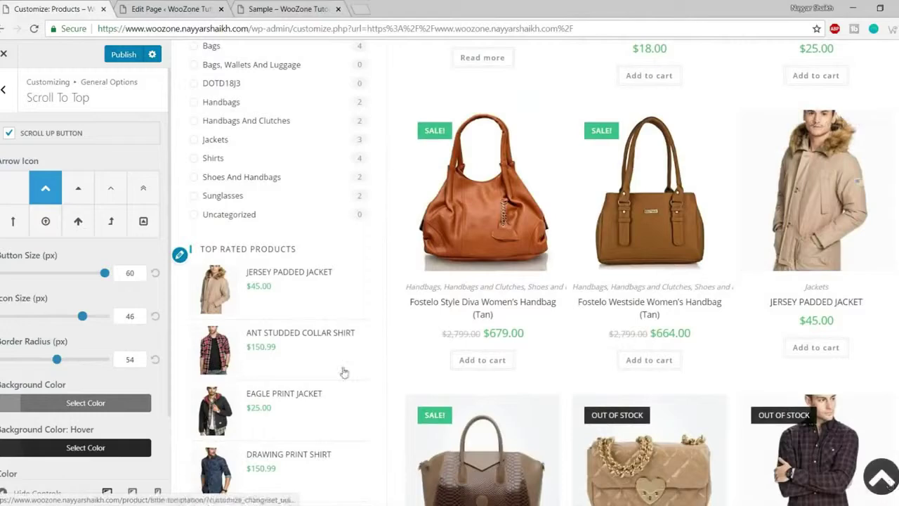
scroll(134, 424, down, 1)
- Make the scroll-to-top button background red with a yellow hover background
click(99, 331)
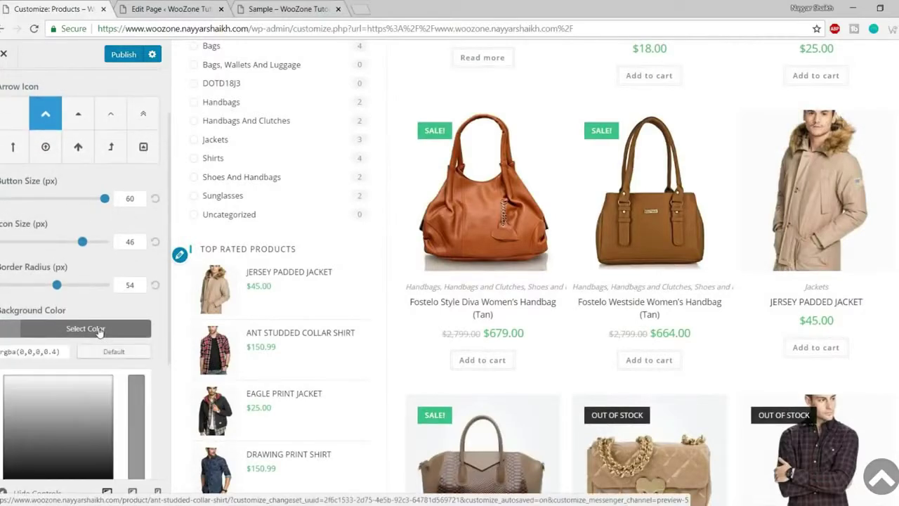
scroll(77, 389, down, 2)
click(37, 372)
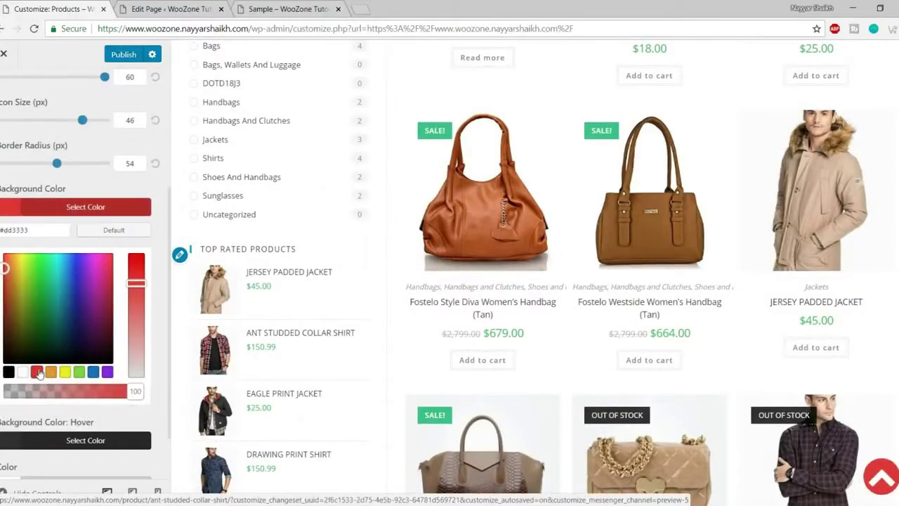
click(109, 212)
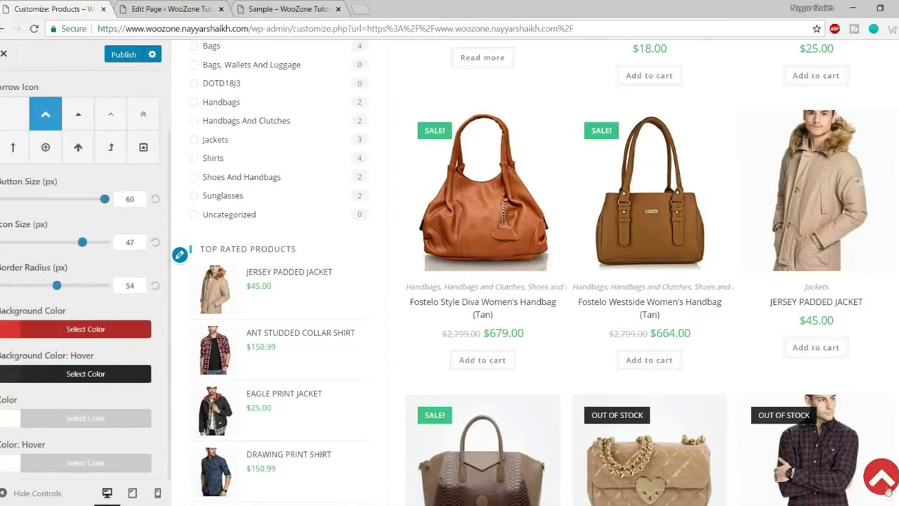
click(121, 374)
scroll(121, 386, down, 3)
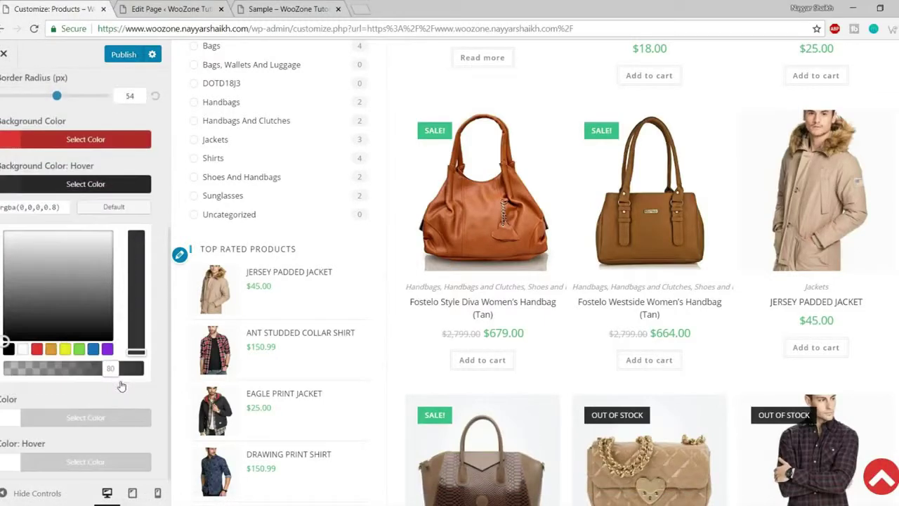
click(65, 350)
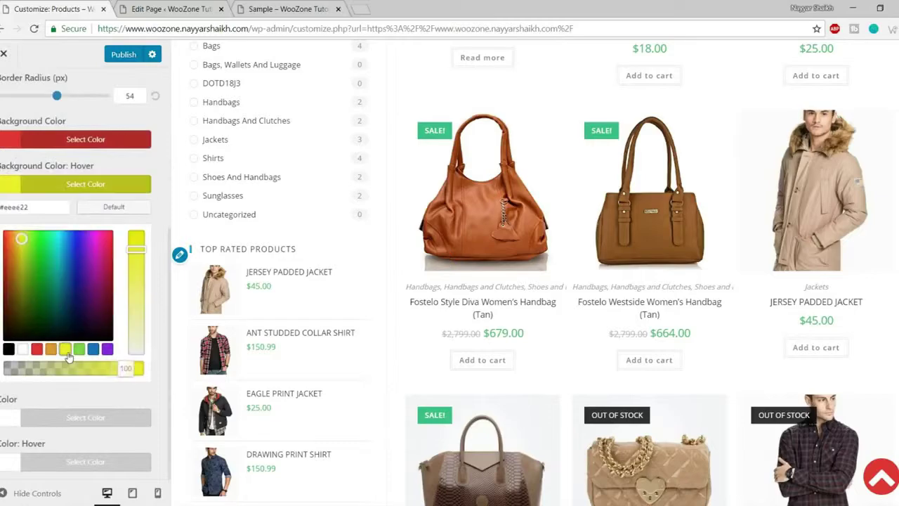
click(103, 186)
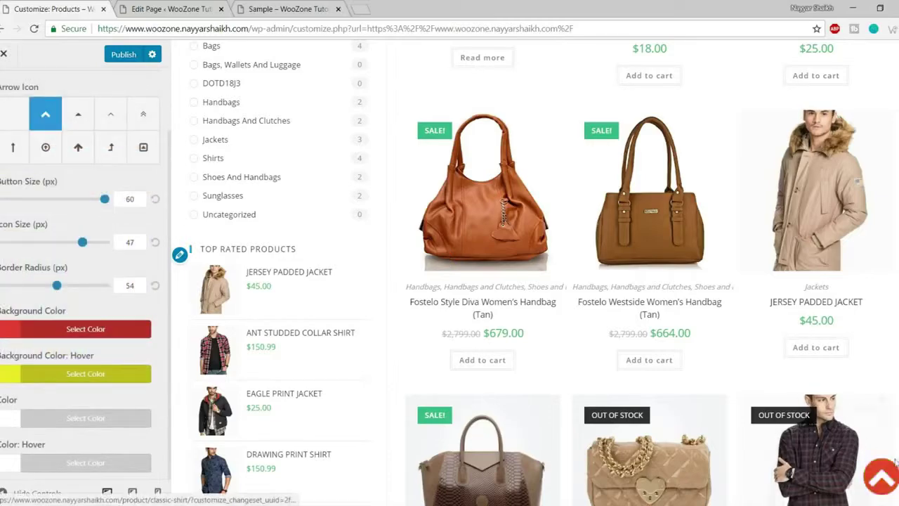
- Test the button's hover colour, preview full-width, then open Pagination settings
click(886, 482)
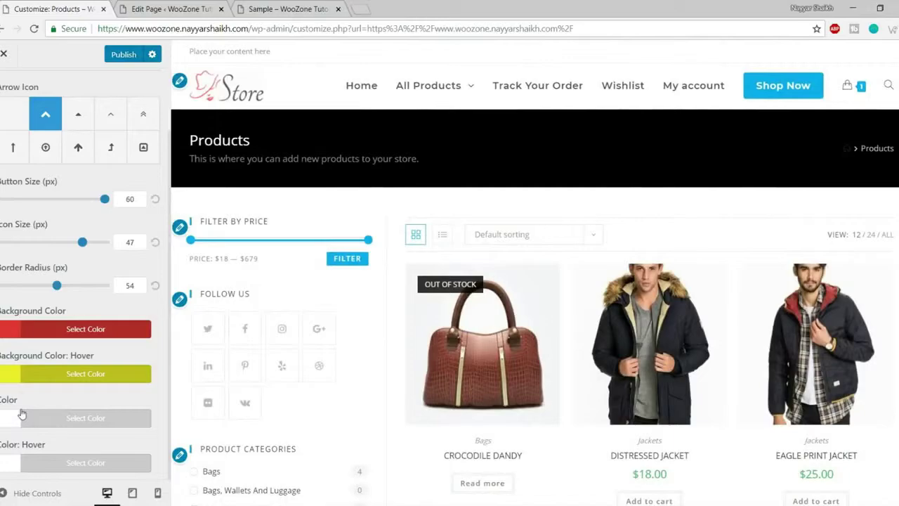
click(28, 493)
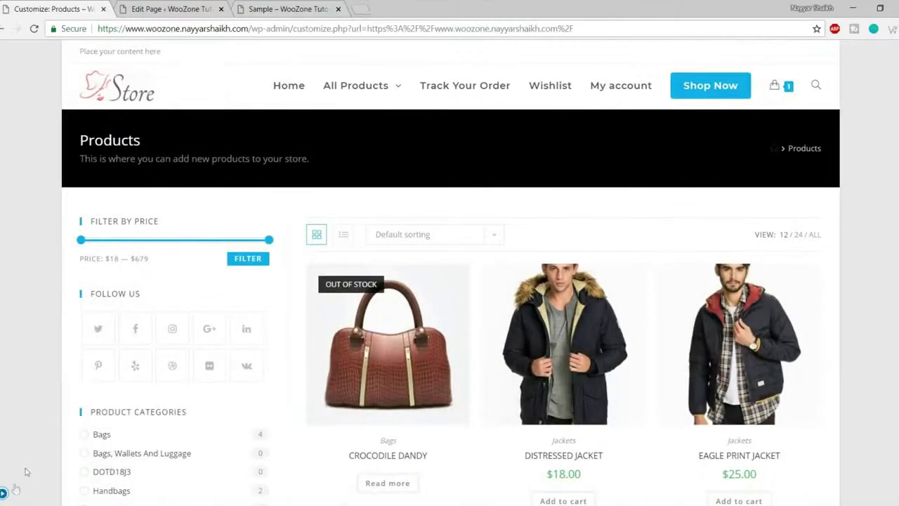
click(5, 494)
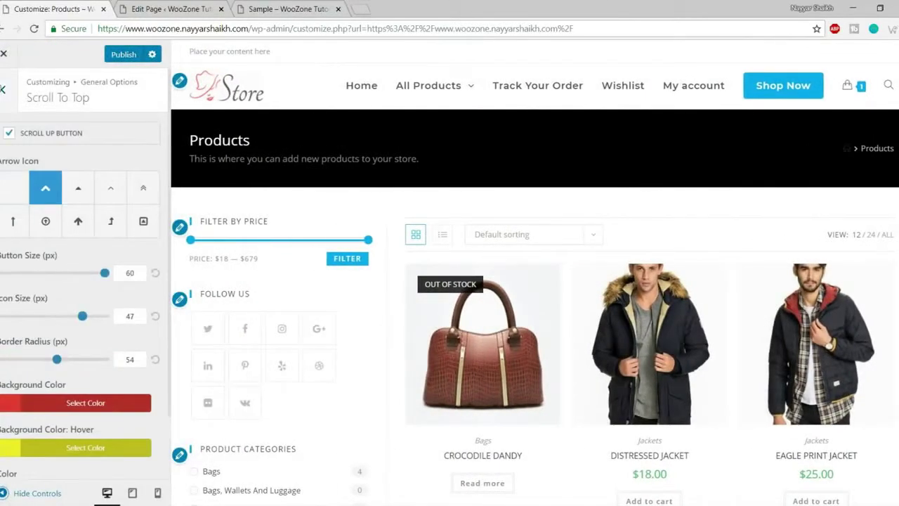
click(3, 89)
click(76, 238)
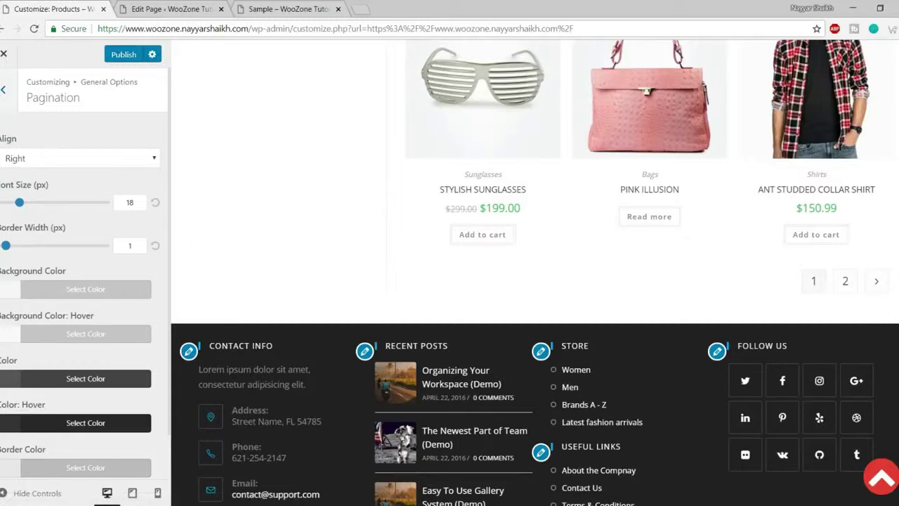
- Center-align pagination, try larger font and border, reset them to 18 px and 1 px
click(96, 161)
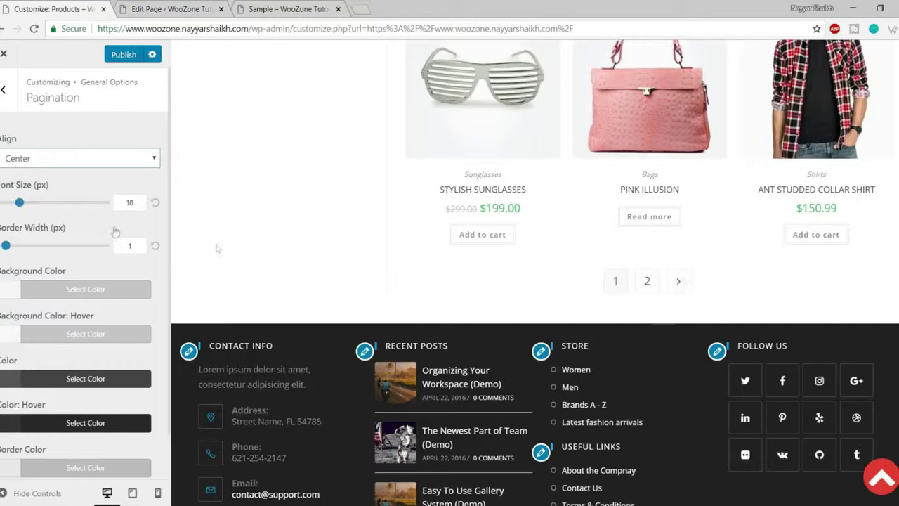
drag(20, 202, 72, 203)
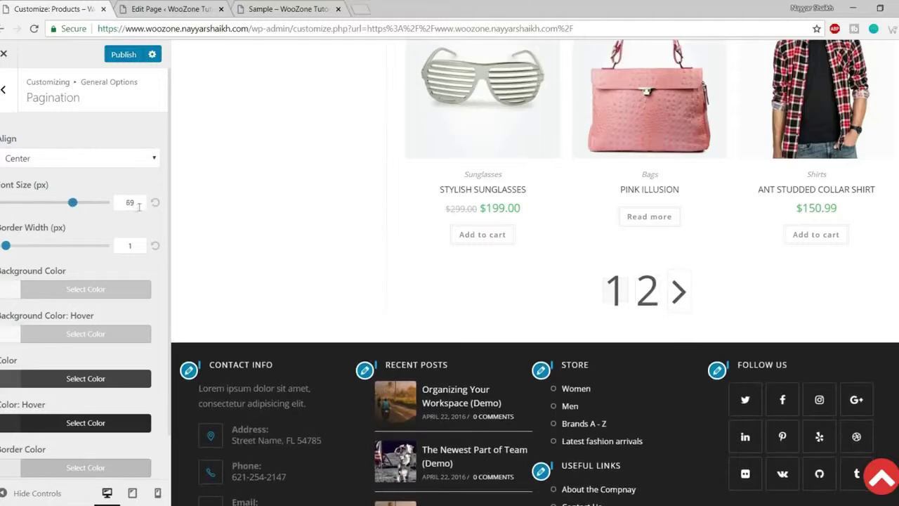
drag(19, 247, 78, 246)
click(155, 203)
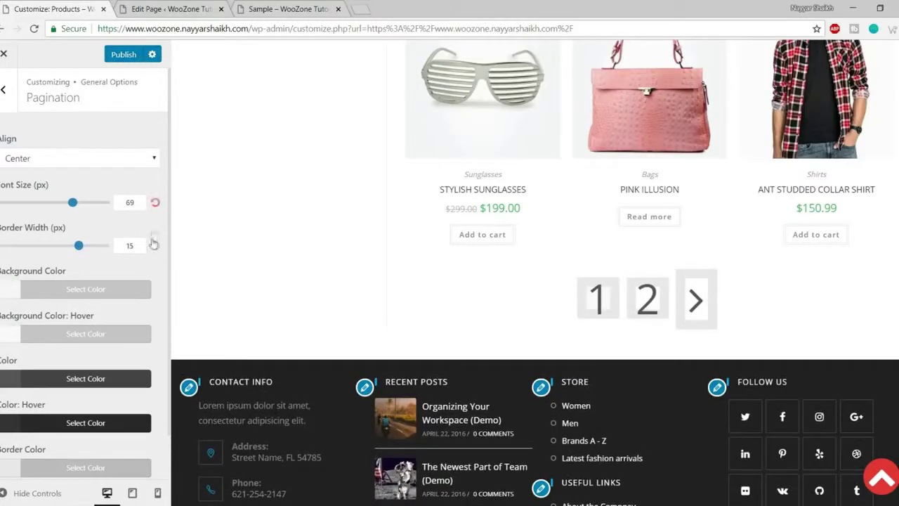
click(156, 246)
scroll(81, 280, down, 1)
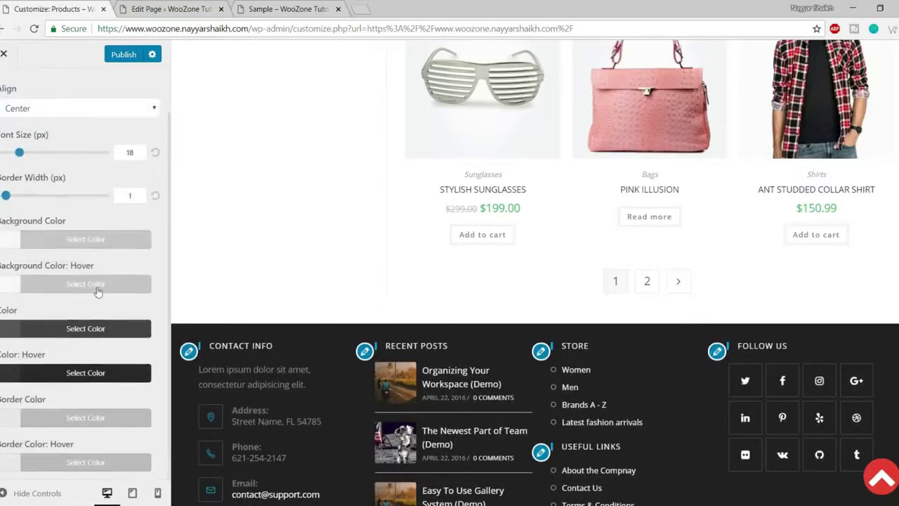
scroll(74, 455, up, 1)
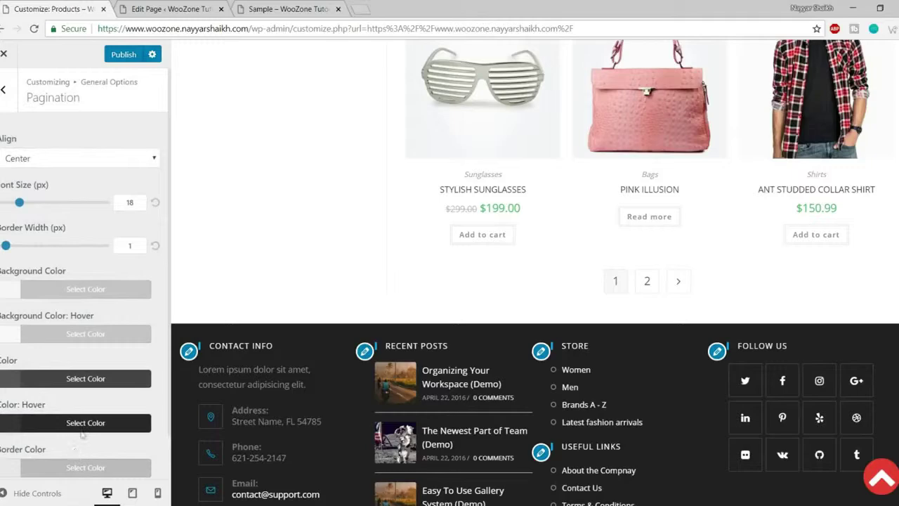
click(8, 105)
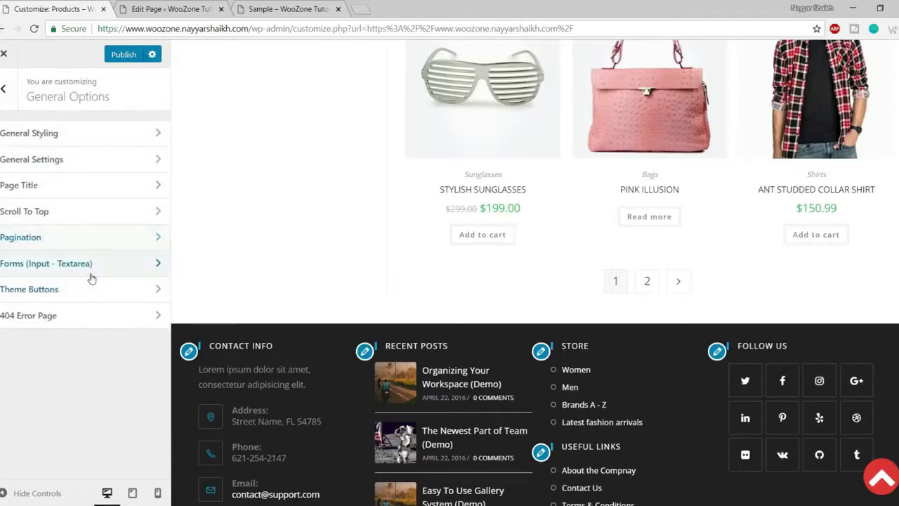
- Look through the Forms field styling settings
click(90, 270)
scroll(548, 330, down, 1)
scroll(552, 335, up, 5)
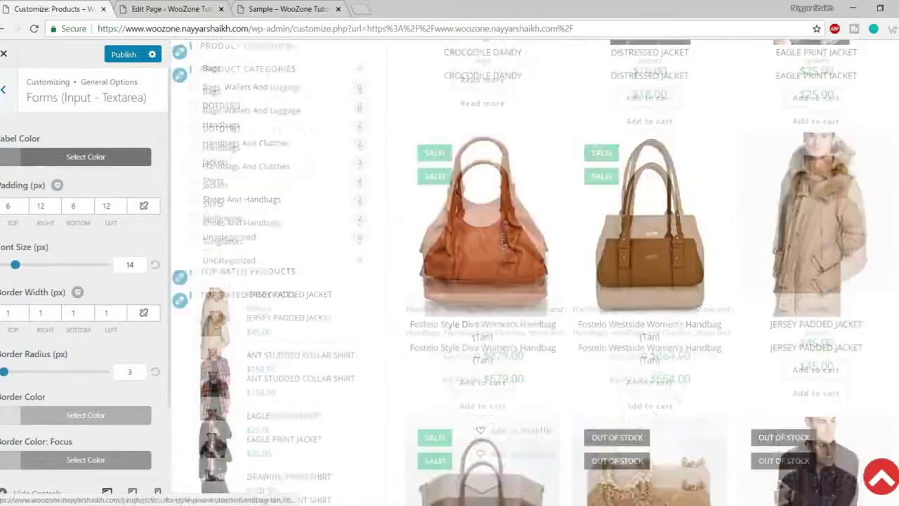
scroll(492, 316, down, 5)
scroll(70, 372, down, 1)
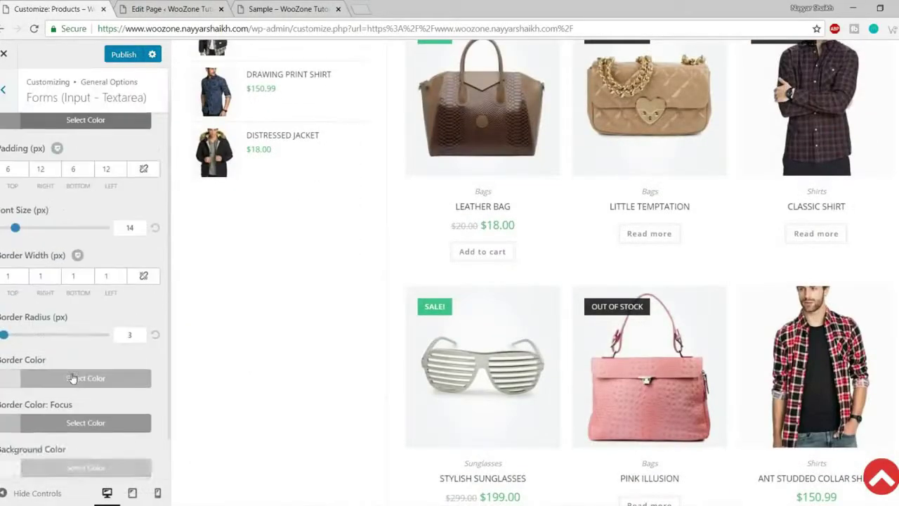
scroll(72, 379, up, 1)
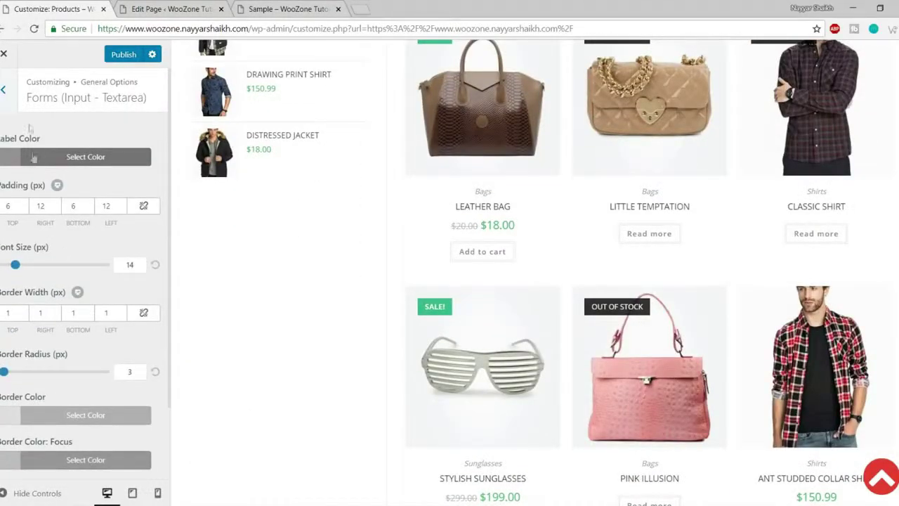
- Switch to Theme Buttons, showing 14/20/14/20 px padding and 0 px border radius
click(3, 88)
click(83, 295)
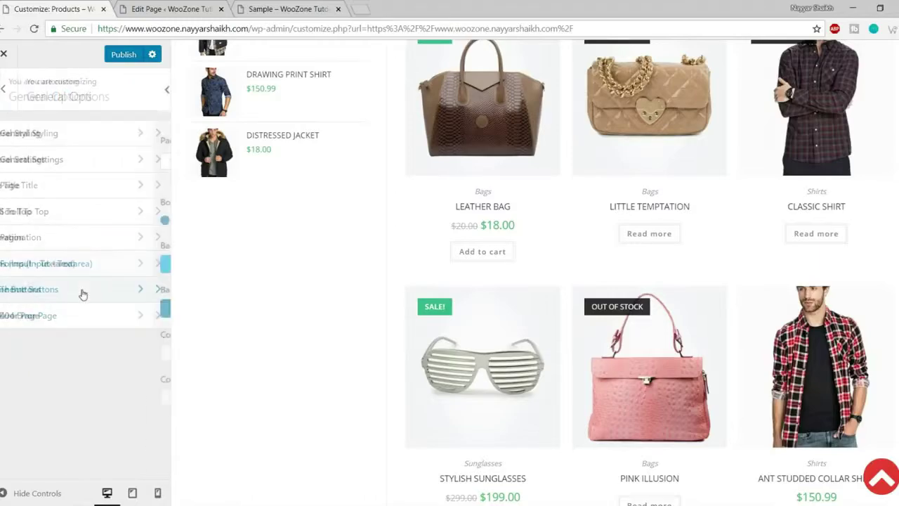
scroll(330, 316, down, 5)
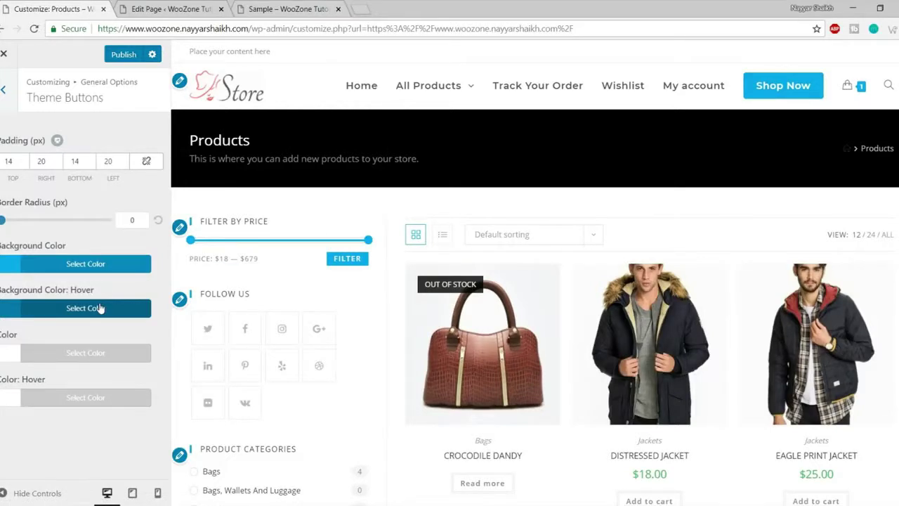
- Set the theme button background colour to red
click(79, 263)
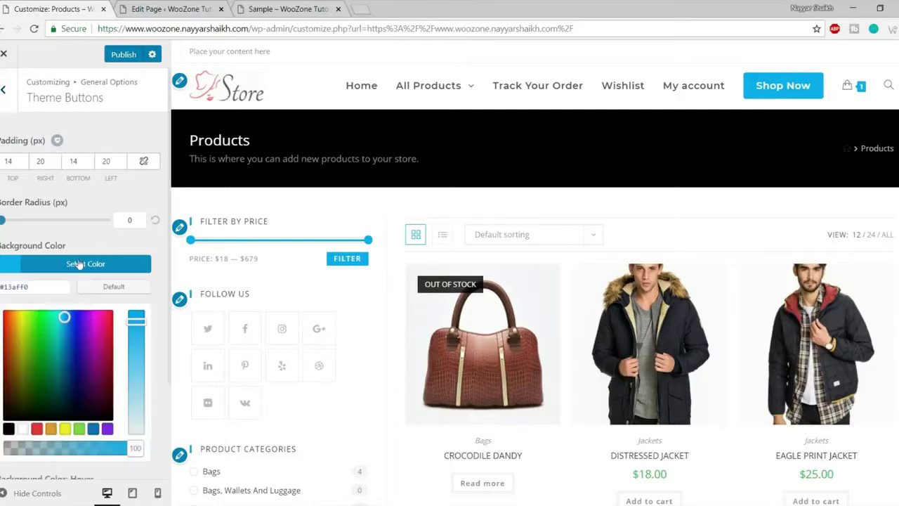
click(37, 429)
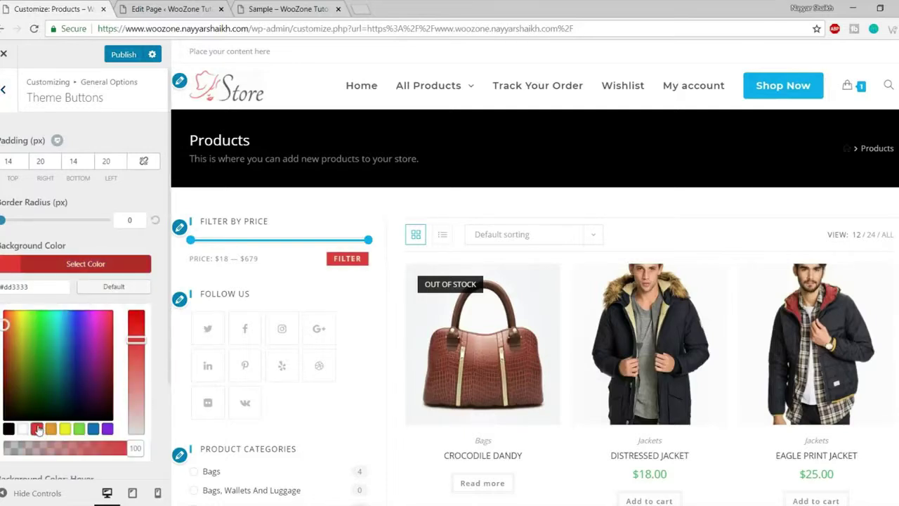
click(97, 267)
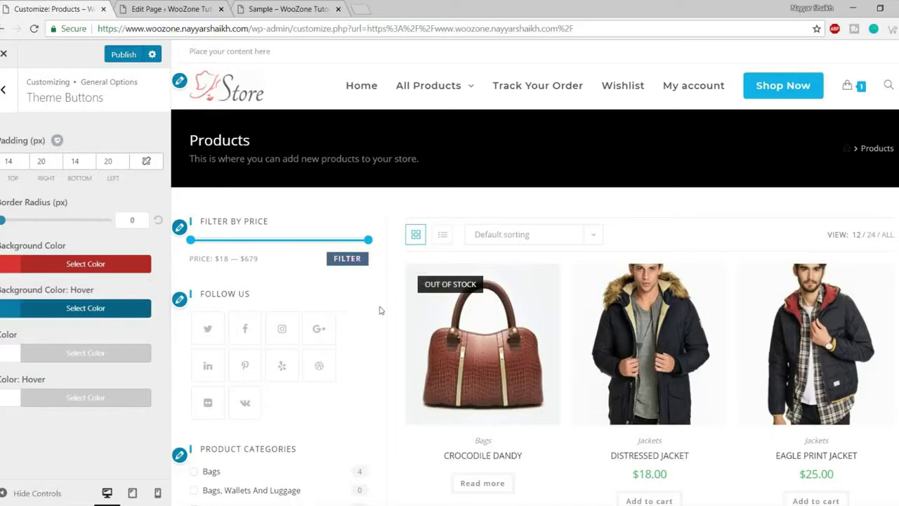
- Make the button hover background black, after trying white, and return to General Options
click(85, 308)
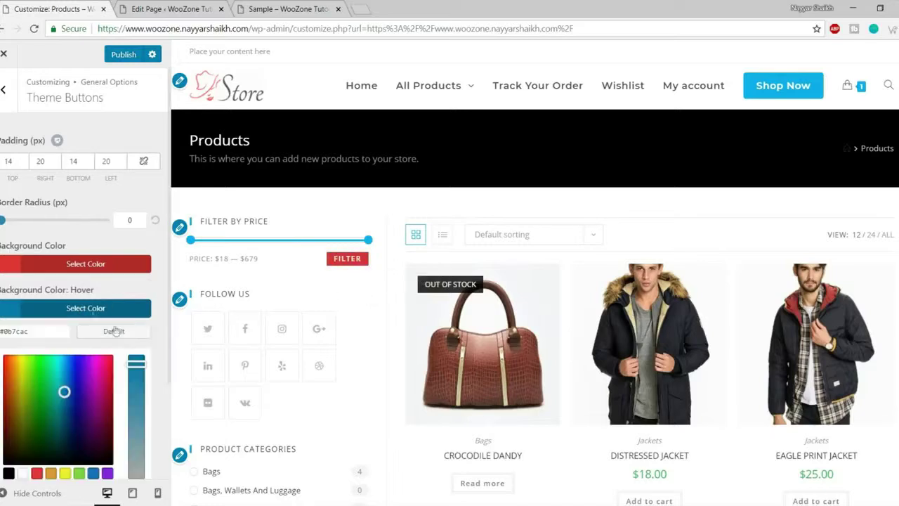
scroll(112, 381, down, 1)
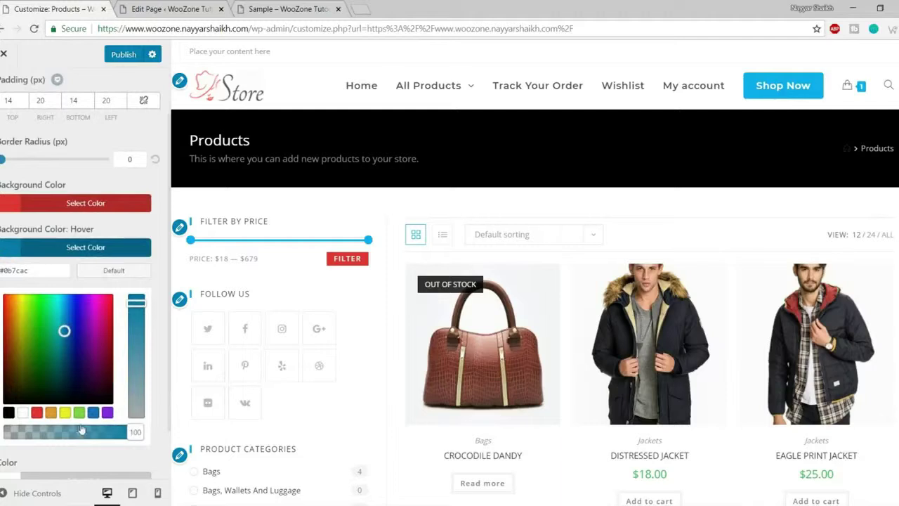
click(23, 414)
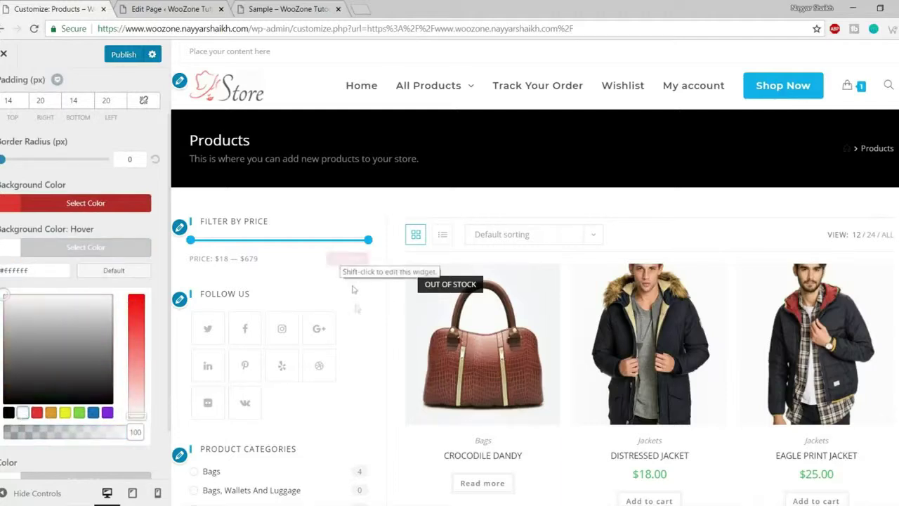
click(9, 413)
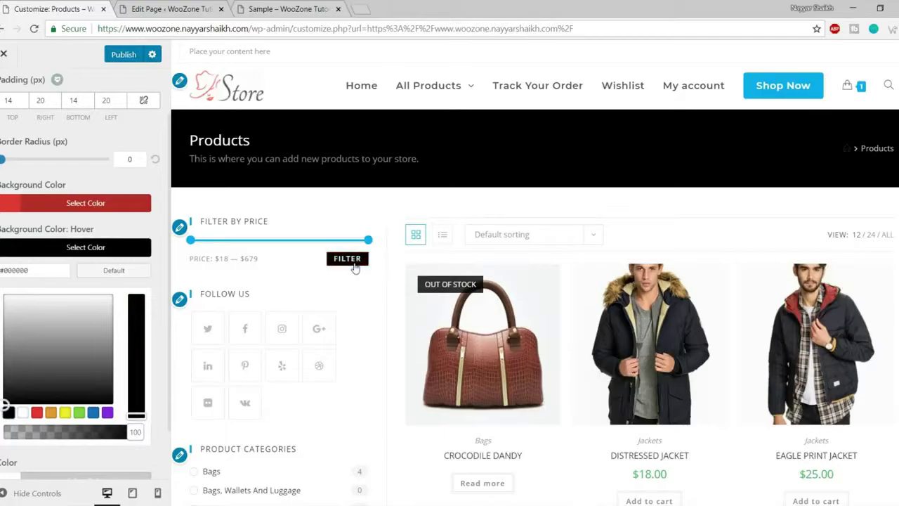
scroll(354, 323, down, 9)
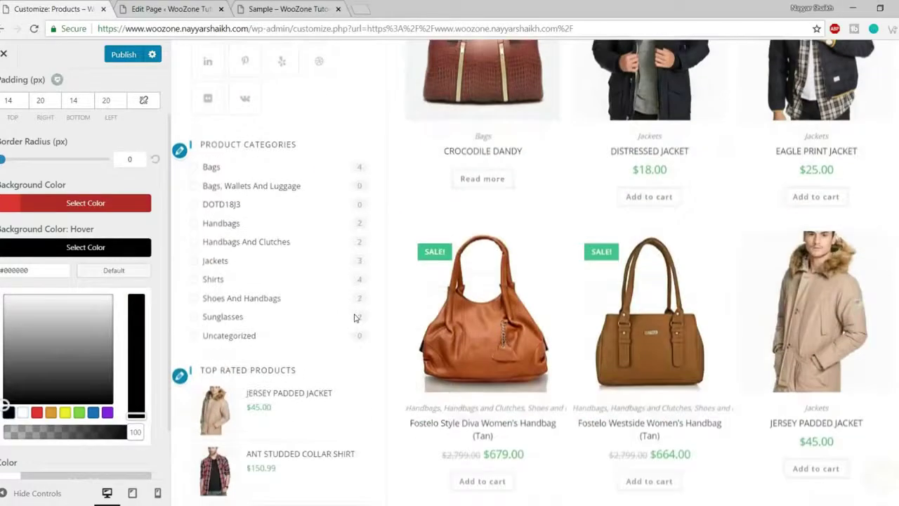
scroll(354, 332, down, 8)
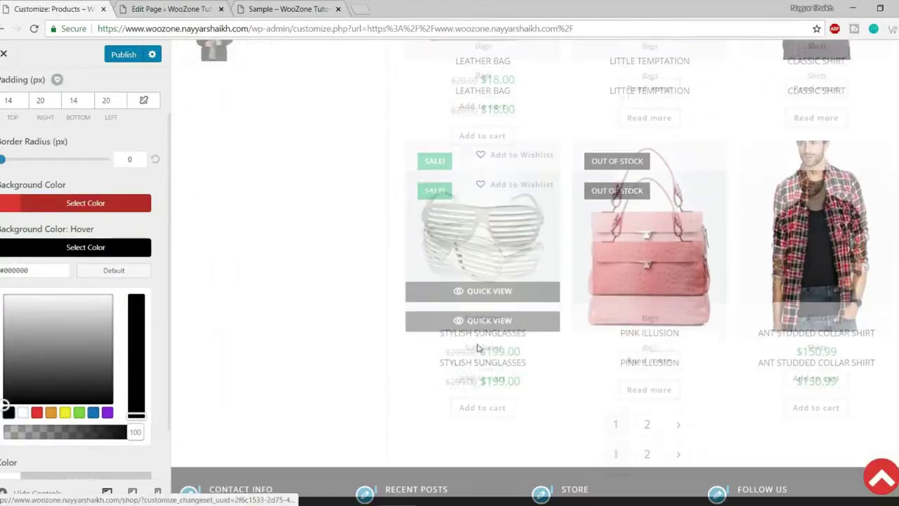
scroll(148, 281, up, 2)
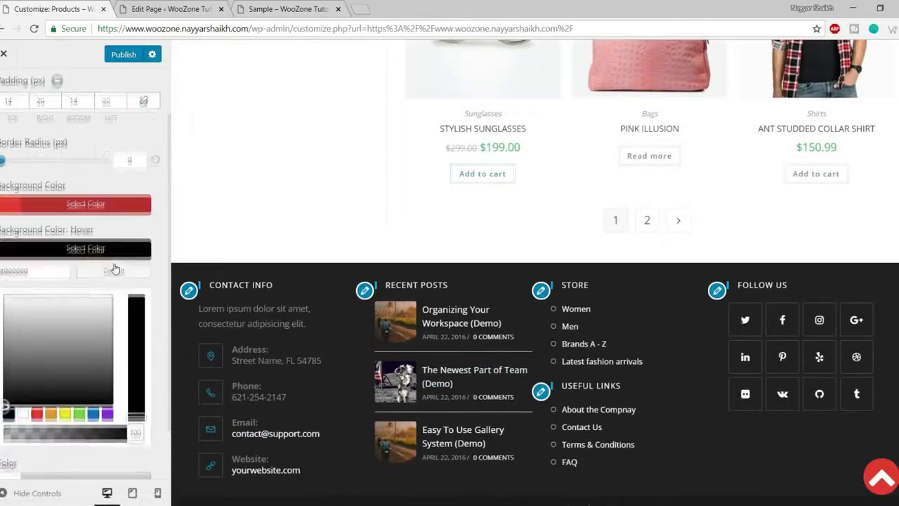
scroll(161, 295, down, 3)
scroll(155, 347, up, 3)
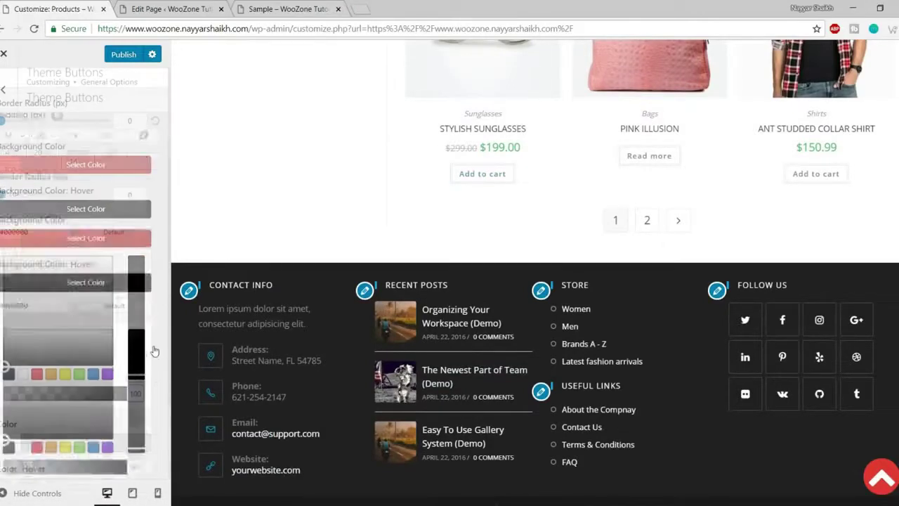
scroll(154, 351, down, 3)
click(115, 184)
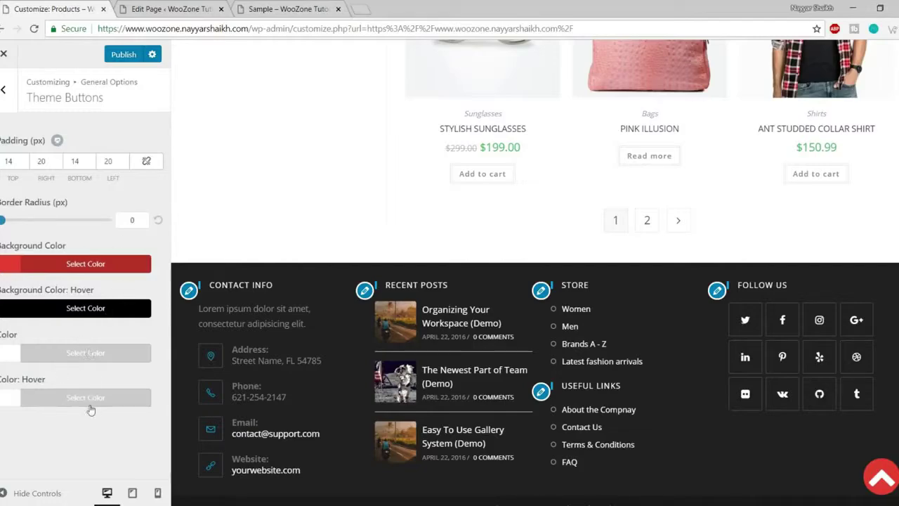
scroll(327, 321, up, 10)
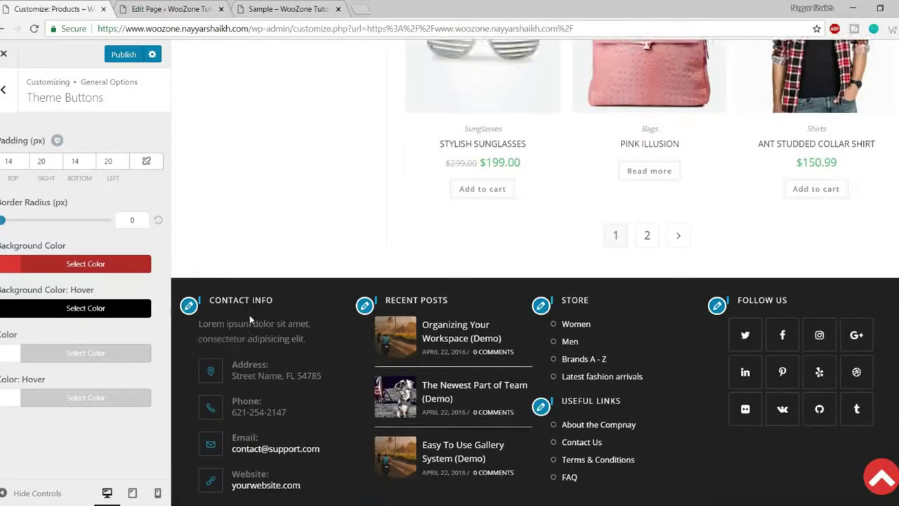
scroll(298, 297, up, 5)
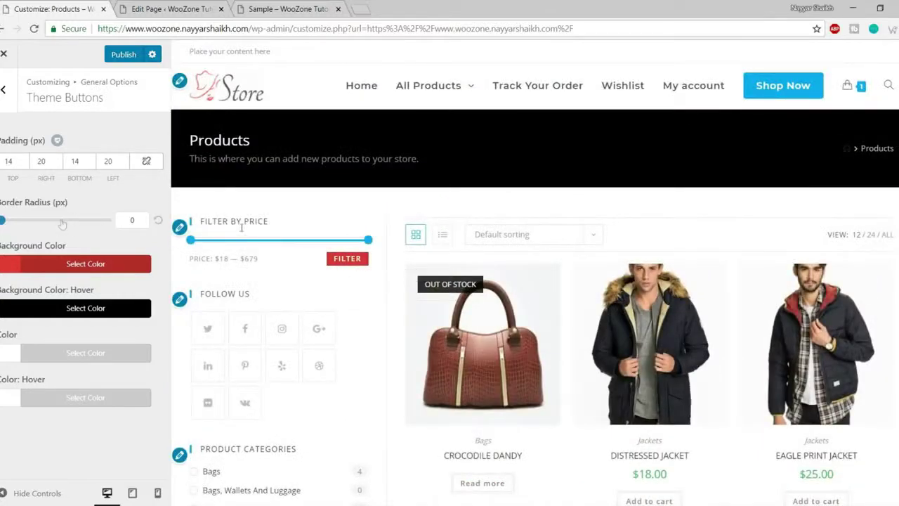
click(3, 89)
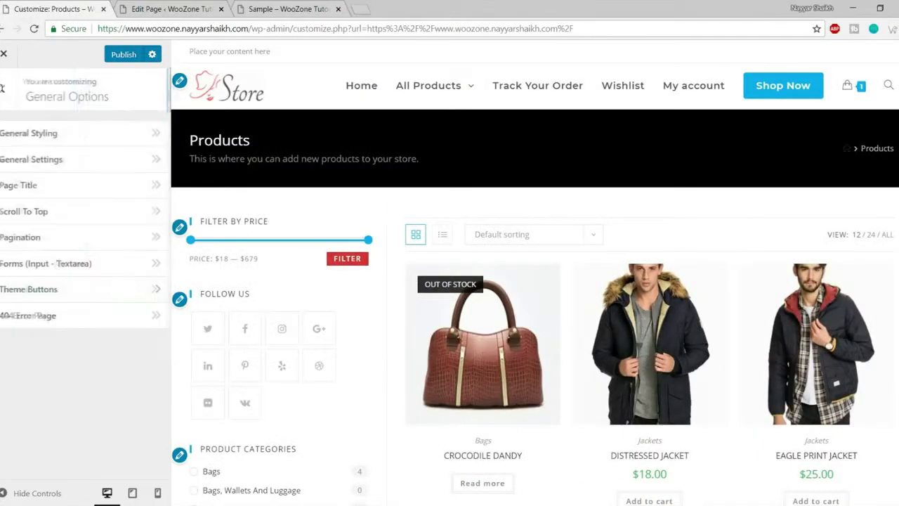
- Open the 404 Error Page settings and leave the template on — Select — with Blank Page off
click(63, 316)
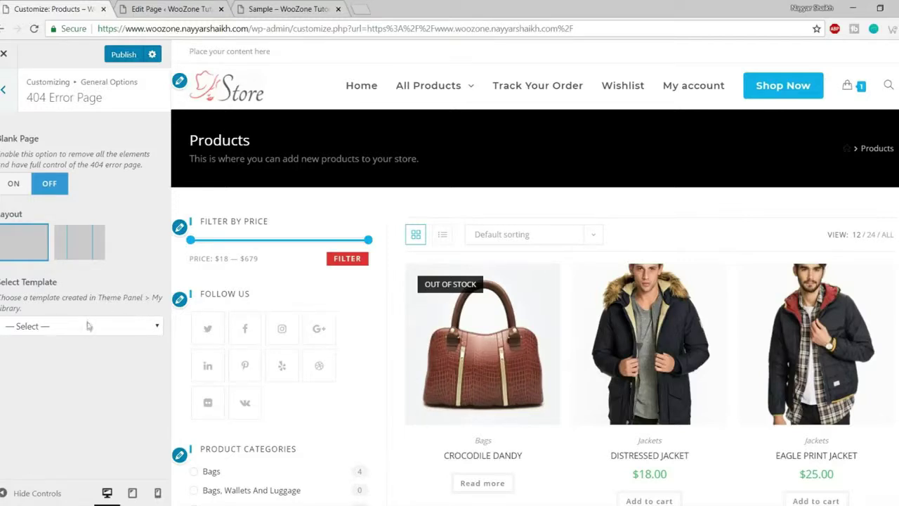
click(90, 324)
click(74, 346)
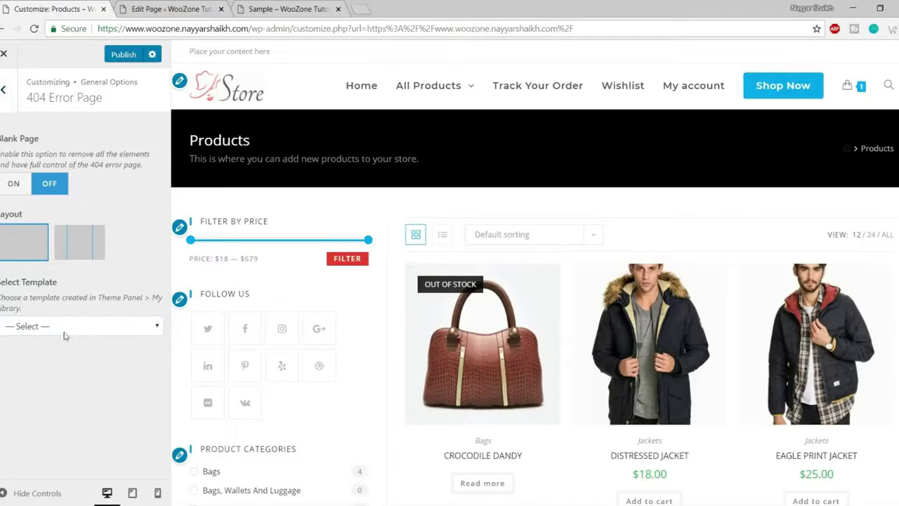
click(66, 329)
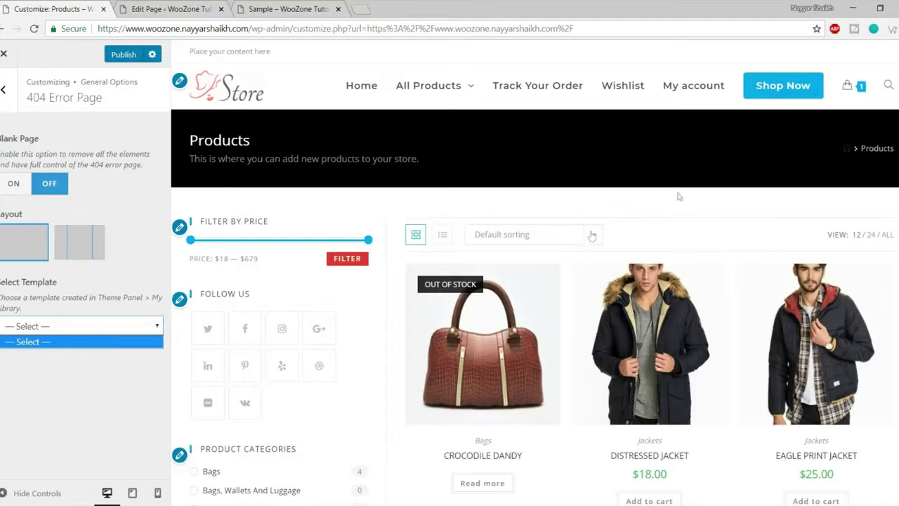
click(889, 87)
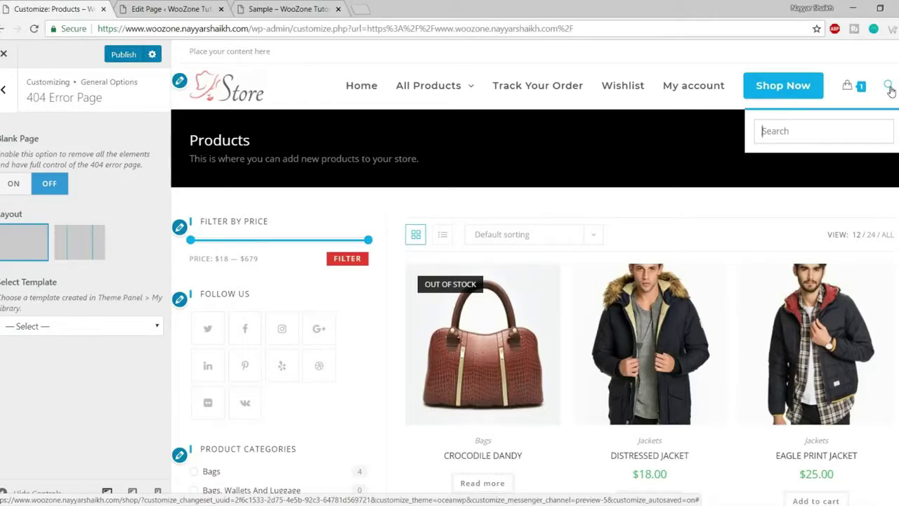
click(889, 87)
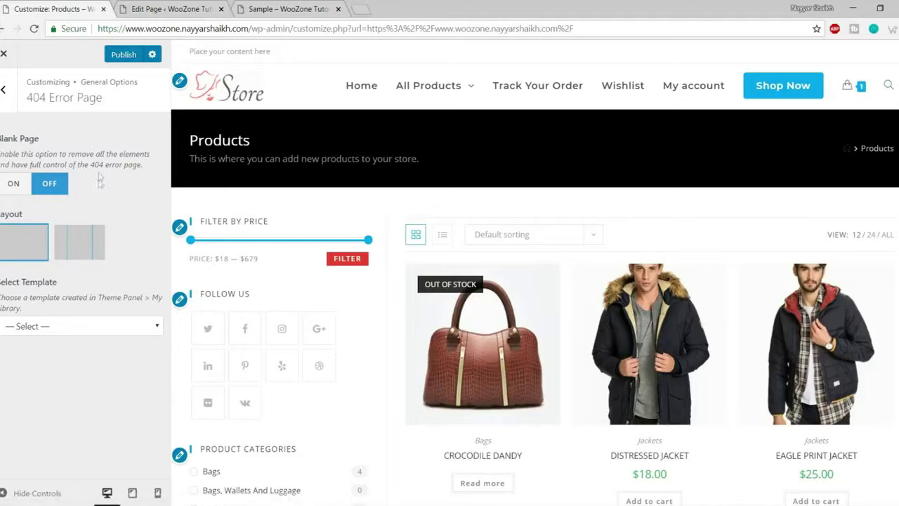
click(4, 90)
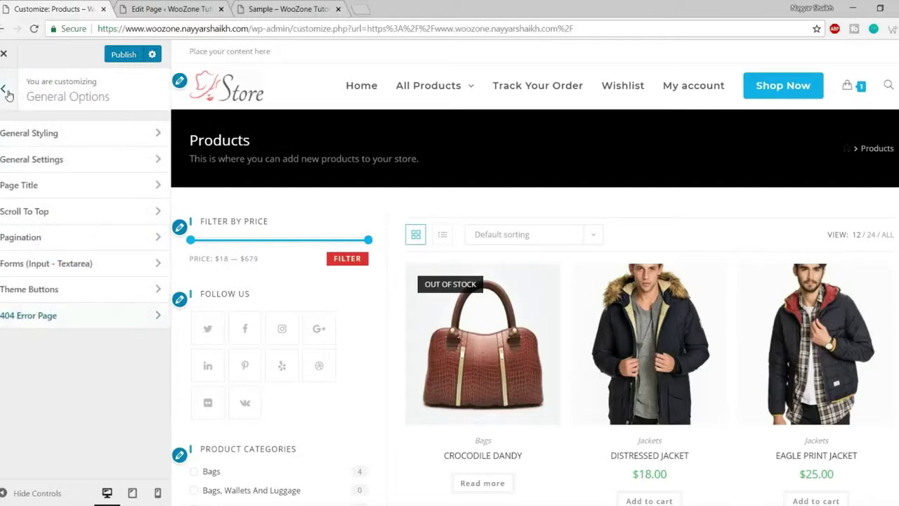
click(4, 90)
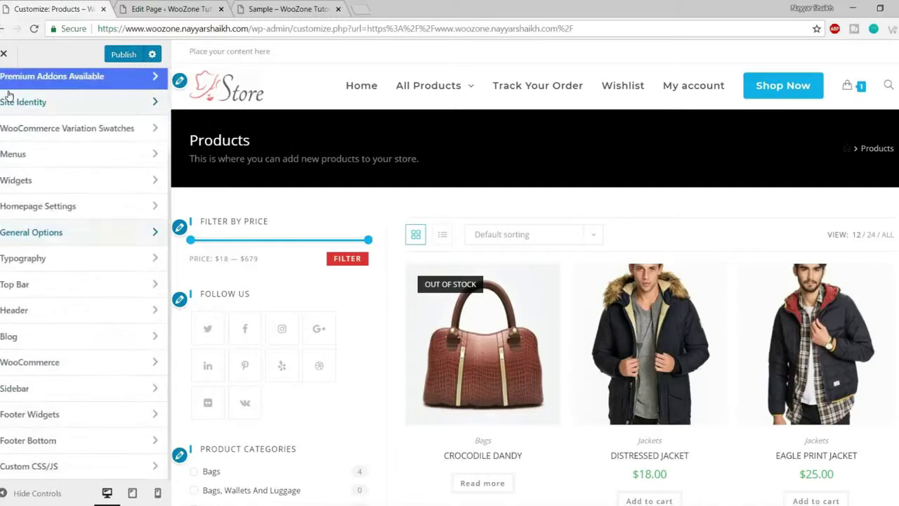
click(62, 236)
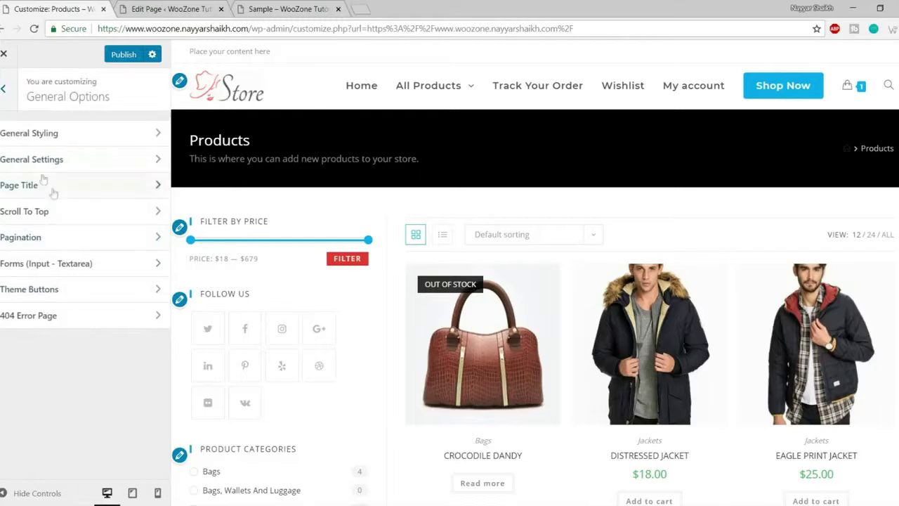
click(5, 90)
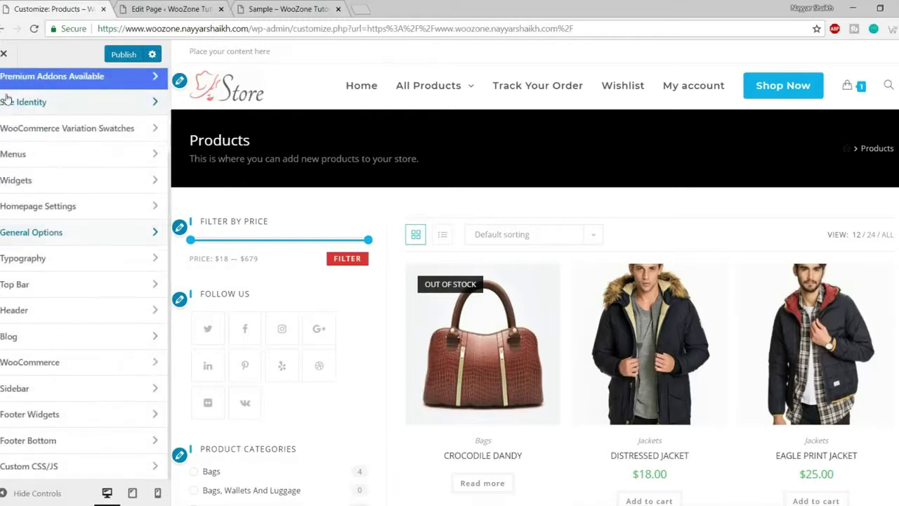
click(50, 261)
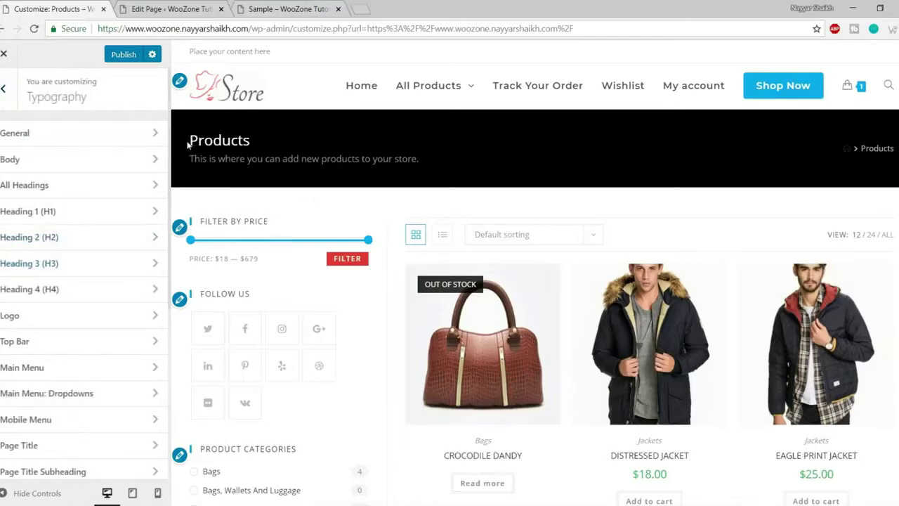
mouse_move(597, 127)
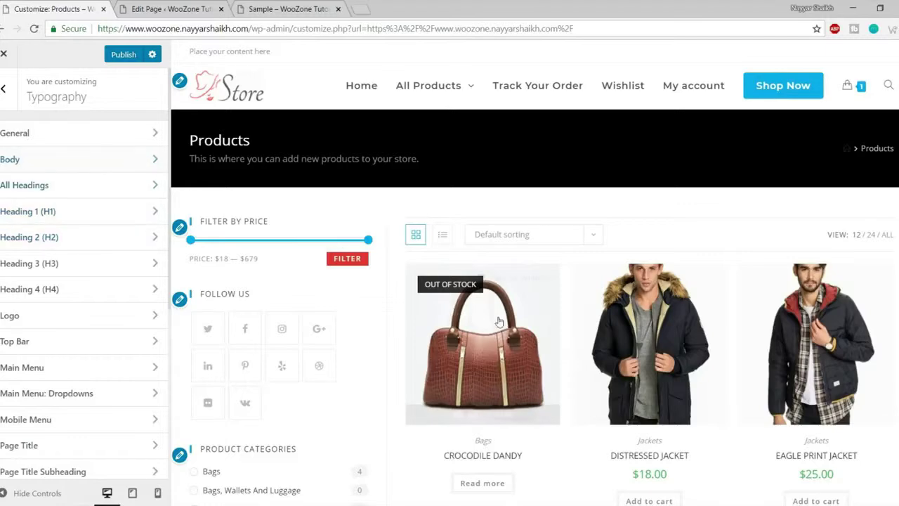
scroll(498, 321, down, 4)
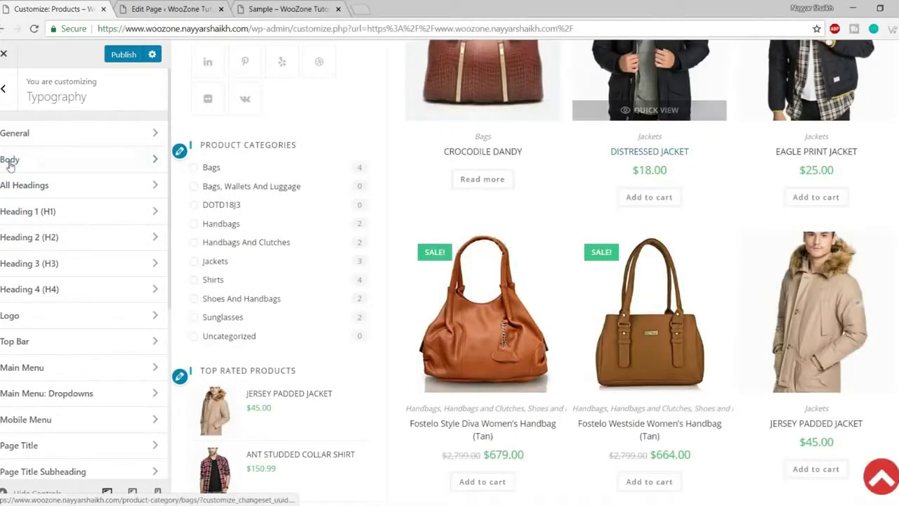
scroll(333, 235, up, 2)
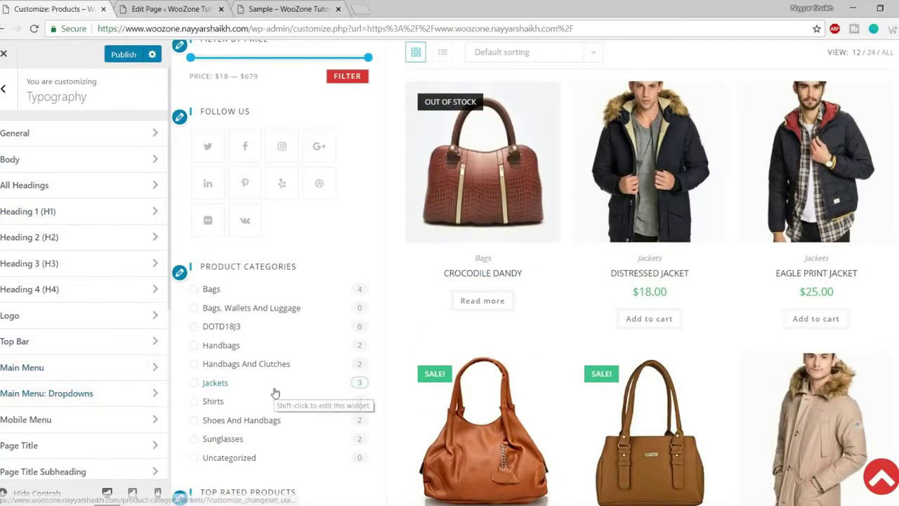
- Set the Main Menu typography to Normal: 400 weight and 14px font size
click(40, 364)
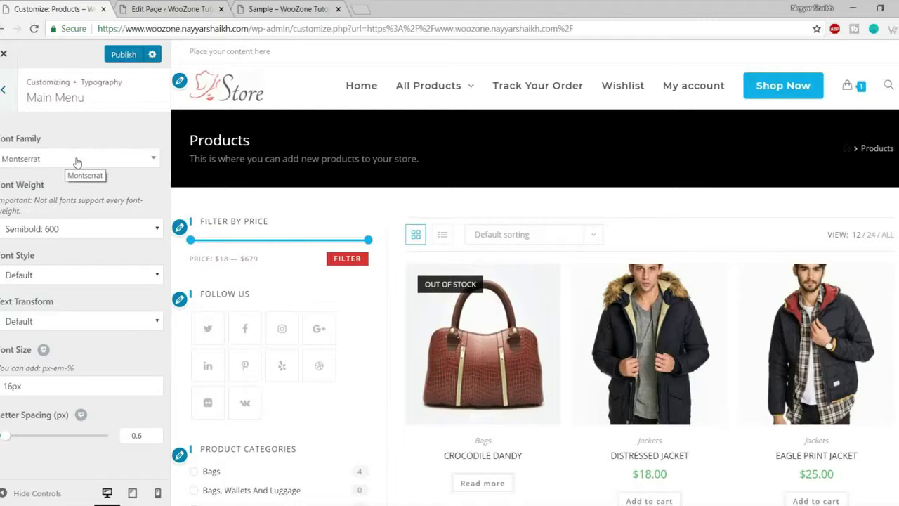
click(77, 228)
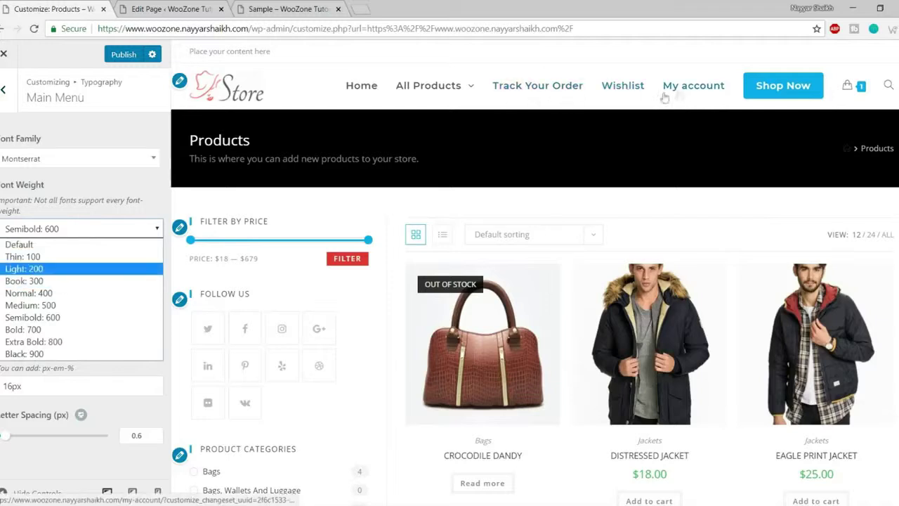
mouse_move(430, 90)
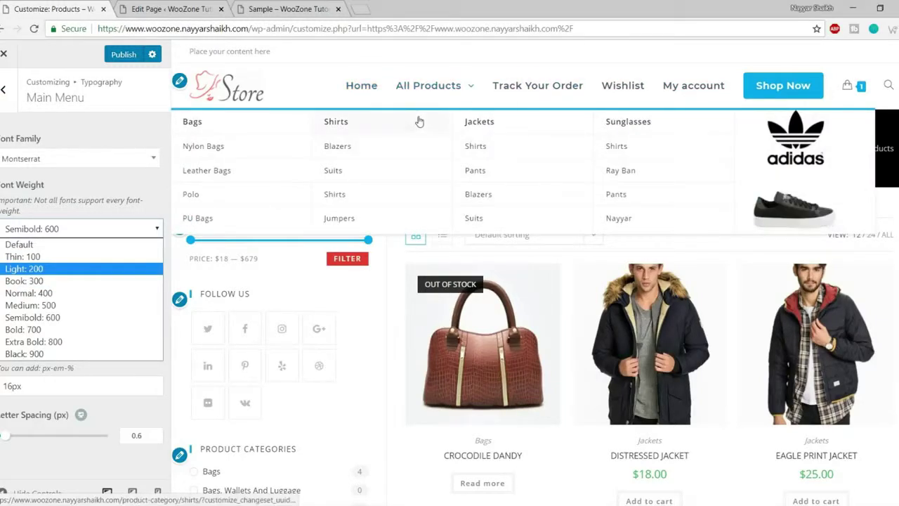
click(26, 270)
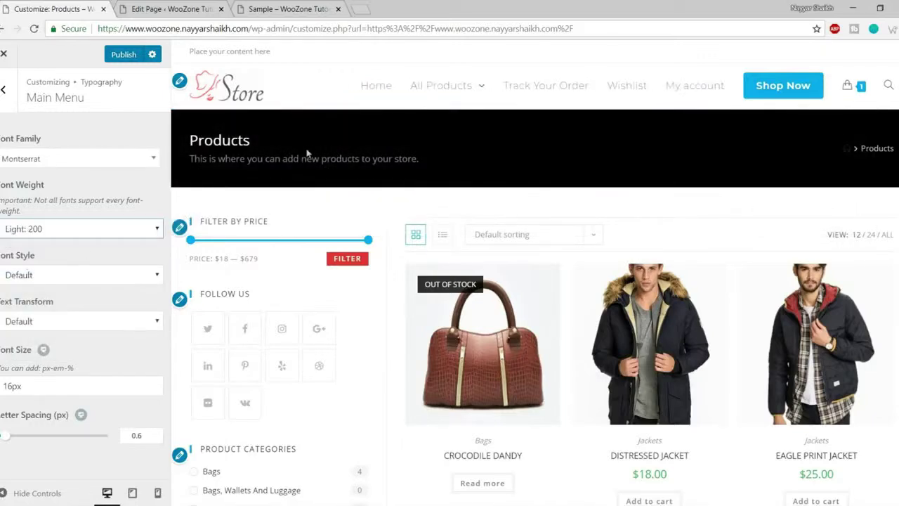
click(54, 232)
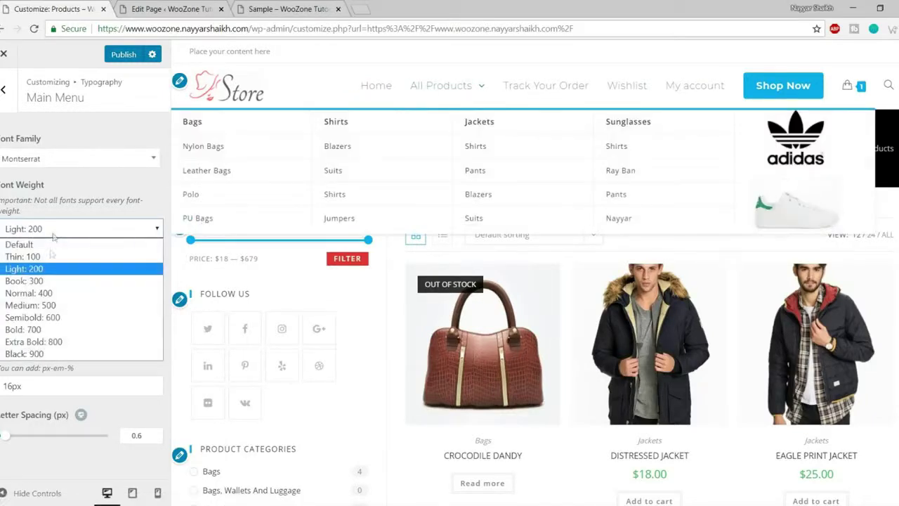
click(28, 287)
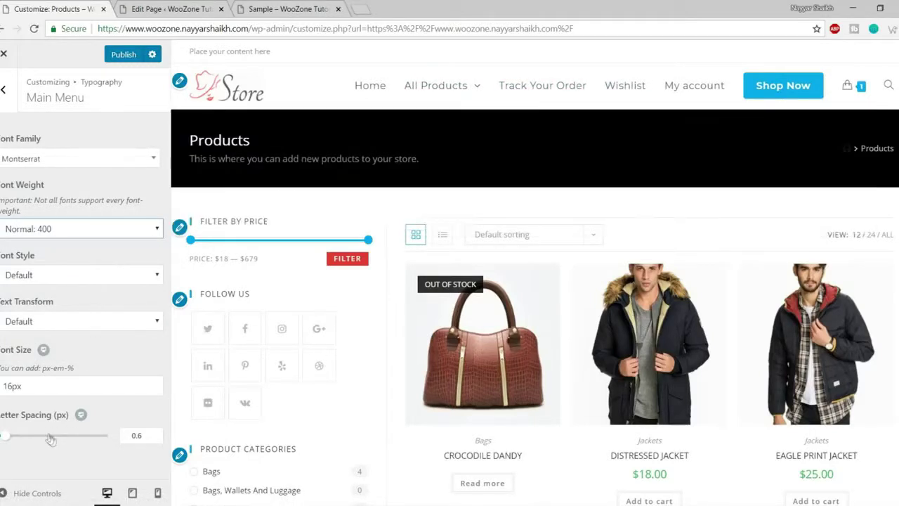
drag(12, 385, 1, 385)
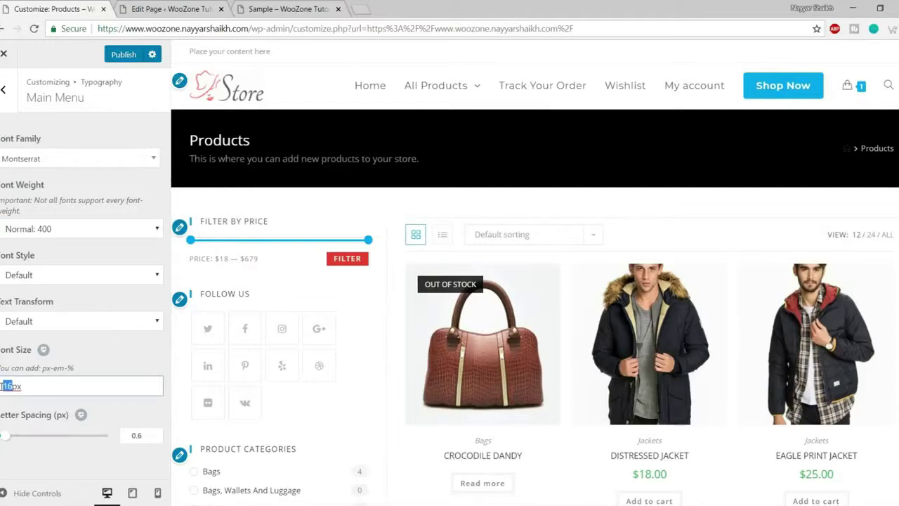
text(14)
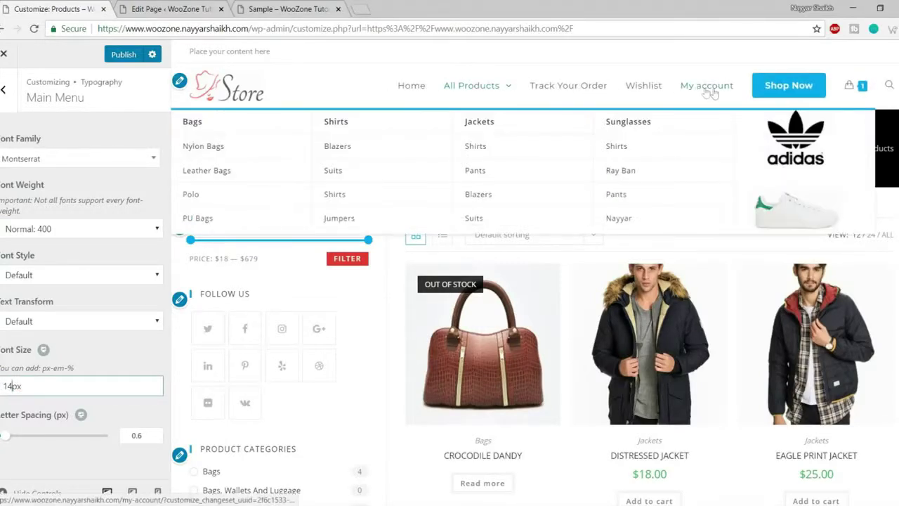
click(3, 89)
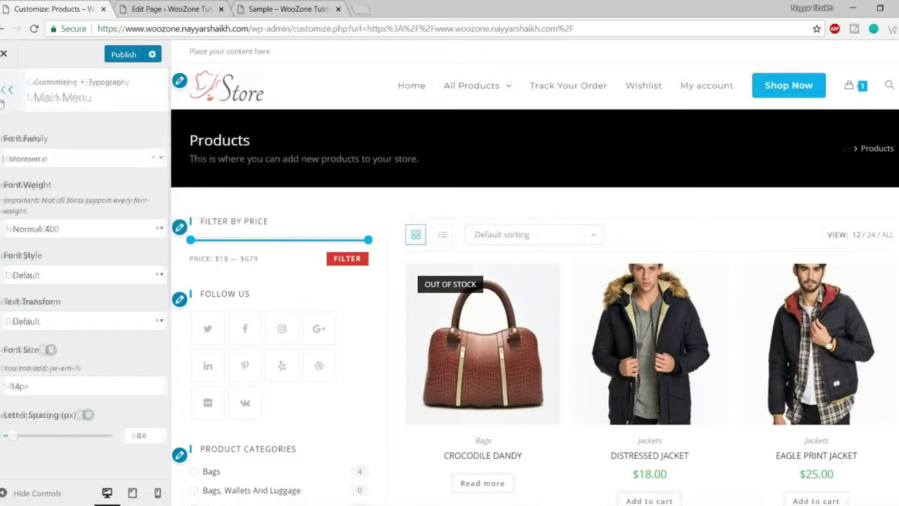
- Open the Top Bar General settings and review the Visibility choices
scroll(113, 365, down, 4)
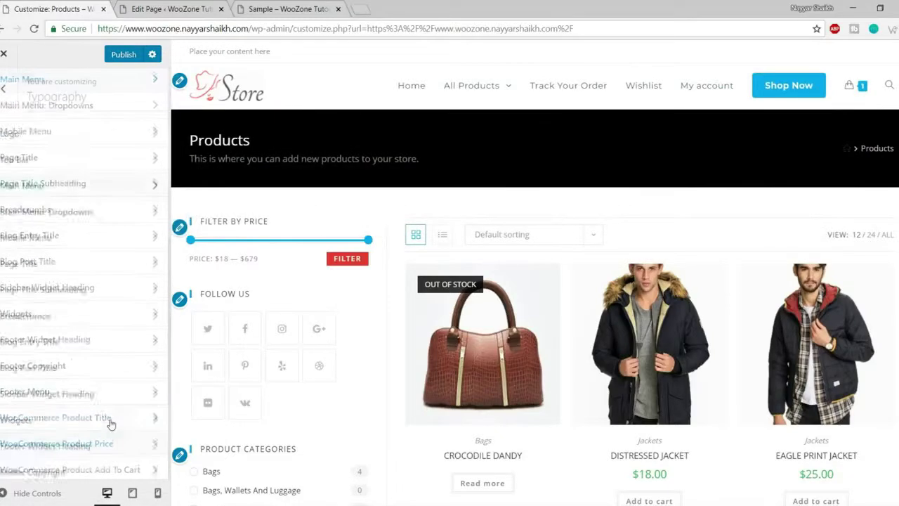
click(4, 89)
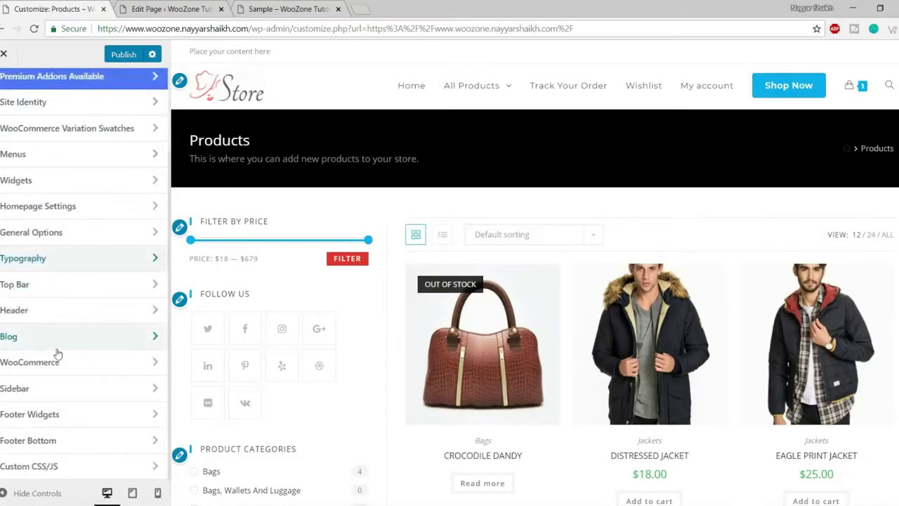
click(71, 290)
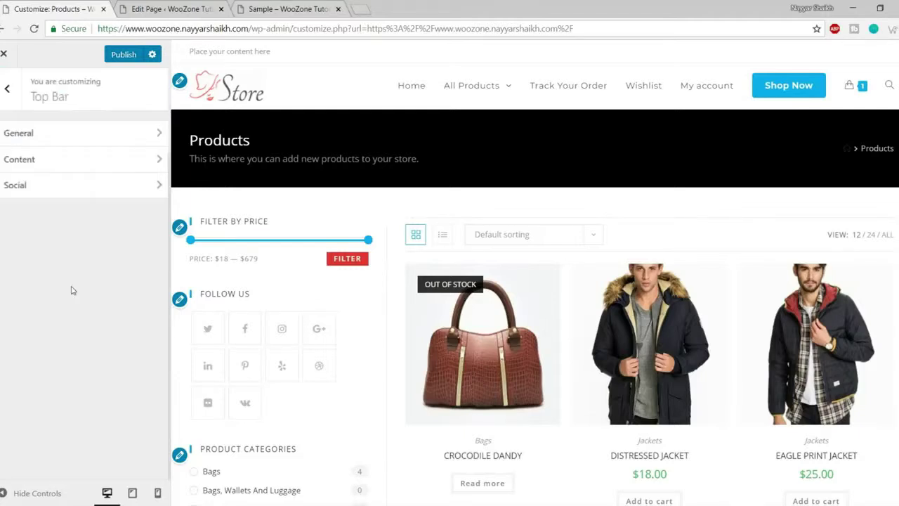
click(87, 136)
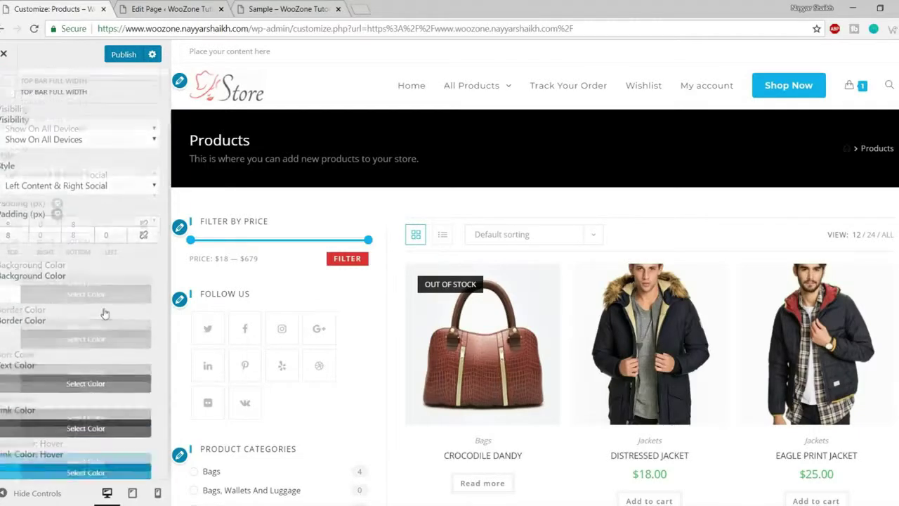
click(97, 204)
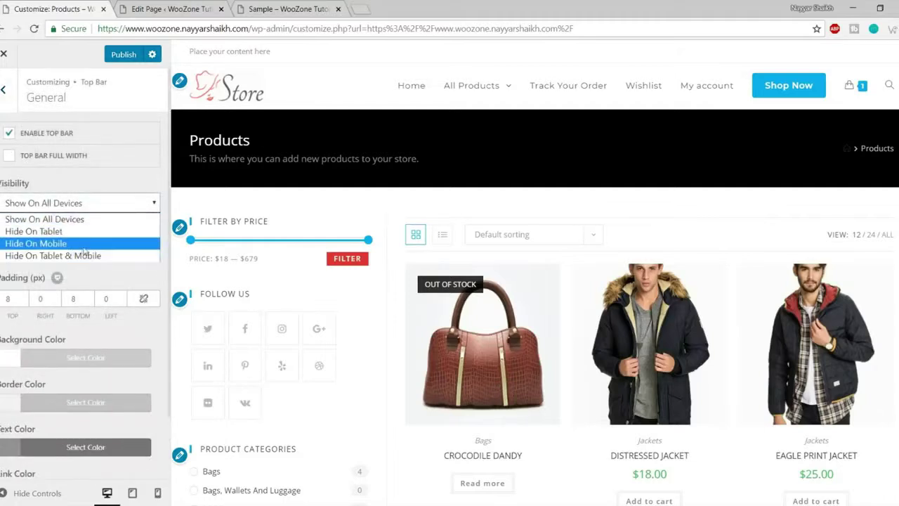
- Open Top Bar Content, showing the 'Place your content here' placeholder text
drag(190, 51, 293, 51)
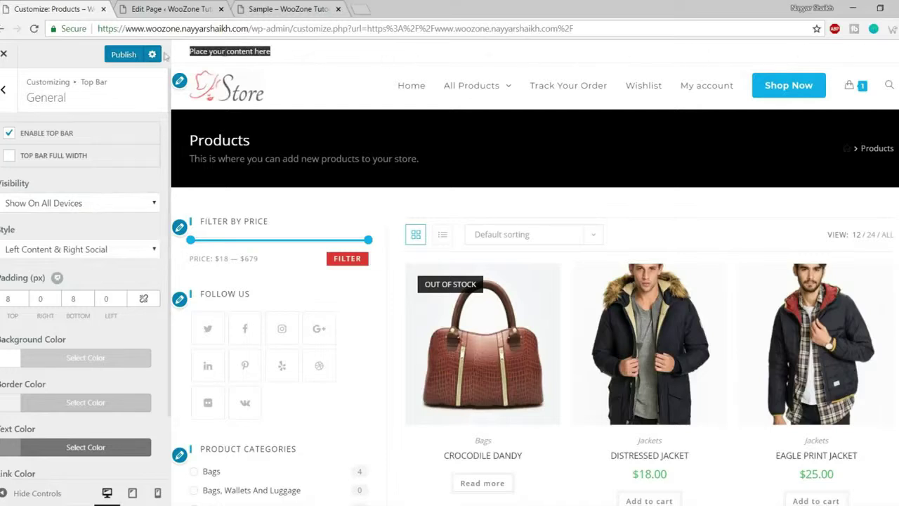
click(282, 58)
scroll(118, 303, down, 1)
scroll(118, 304, up, 2)
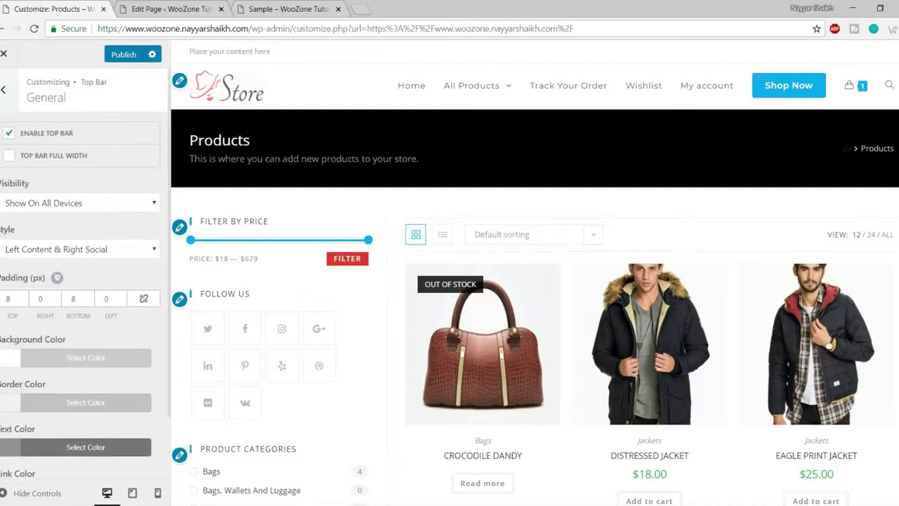
click(5, 89)
click(74, 158)
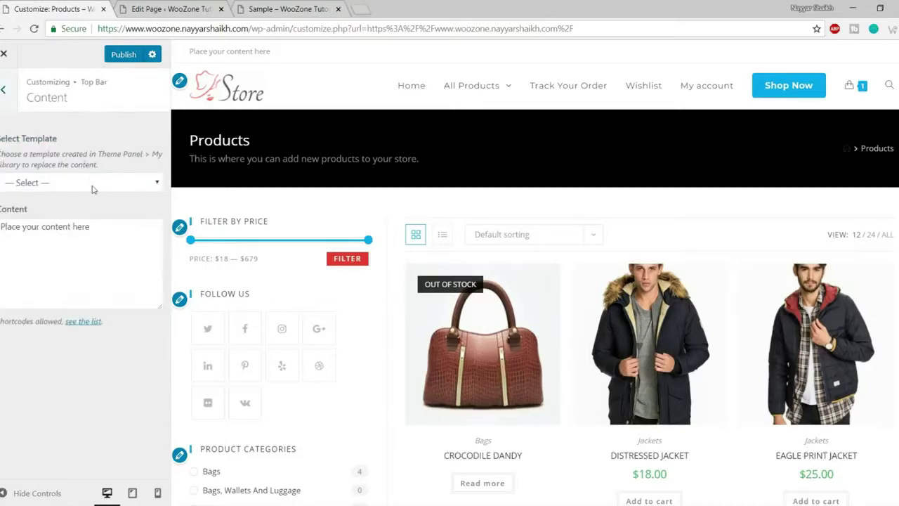
- Replace the top bar placeholder text with a 'Phone:' line followed by the store's phone number
click(87, 189)
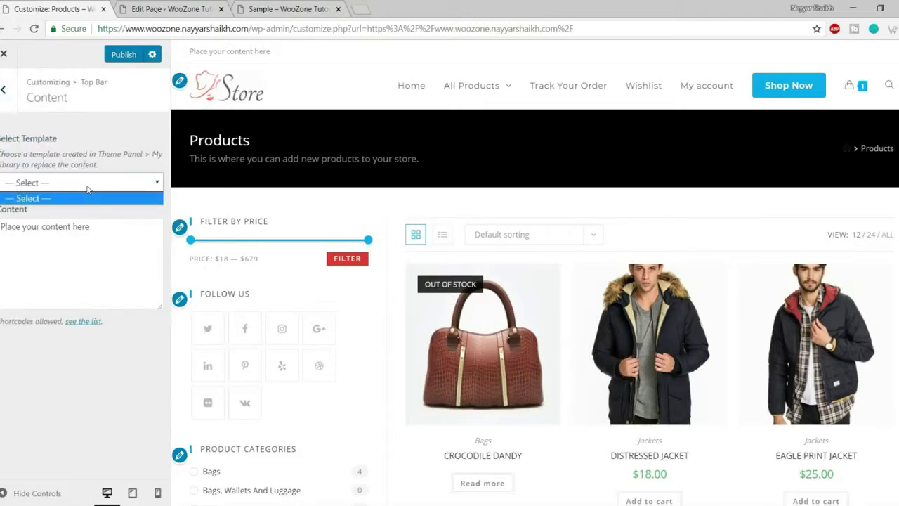
click(73, 237)
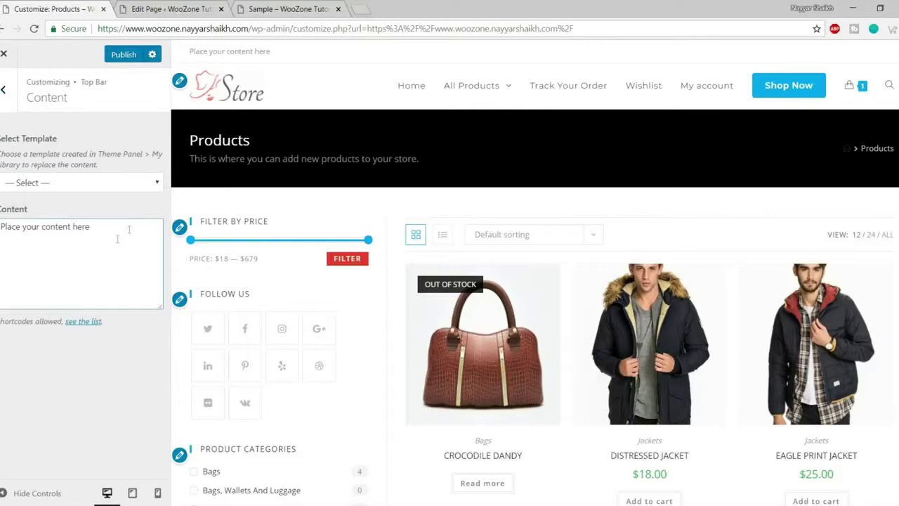
drag(116, 231, 0, 226)
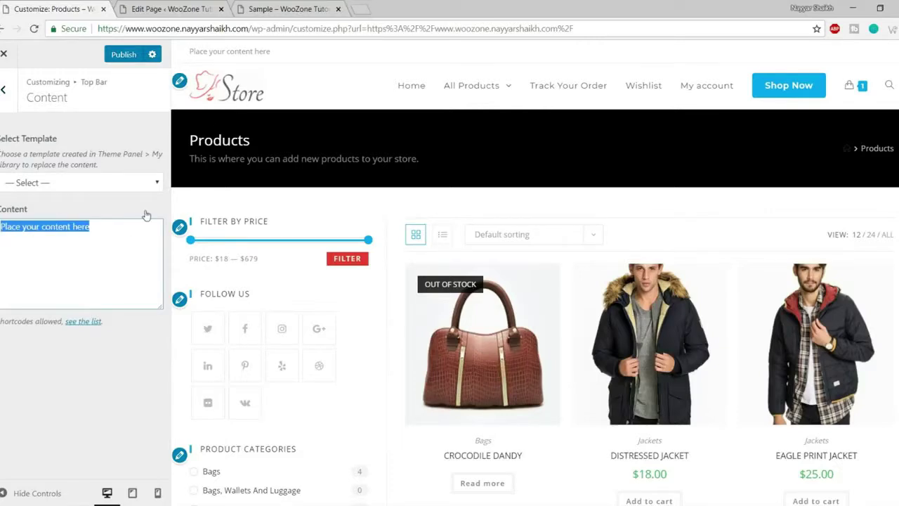
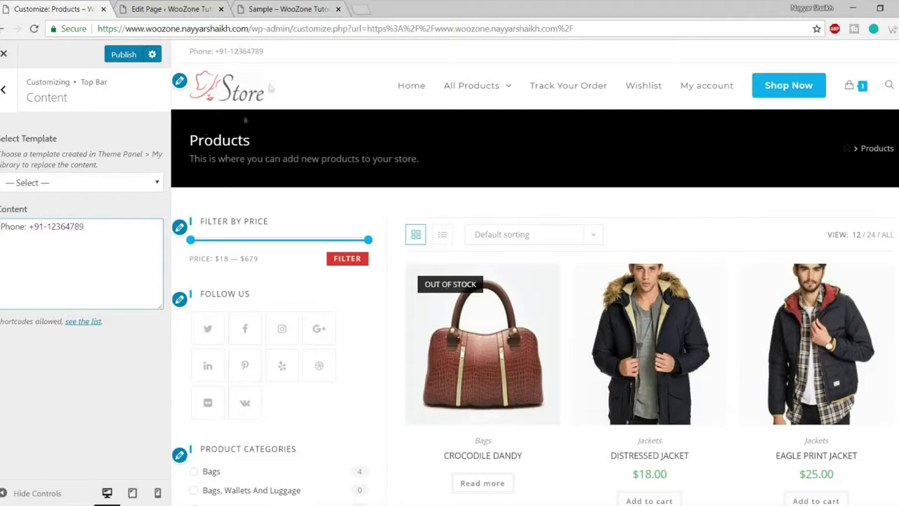
drag(273, 61, 198, 51)
click(89, 225)
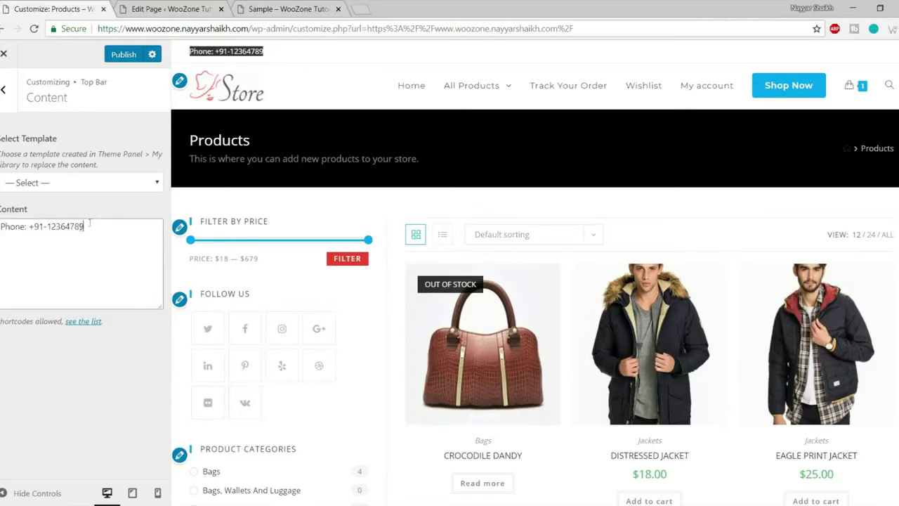
drag(84, 249, 2, 226)
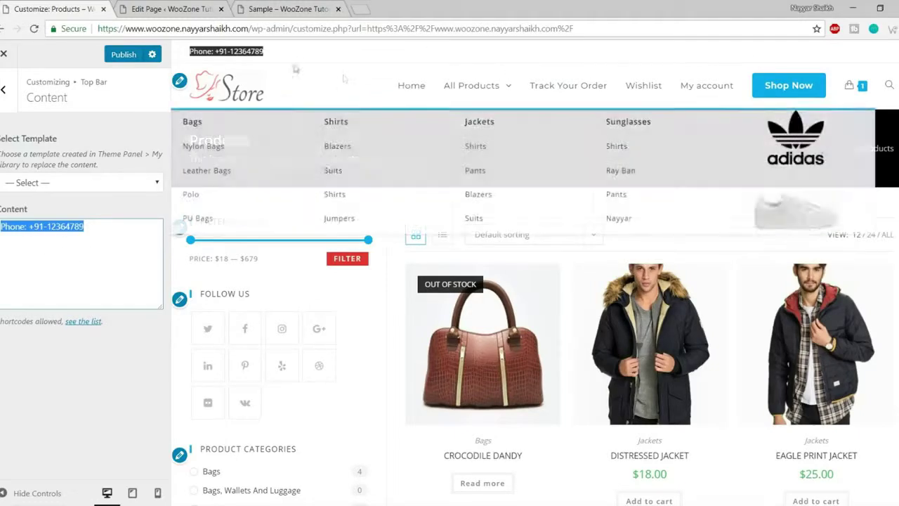
click(3, 89)
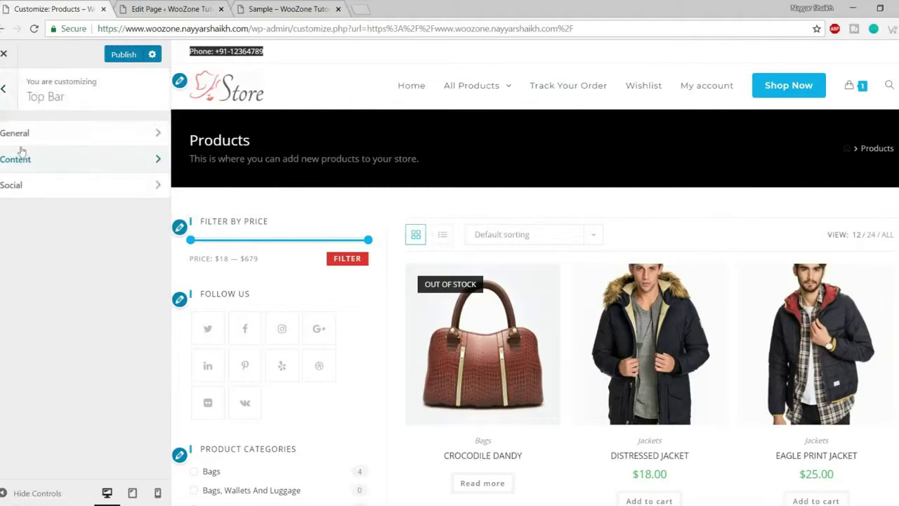
- Enter '#' as the Twitter and Facebook links in the Top Bar Social settings
click(30, 185)
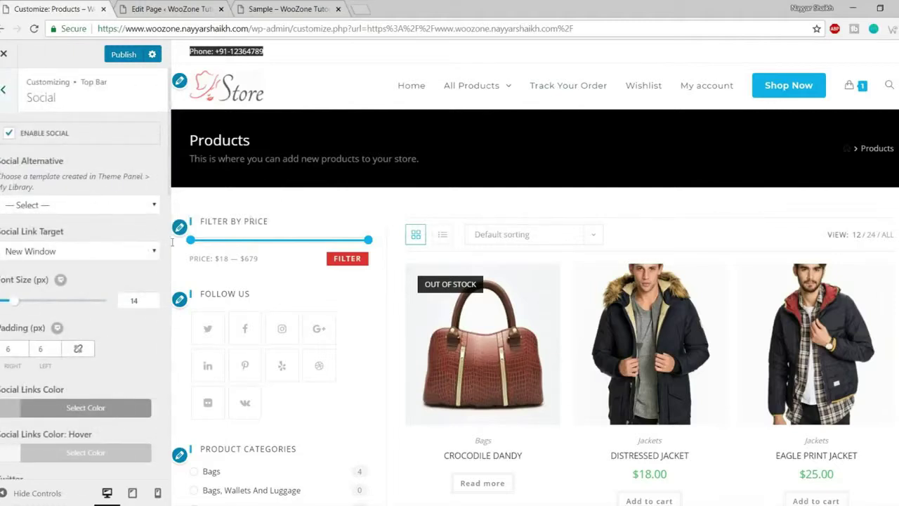
scroll(117, 325, down, 8)
scroll(117, 325, up, 6)
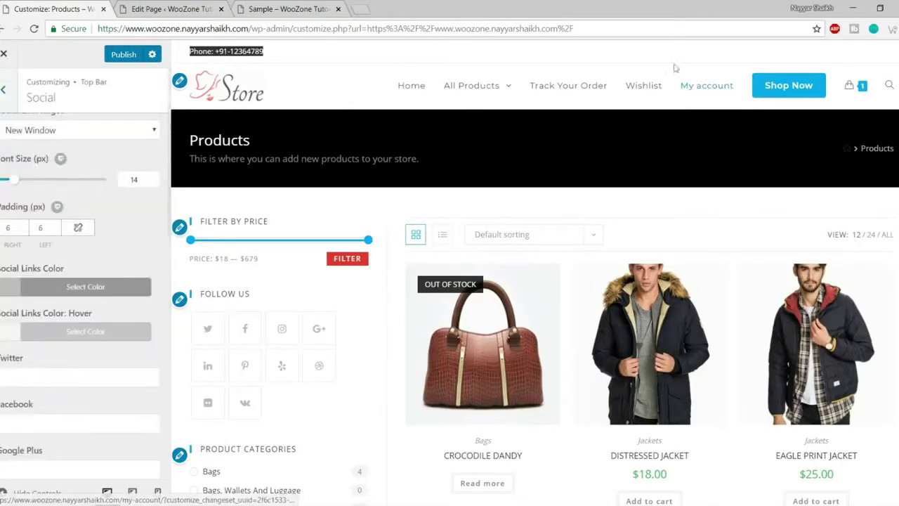
click(39, 371)
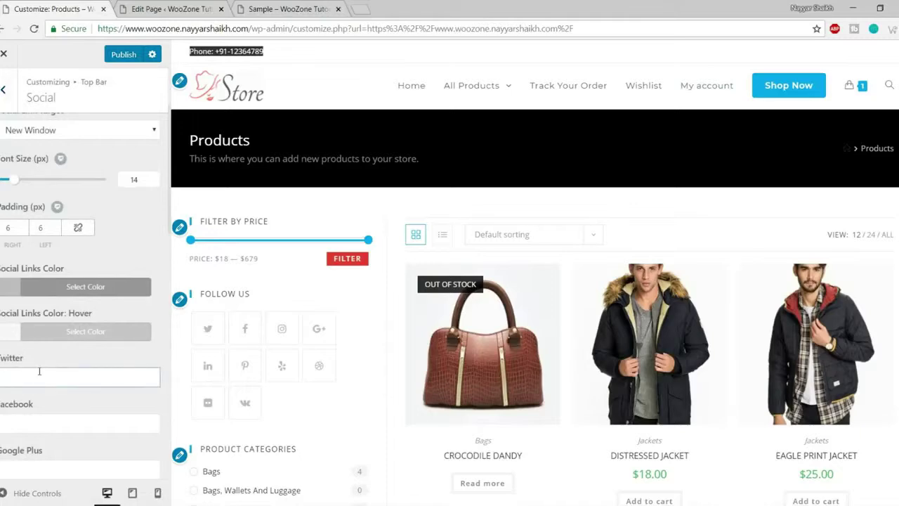
click(39, 415)
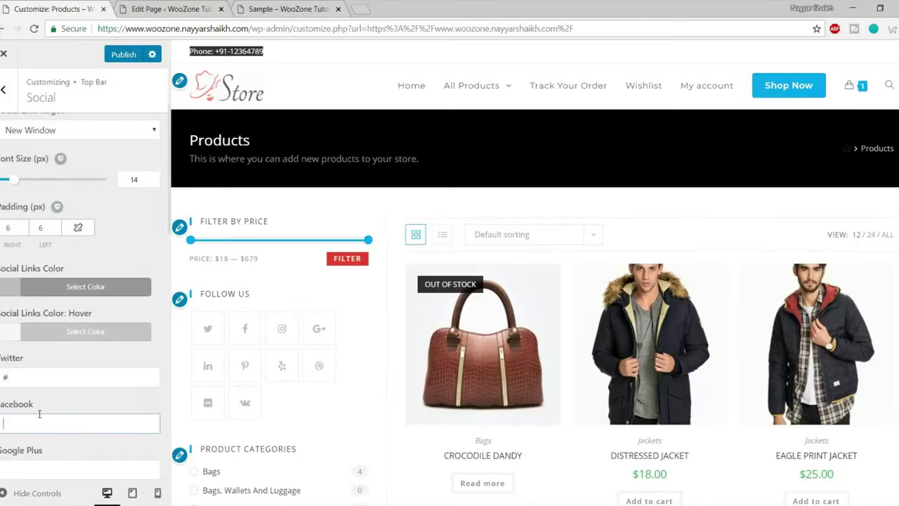
scroll(96, 406, down, 2)
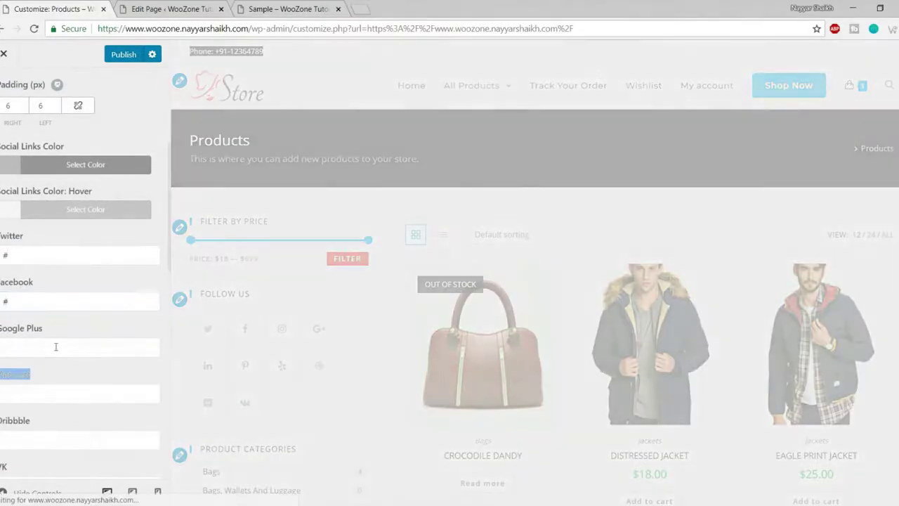
scroll(59, 344, up, 4)
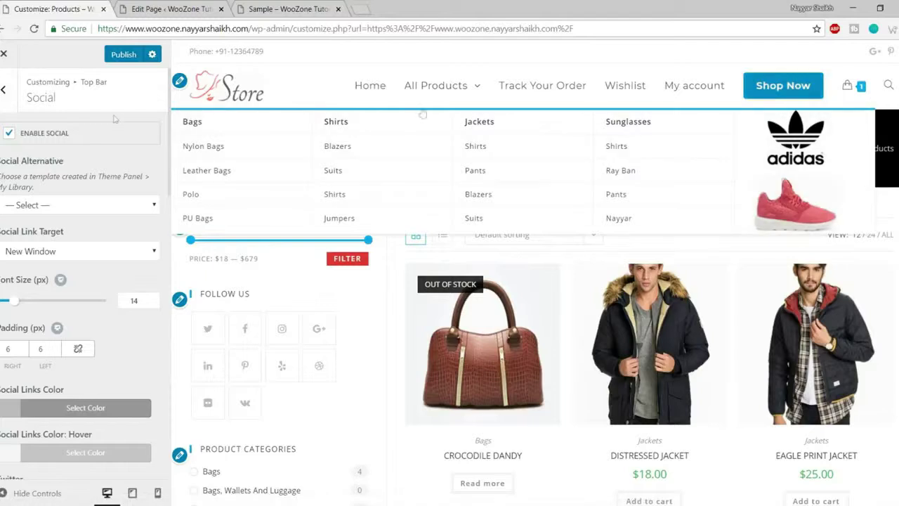
click(3, 91)
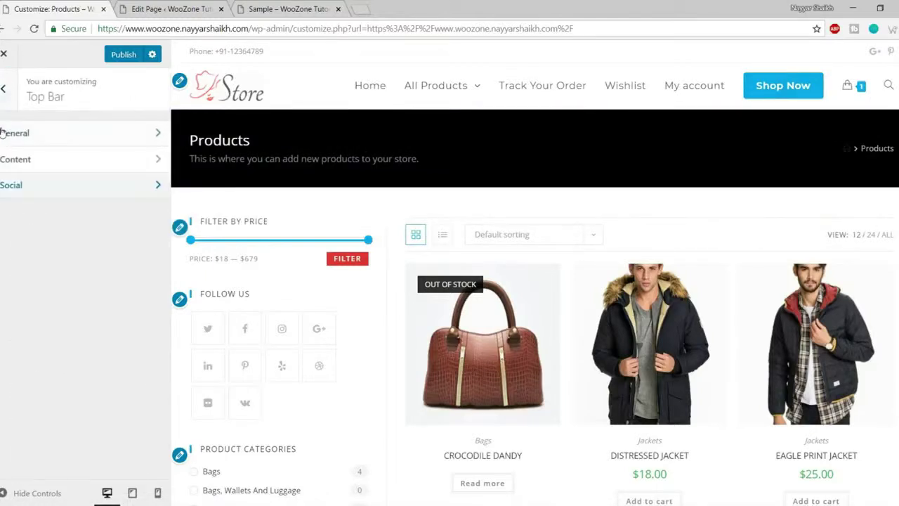
- Open Header General settings and keep the Minimal header style
click(3, 90)
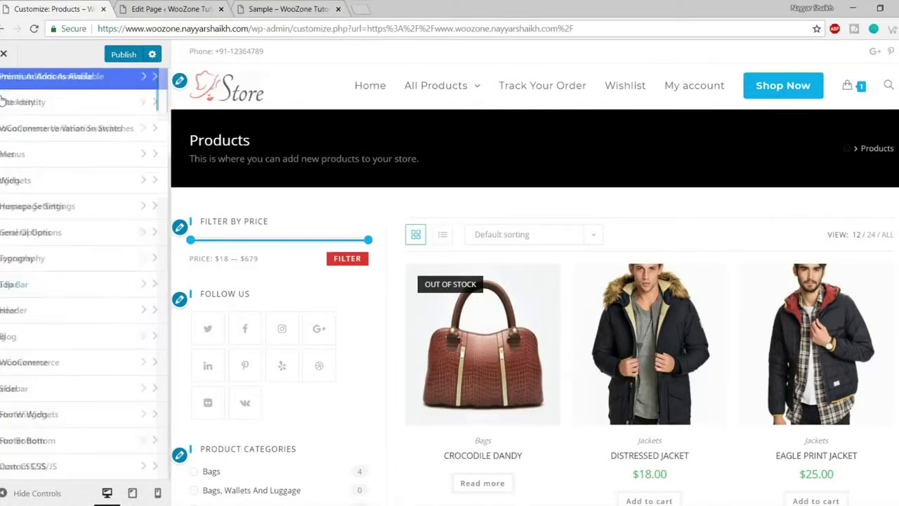
click(63, 314)
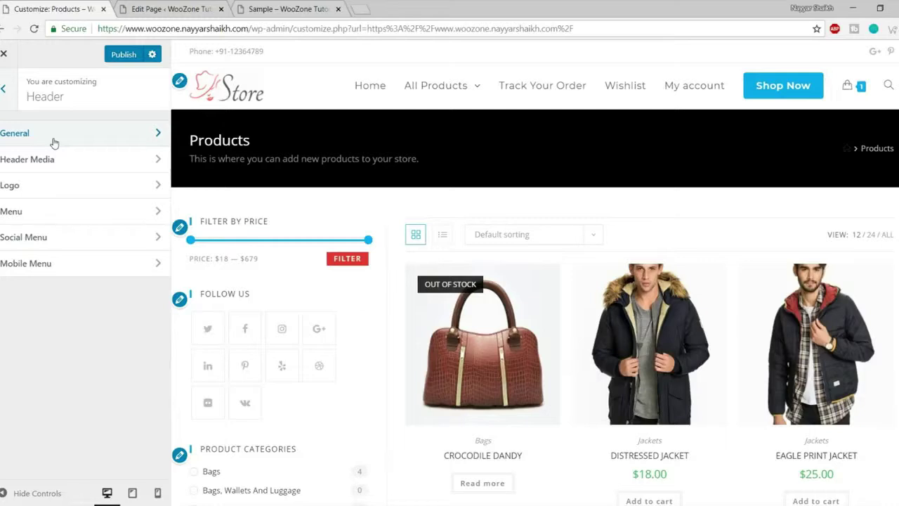
click(54, 142)
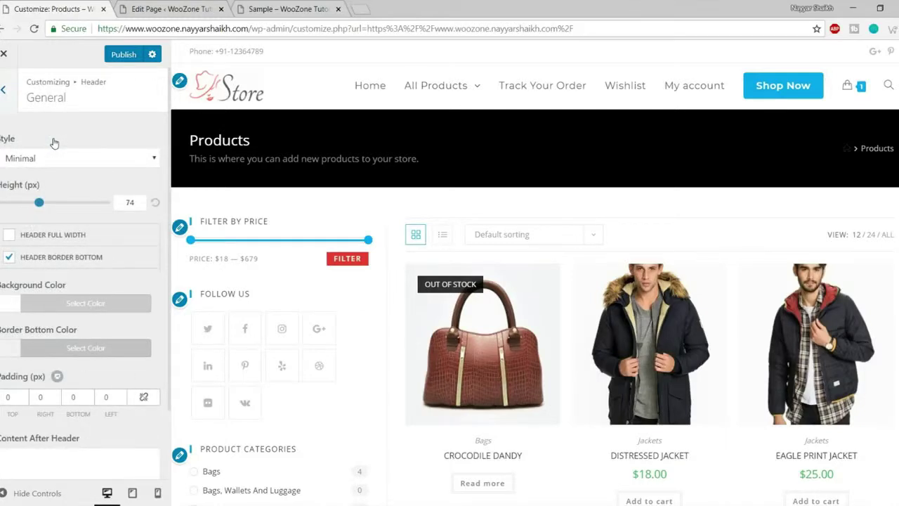
click(46, 159)
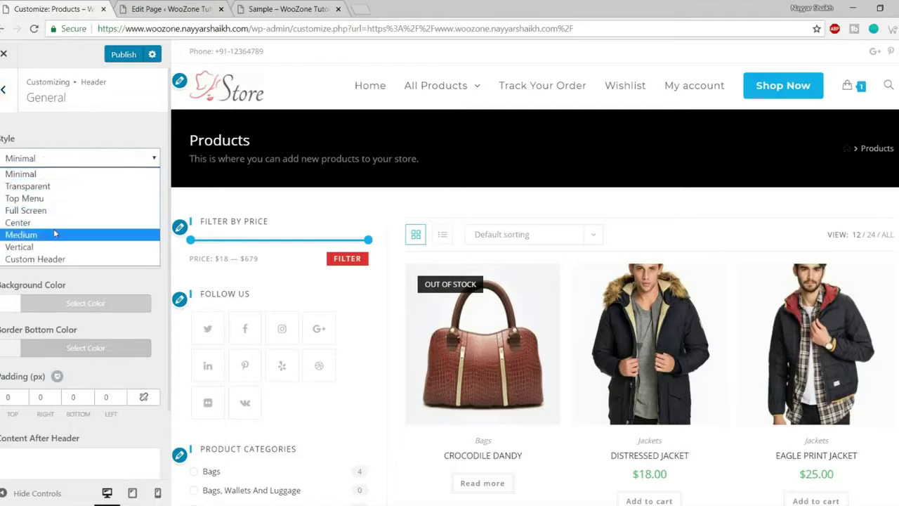
click(110, 158)
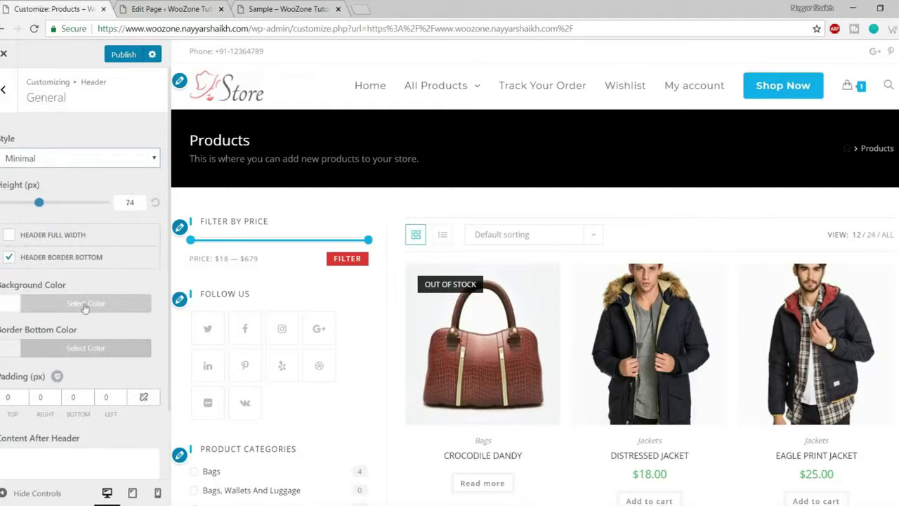
- Try a red header background color, then reset it to the default
click(86, 302)
scroll(86, 311, down, 2)
click(37, 346)
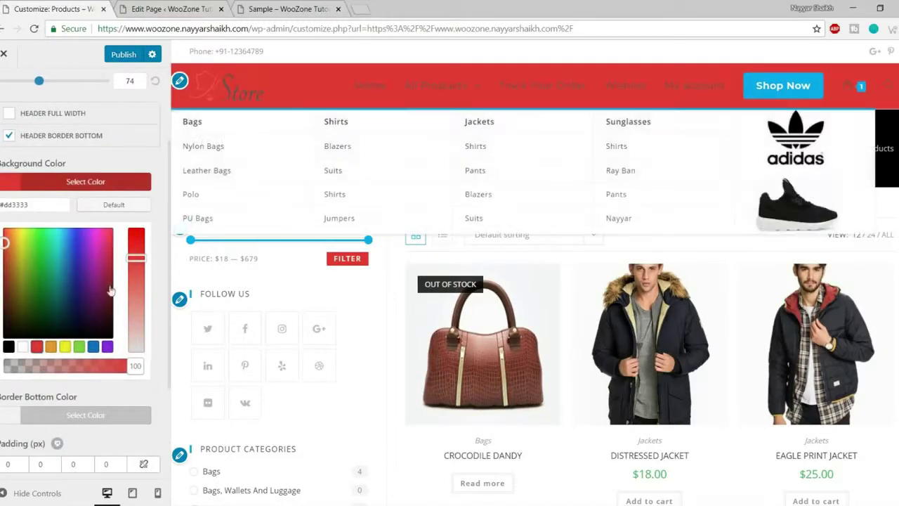
click(96, 182)
click(88, 220)
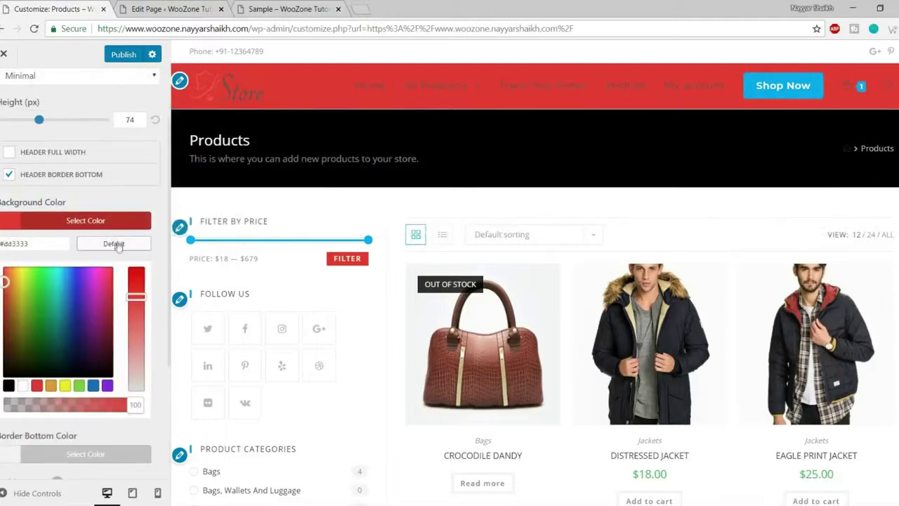
click(113, 240)
click(112, 224)
click(70, 156)
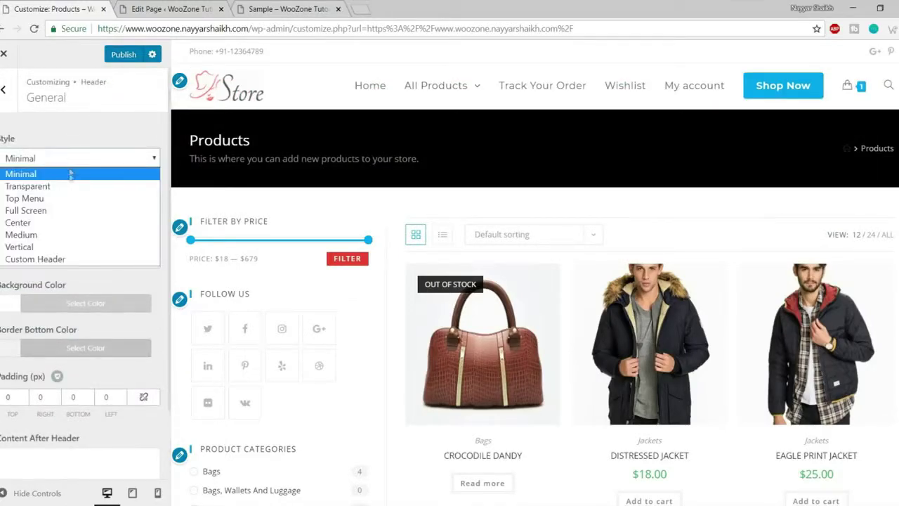
- Switch the header to Center style with Main Menu as the left menu
click(63, 223)
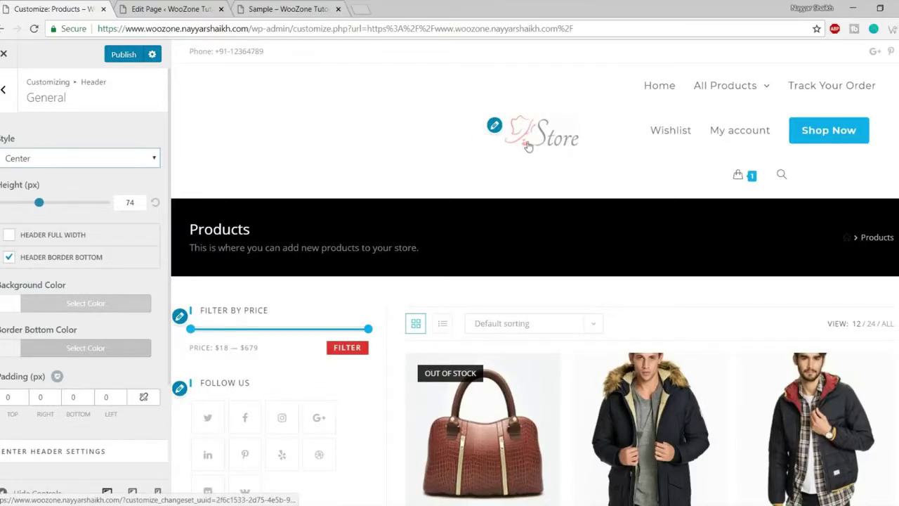
mouse_move(734, 86)
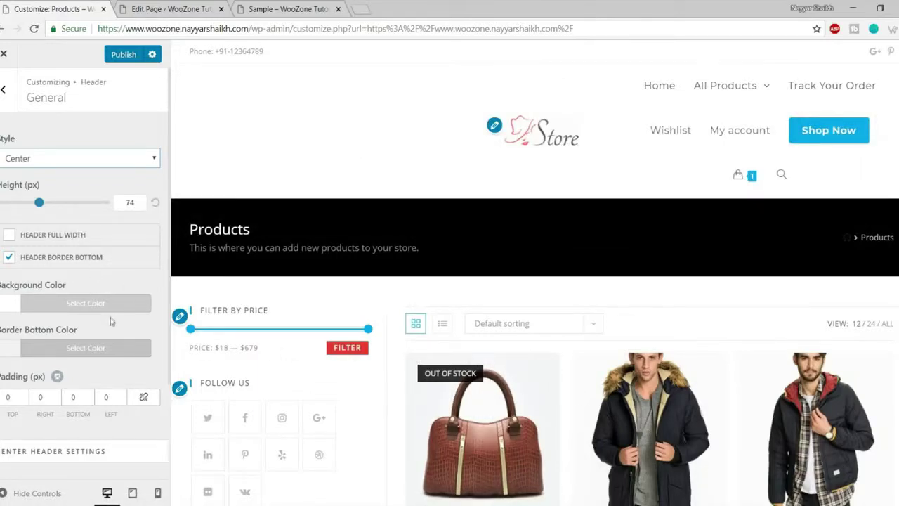
scroll(111, 320, down, 2)
click(118, 382)
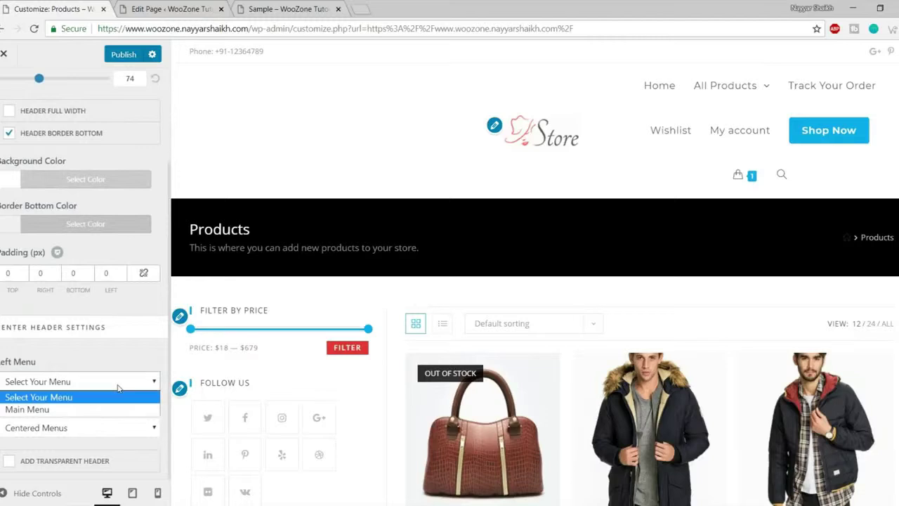
click(100, 409)
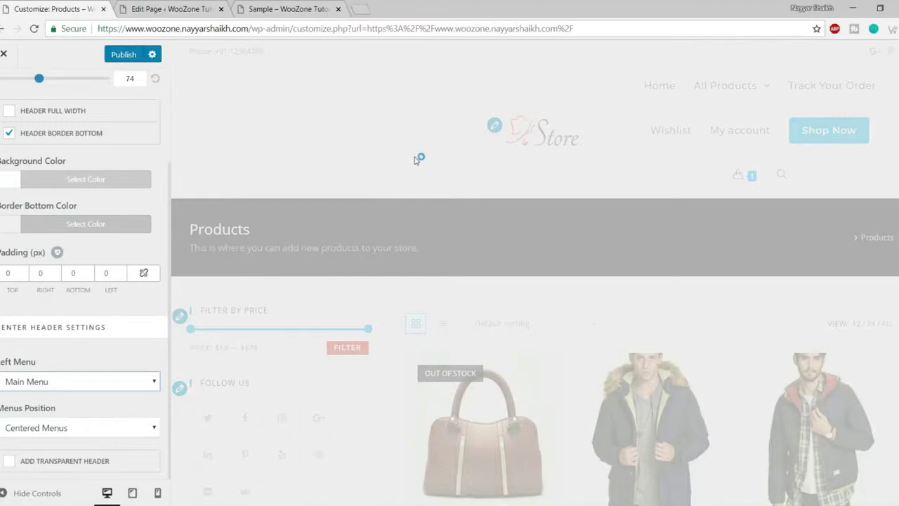
- Revert the header style to Minimal and return to the Header section list
scroll(213, 309, down, 1)
scroll(213, 309, up, 1)
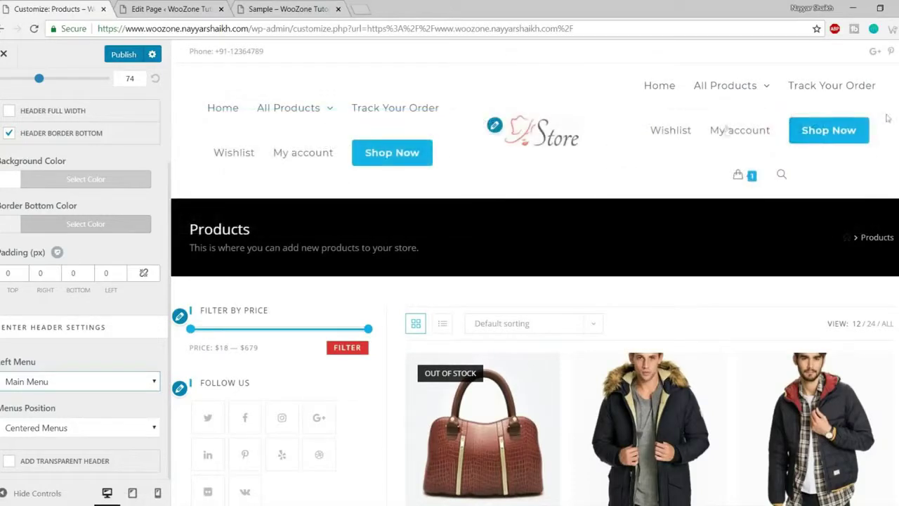
mouse_move(295, 109)
scroll(113, 436, up, 2)
click(80, 157)
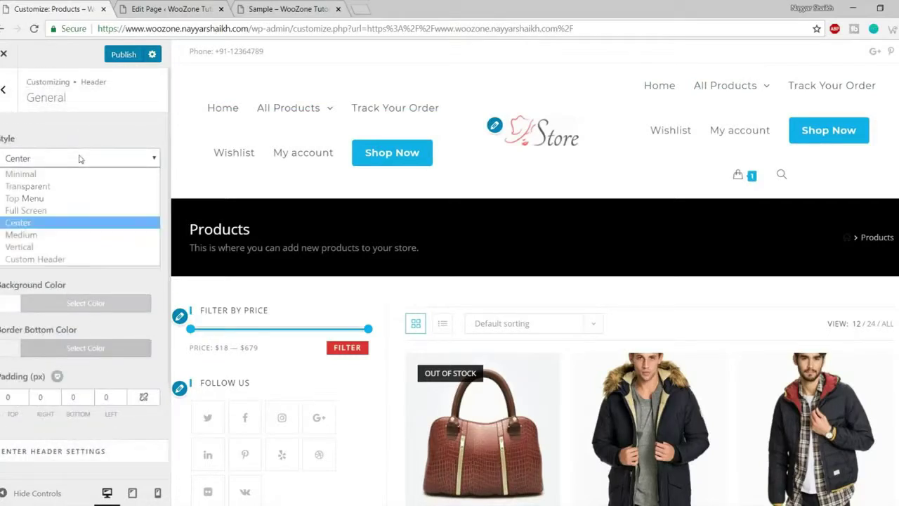
click(54, 175)
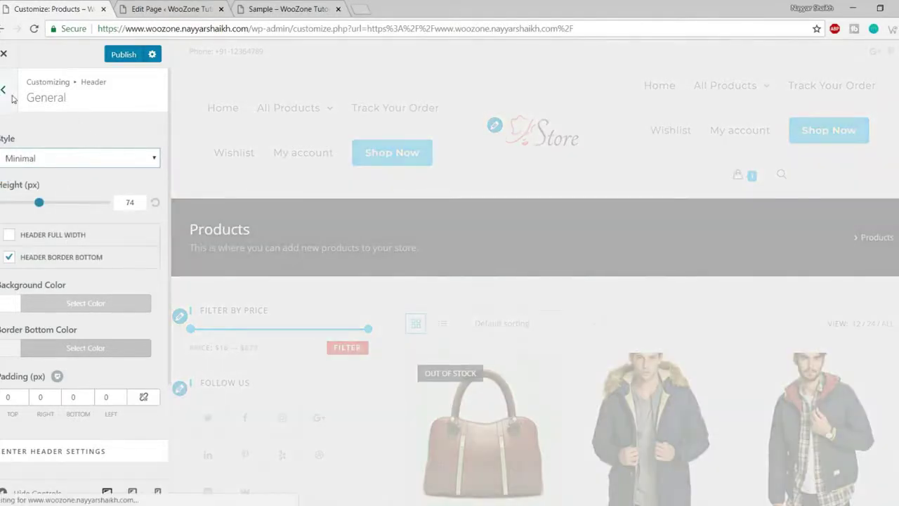
click(10, 96)
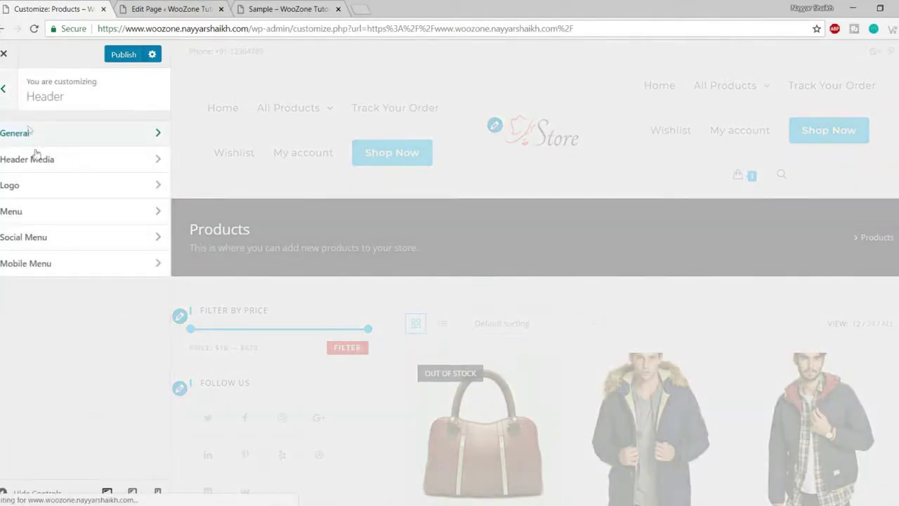
click(47, 164)
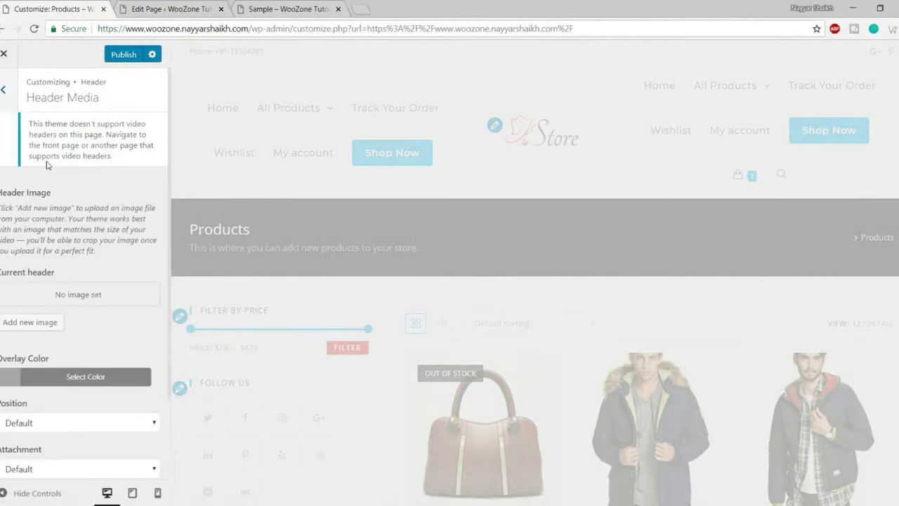
scroll(82, 303, down, 2)
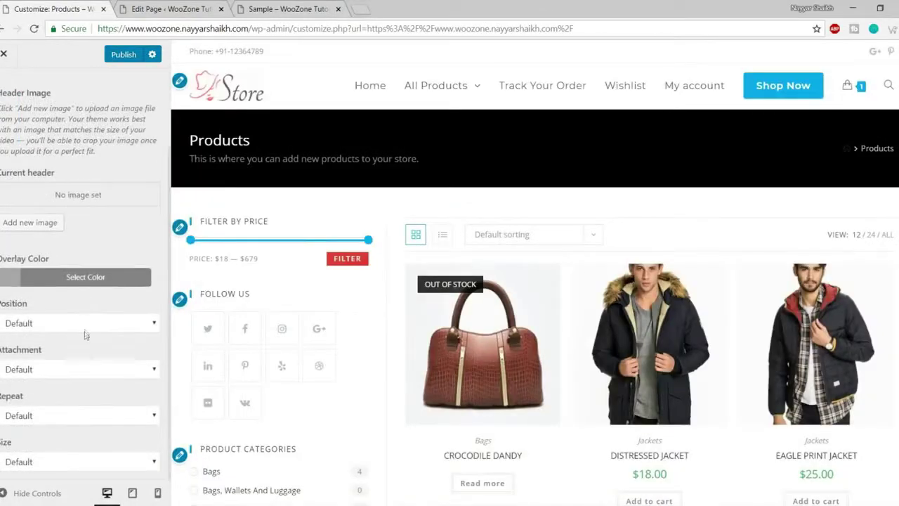
scroll(85, 333, up, 2)
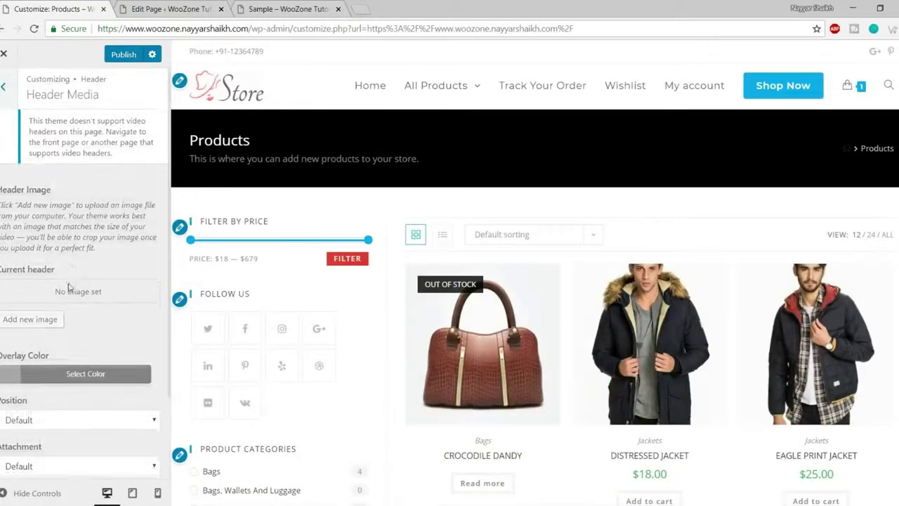
scroll(73, 302, down, 2)
scroll(87, 351, up, 2)
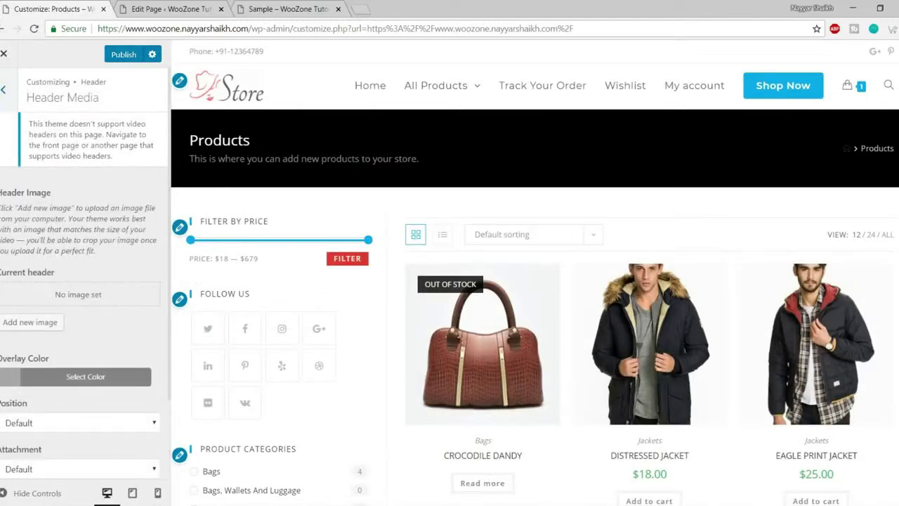
key(Escape)
click(40, 186)
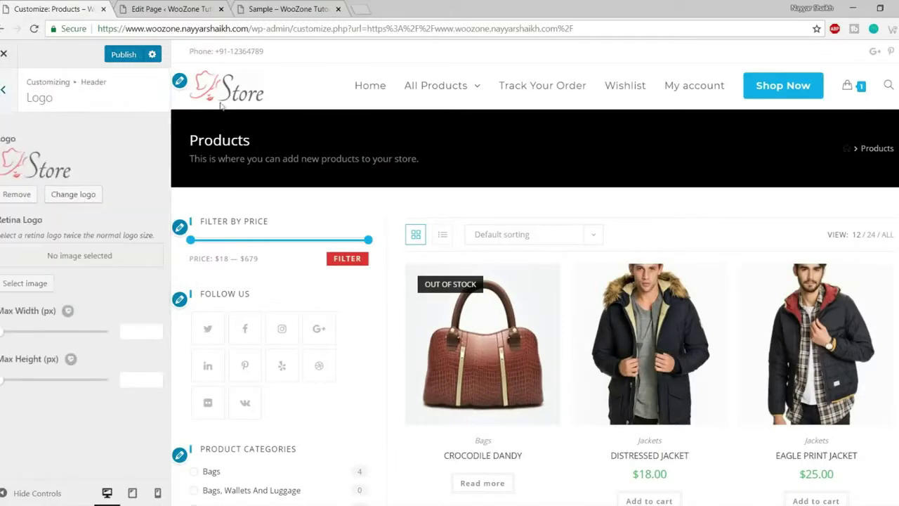
drag(2, 339, 2, 337)
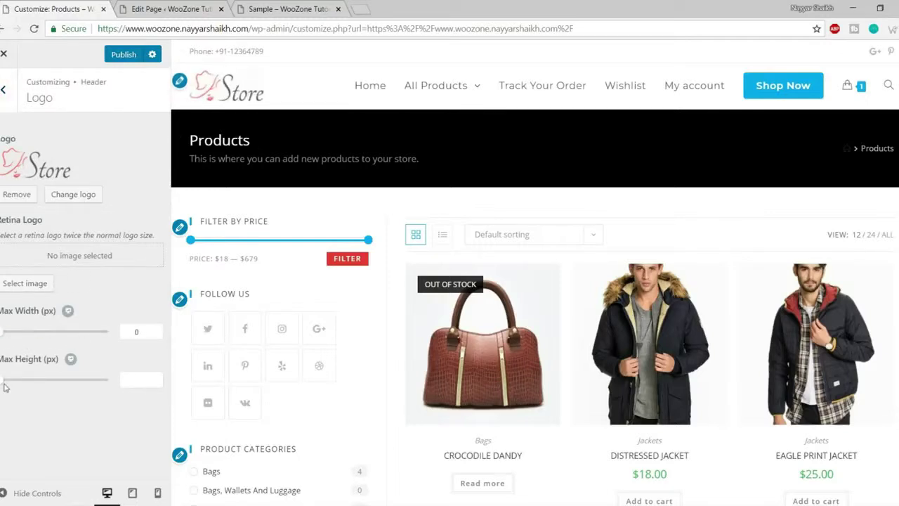
drag(3, 380, 2, 372)
click(6, 90)
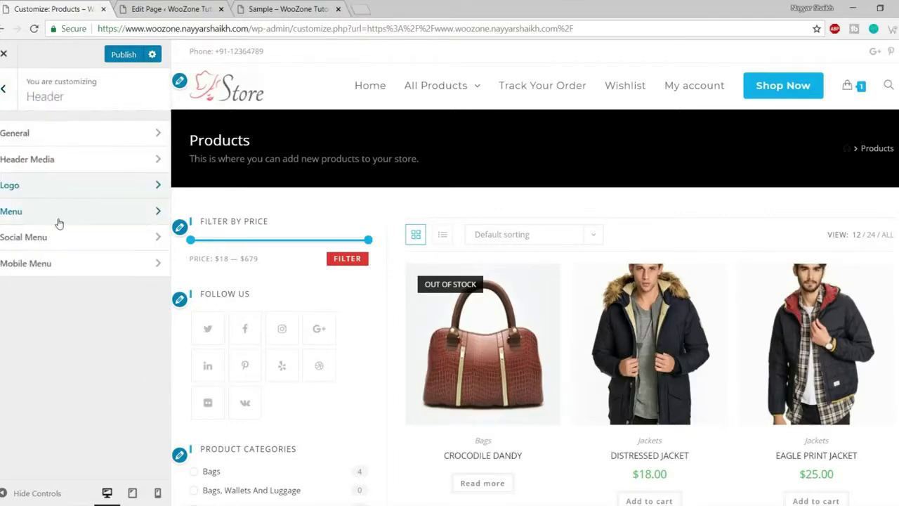
- In Header Menu settings, set the menu Links Effect to Brackets
click(59, 223)
scroll(125, 260, down, 10)
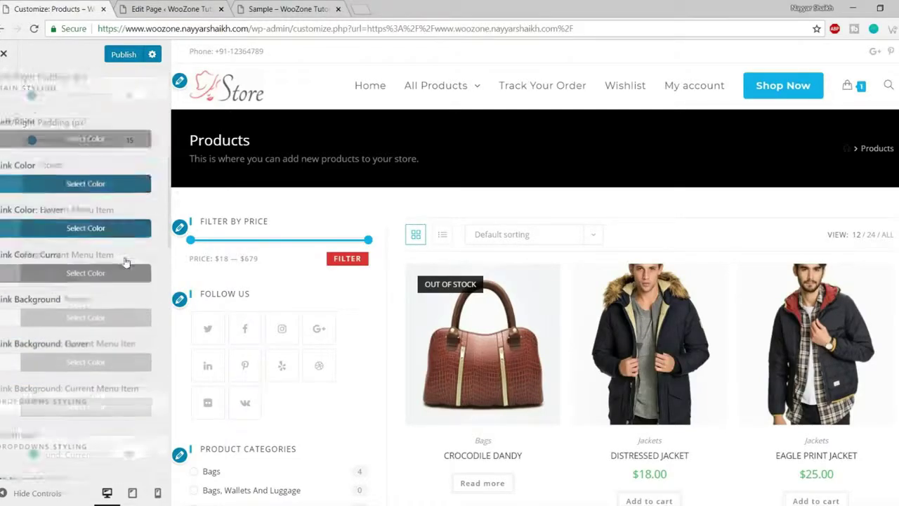
scroll(125, 266, down, 8)
scroll(125, 274, up, 20)
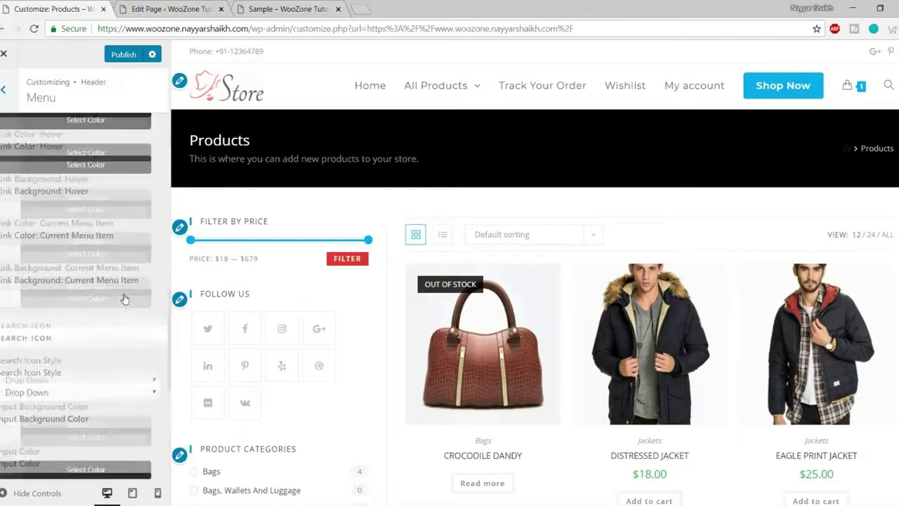
scroll(124, 298, up, 2)
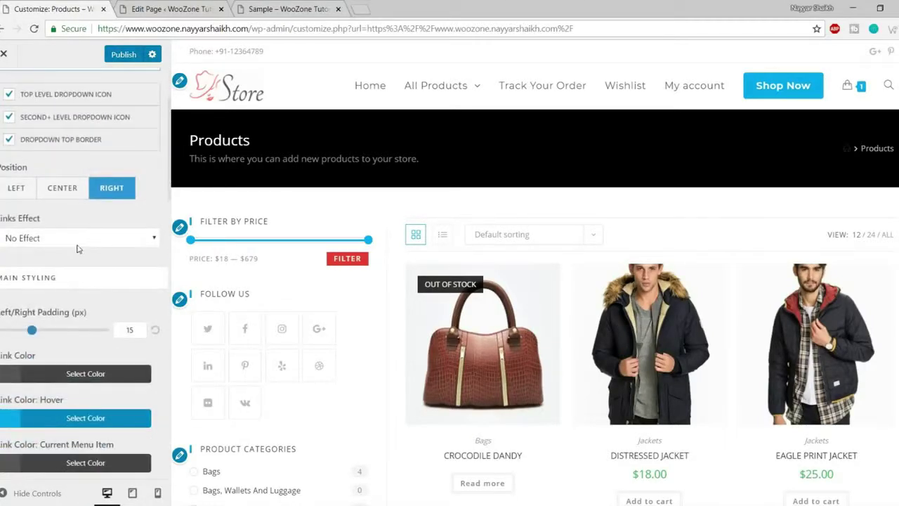
scroll(75, 239, up, 2)
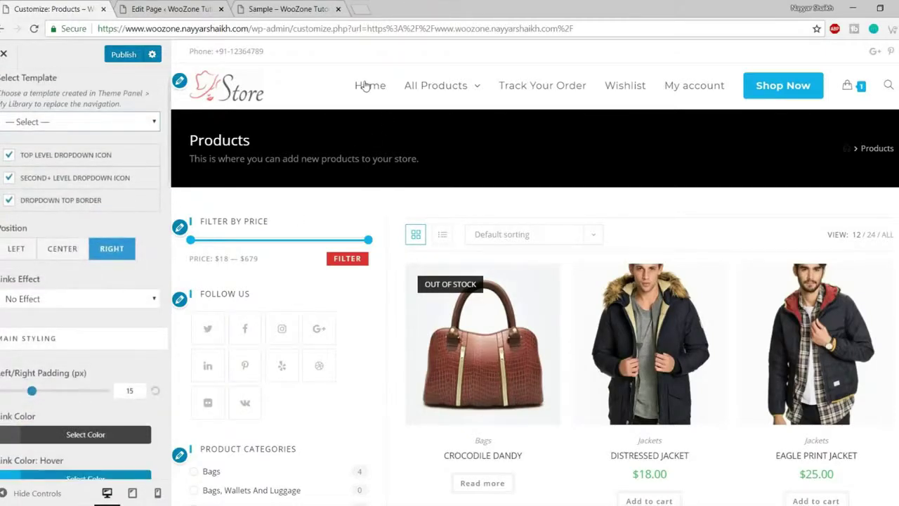
click(90, 296)
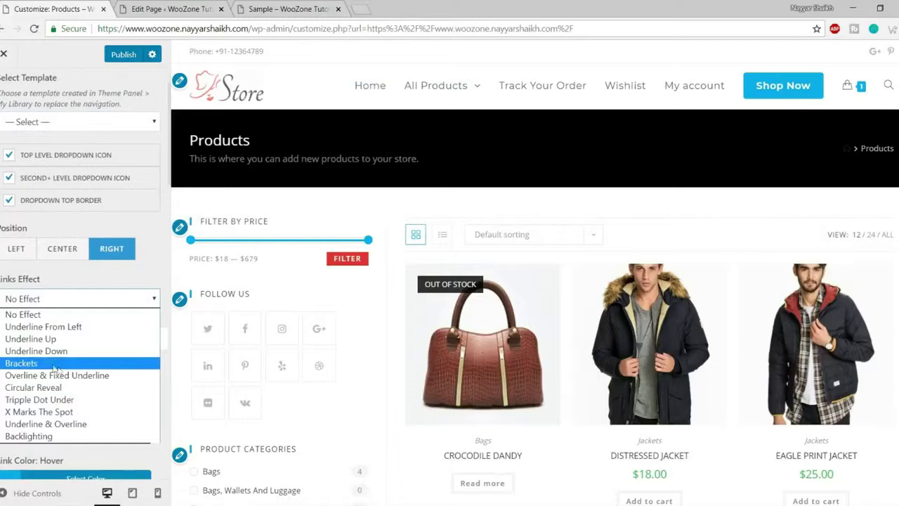
click(21, 363)
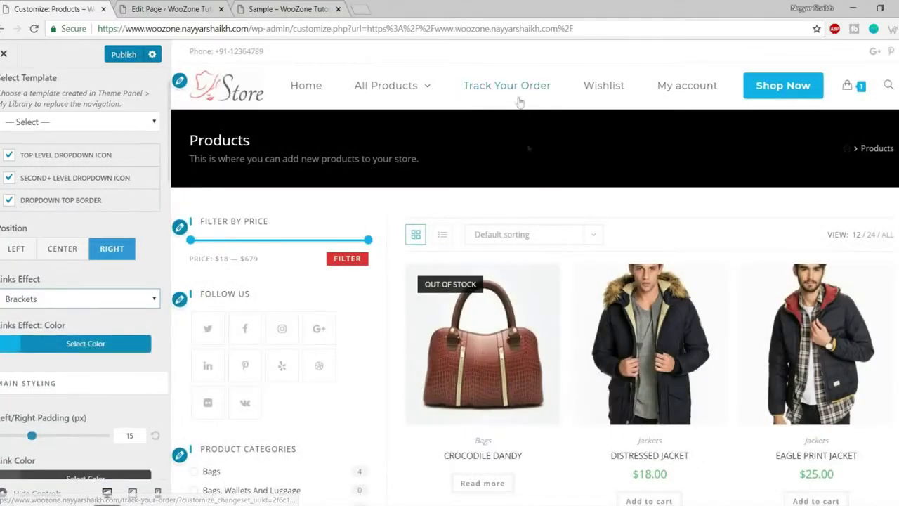
- Change the menu Links Effect to Circular Reveal and return to the Header panel
scroll(82, 351, down, 2)
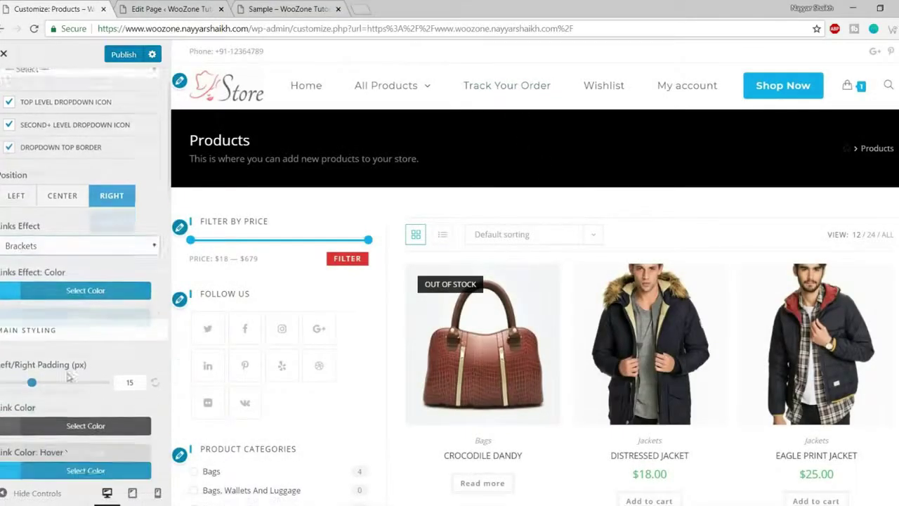
click(79, 179)
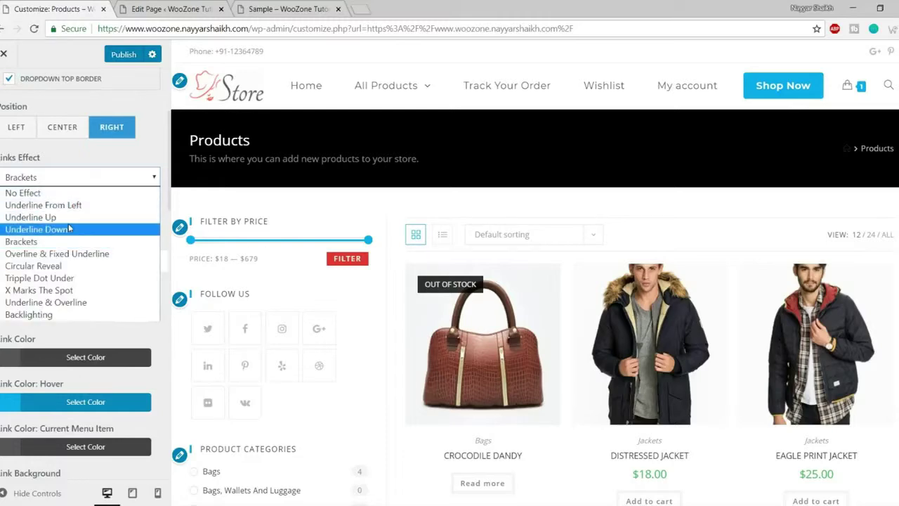
click(70, 266)
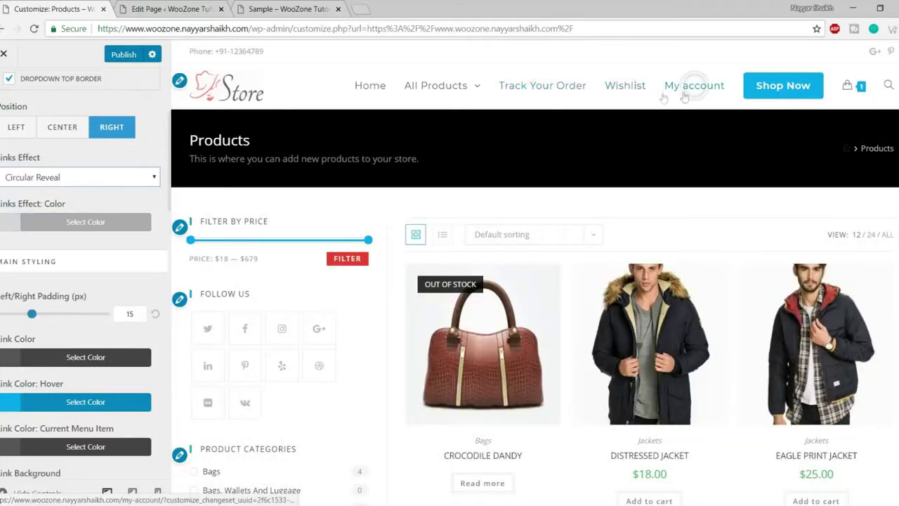
scroll(70, 323, down, 5)
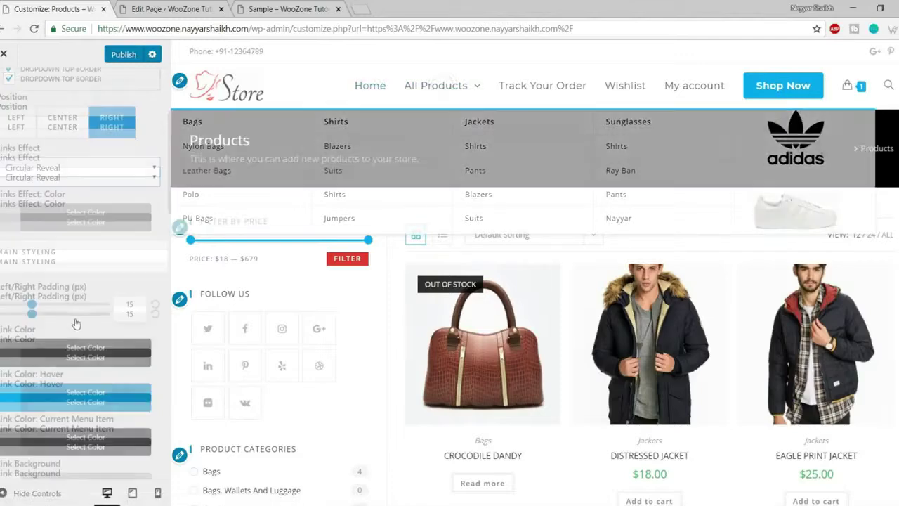
scroll(85, 351, up, 10)
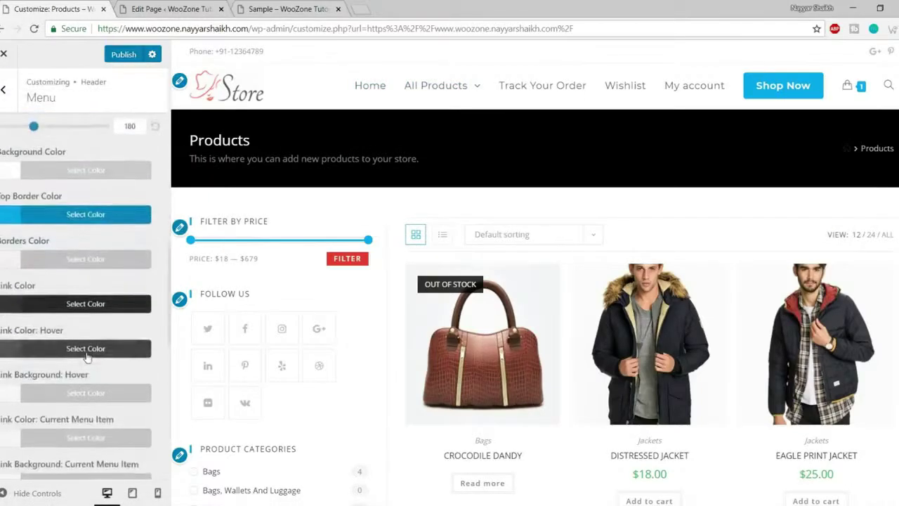
click(7, 105)
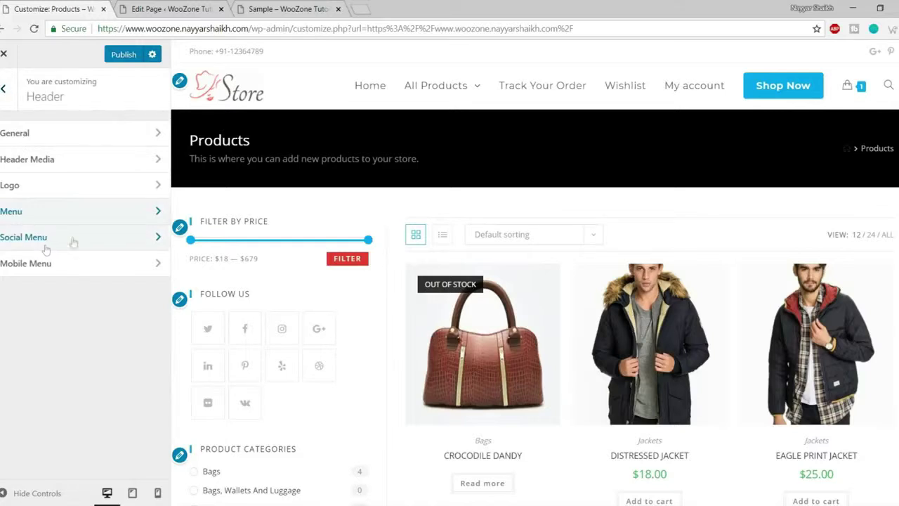
- Open Blog Entries settings and keep Large Image as the blog style
click(5, 89)
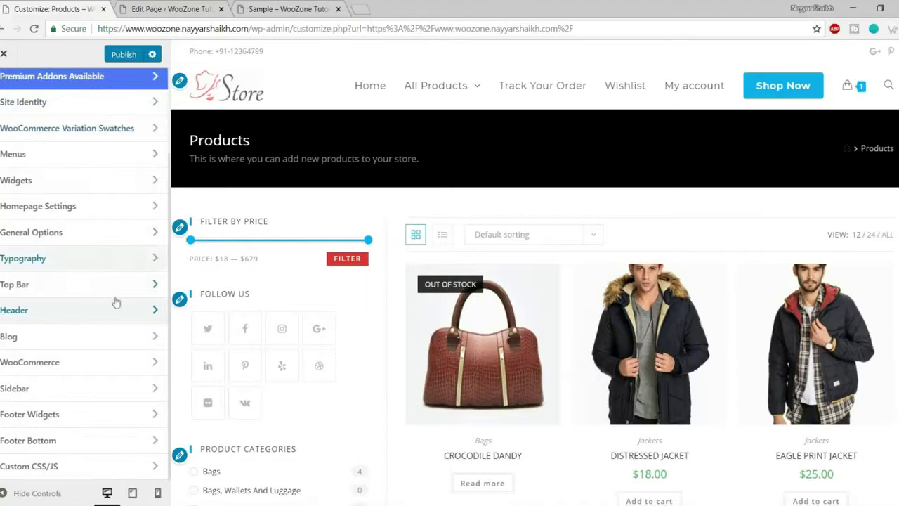
click(70, 340)
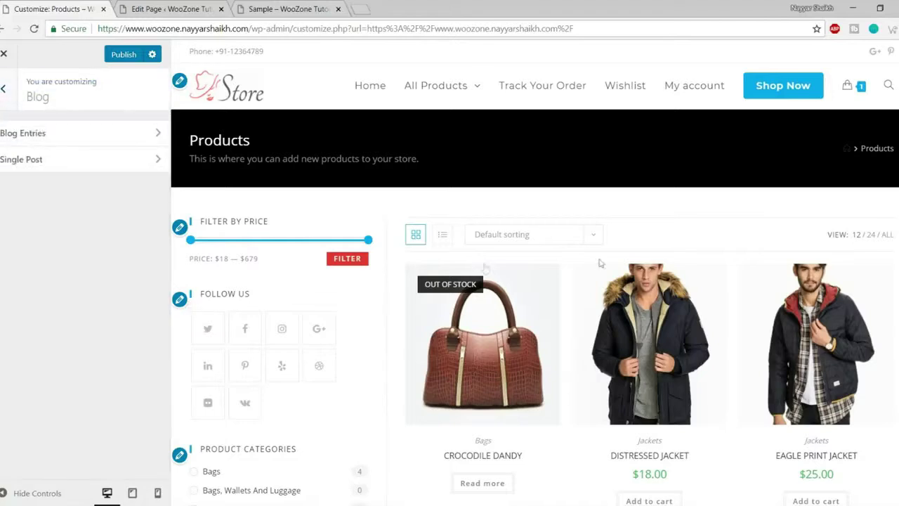
click(53, 138)
scroll(306, 205, down, 1)
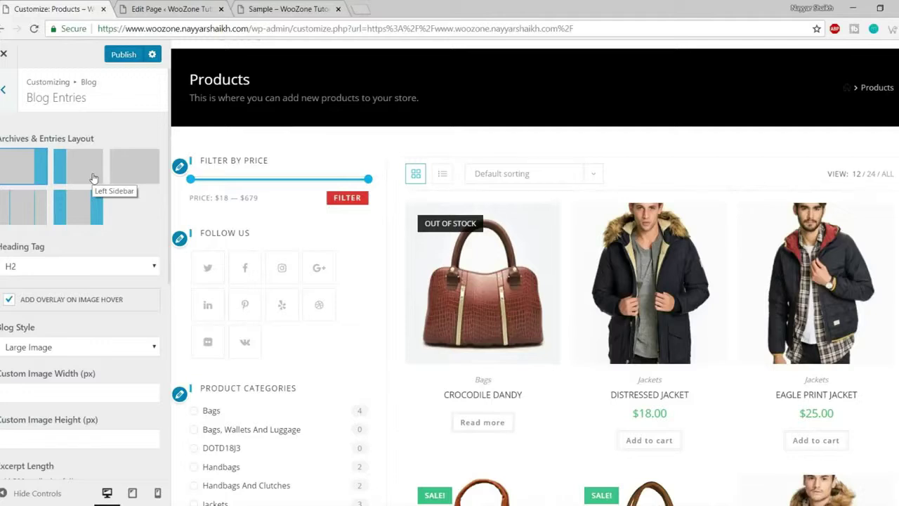
scroll(70, 239, down, 2)
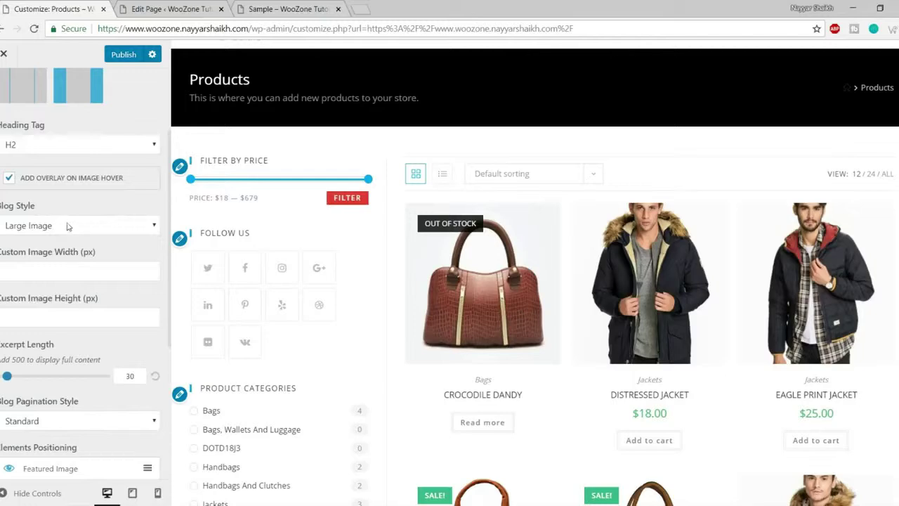
click(67, 227)
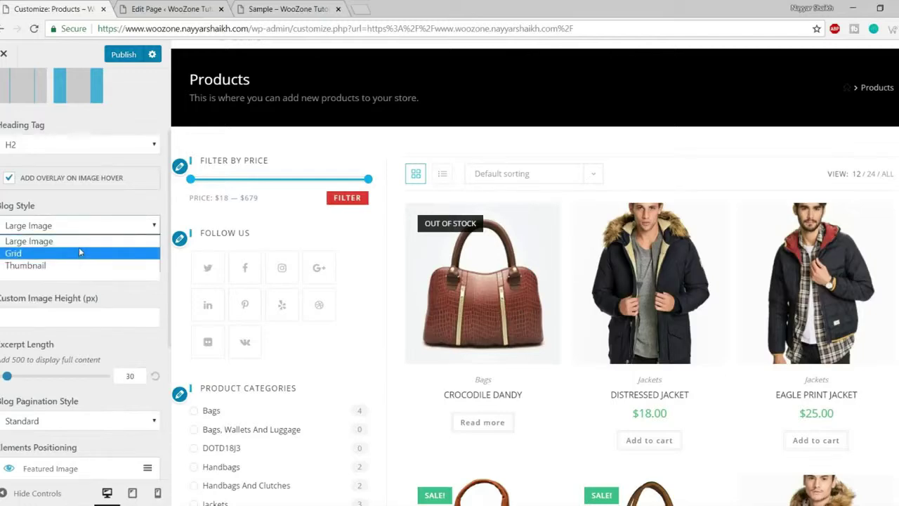
click(104, 205)
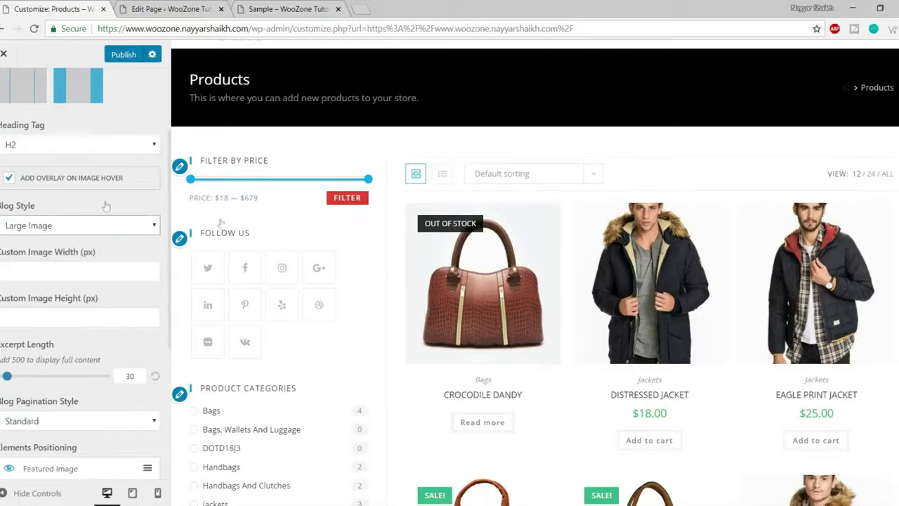
- Review the remaining Blog Entries options, then open the WooCommerce panel
scroll(660, 281, down, 12)
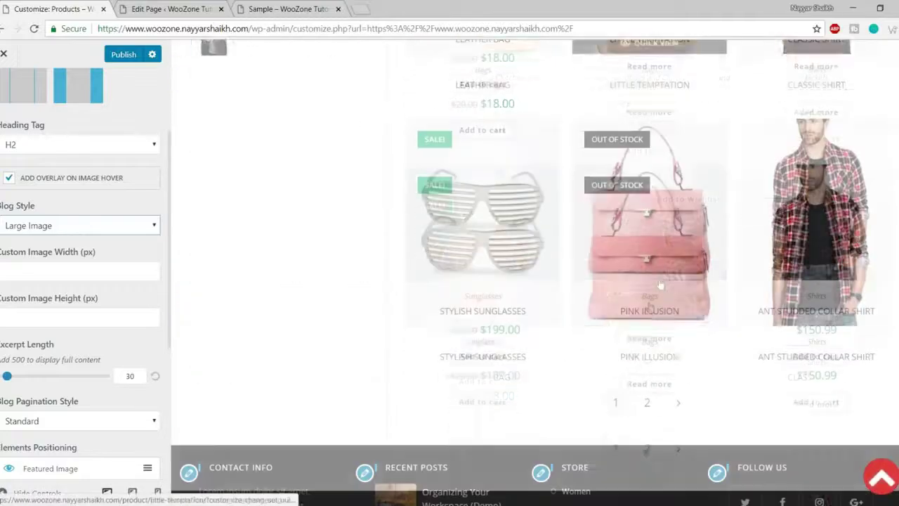
scroll(644, 309, up, 4)
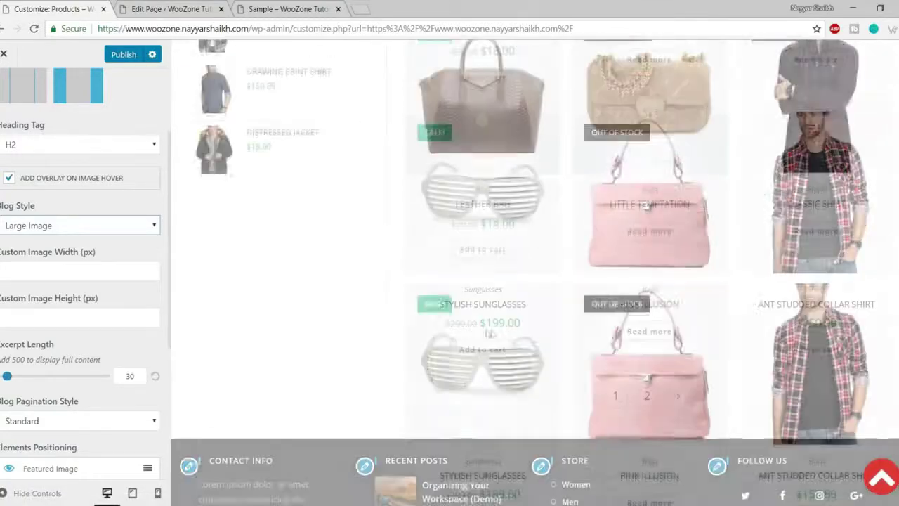
scroll(120, 277, down, 3)
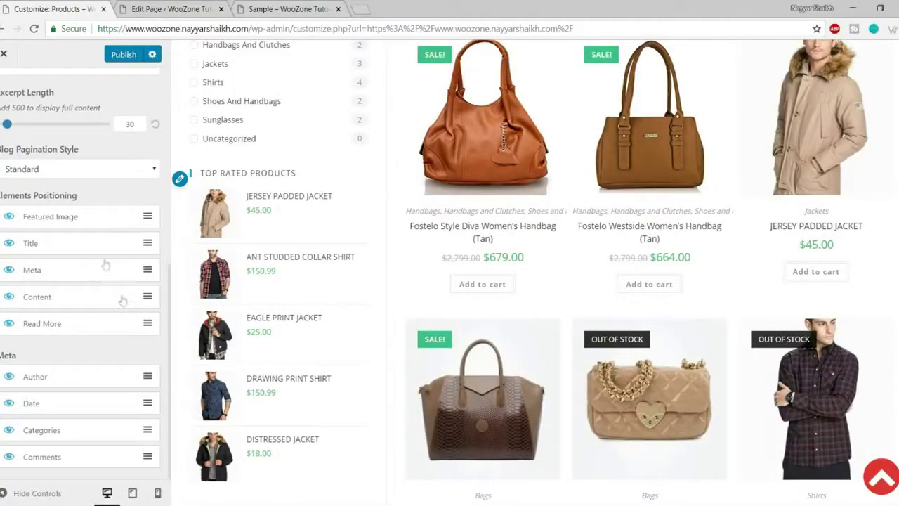
scroll(141, 271, up, 5)
scroll(583, 249, up, 4)
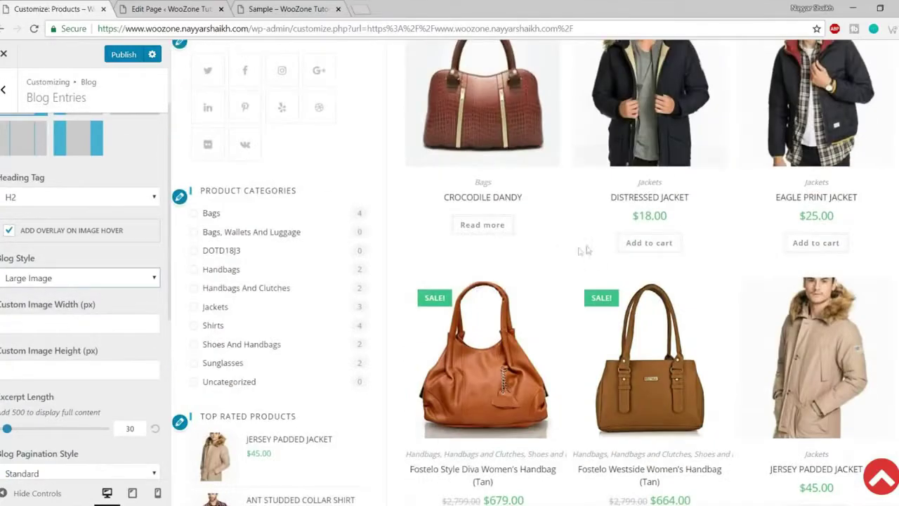
scroll(583, 249, up, 3)
scroll(84, 297, down, 5)
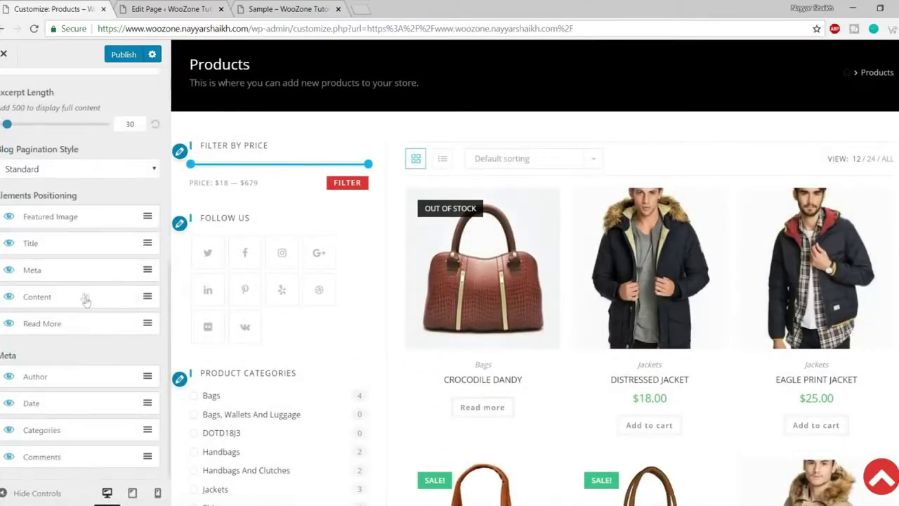
scroll(125, 254, up, 5)
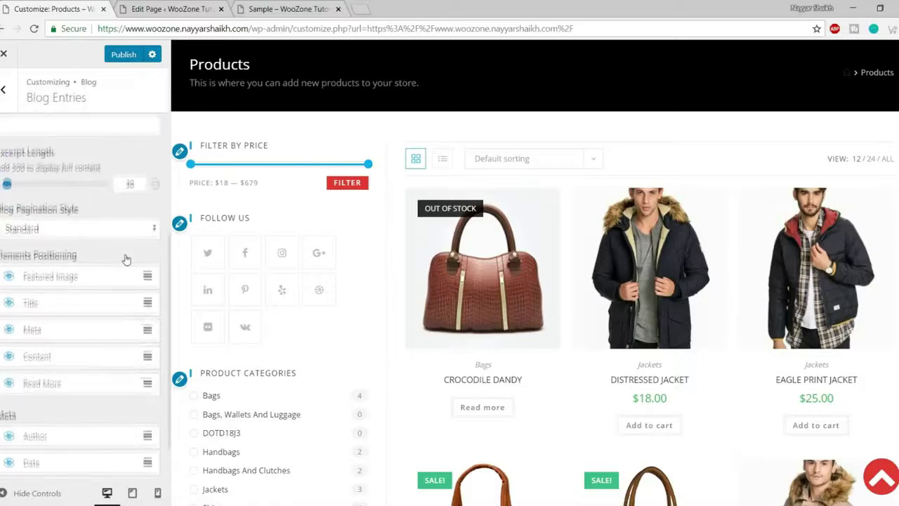
click(3, 89)
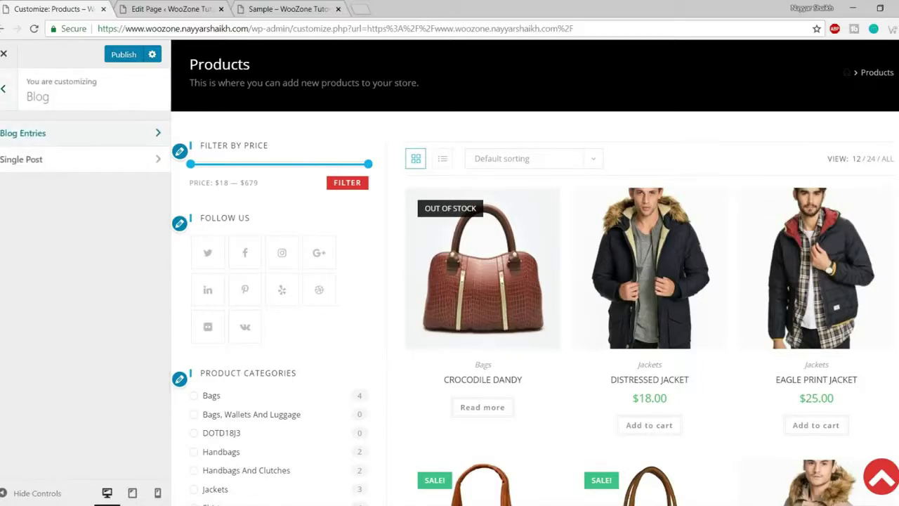
click(4, 89)
scroll(64, 281, down, 2)
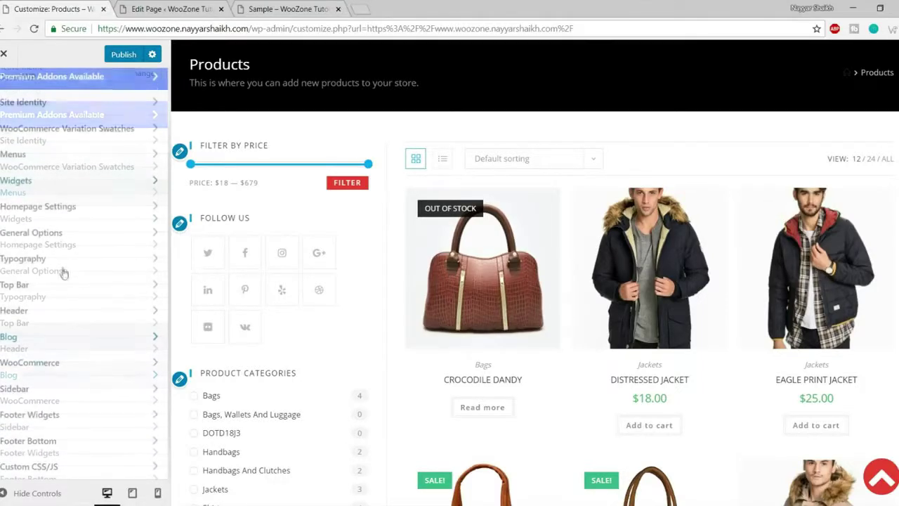
click(73, 362)
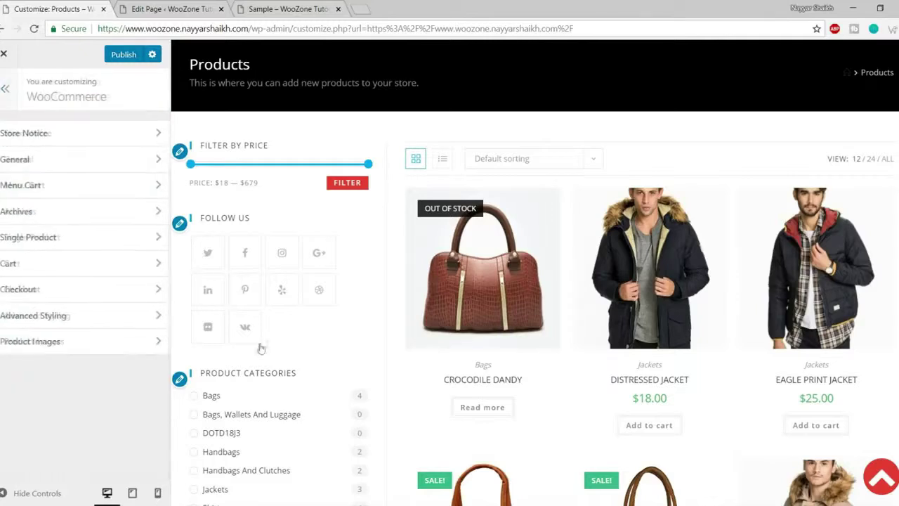
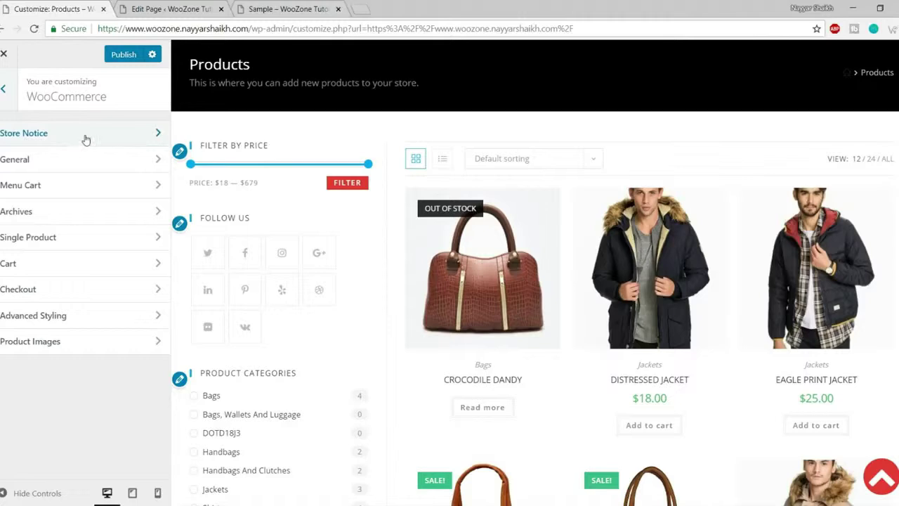
- Return to the main customizer list and open the WooCommerce section
click(3, 90)
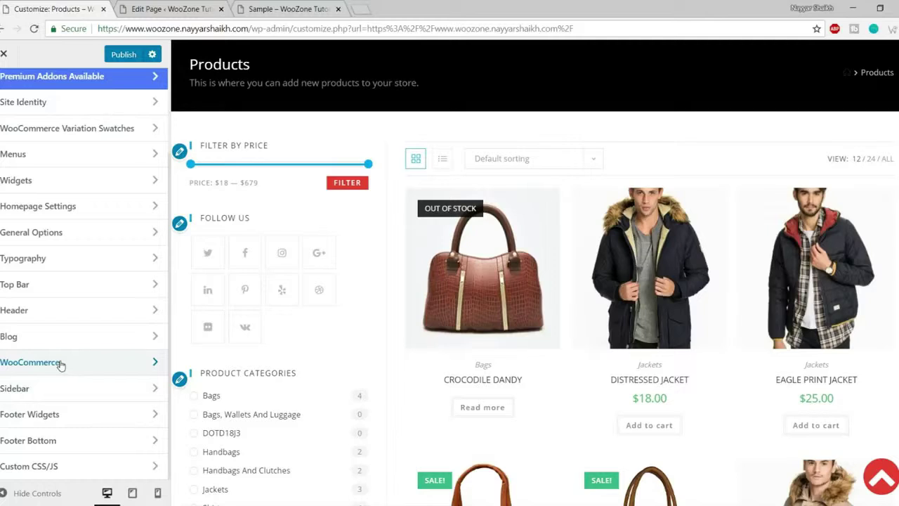
click(61, 363)
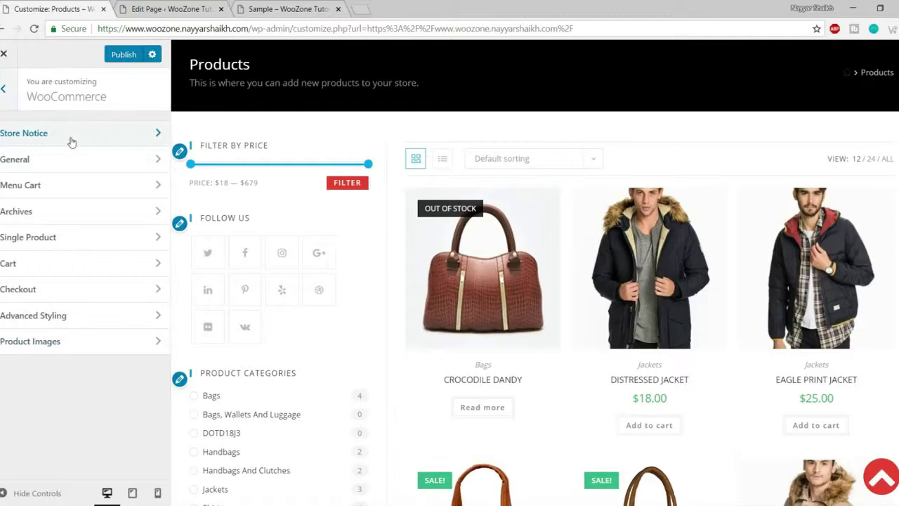
scroll(421, 235, up, 1)
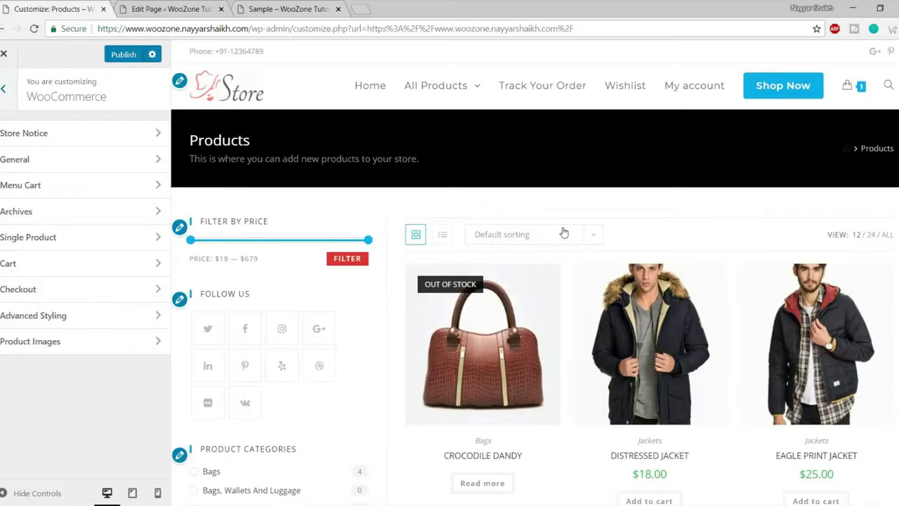
scroll(563, 232, down, 5)
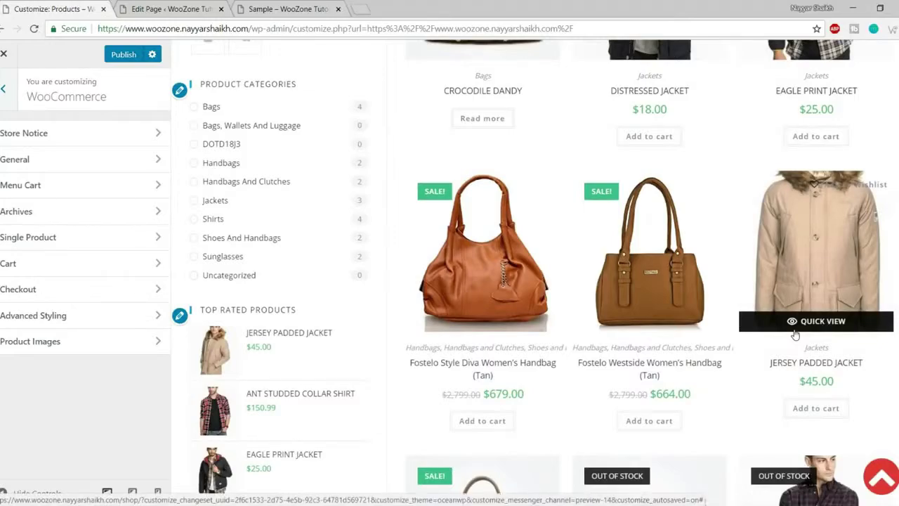
scroll(795, 335, up, 5)
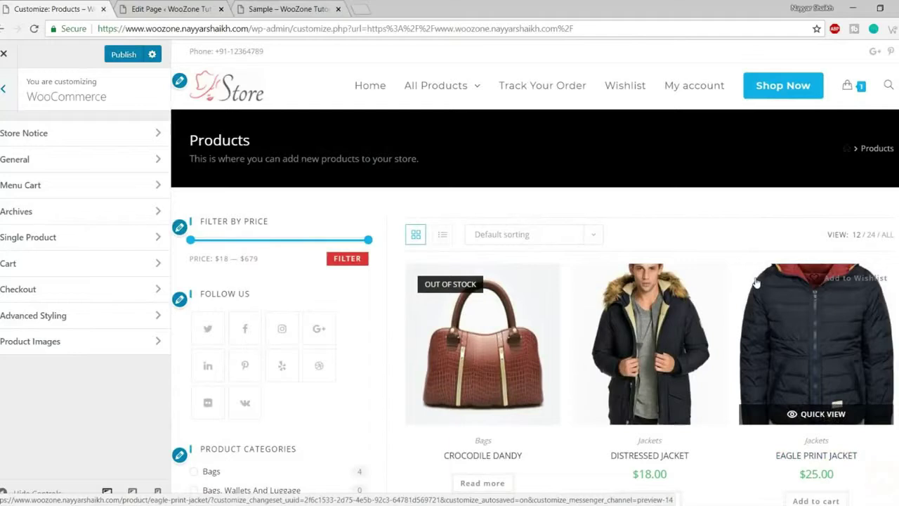
- Open the Store Notice settings and select the existing notice text
click(79, 138)
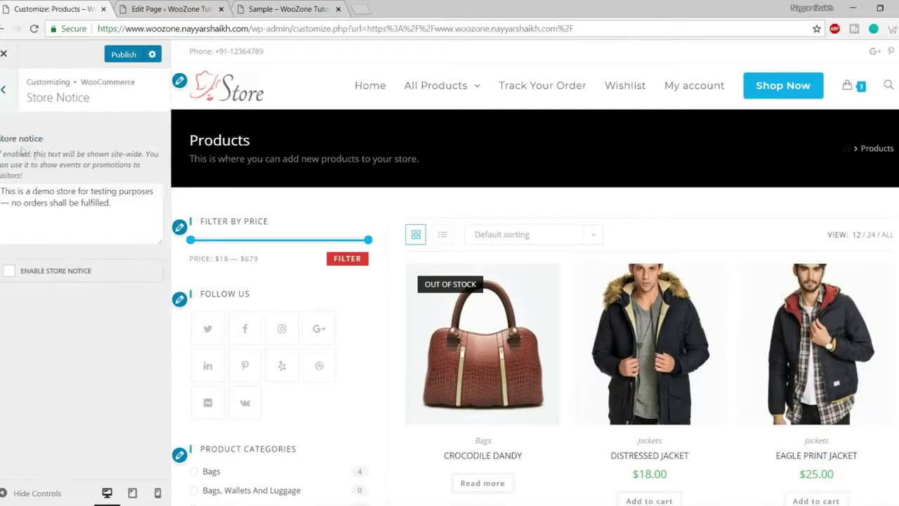
click(65, 209)
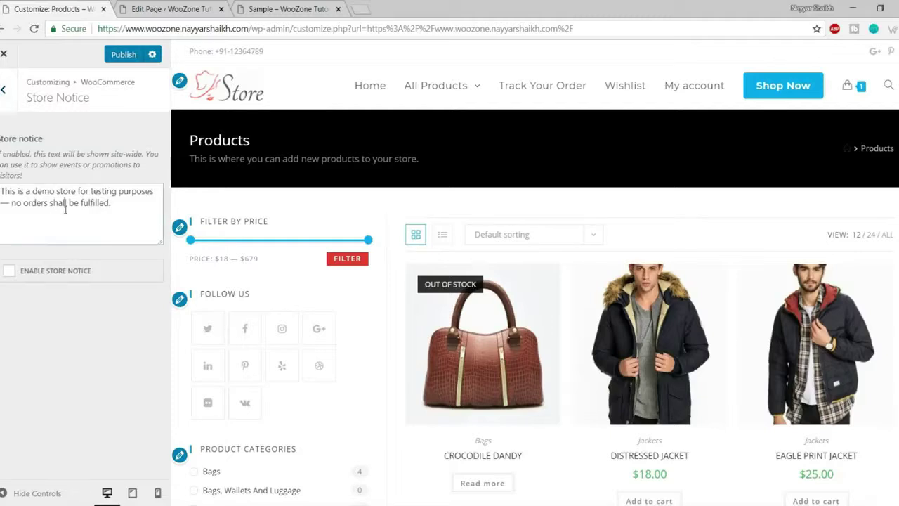
drag(126, 210, 2, 189)
click(44, 200)
key(ctrl+a)
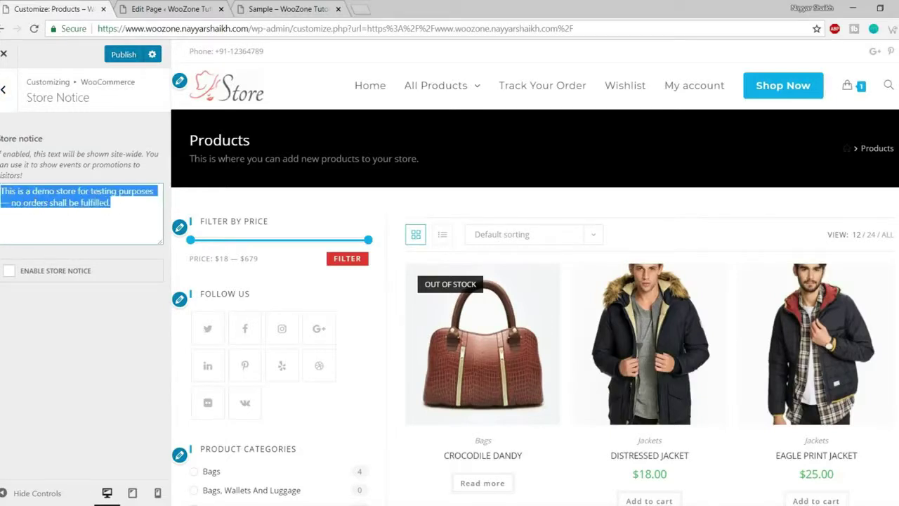
click(33, 199)
- Turn the store notice on to check it in the preview, then switch it off again
click(39, 274)
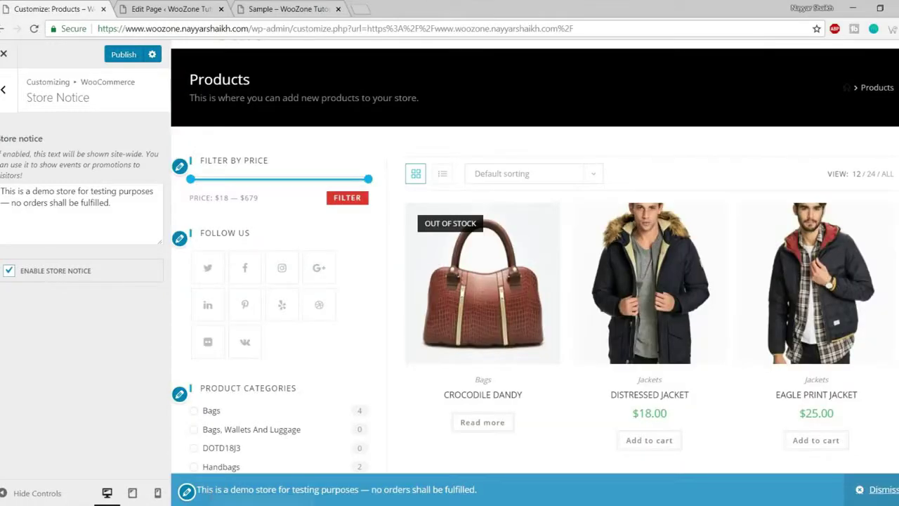
drag(197, 490, 495, 497)
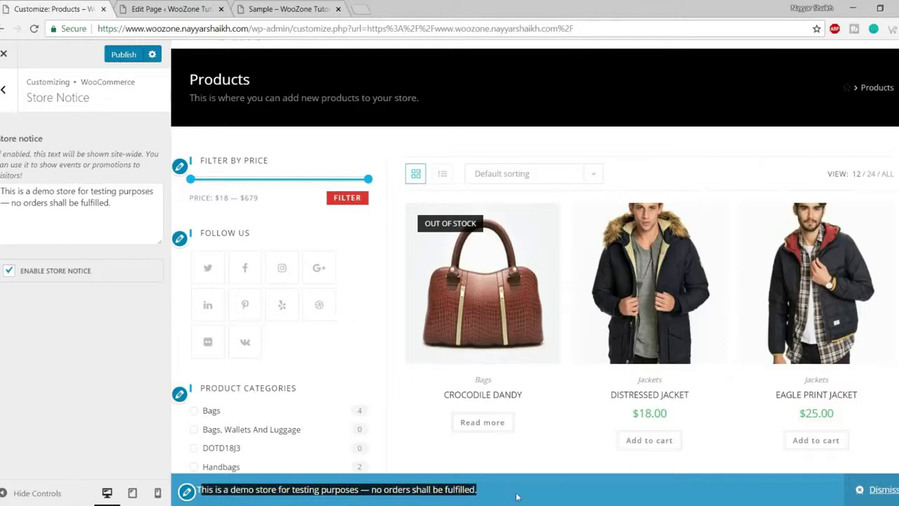
click(517, 497)
drag(349, 489, 503, 496)
click(502, 496)
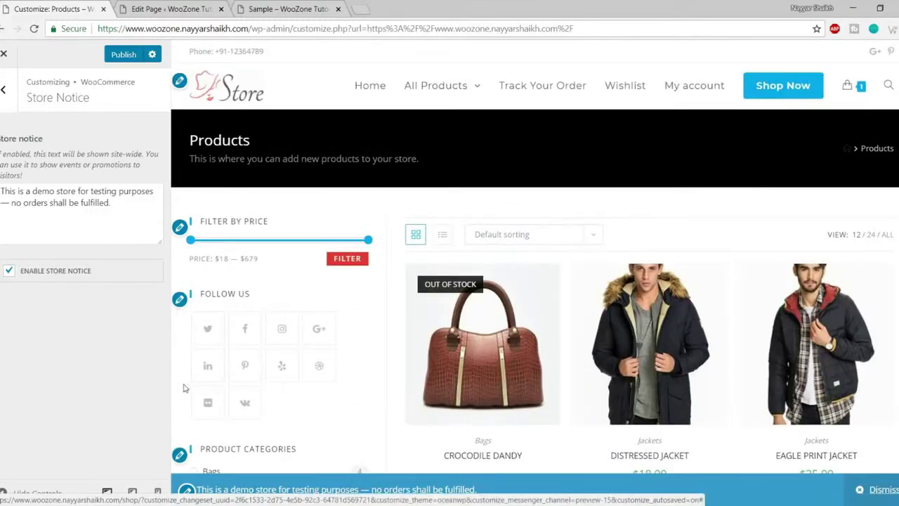
click(87, 276)
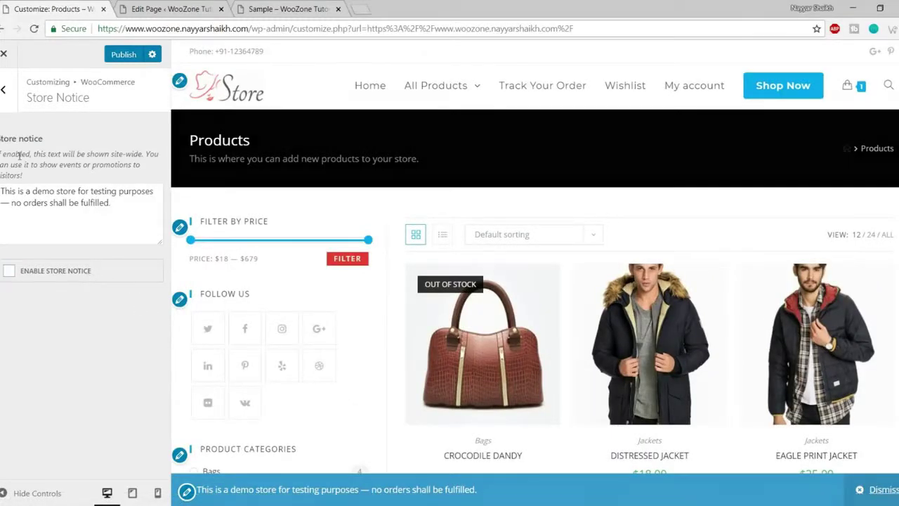
- Open the General WooCommerce settings and scroll through its options
click(4, 89)
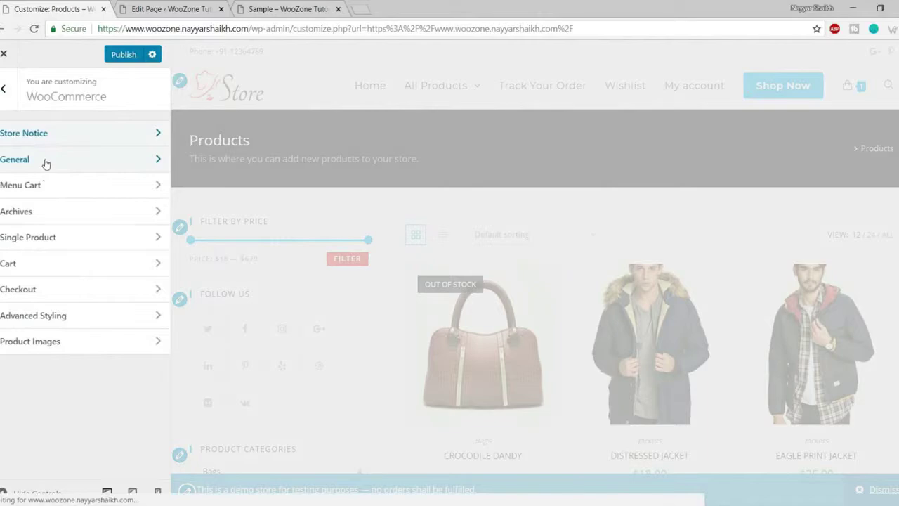
click(45, 164)
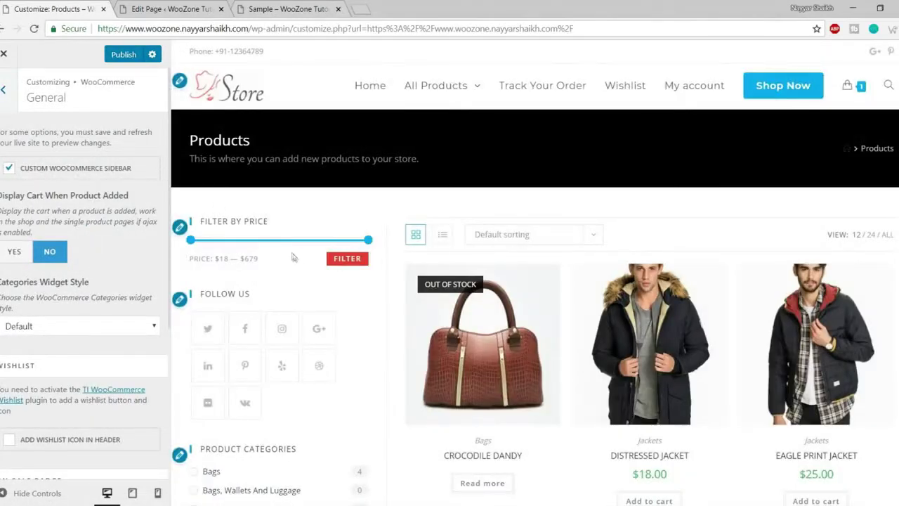
scroll(295, 295, down, 6)
scroll(272, 342, up, 6)
scroll(290, 288, down, 6)
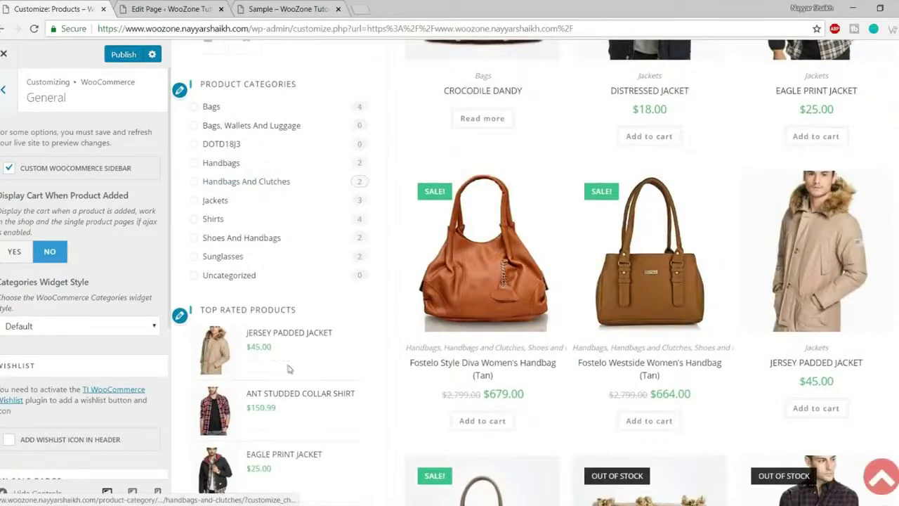
scroll(288, 370, up, 6)
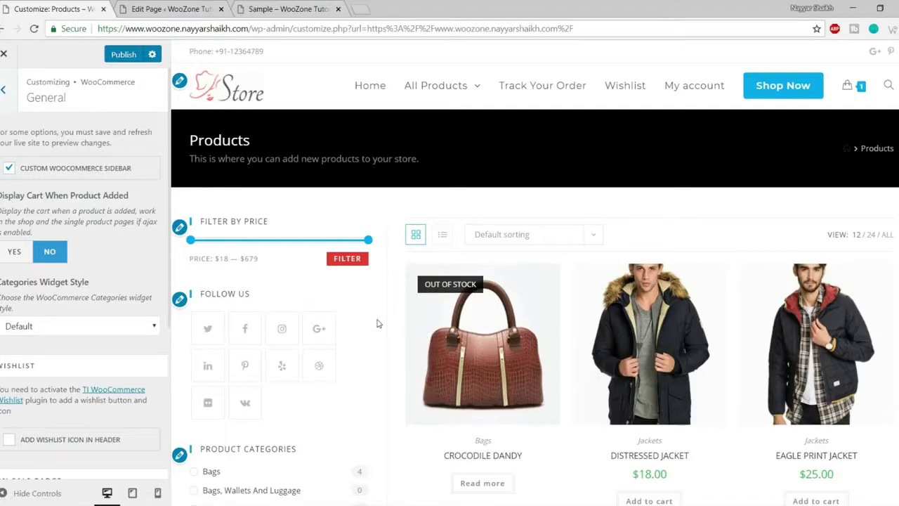
scroll(141, 336, down, 3)
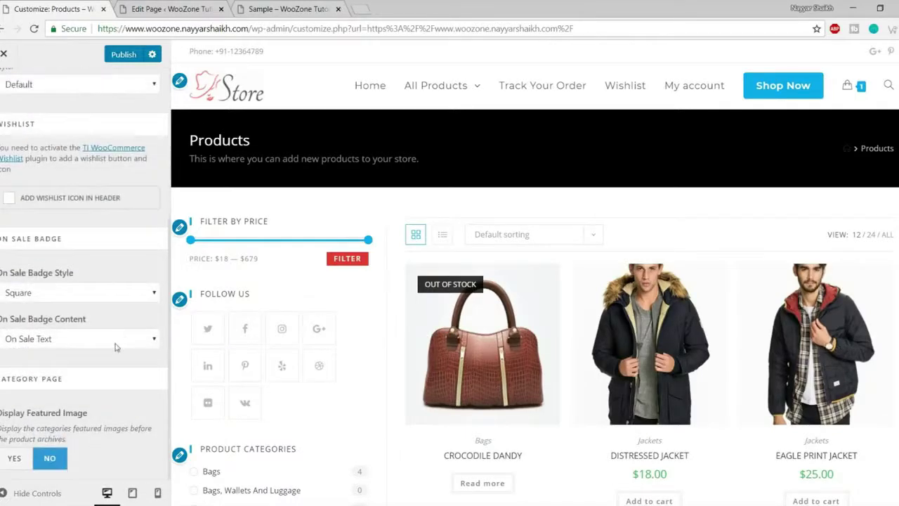
scroll(116, 347, up, 4)
scroll(112, 330, down, 4)
scroll(105, 309, up, 2)
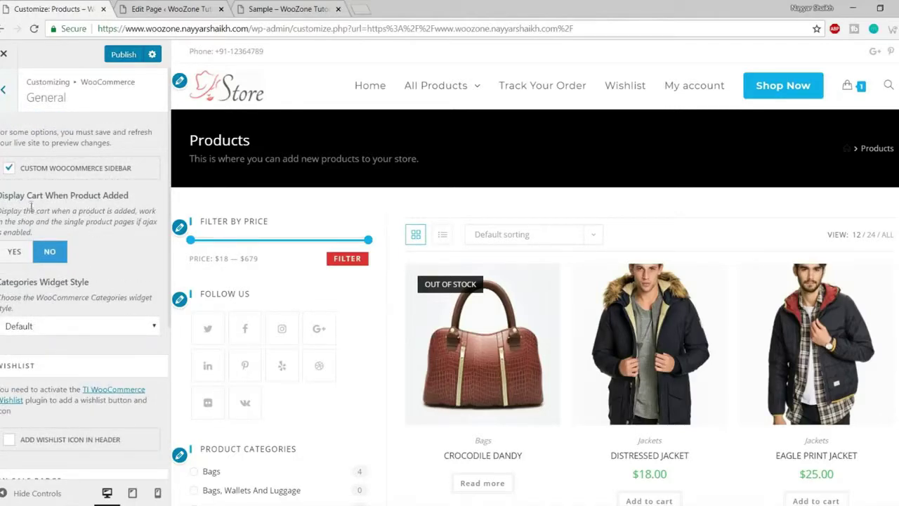
- Review Display Cart When Product Added and keep Categories Widget Style on Default
drag(45, 197, 117, 205)
click(116, 204)
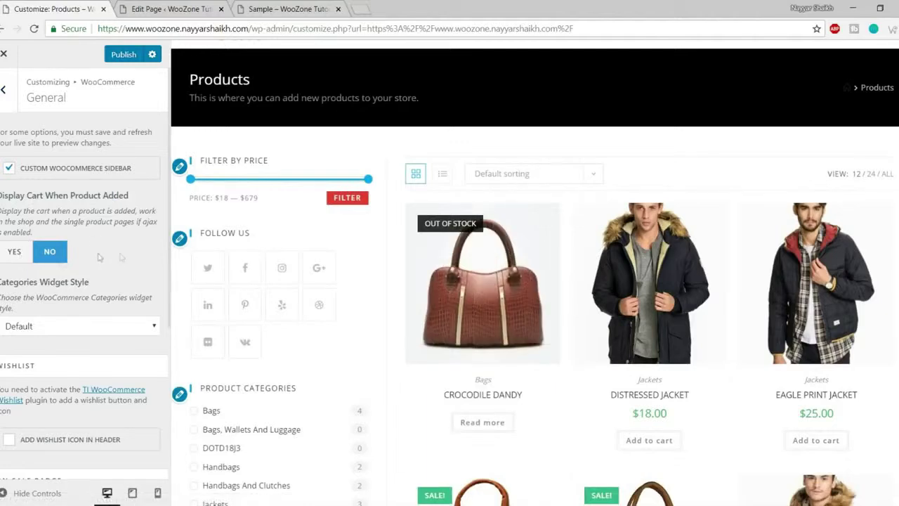
scroll(126, 260, down, 1)
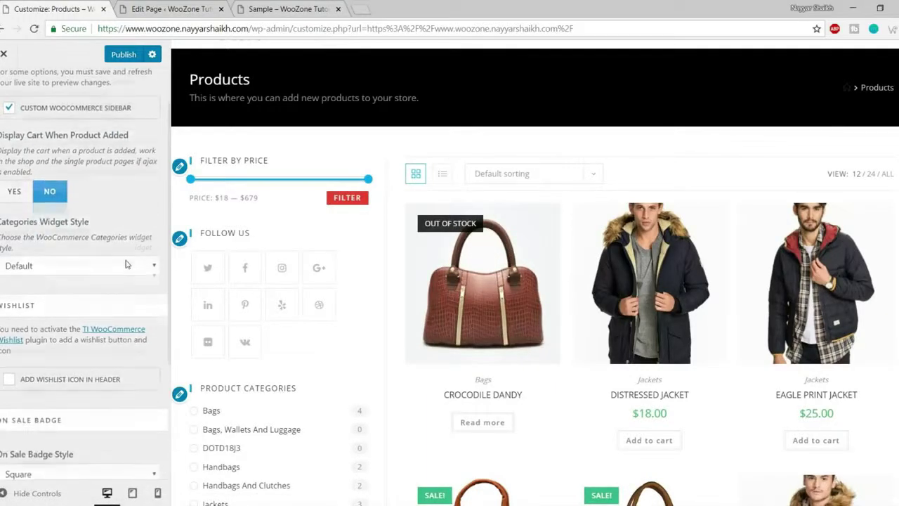
click(87, 268)
click(87, 269)
scroll(88, 270, down, 1)
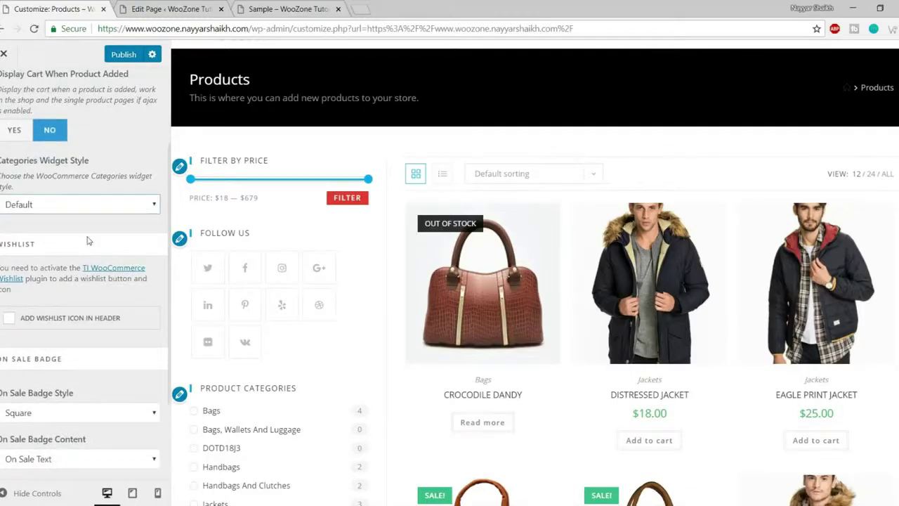
scroll(90, 246, down, 2)
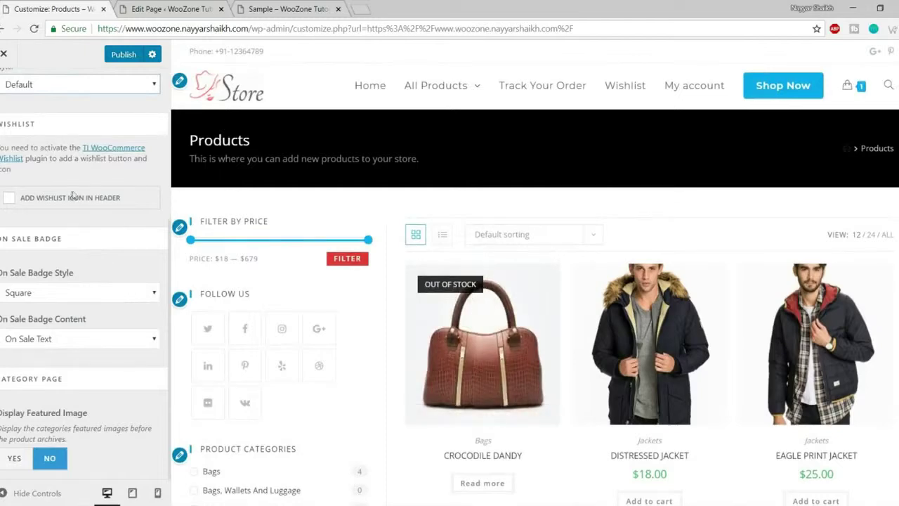
- Add the wishlist icon to the header and make sale badges Circle with On Sale Text
click(76, 199)
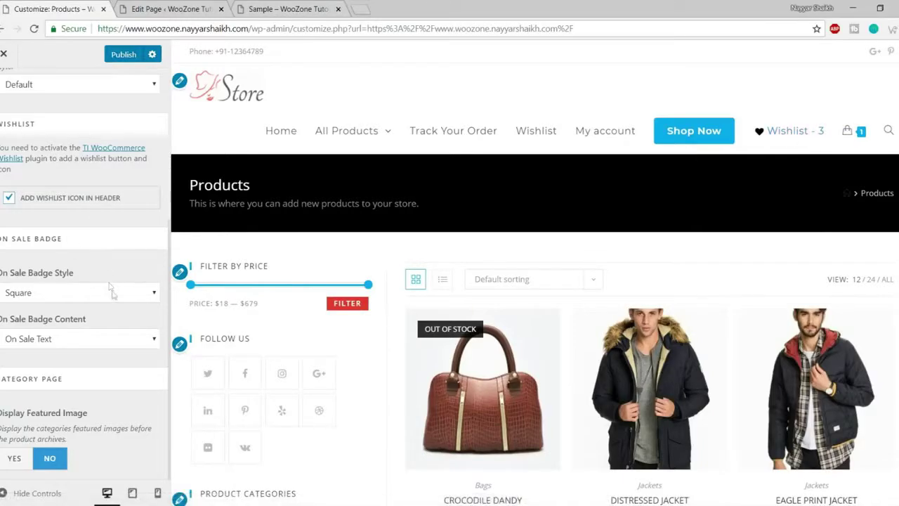
scroll(463, 435, down, 6)
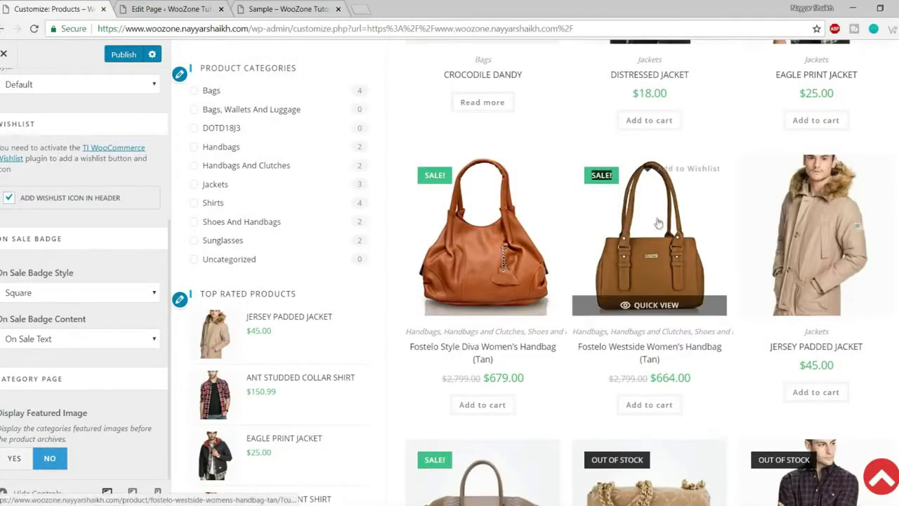
click(57, 298)
click(56, 317)
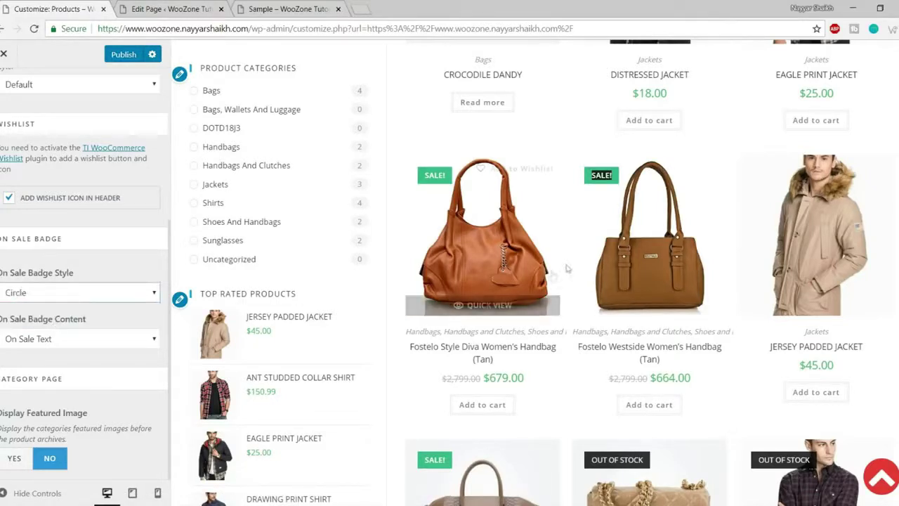
click(43, 343)
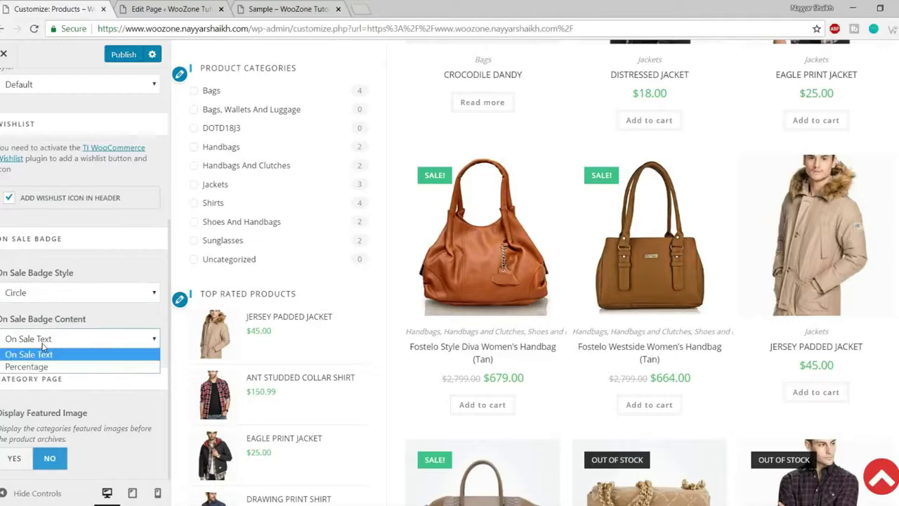
click(118, 328)
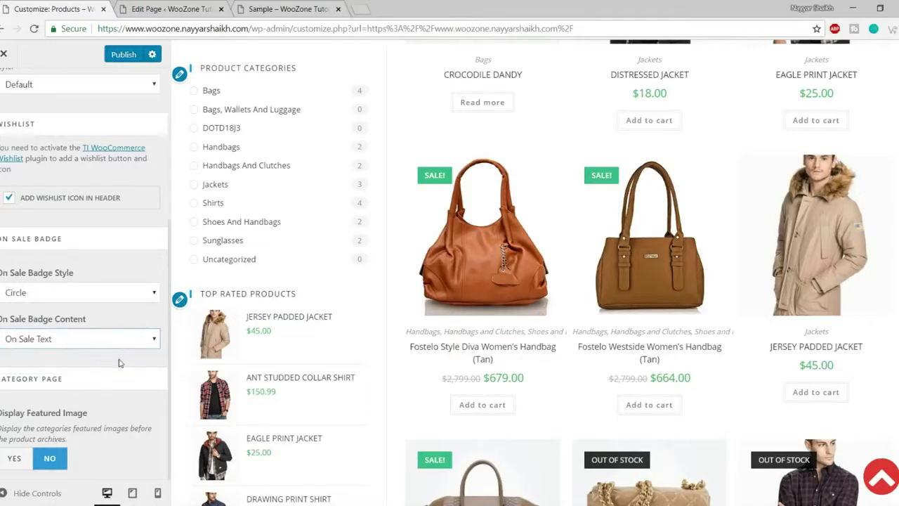
- Scroll back to the top of the General settings and return to the WooCommerce sections
scroll(124, 396, up, 5)
scroll(125, 399, down, 5)
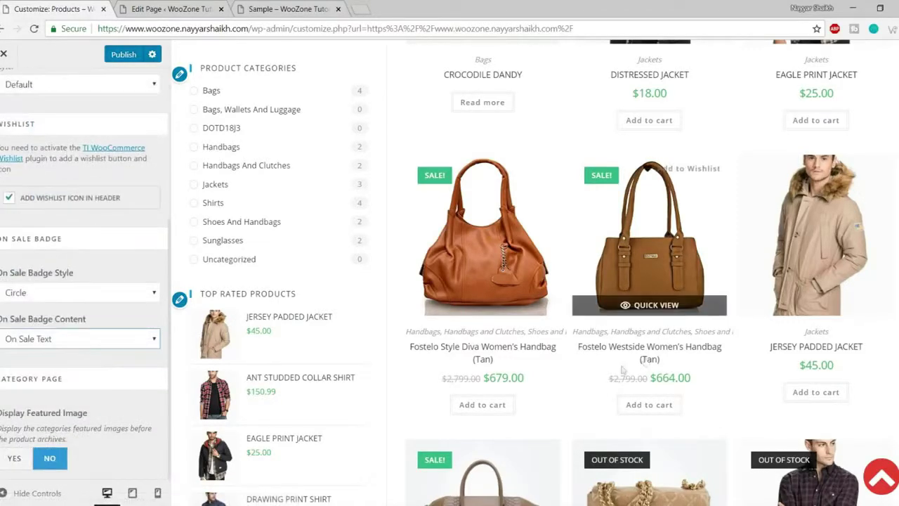
scroll(610, 246, down, 1)
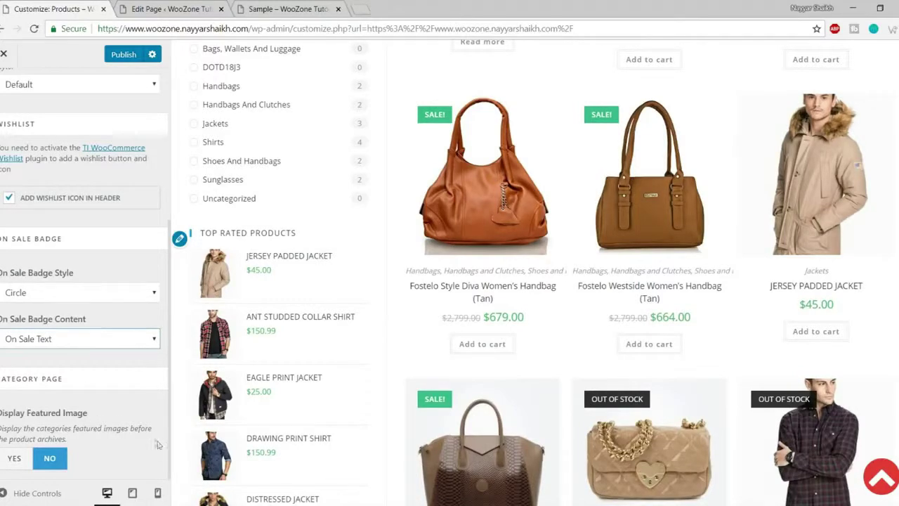
scroll(153, 445, up, 4)
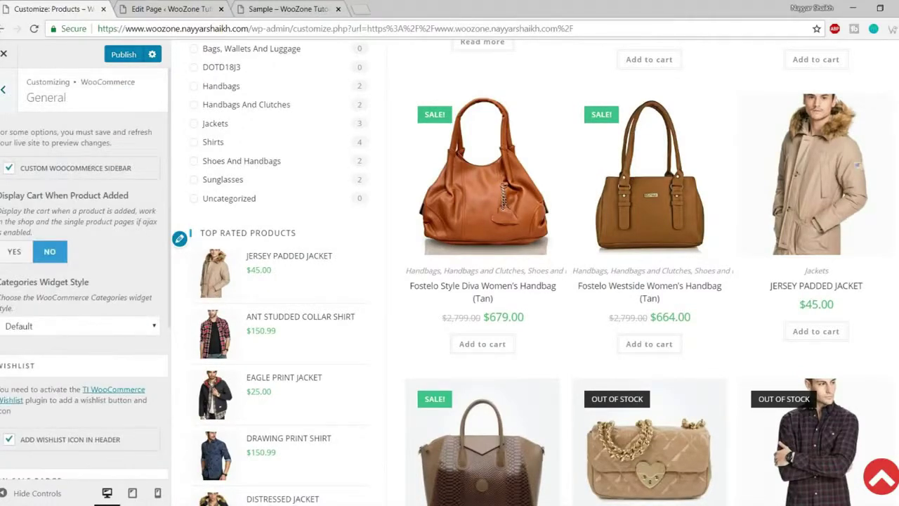
click(3, 89)
- Set the Menu Cart display to Icon And Cart Count + Total
click(71, 188)
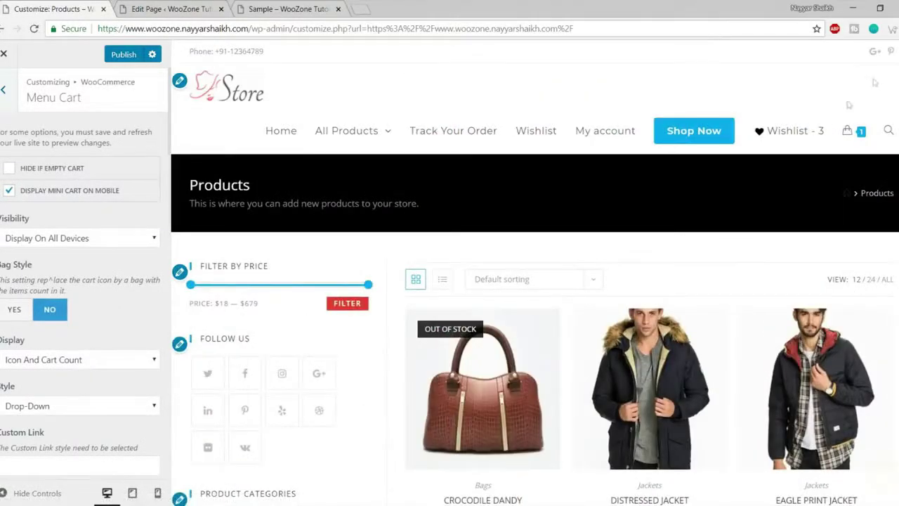
scroll(76, 311, down, 1)
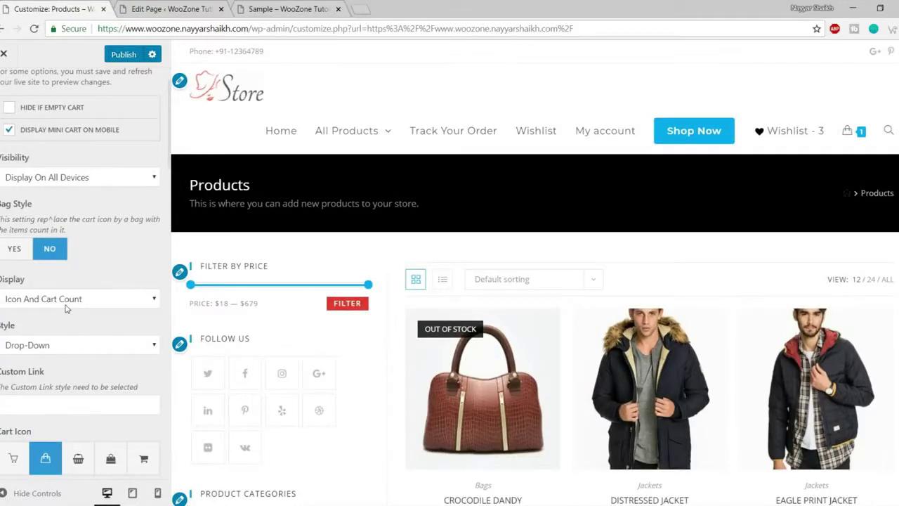
mouse_move(850, 135)
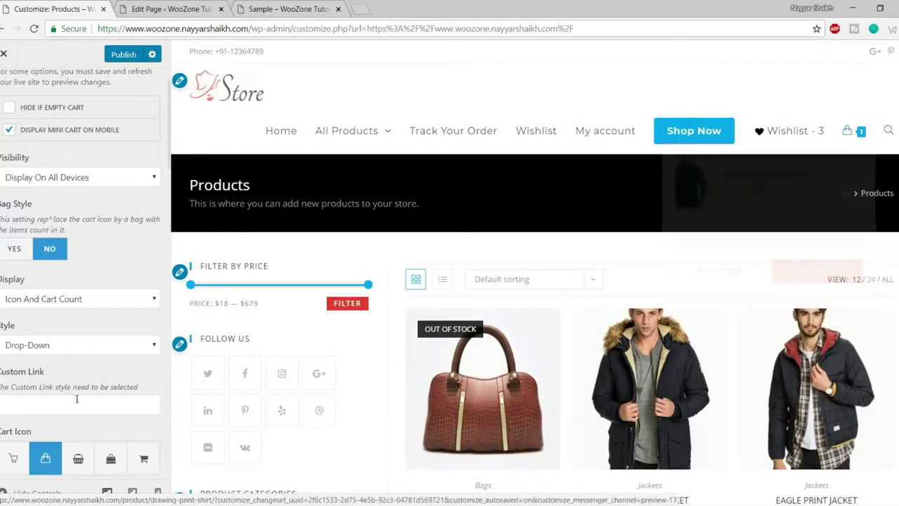
click(77, 295)
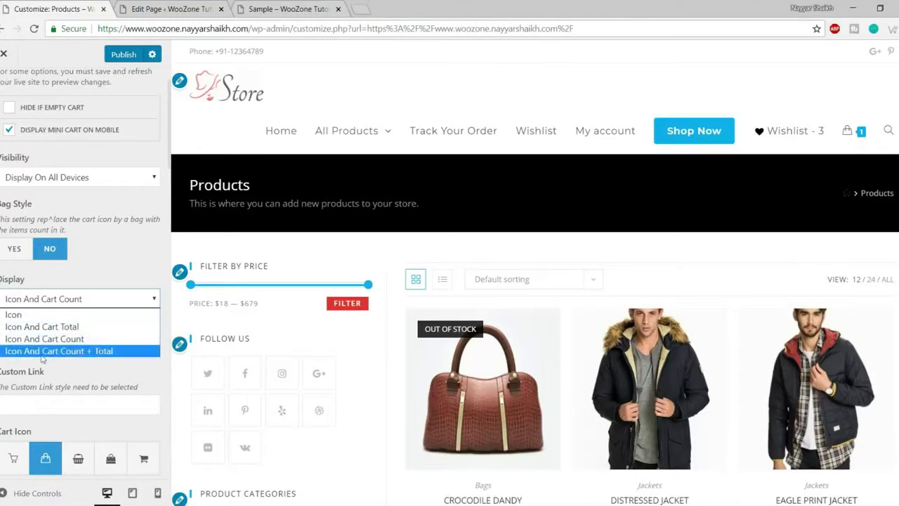
click(78, 351)
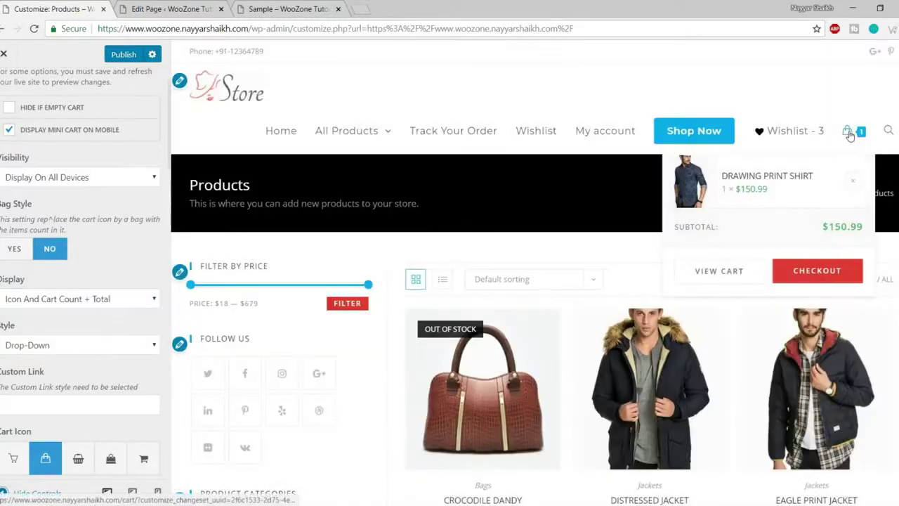
triple_click(843, 226)
click(846, 219)
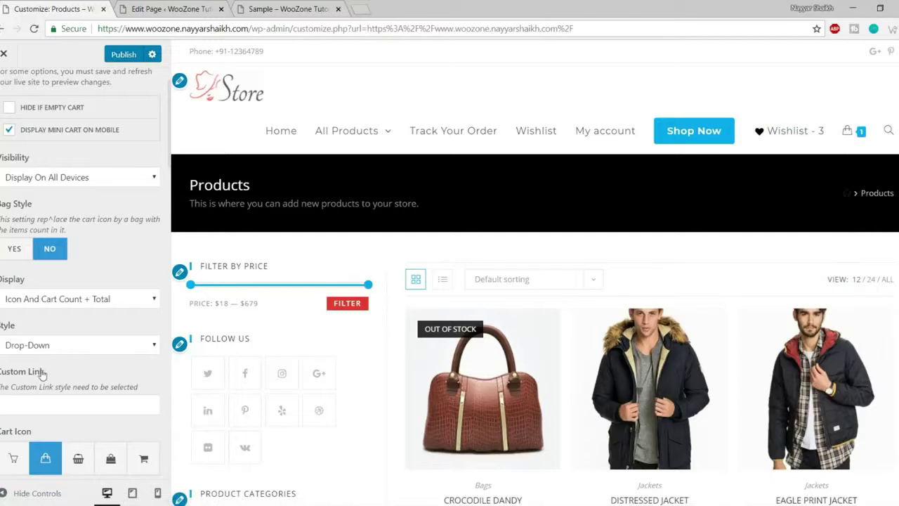
- Keep the header cart style set to Drop Down
scroll(66, 346, down, 1)
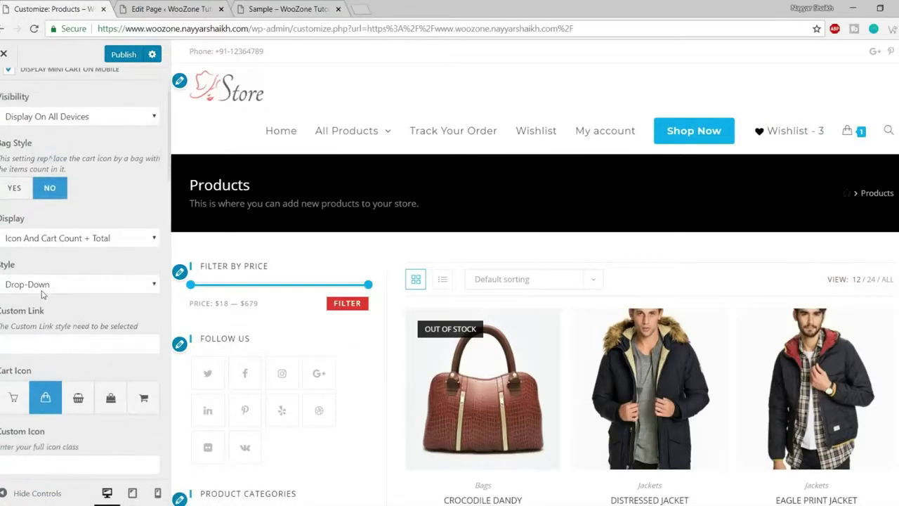
click(46, 284)
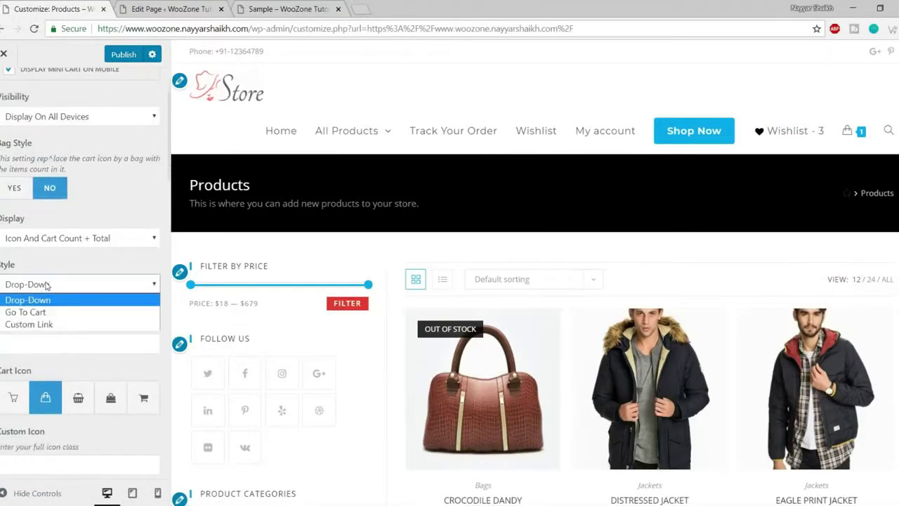
click(46, 285)
mouse_move(846, 132)
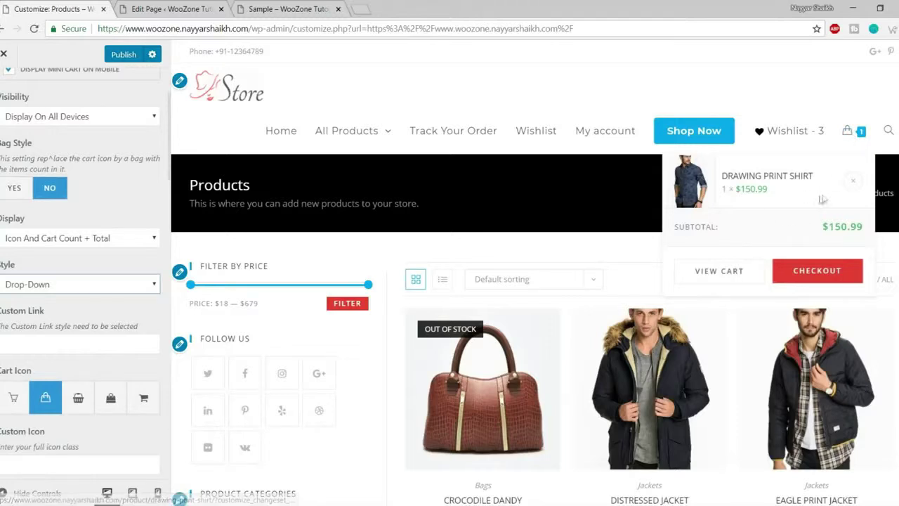
click(68, 285)
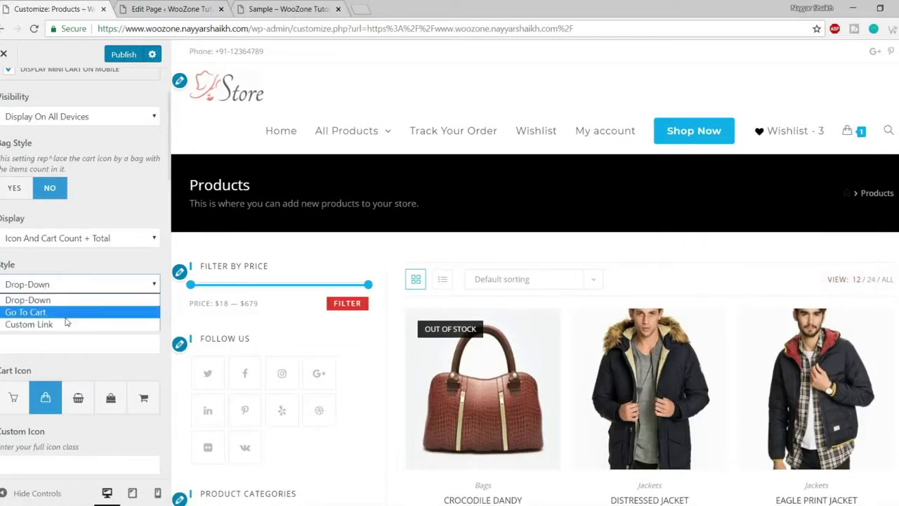
click(88, 279)
- Switch the header cart icon to the trolley and set its size to 41
scroll(107, 282, down, 1)
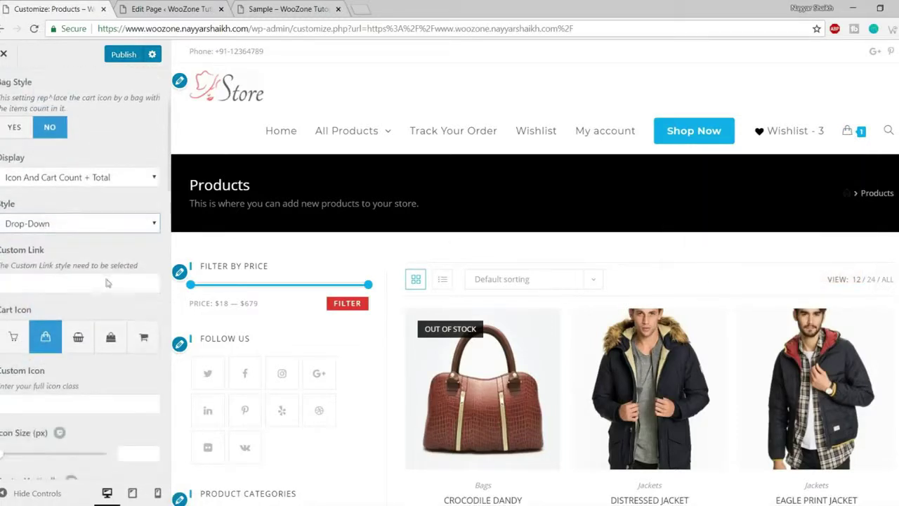
scroll(107, 282, down, 1)
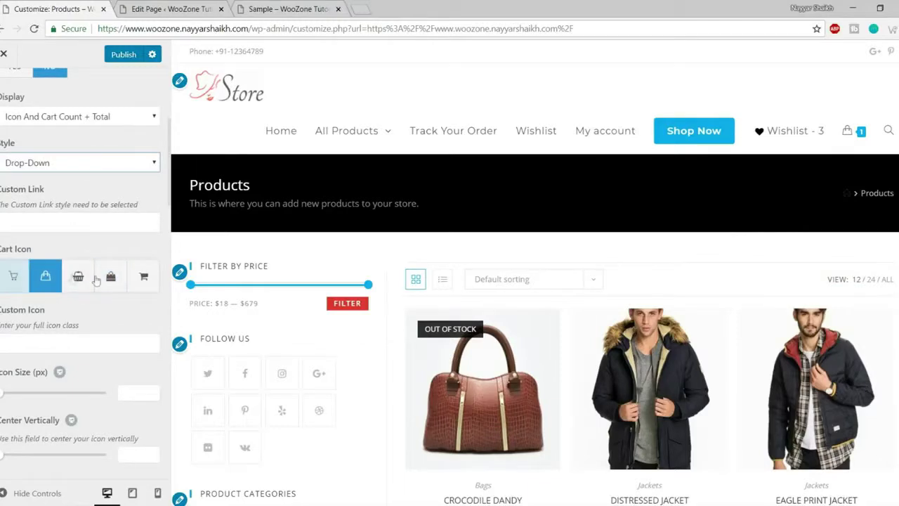
mouse_move(849, 138)
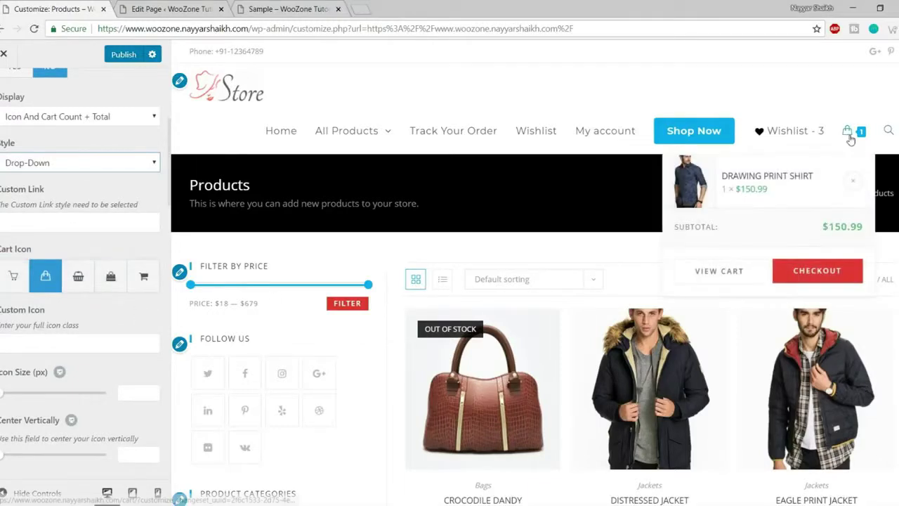
click(139, 288)
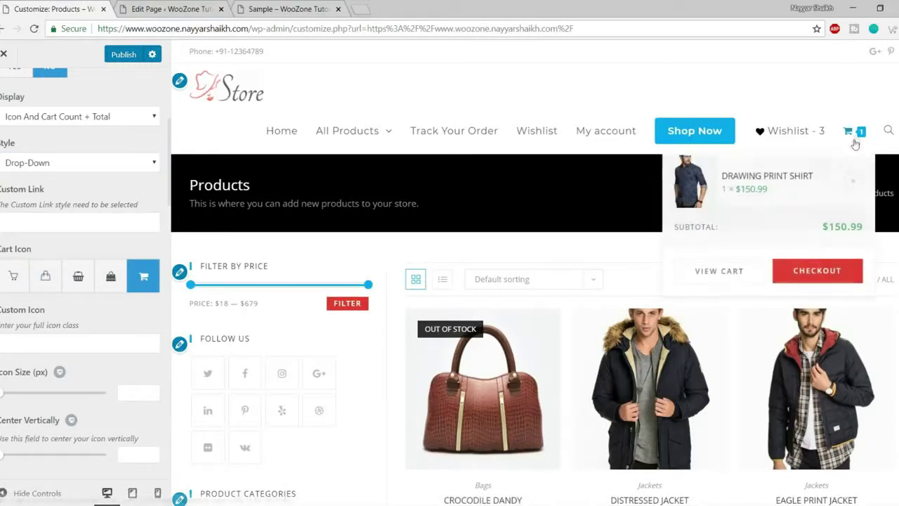
scroll(80, 359, down, 1)
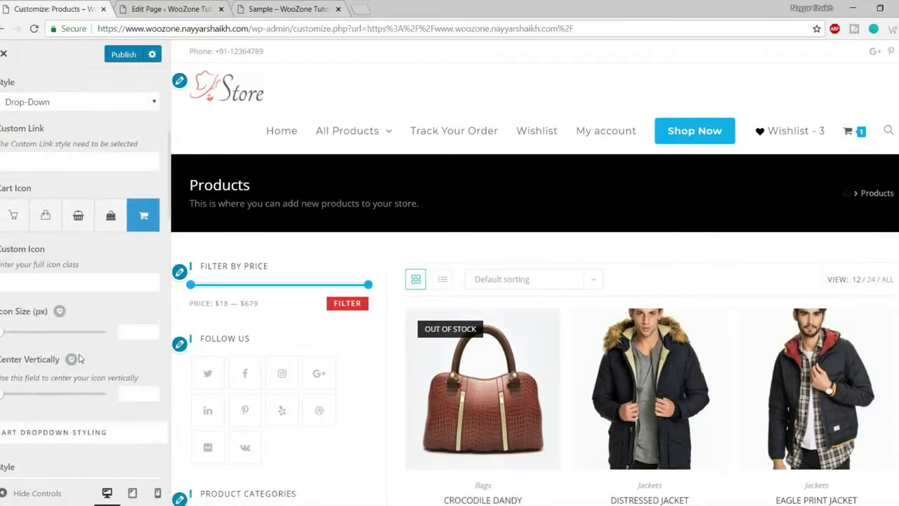
drag(4, 337, 35, 340)
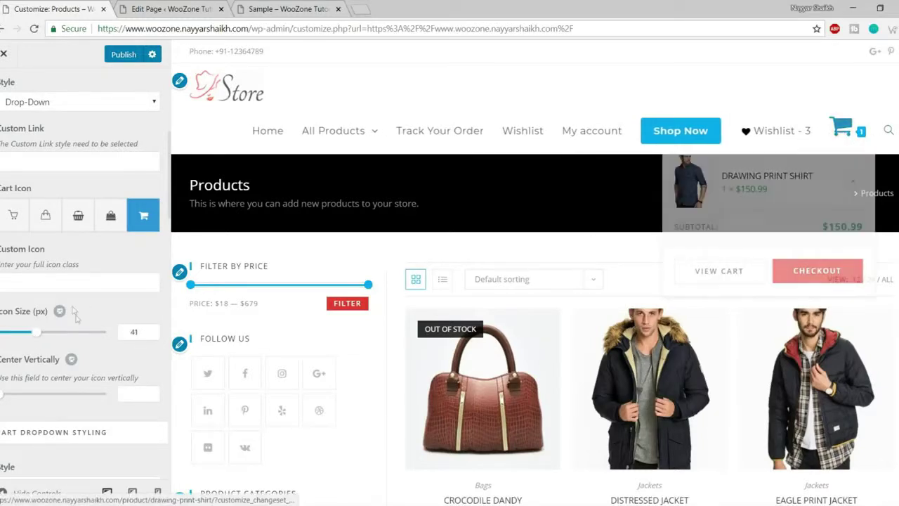
- Leave the cart dropdown style on Compact and return to the WooCommerce sections
scroll(90, 340, down, 1)
scroll(89, 344, down, 3)
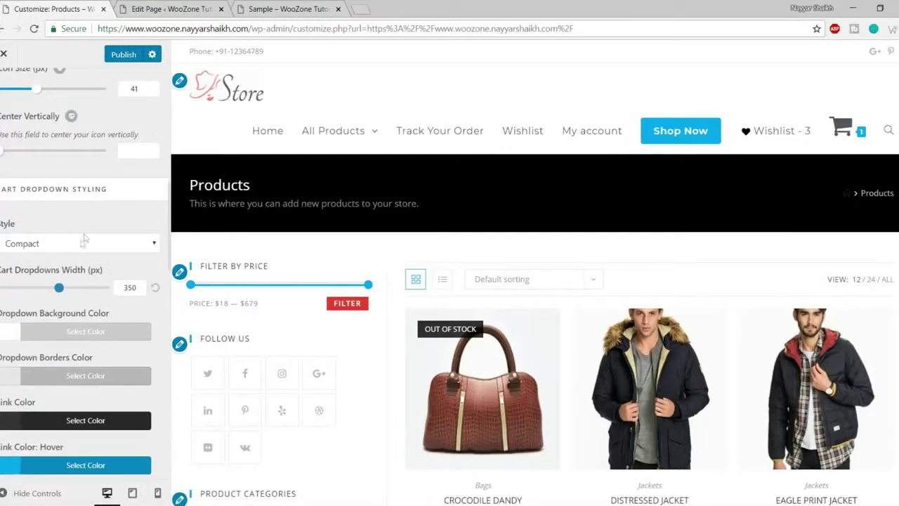
click(84, 248)
click(85, 259)
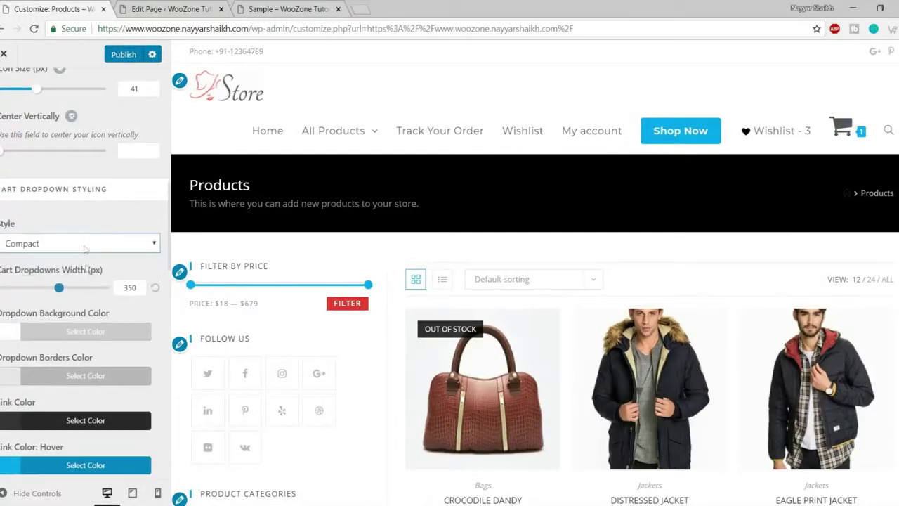
scroll(84, 344, down, 5)
scroll(94, 401, up, 10)
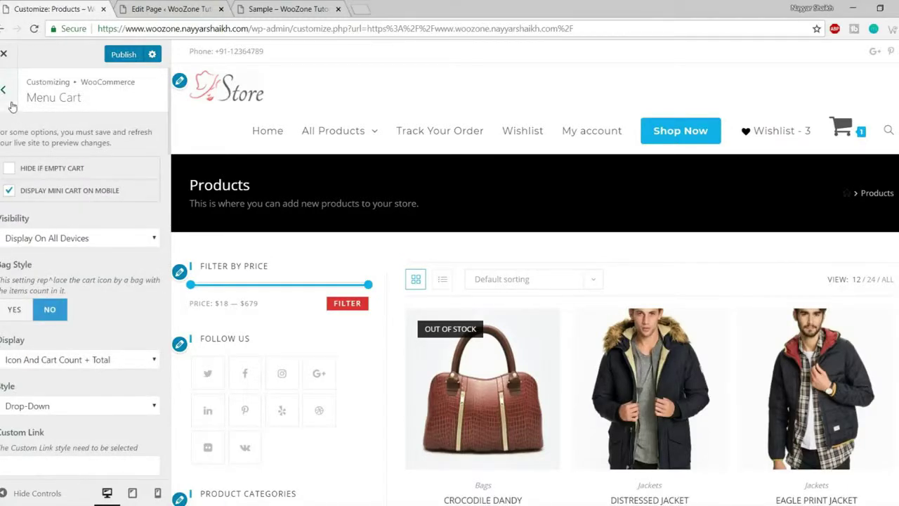
click(11, 103)
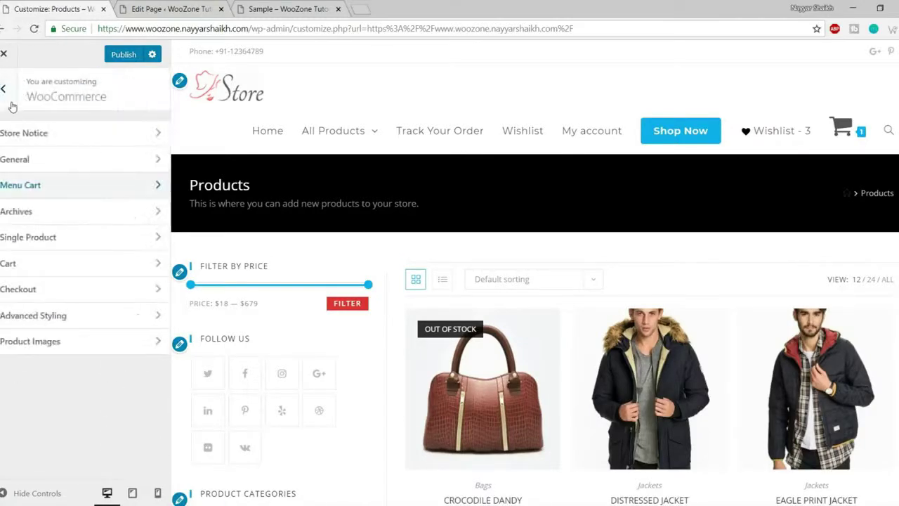
click(28, 212)
scroll(124, 252, down, 3)
scroll(707, 382, down, 3)
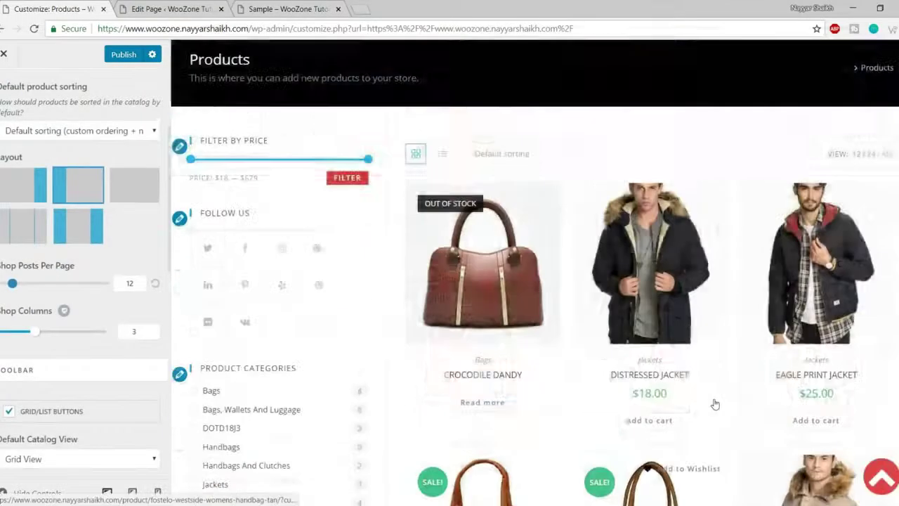
scroll(84, 281, up, 5)
scroll(714, 404, down, 5)
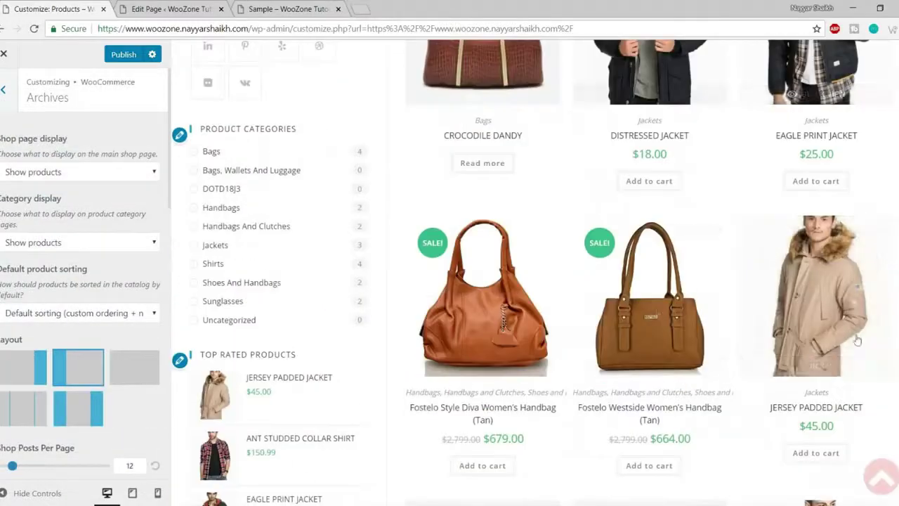
scroll(807, 334, down, 5)
scroll(808, 334, up, 9)
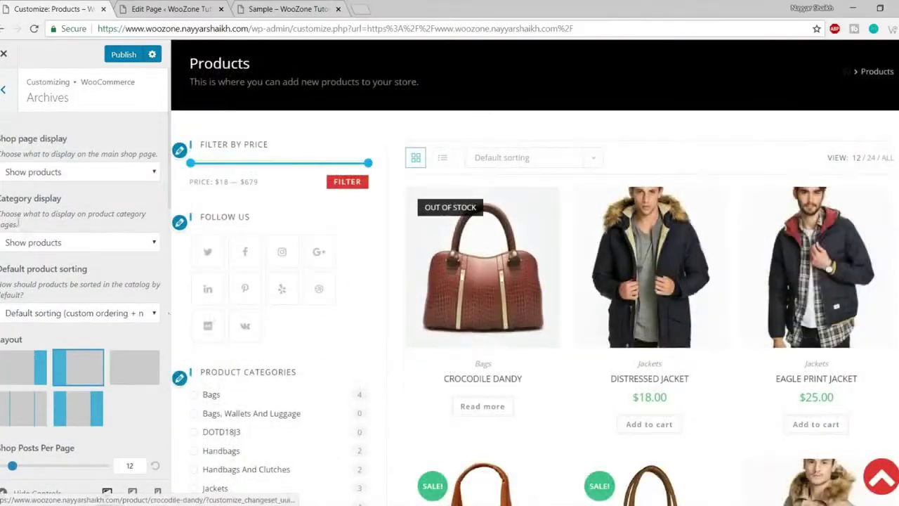
click(41, 181)
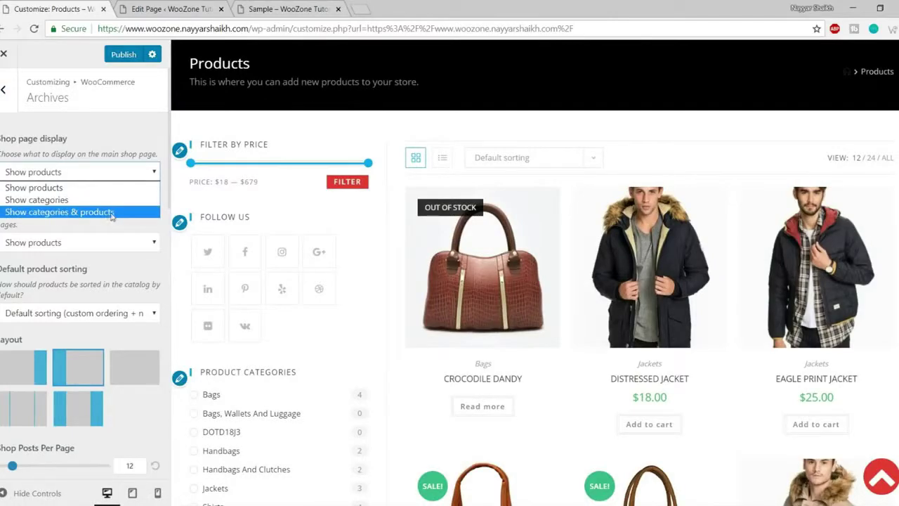
click(43, 187)
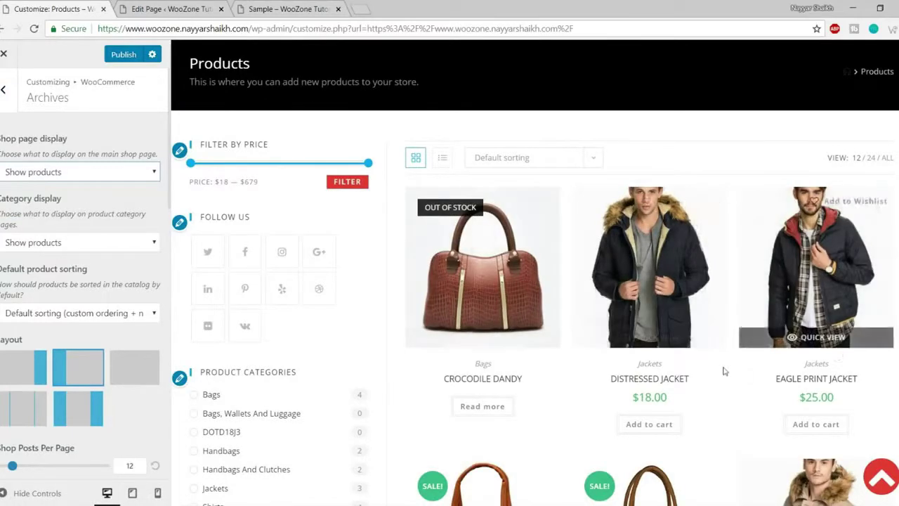
scroll(724, 371, down, 4)
scroll(562, 218, down, 1)
scroll(761, 267, down, 4)
scroll(757, 309, down, 4)
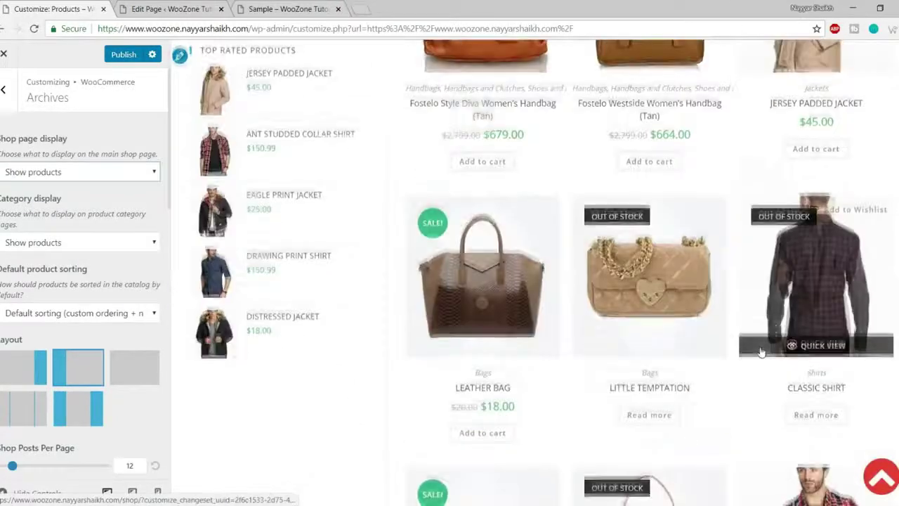
scroll(760, 351, down, 3)
scroll(734, 367, up, 10)
scroll(735, 370, up, 4)
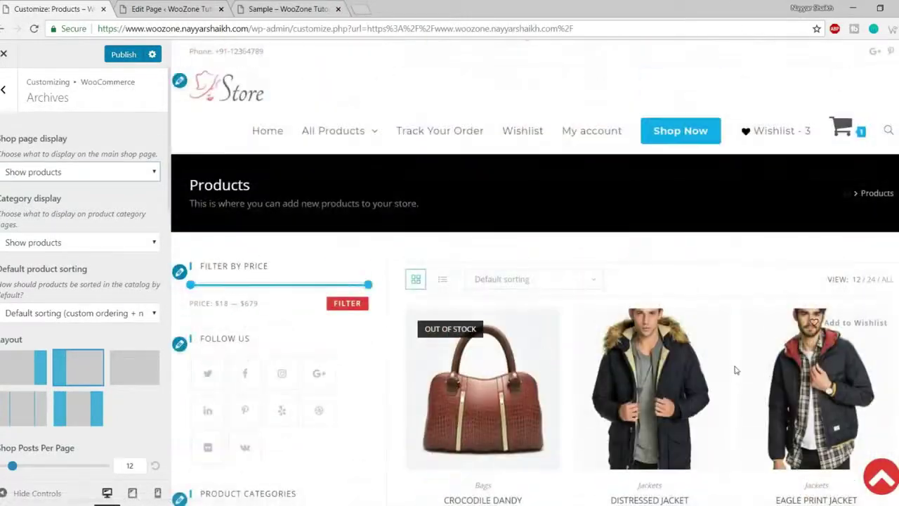
scroll(117, 310, down, 2)
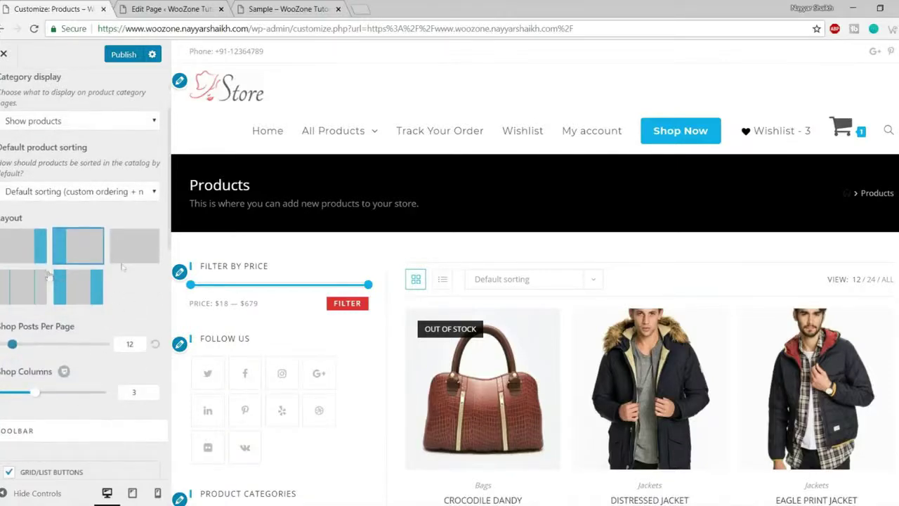
scroll(281, 289, down, 2)
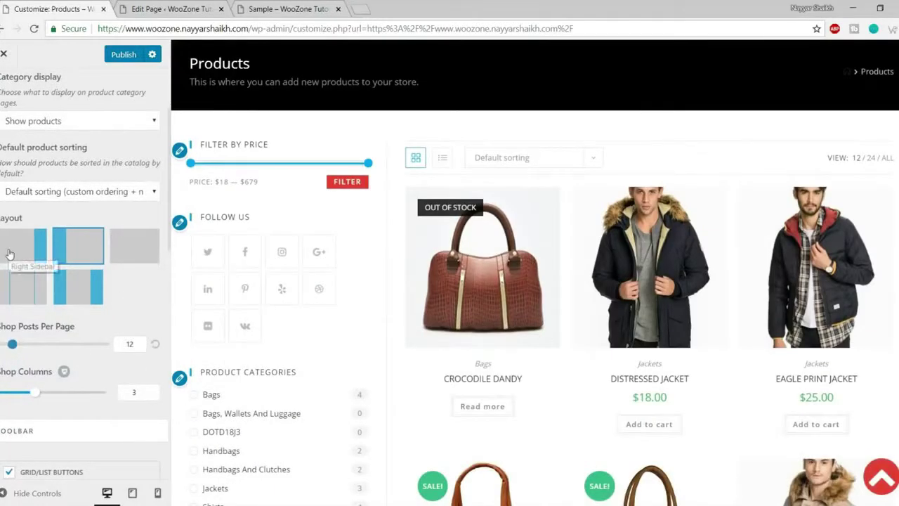
- Choose the Right Sidebar archive layout and scroll the settings to review the shop preview
click(9, 254)
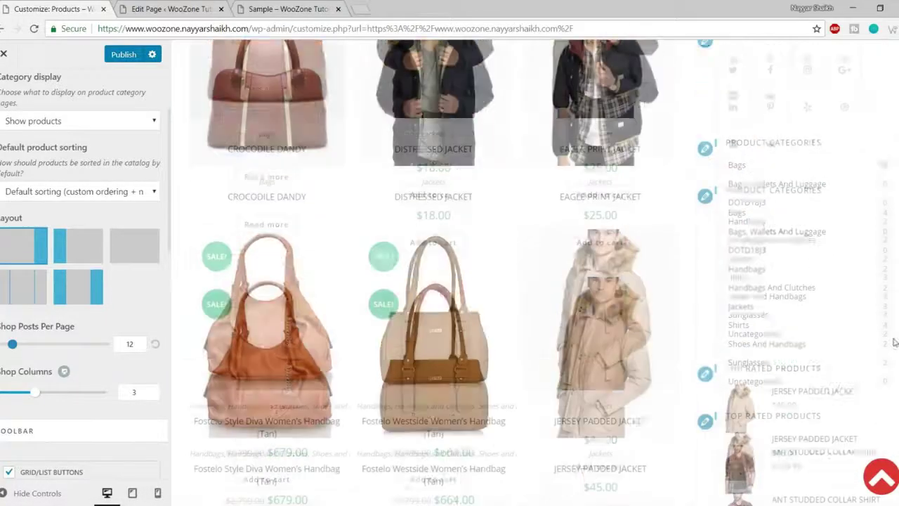
scroll(134, 312, down, 3)
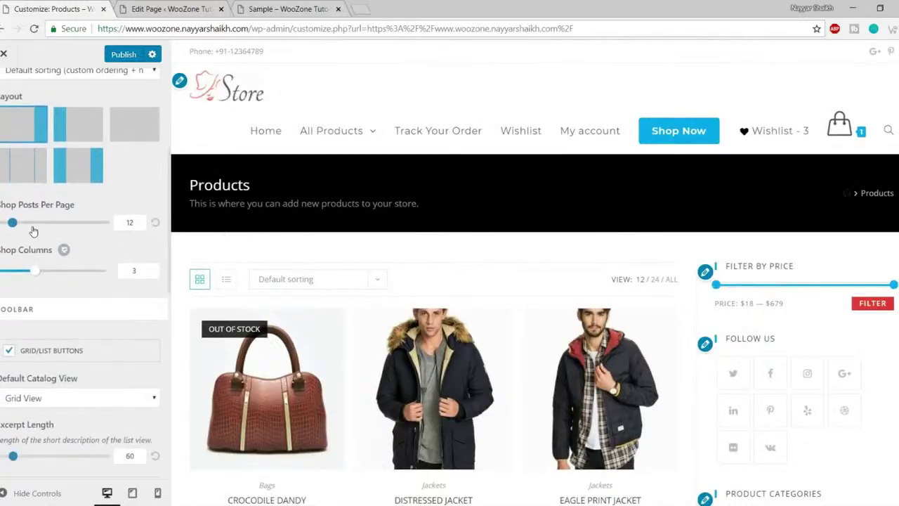
scroll(268, 274, down, 3)
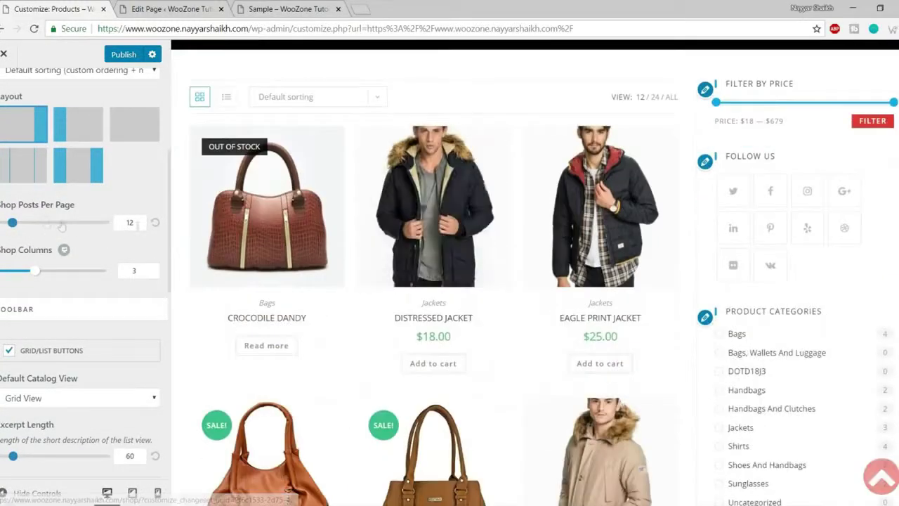
scroll(541, 210, down, 10)
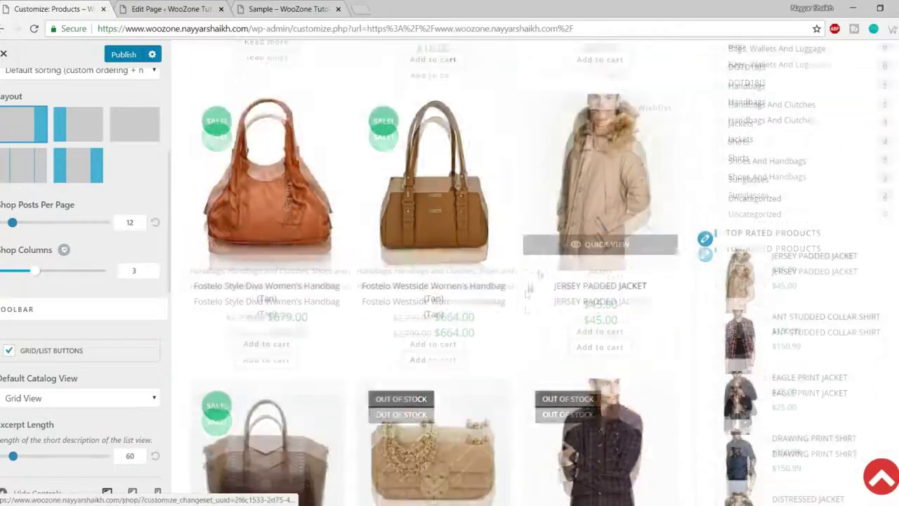
scroll(516, 203, down, 3)
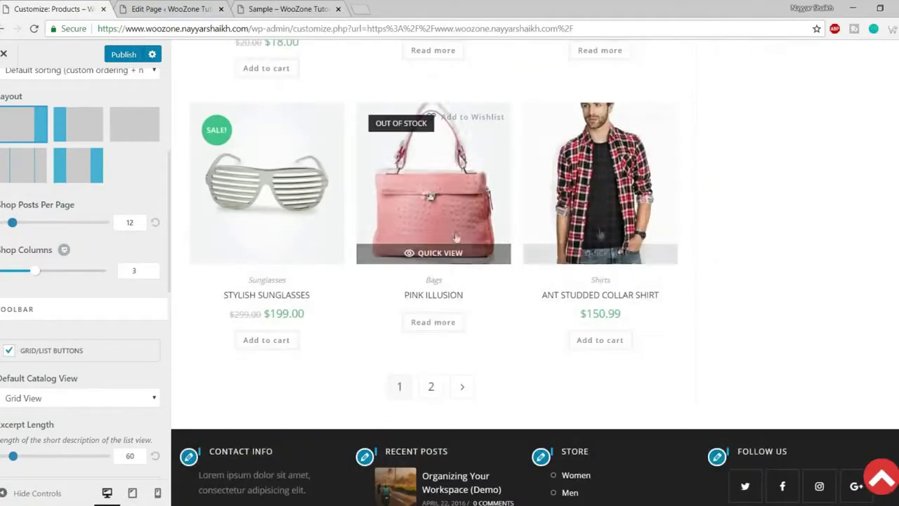
scroll(554, 258, up, 2)
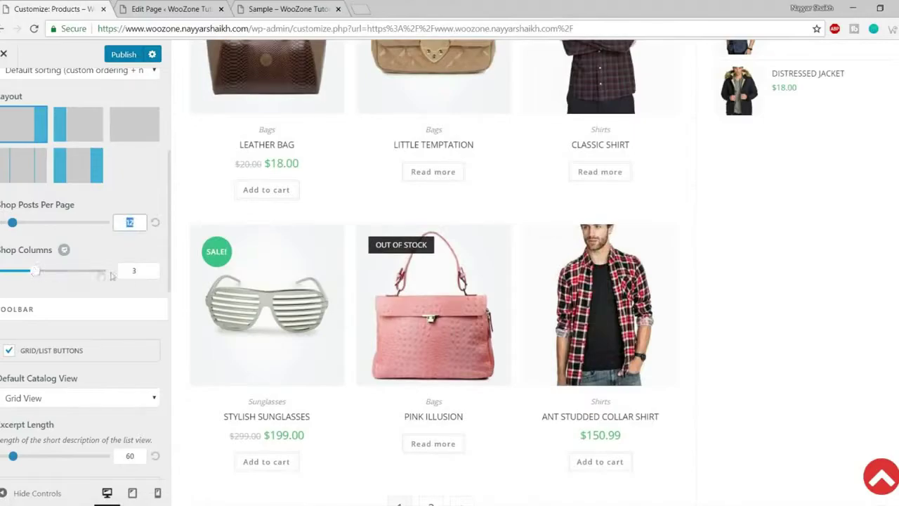
scroll(101, 275, up, 4)
scroll(538, 263, up, 8)
scroll(669, 273, down, 3)
scroll(73, 267, down, 4)
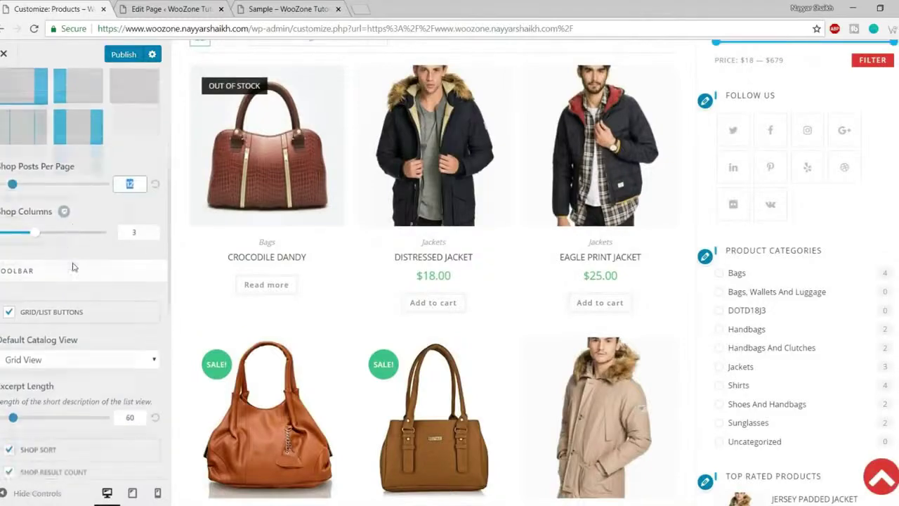
- Set Shop Columns to 4 and the Default Catalog View to List View
drag(38, 215, 52, 211)
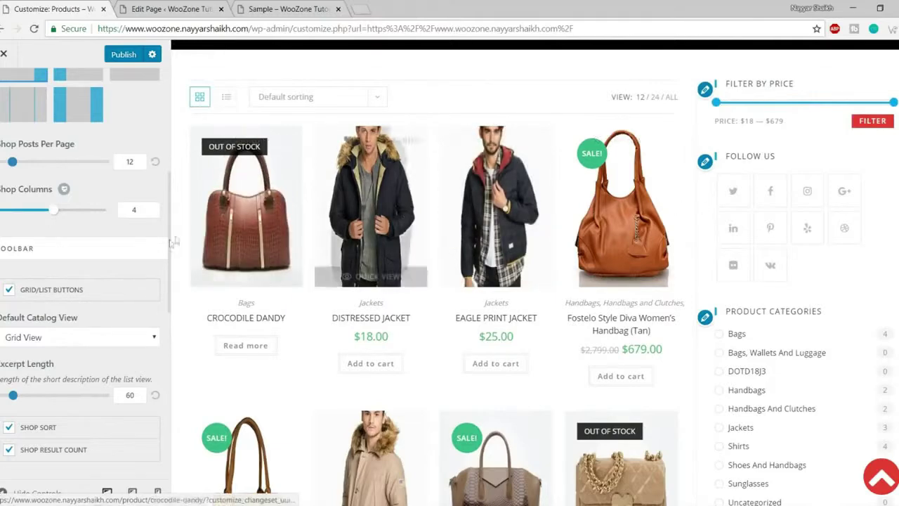
scroll(116, 297, down, 2)
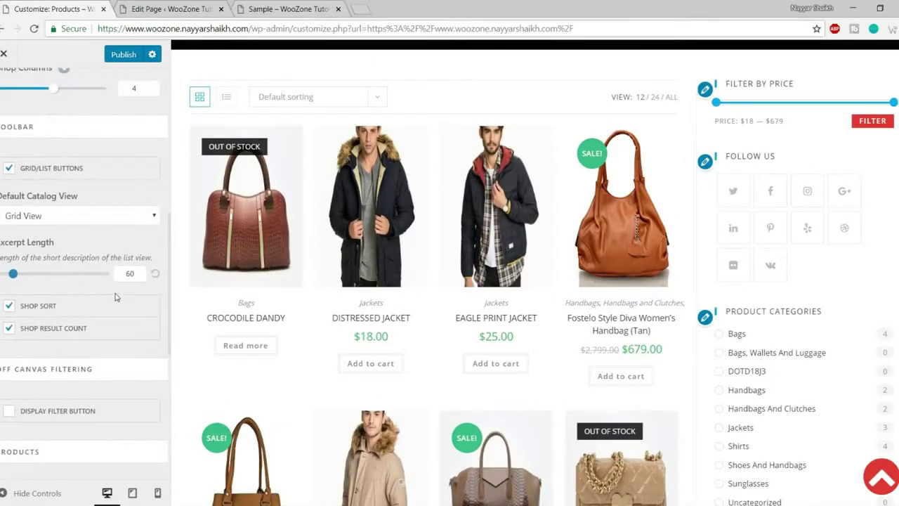
click(68, 223)
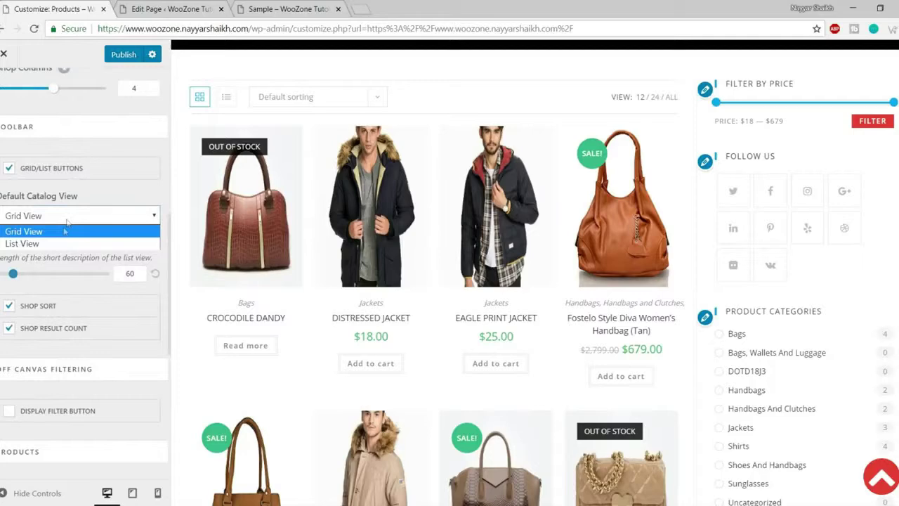
click(42, 243)
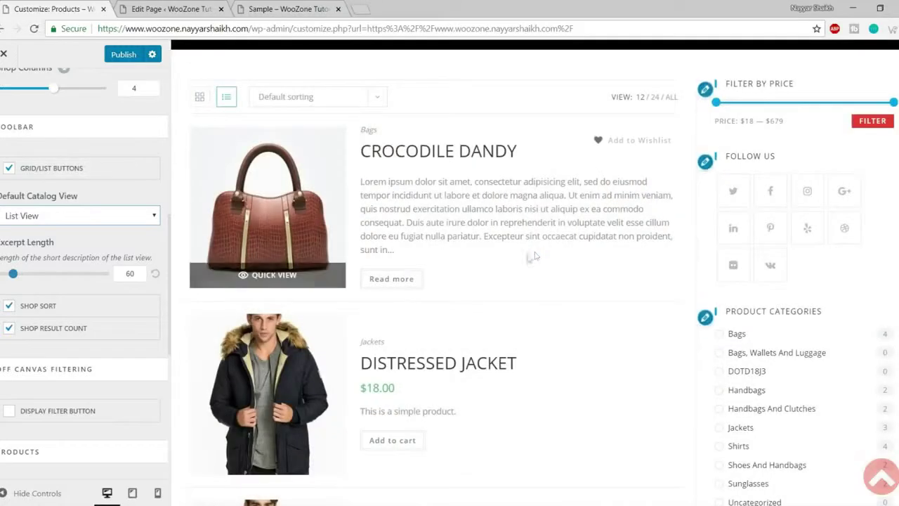
- Return the Default Catalog View to Grid View and the shop to 3 columns
scroll(531, 255, down, 3)
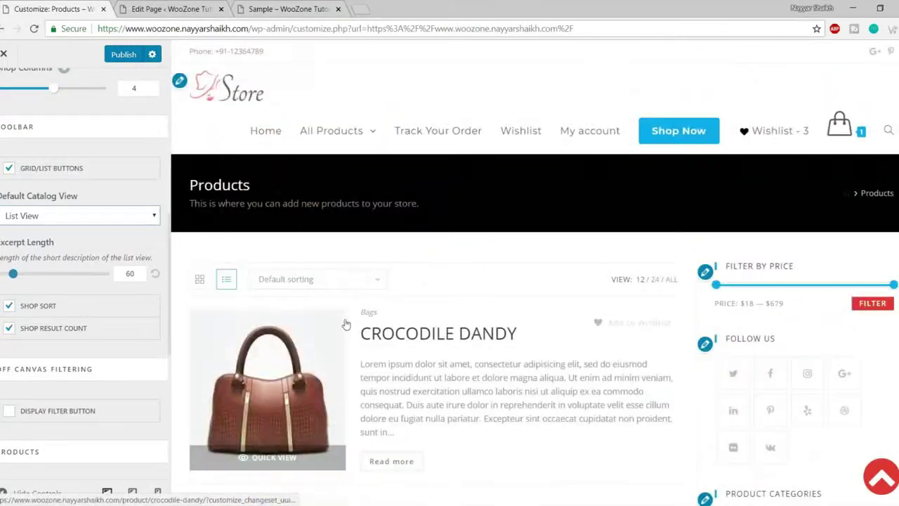
click(77, 215)
click(83, 231)
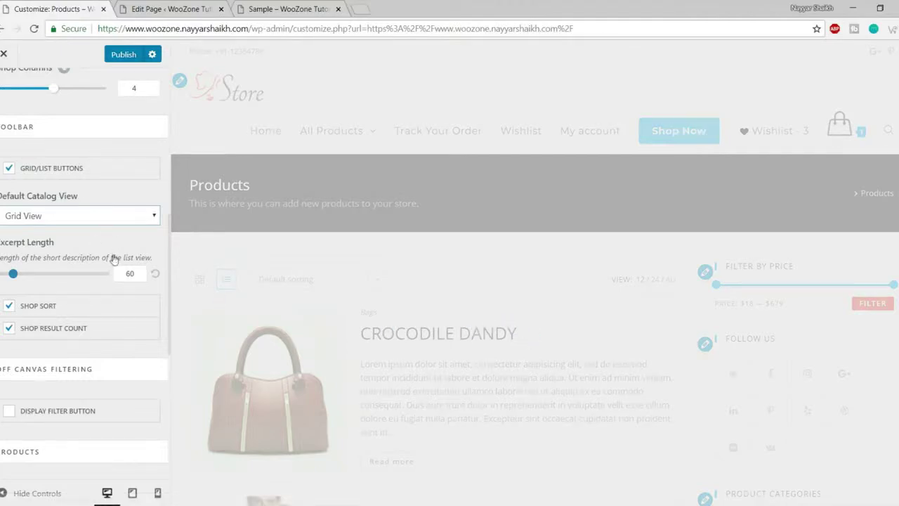
scroll(113, 257, up, 2)
drag(53, 214, 43, 215)
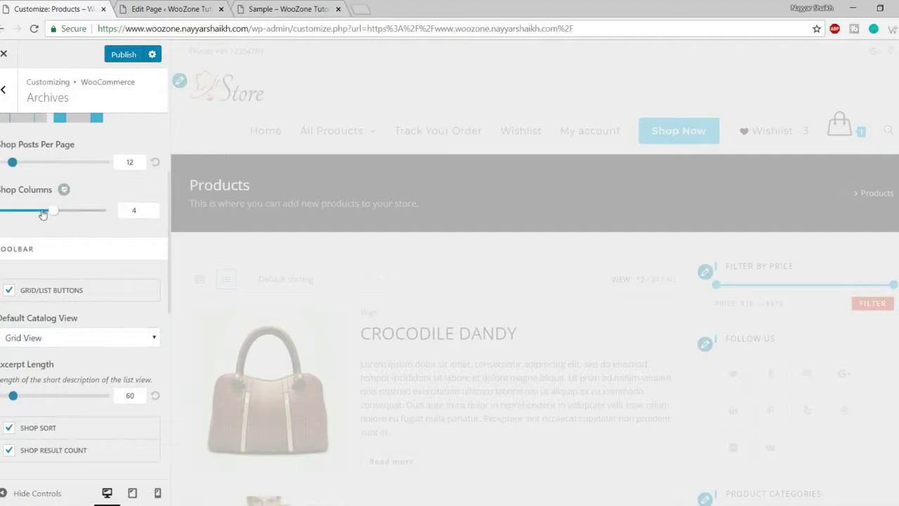
- Scroll down to Products Elements Positioning and Product Entry Media (Image Swap, Quick View on)
scroll(93, 221, down, 5)
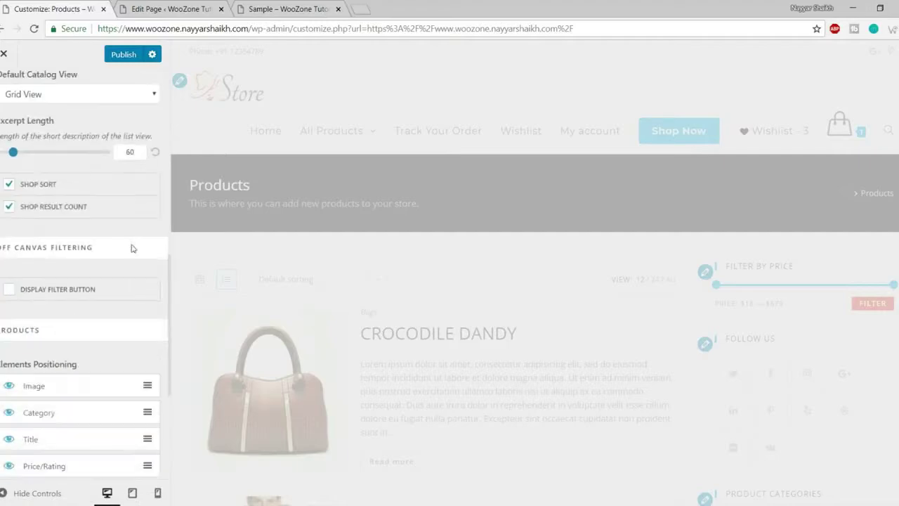
scroll(133, 246, up, 3)
scroll(545, 263, down, 8)
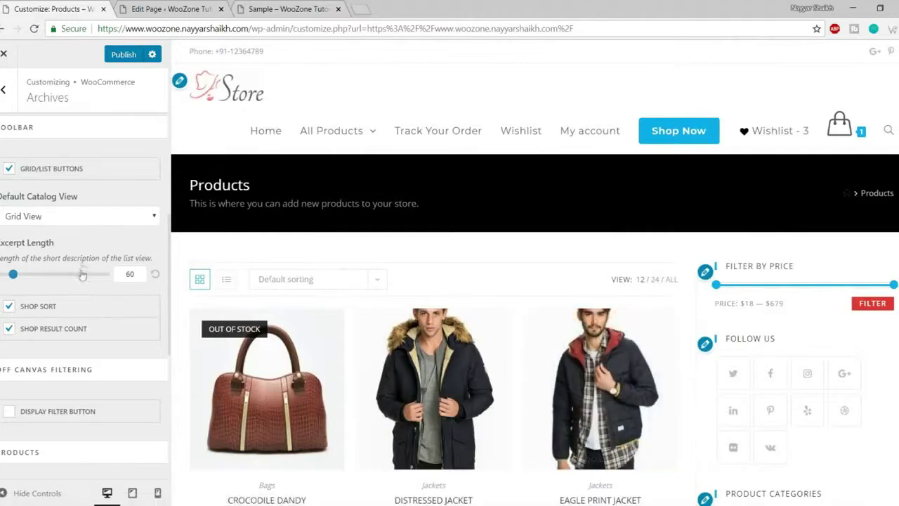
scroll(118, 323, down, 3)
scroll(266, 211, down, 3)
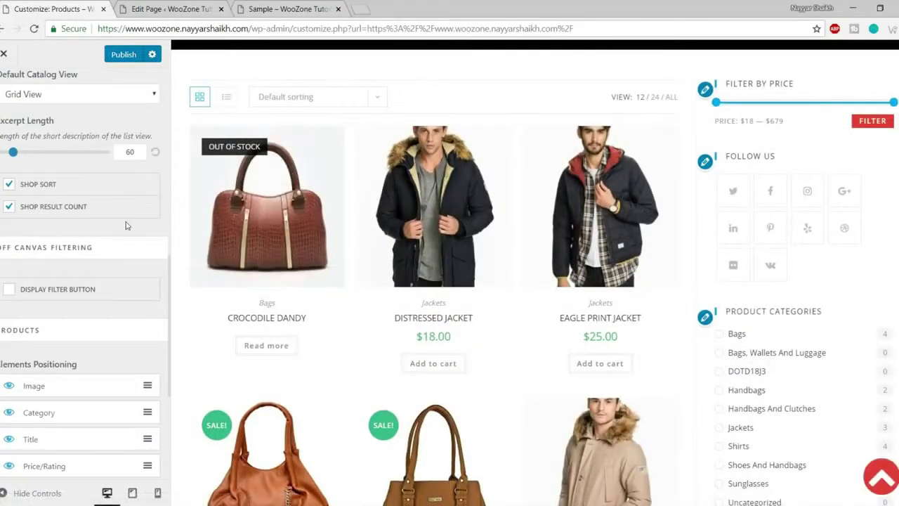
scroll(126, 225, down, 1)
scroll(341, 232, down, 3)
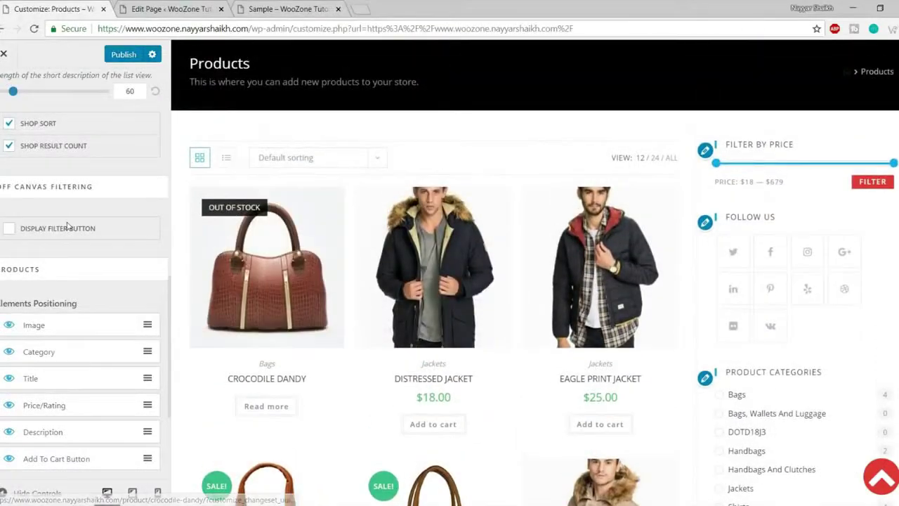
scroll(434, 267, down, 2)
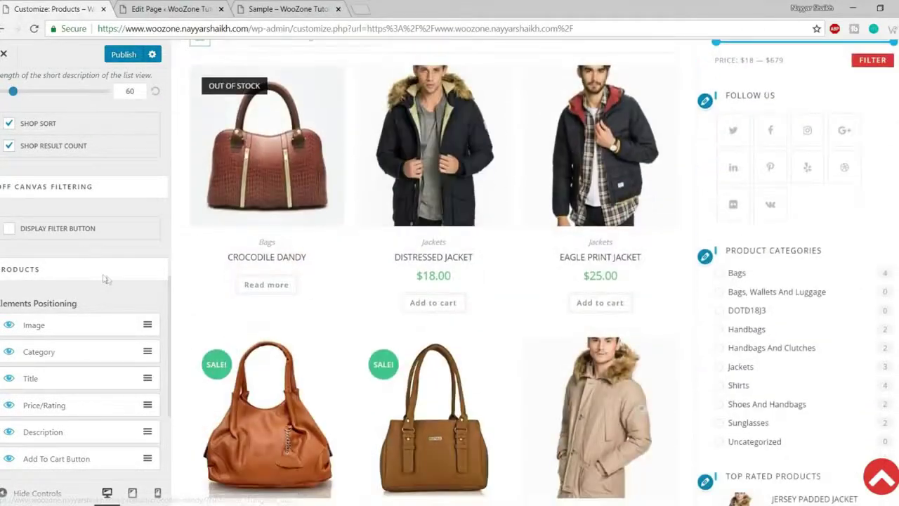
scroll(112, 281, down, 1)
scroll(85, 260, down, 1)
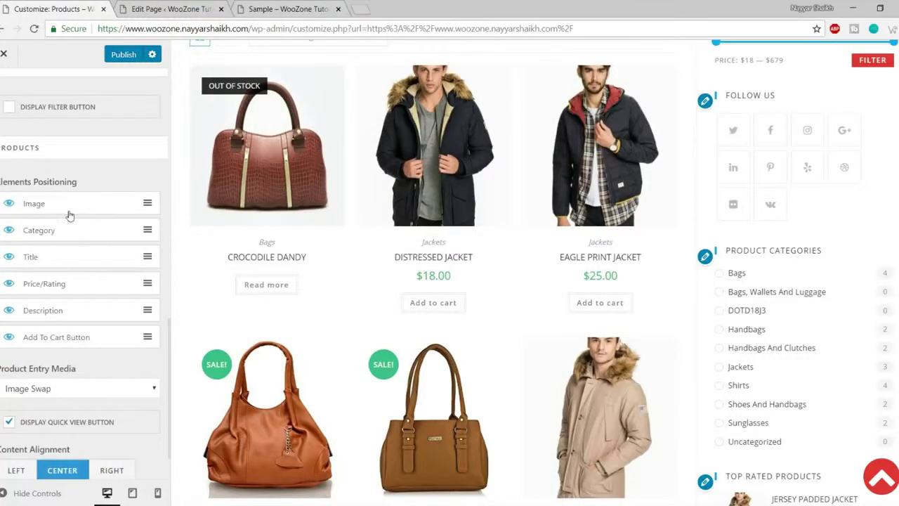
scroll(433, 211, up, 1)
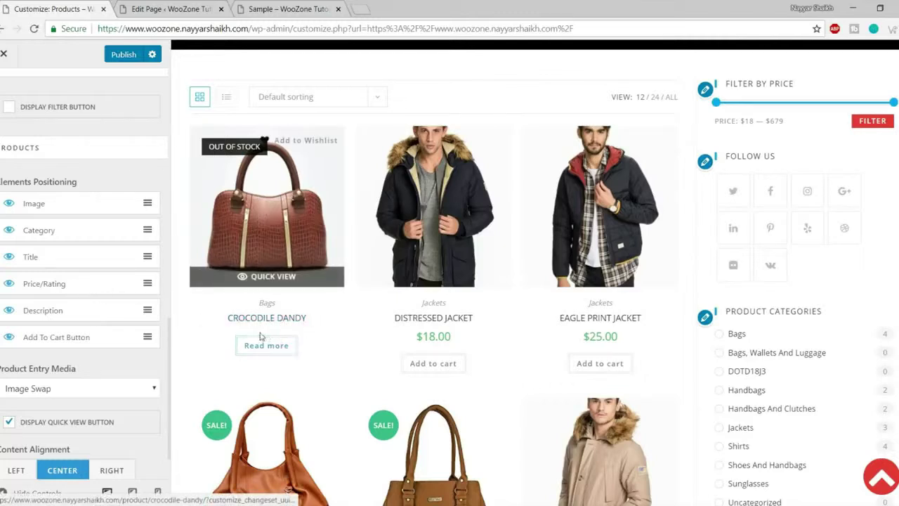
drag(411, 337, 457, 339)
- Hide Category, Price/Rating and Add To Cart Button on the shop product cards
click(455, 340)
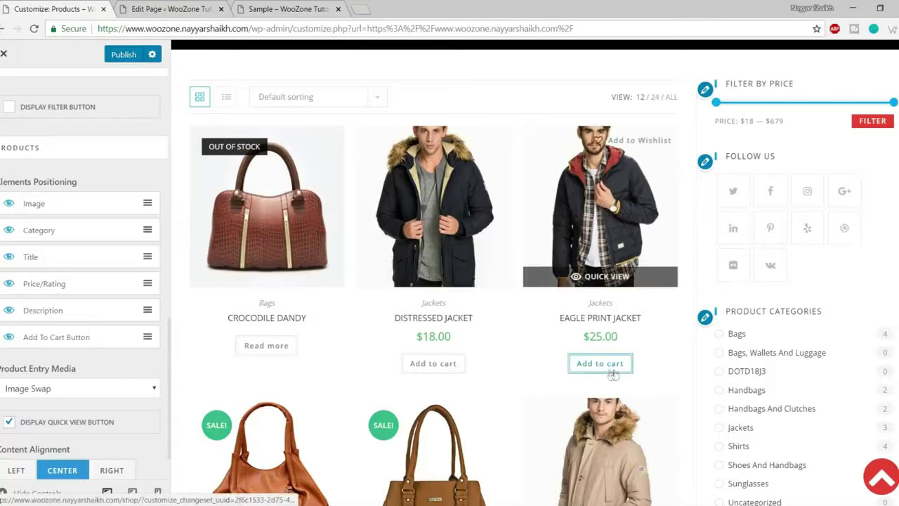
click(9, 337)
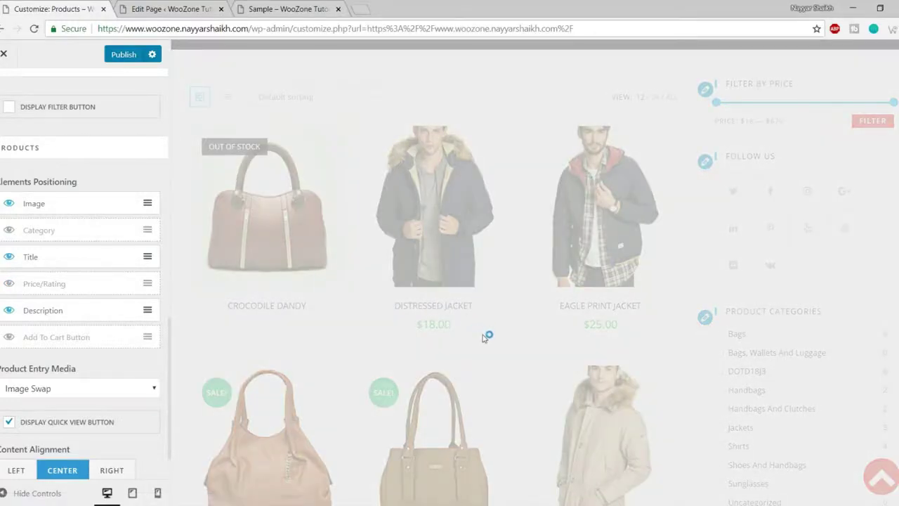
scroll(473, 337, down, 8)
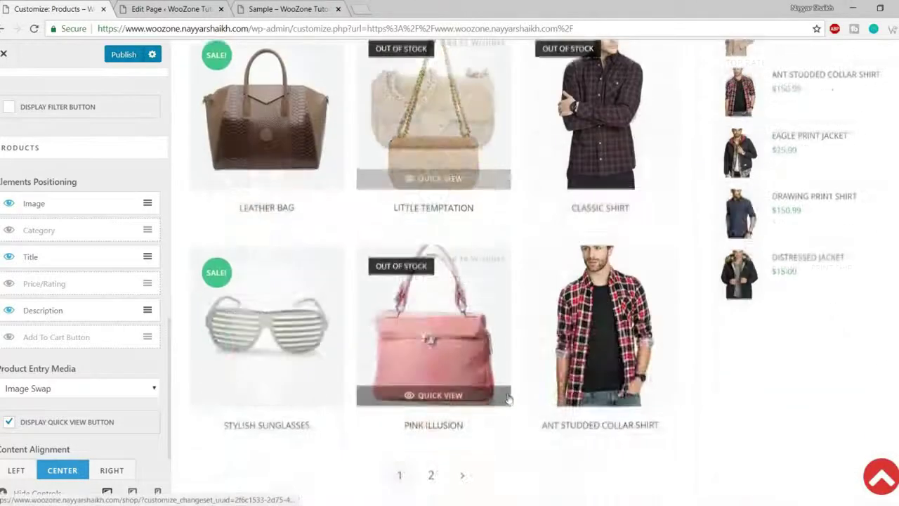
scroll(432, 295, down, 3)
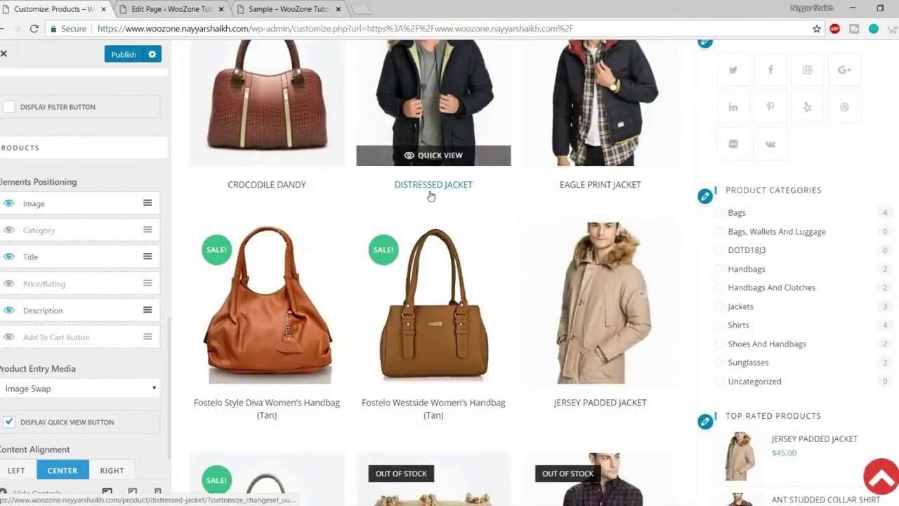
scroll(431, 196, down, 3)
scroll(84, 323, down, 1)
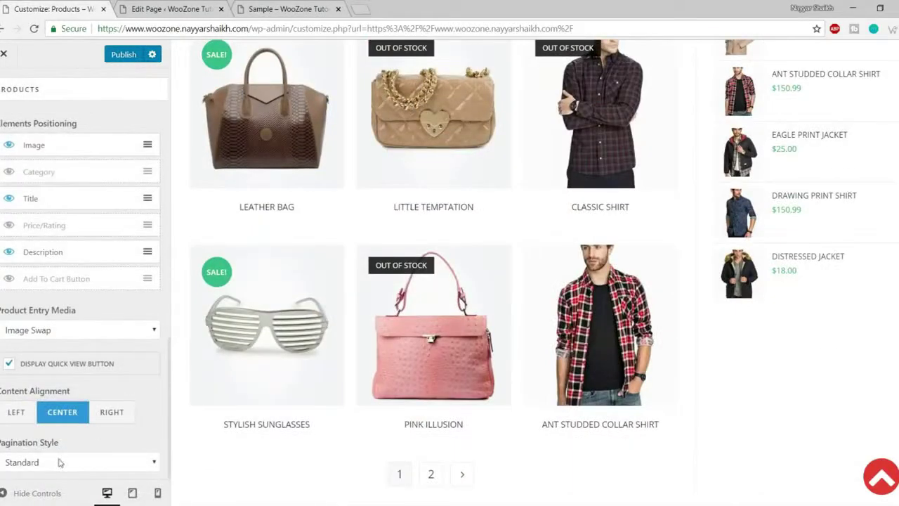
scroll(393, 407, down, 4)
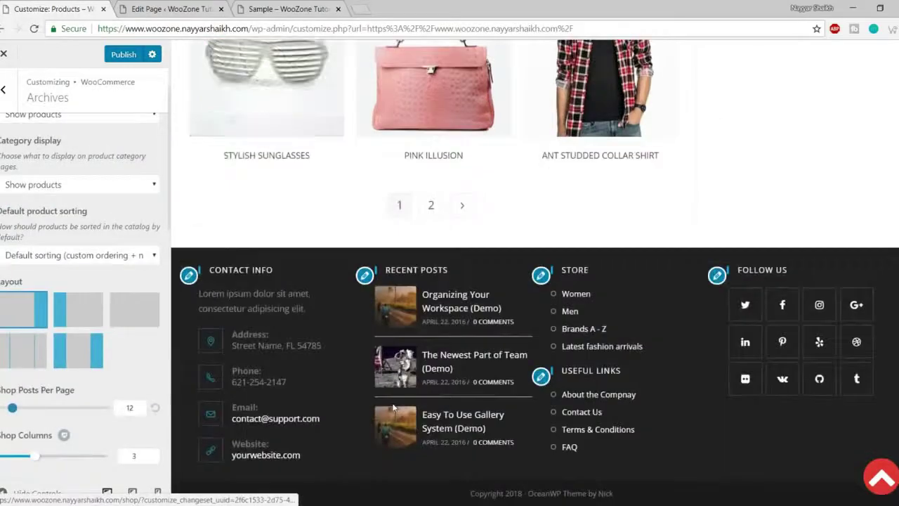
scroll(393, 407, up, 15)
scroll(6, 203, up, 2)
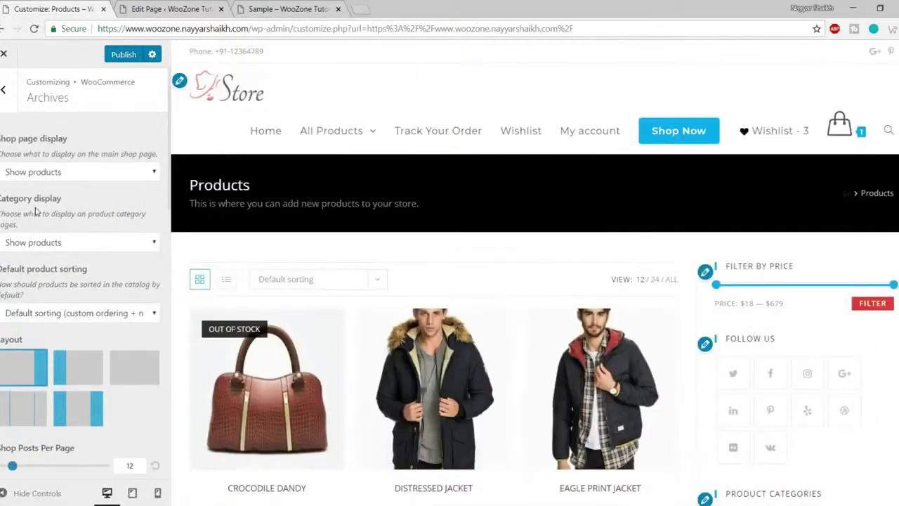
- Go back to the WooCommerce list and open the Single Product settings
click(4, 99)
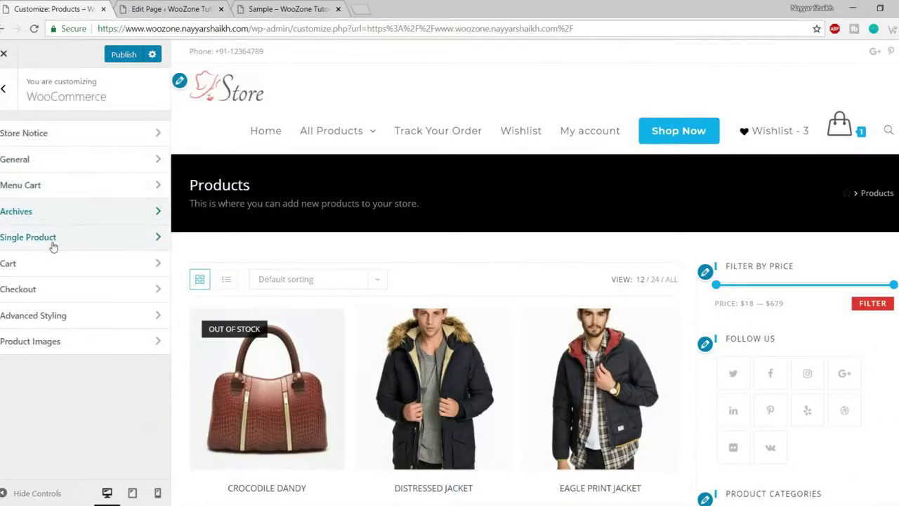
click(52, 239)
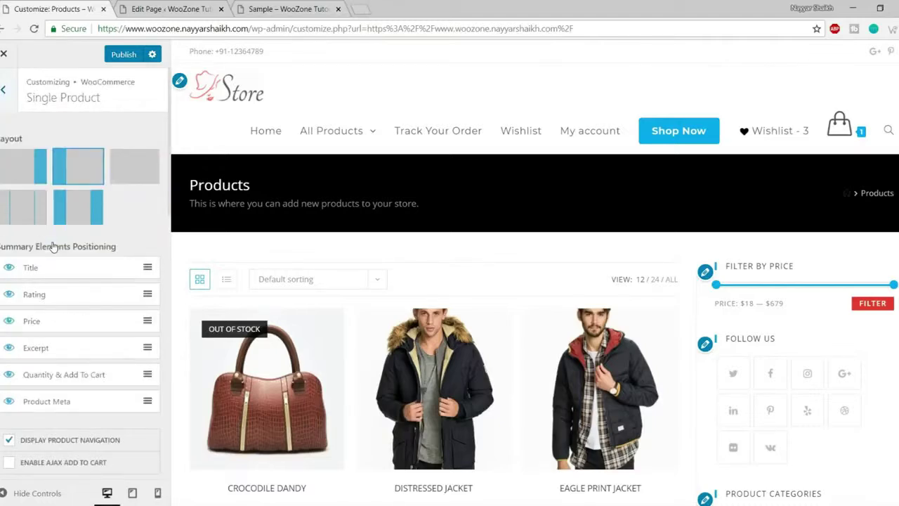
scroll(54, 247, down, 2)
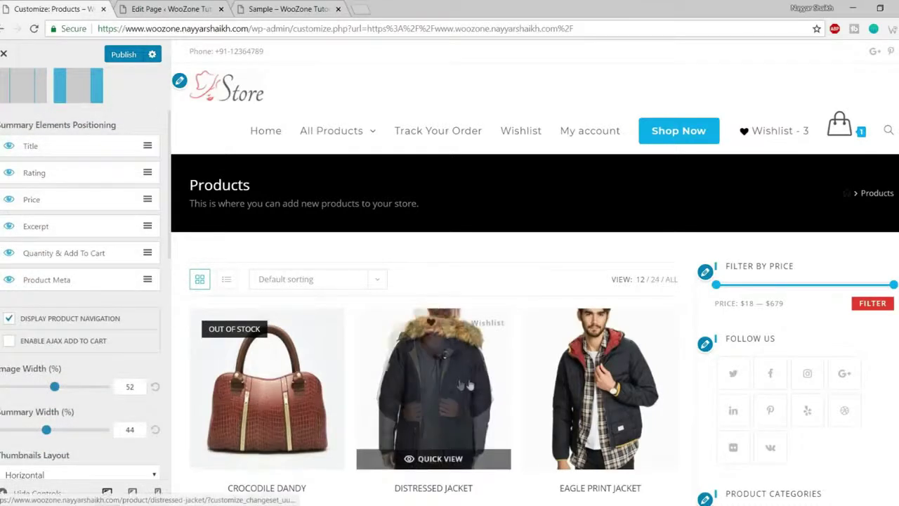
scroll(452, 351, down, 1)
- Preview the Crocodile Dandy product, then the Jersey Padded Jacket product page
click(319, 330)
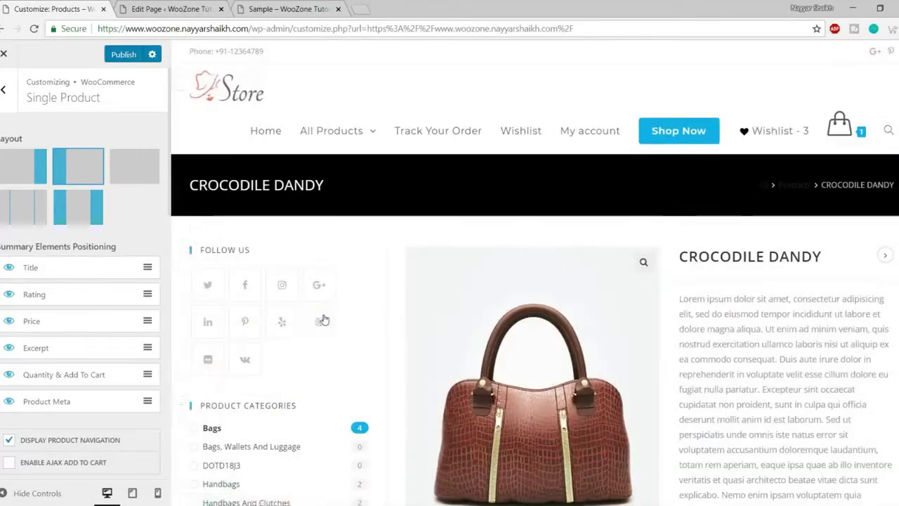
scroll(365, 327, down, 3)
scroll(411, 333, up, 5)
mouse_move(226, 167)
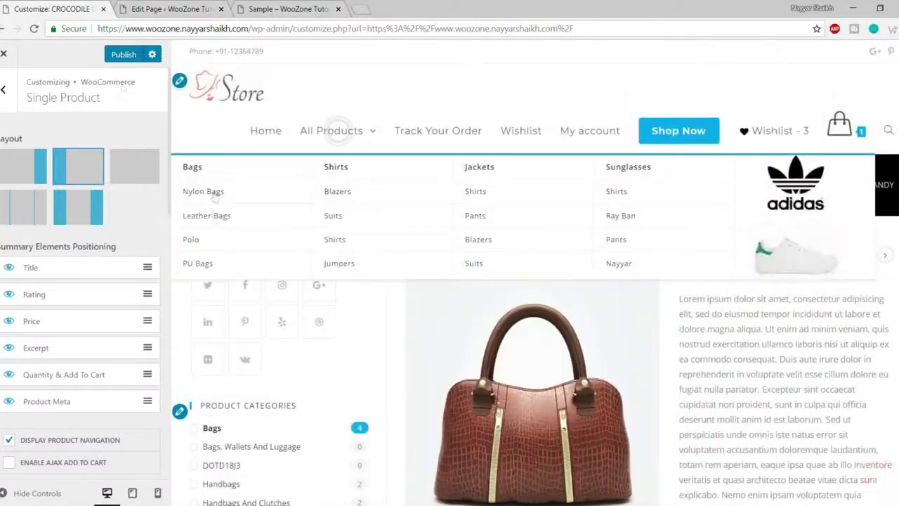
scroll(585, 342, down, 4)
scroll(584, 341, down, 10)
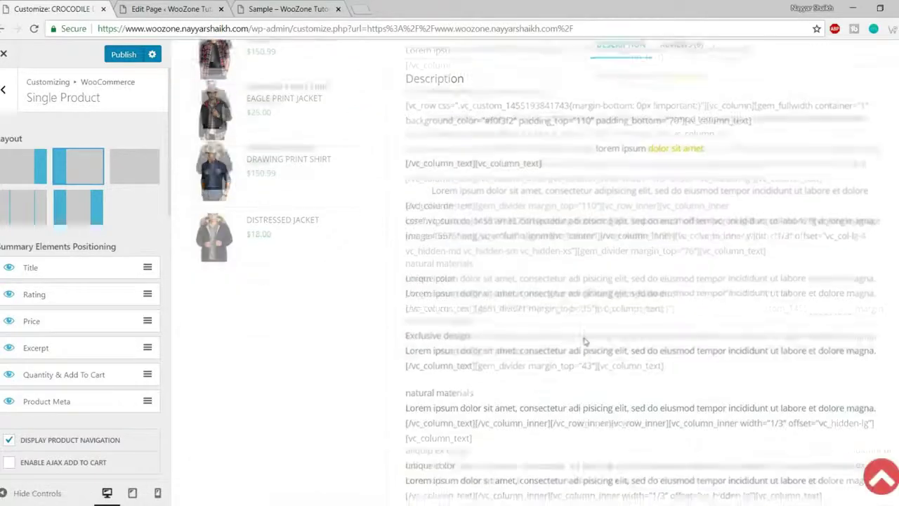
scroll(585, 356, up, 3)
scroll(585, 356, up, 4)
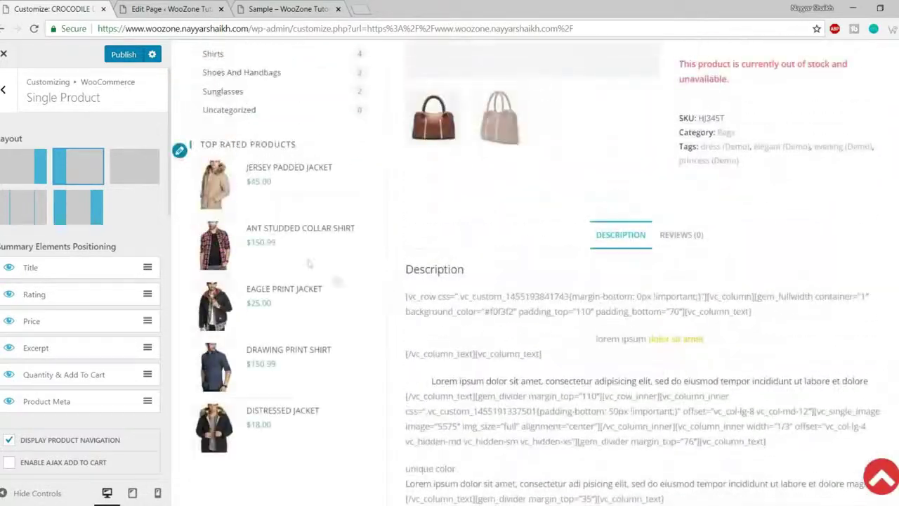
click(217, 175)
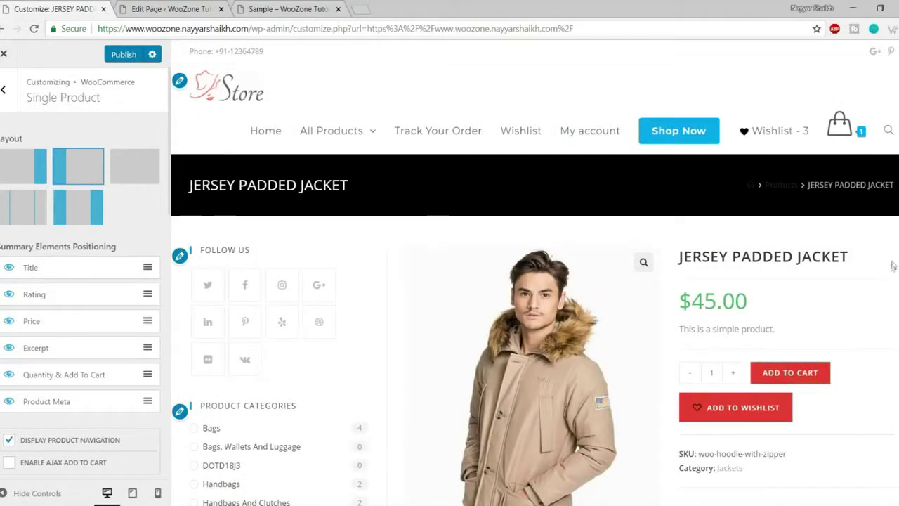
scroll(892, 265, down, 2)
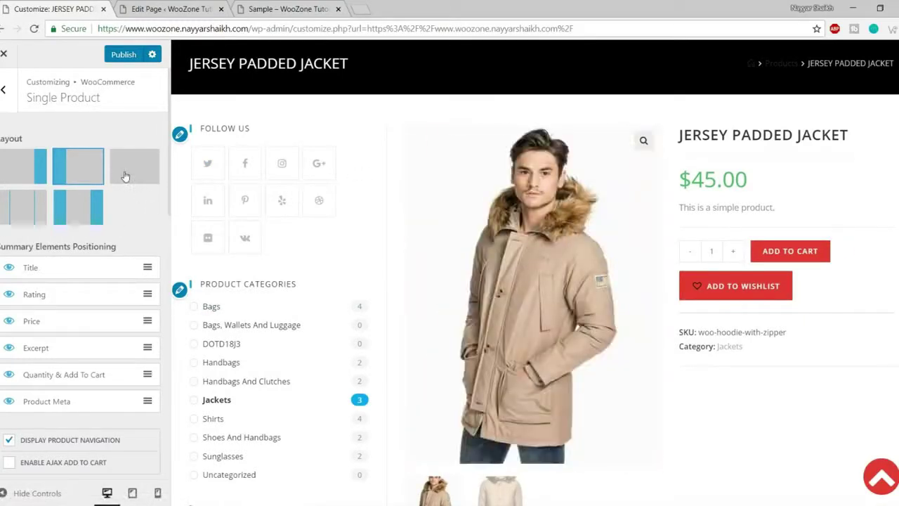
click(126, 175)
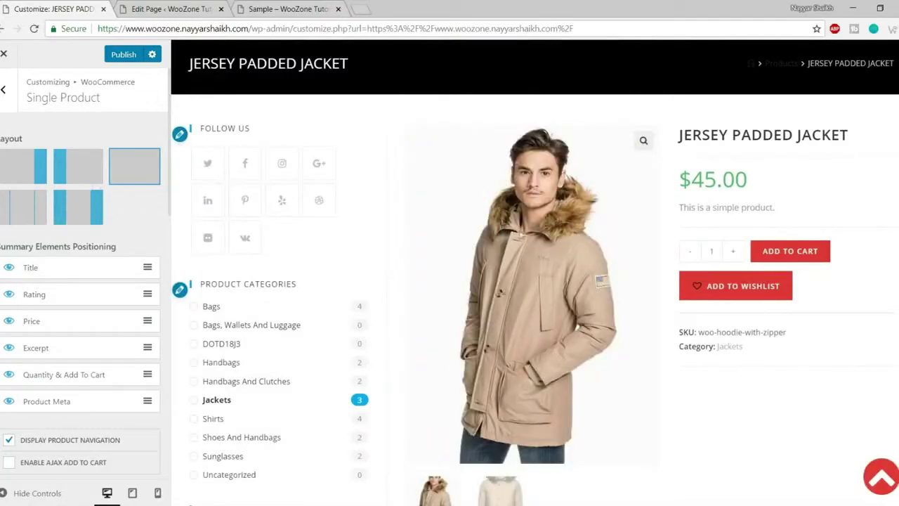
scroll(501, 223, up, 3)
click(22, 202)
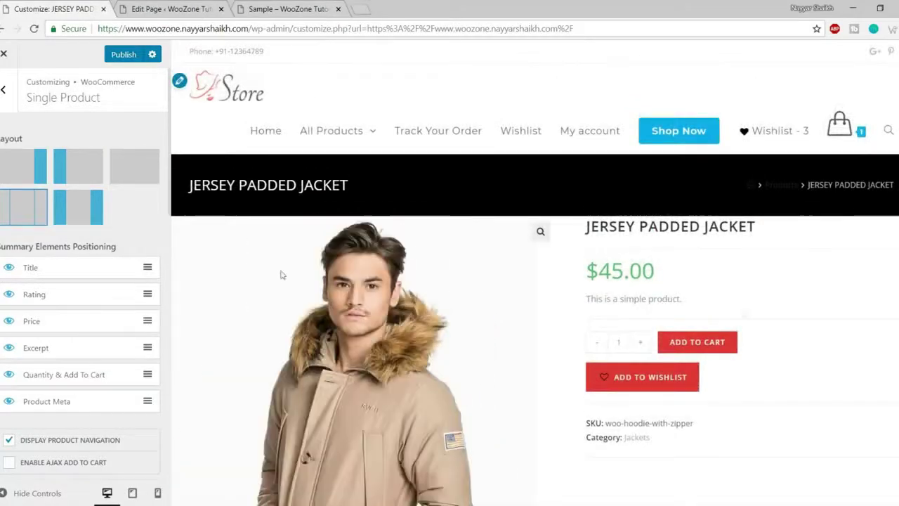
click(153, 182)
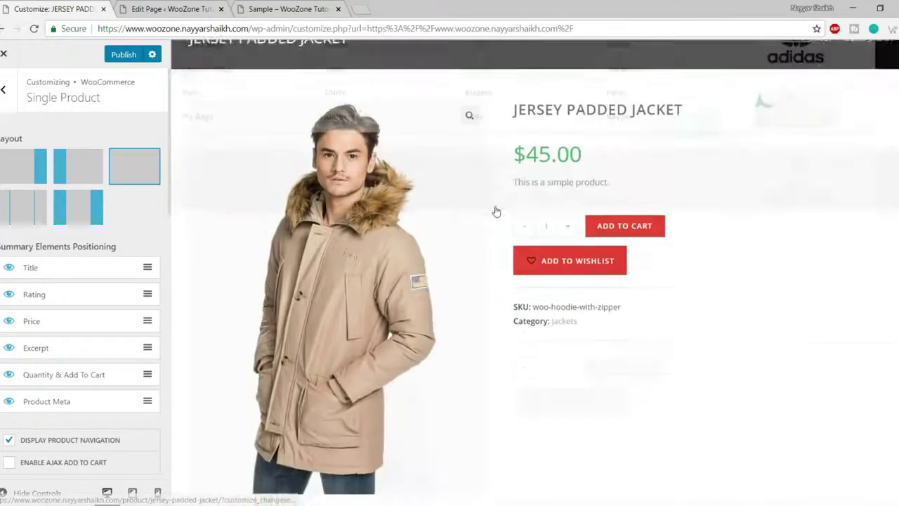
scroll(496, 287, up, 3)
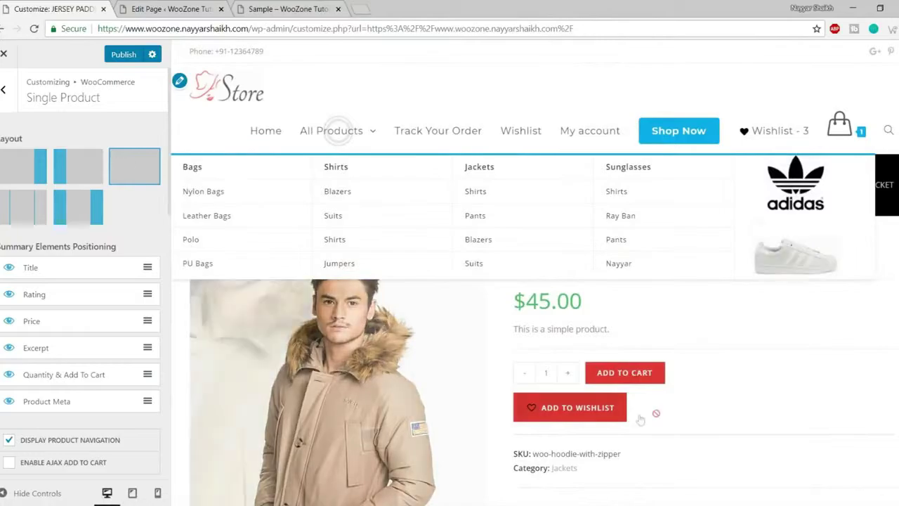
scroll(794, 337, down, 10)
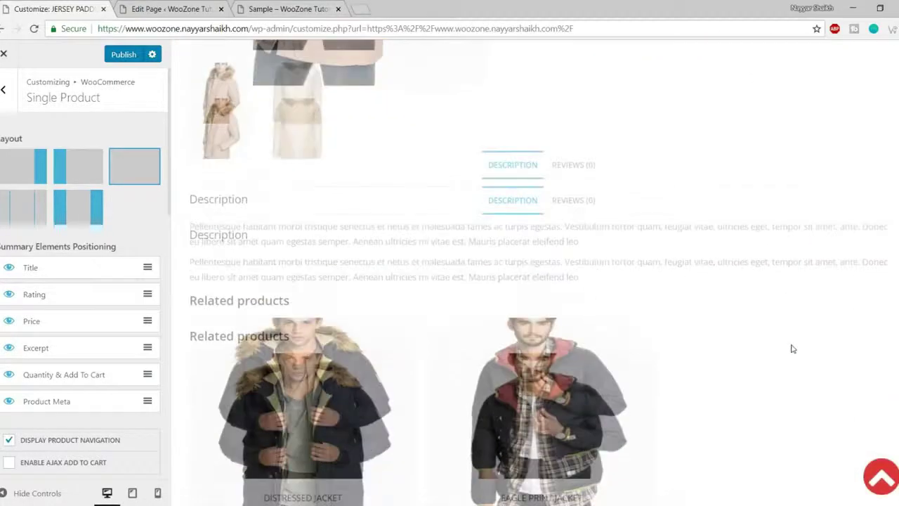
scroll(788, 361, down, 2)
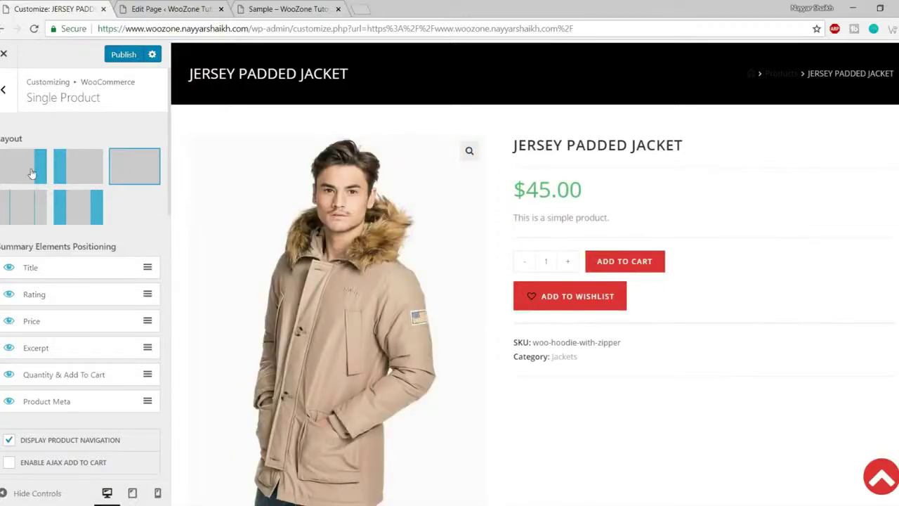
click(77, 173)
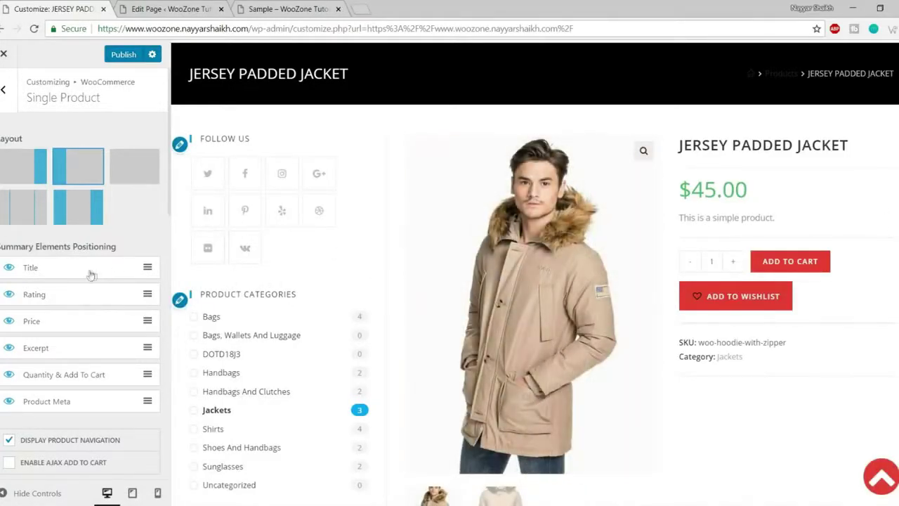
scroll(82, 271, down, 1)
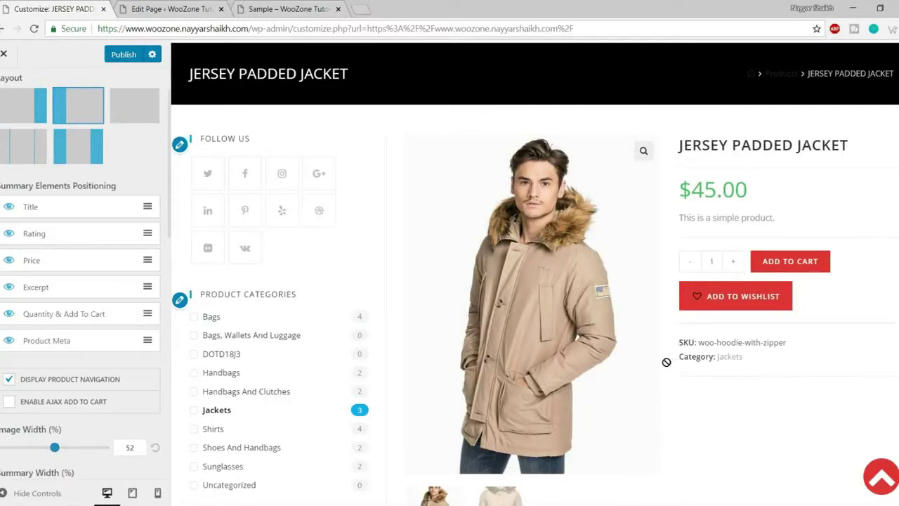
- Drag Product Meta directly below Price and check the SKU and category in the preview
drag(78, 349, 80, 286)
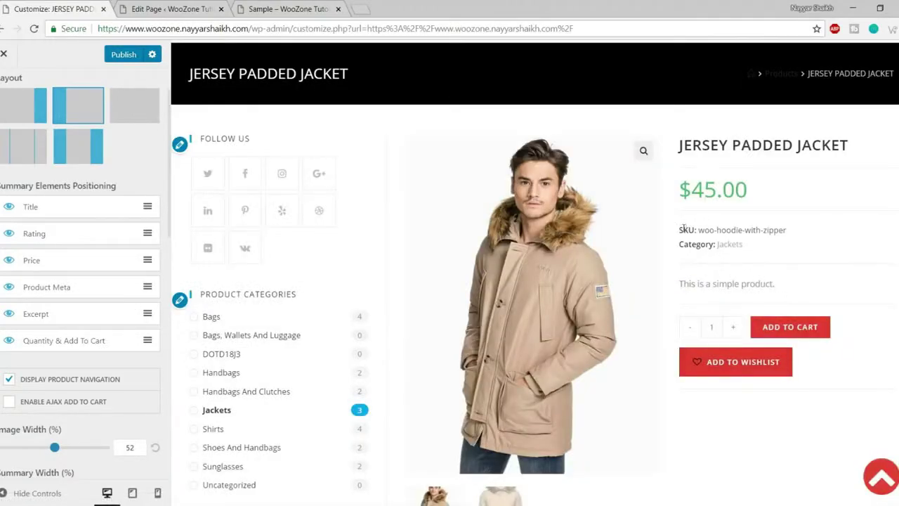
drag(683, 229, 702, 285)
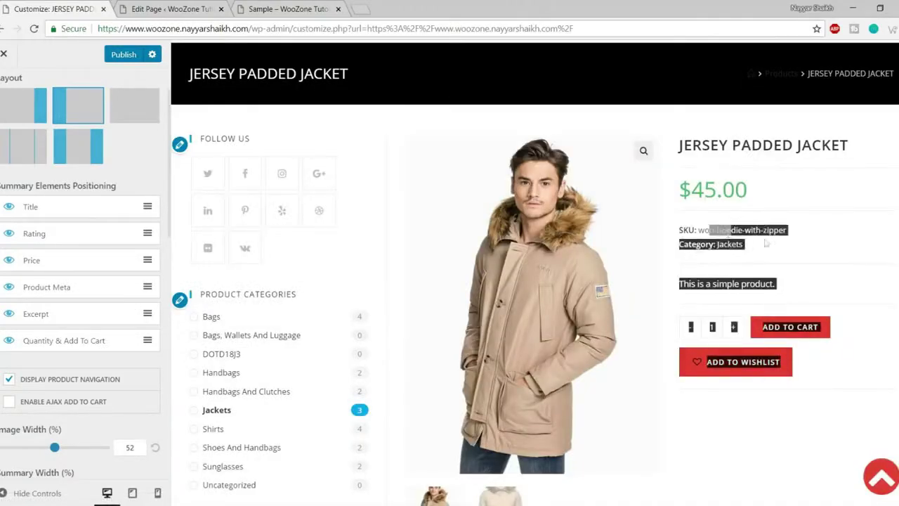
click(704, 236)
drag(697, 230, 791, 234)
click(793, 246)
scroll(158, 363, down, 5)
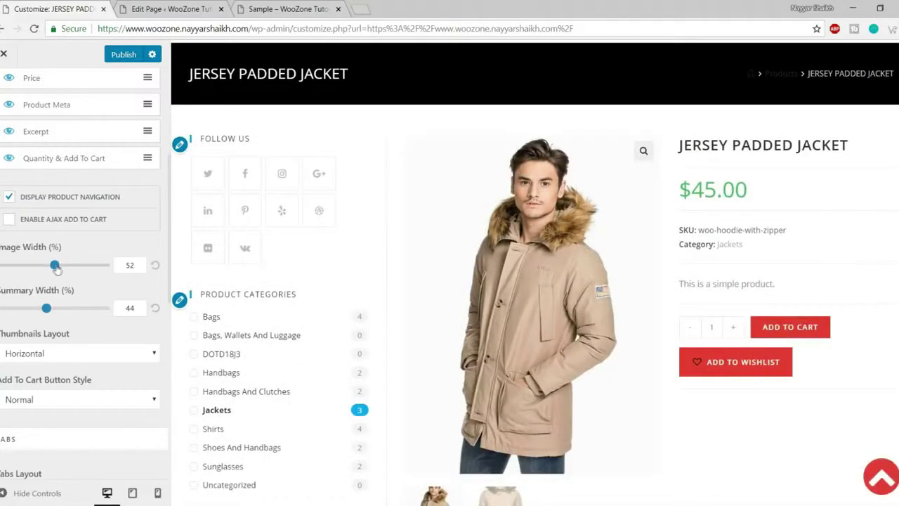
- Set the product Image Width to 28% and Summary Width to 66%
drag(56, 267, 30, 267)
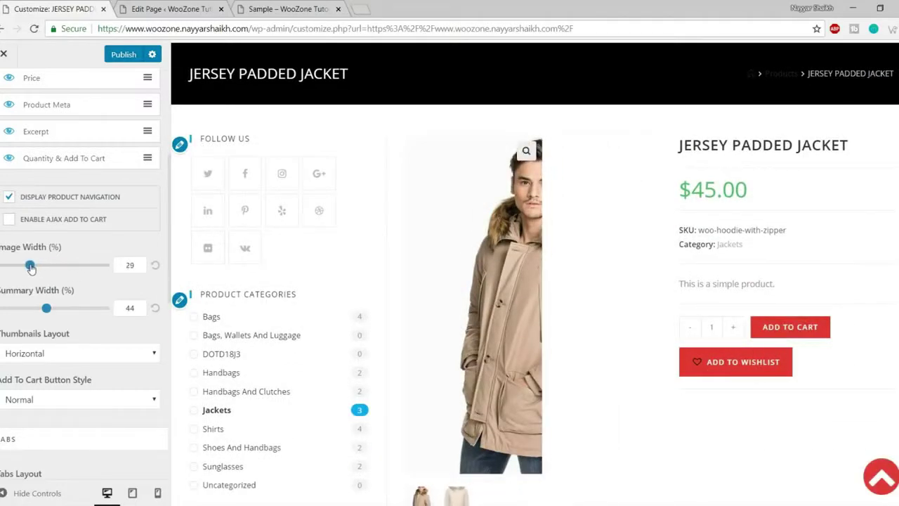
drag(46, 312, 69, 313)
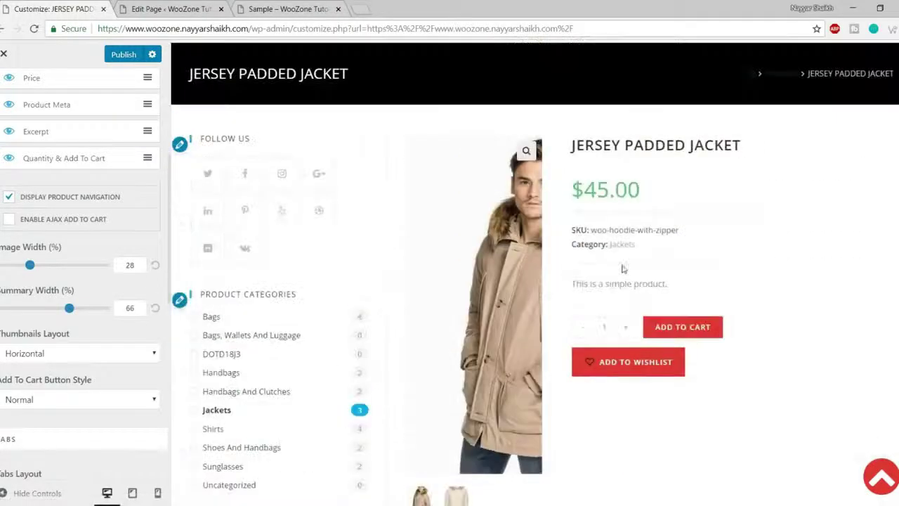
scroll(70, 331, down, 2)
- Try Vertical gallery thumbnails, then set Thumbnails Layout back to Horizontal
click(68, 237)
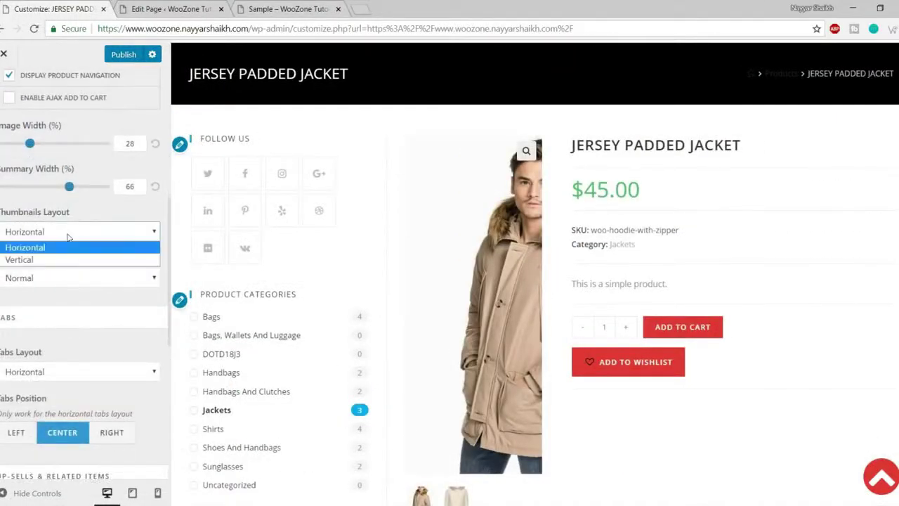
click(64, 254)
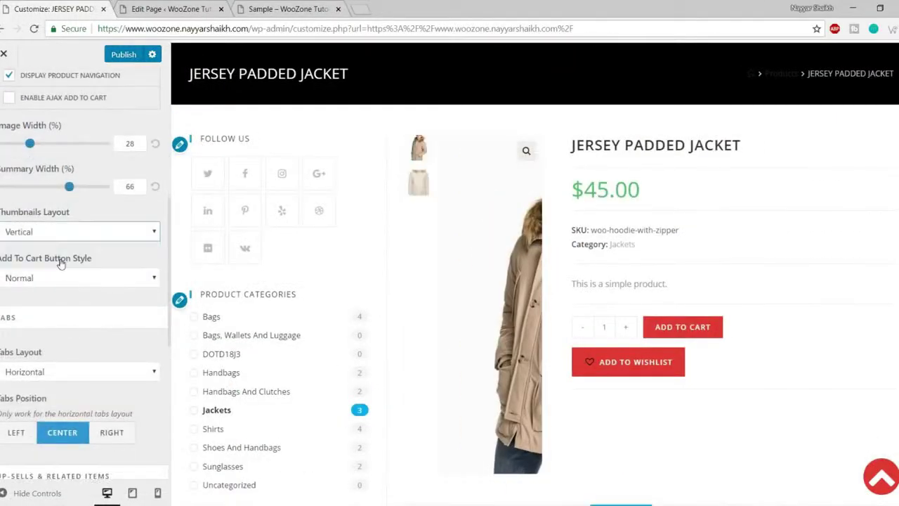
click(422, 172)
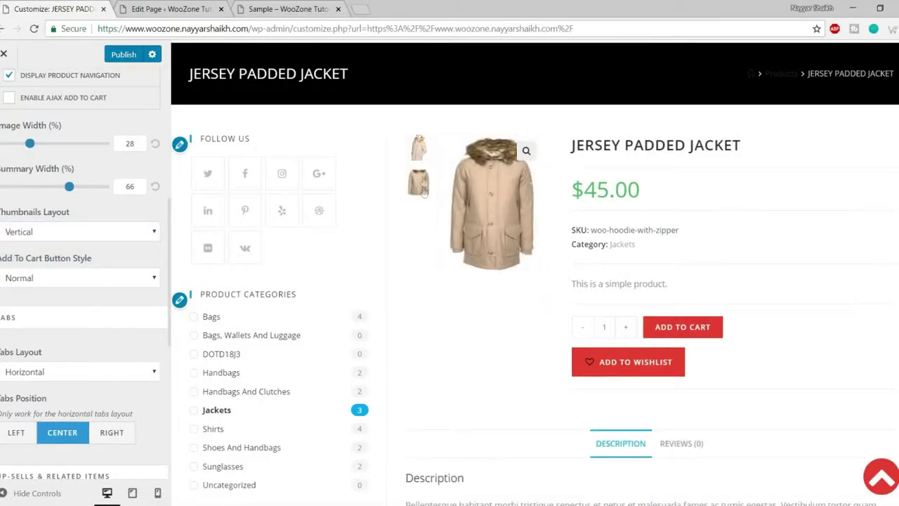
click(422, 150)
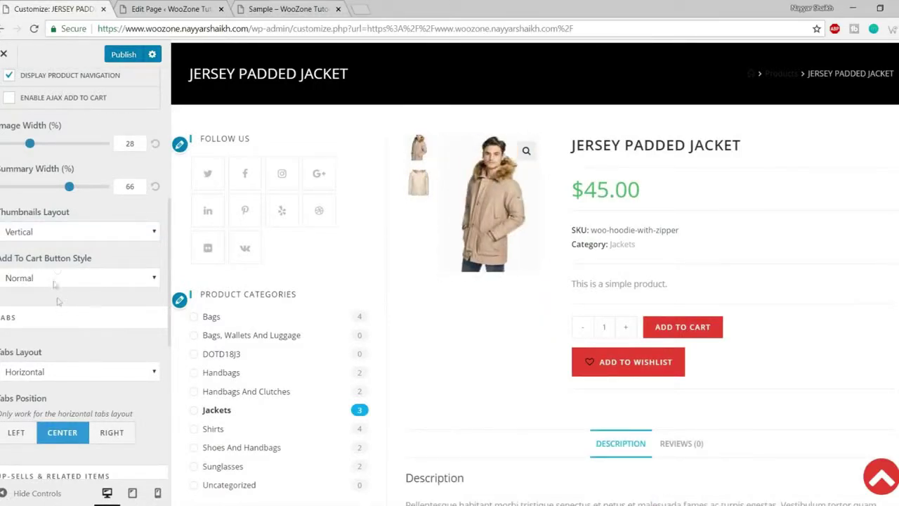
click(60, 233)
click(62, 247)
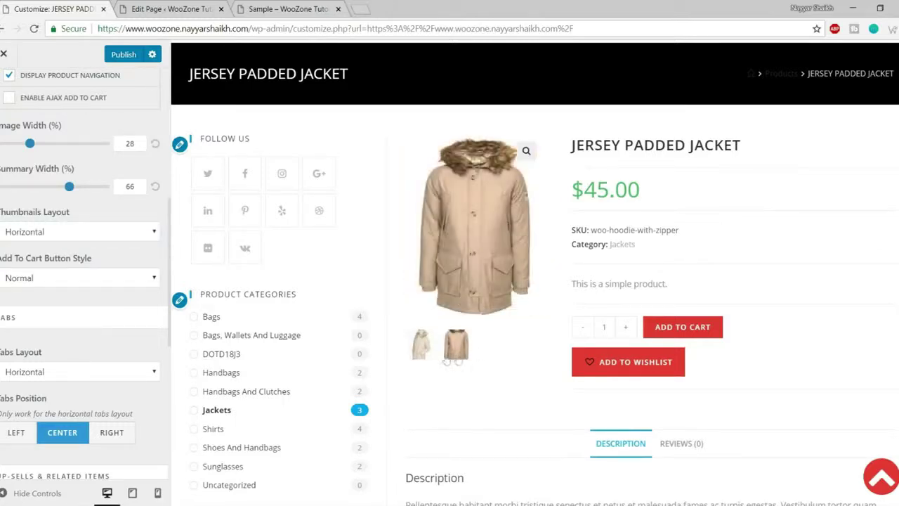
click(425, 344)
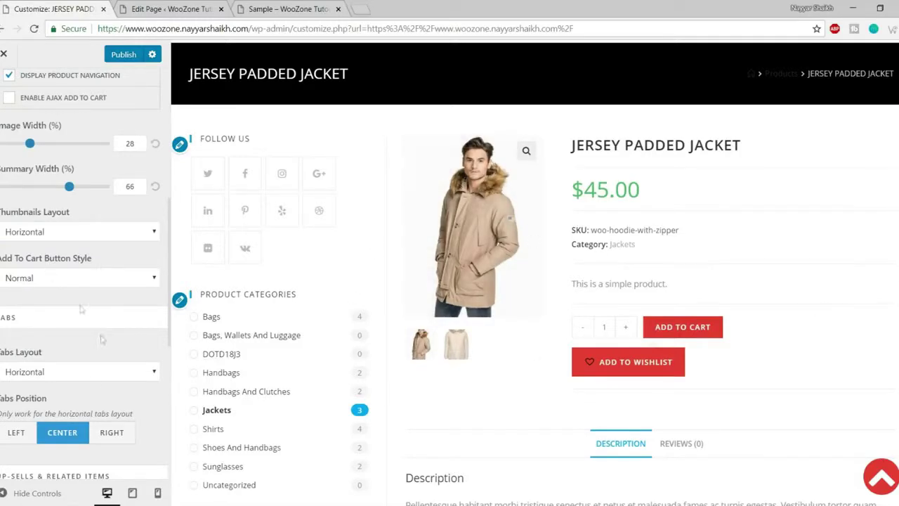
- Preview the Jersey Padded Jacket page full width and check its centred Reviews tab
click(36, 492)
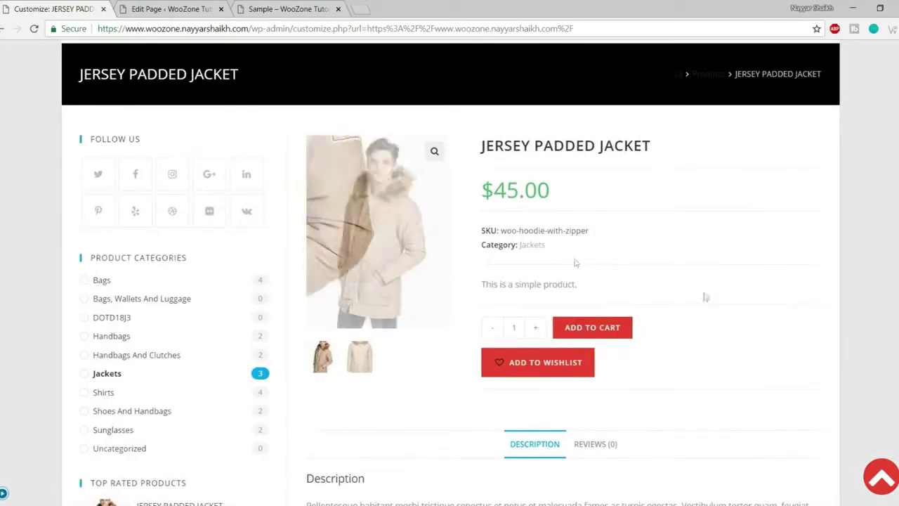
scroll(716, 321, down, 4)
scroll(726, 353, up, 5)
click(3, 493)
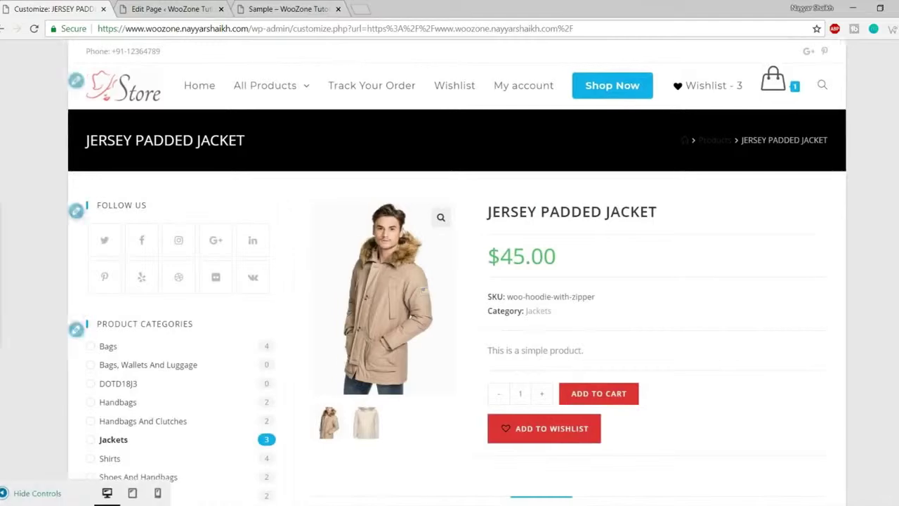
scroll(91, 281, down, 3)
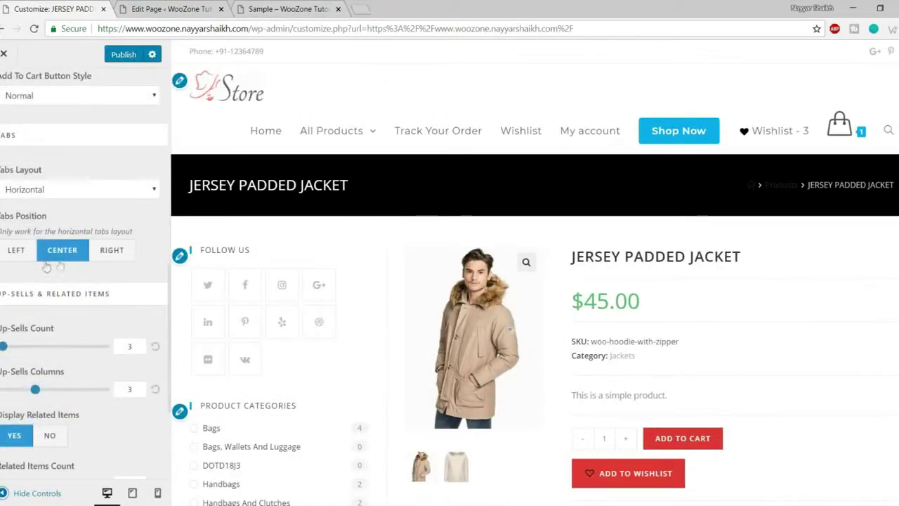
scroll(632, 210, down, 6)
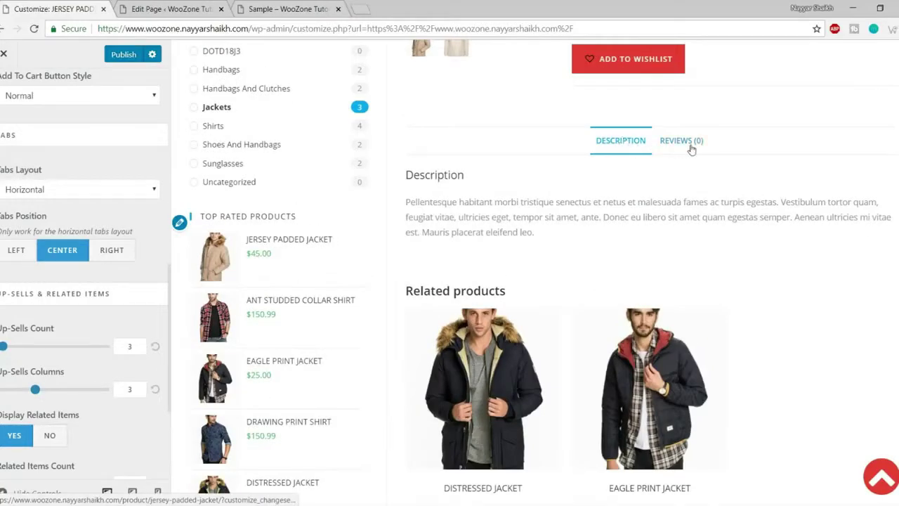
click(691, 144)
- Set Tabs Position to Left, then check the Description and Reviews tabs in the preview
click(15, 253)
click(444, 150)
click(495, 144)
click(428, 146)
scroll(555, 231, down, 4)
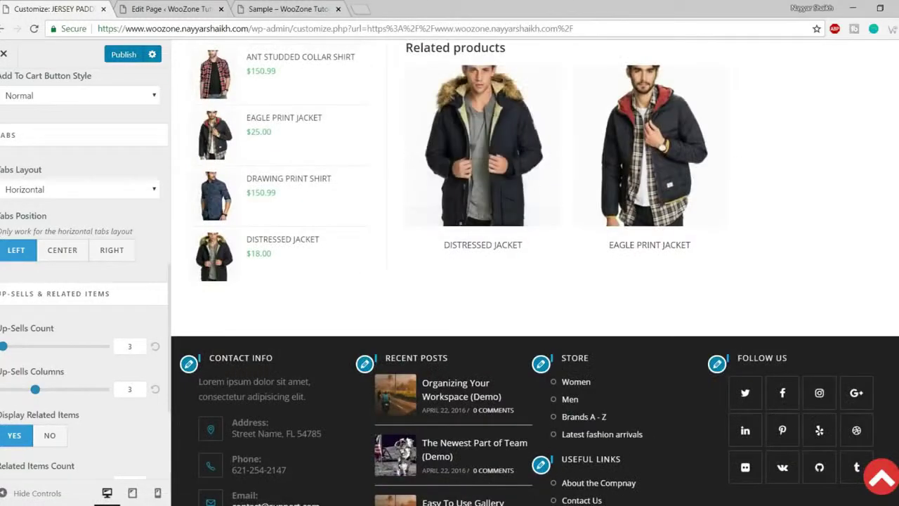
scroll(70, 351, down, 3)
scroll(119, 411, up, 6)
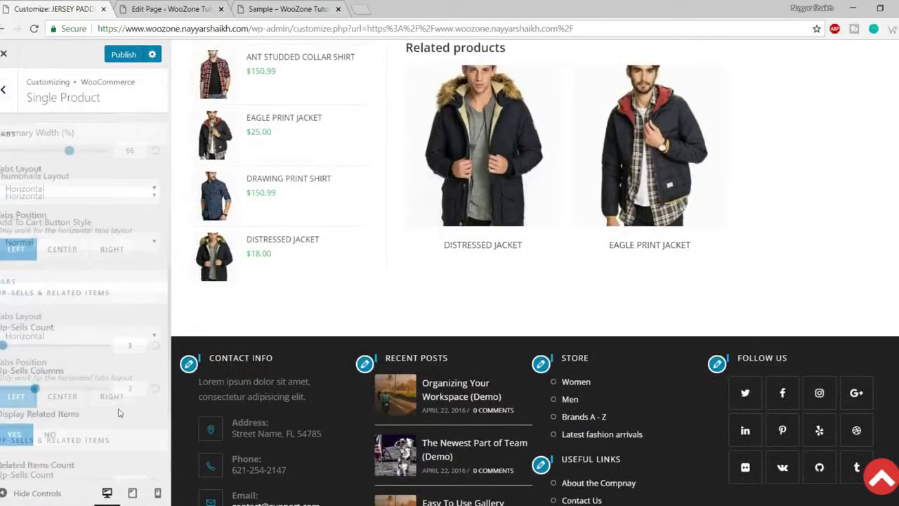
- Look over the WooCommerce Cart settings
click(3, 92)
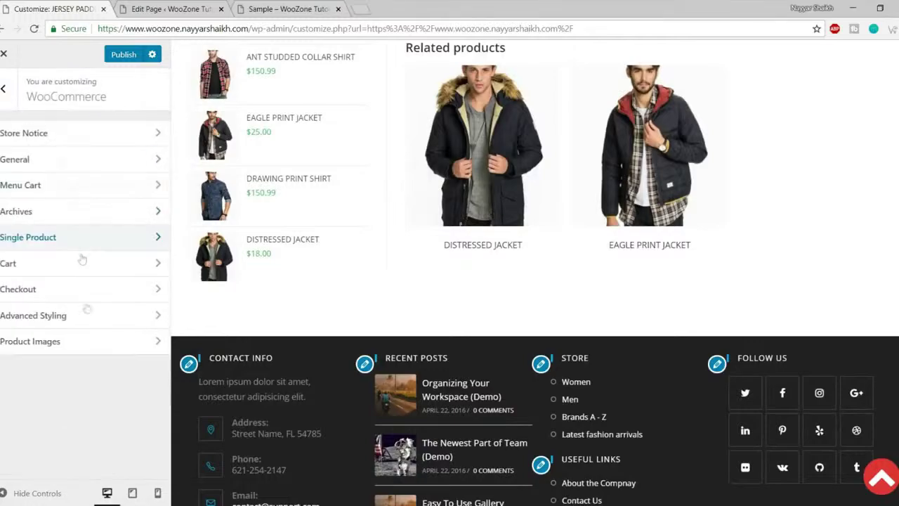
click(66, 269)
scroll(568, 319, up, 4)
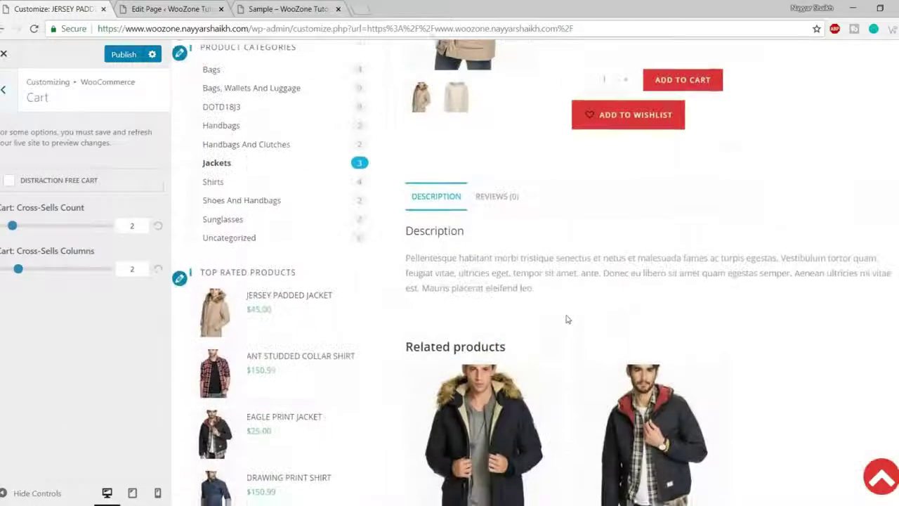
click(14, 96)
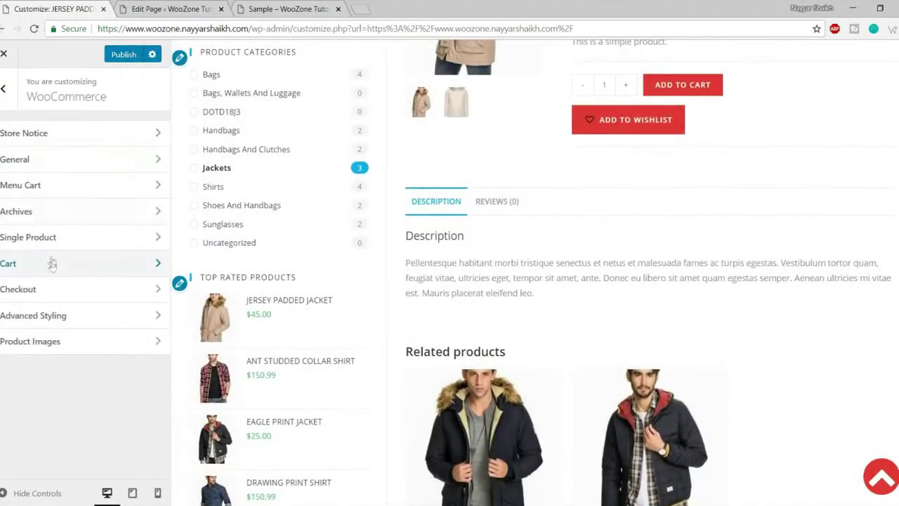
- Review the Checkout and Advanced Styling settings, returning to the top-level customizer sections
click(54, 288)
scroll(138, 262, down, 3)
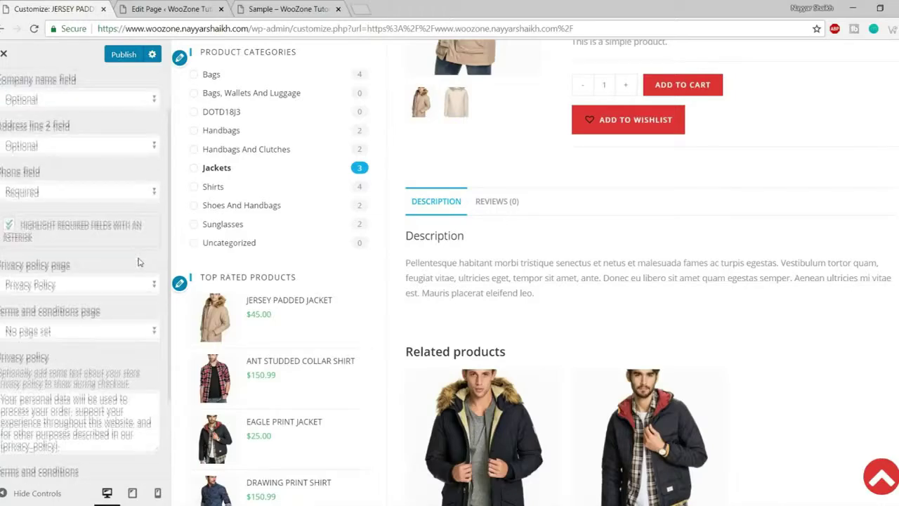
drag(62, 332, 1, 295)
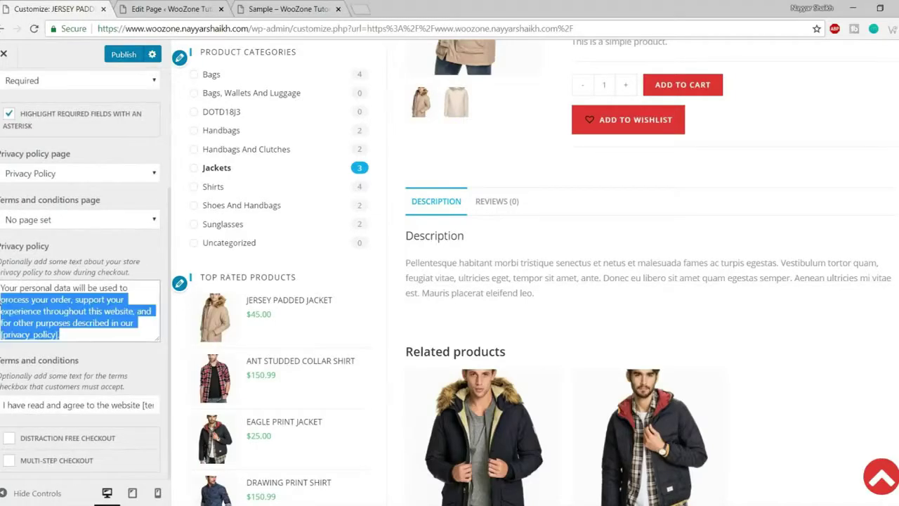
scroll(87, 341, up, 3)
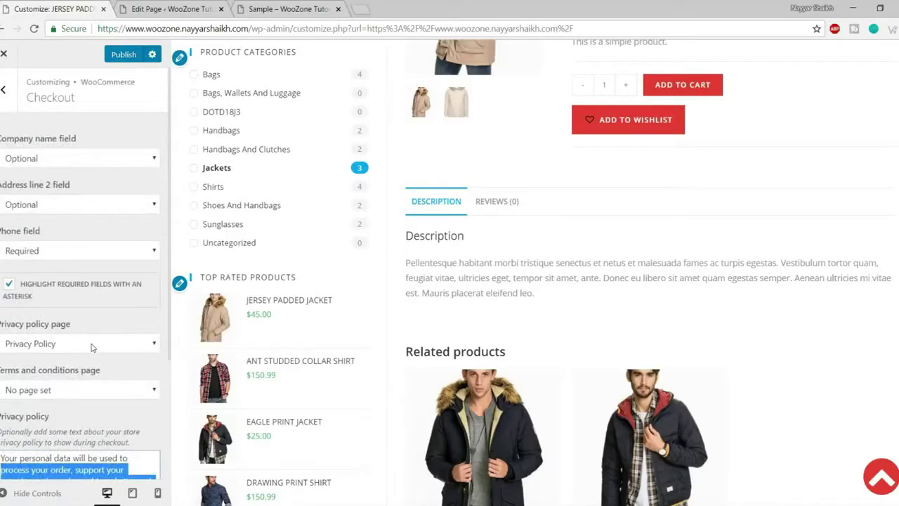
click(4, 89)
click(67, 321)
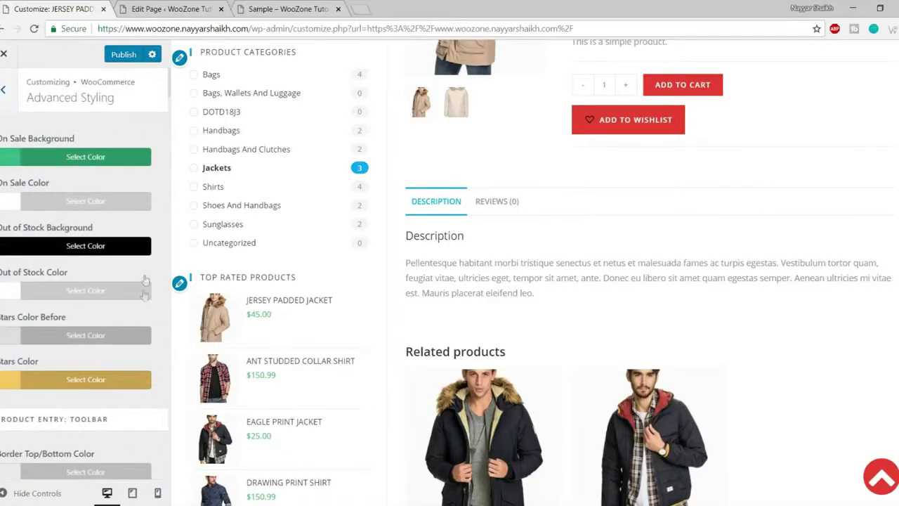
click(3, 89)
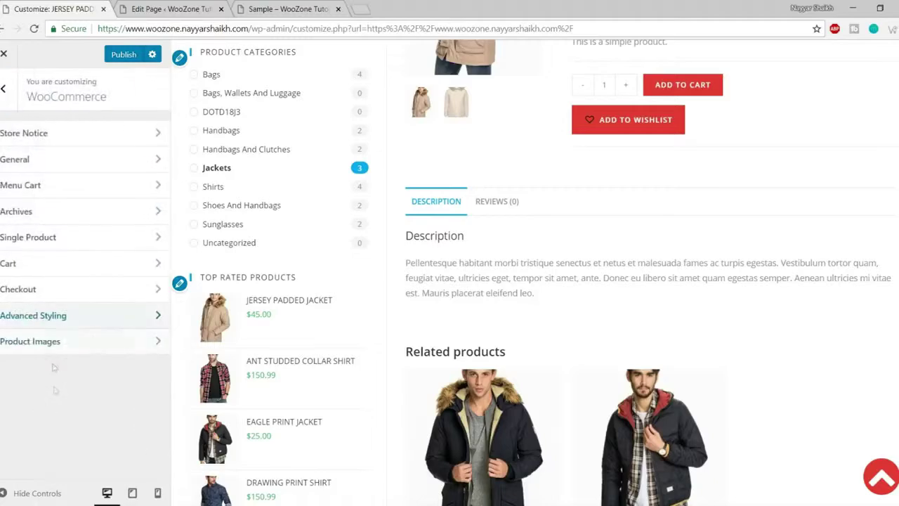
click(3, 88)
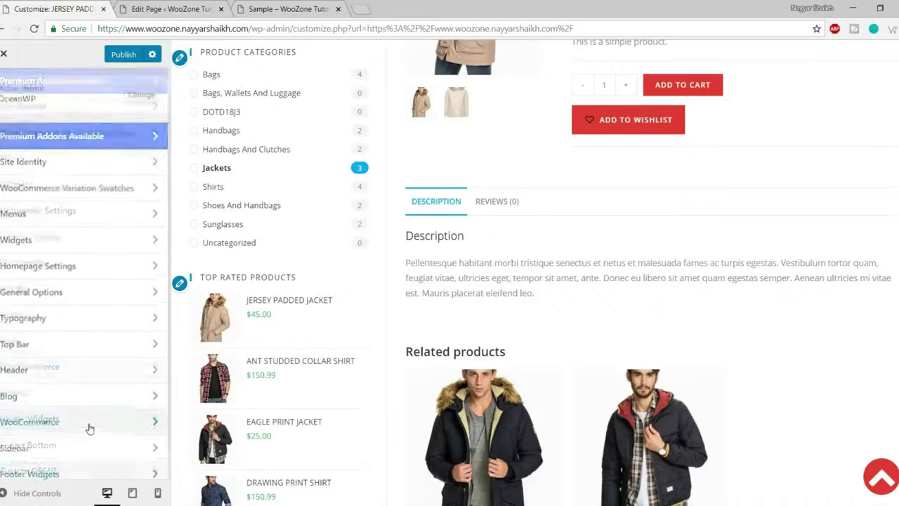
- Close the customizer, bringing up the unsaved-changes warning
scroll(88, 427, up, 2)
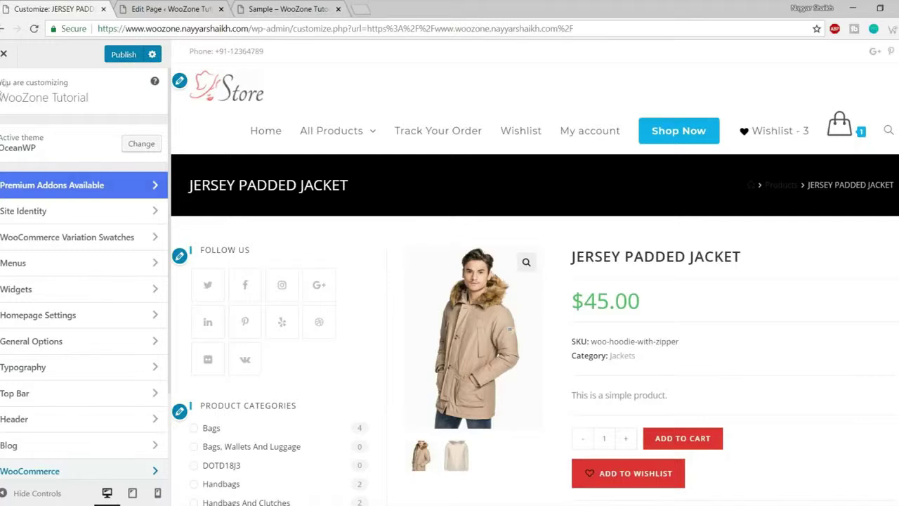
click(7, 58)
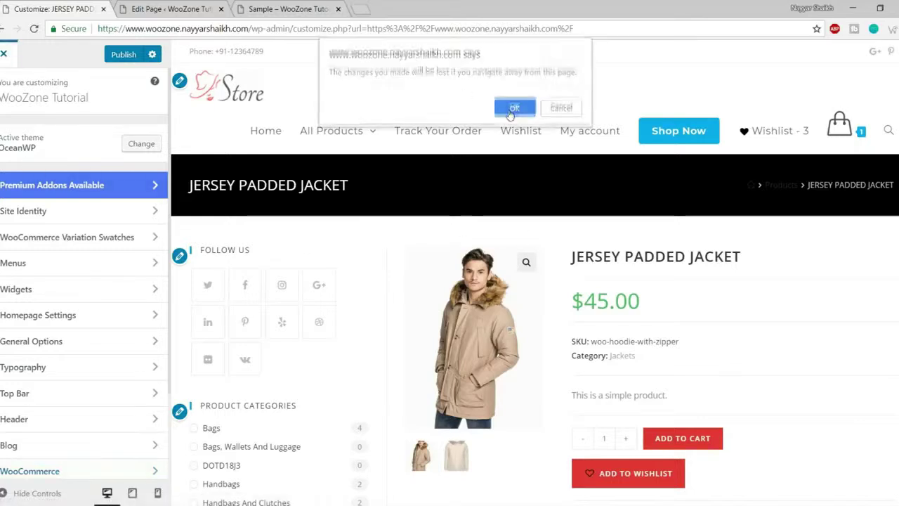